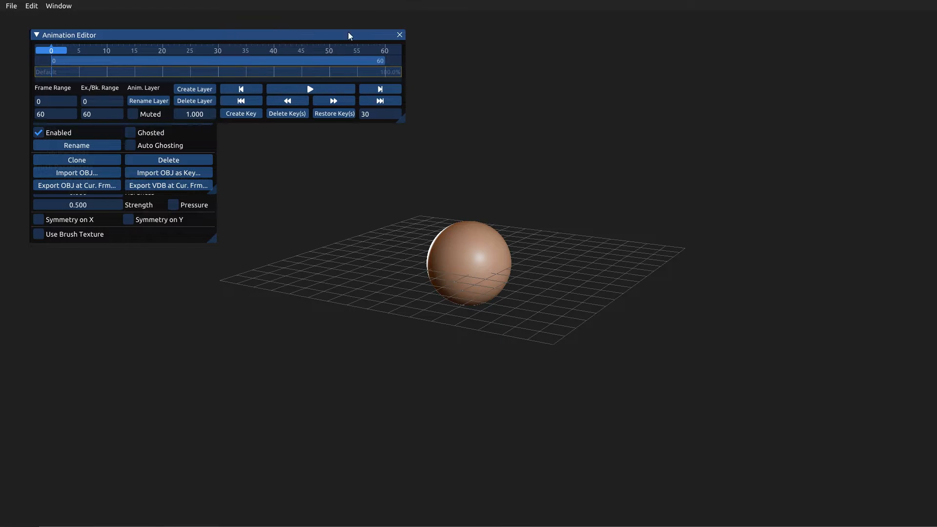
Dock the Animation Editor across the full width beneath the viewport, with the Tools and Items panels on opposite sides.
left_click_drag(348, 31, 466, 32)
left_click_drag(466, 122, 466, 515)
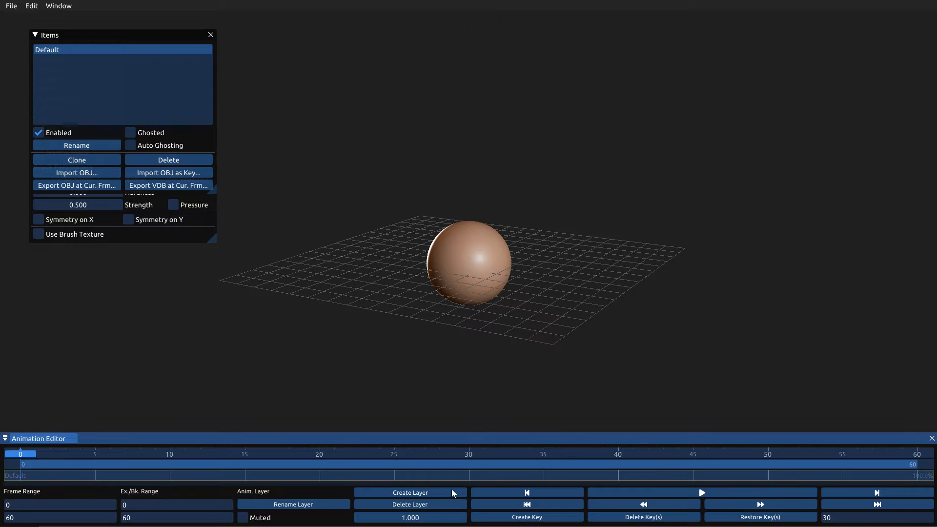
left_click_drag(189, 40, 925, 273)
left_click_drag(116, 40, 9, 266)
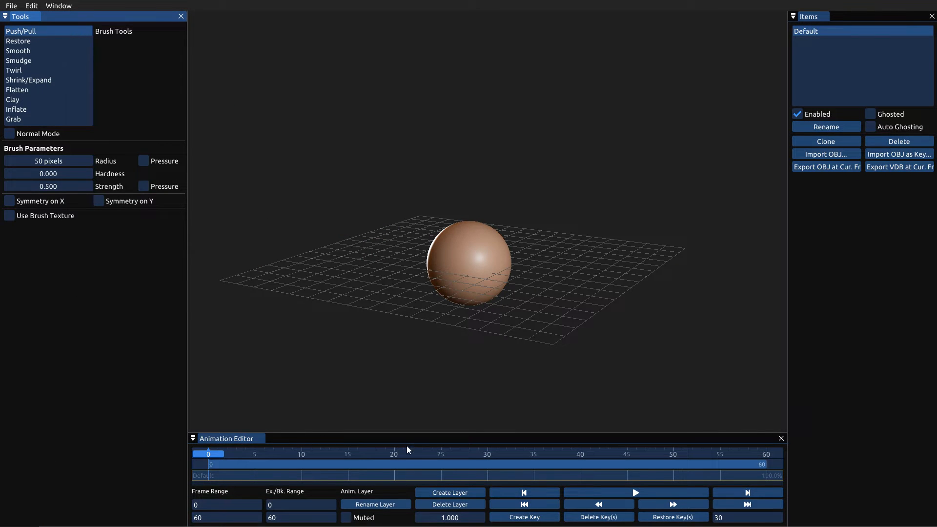
left_click_drag(569, 439, 468, 514)
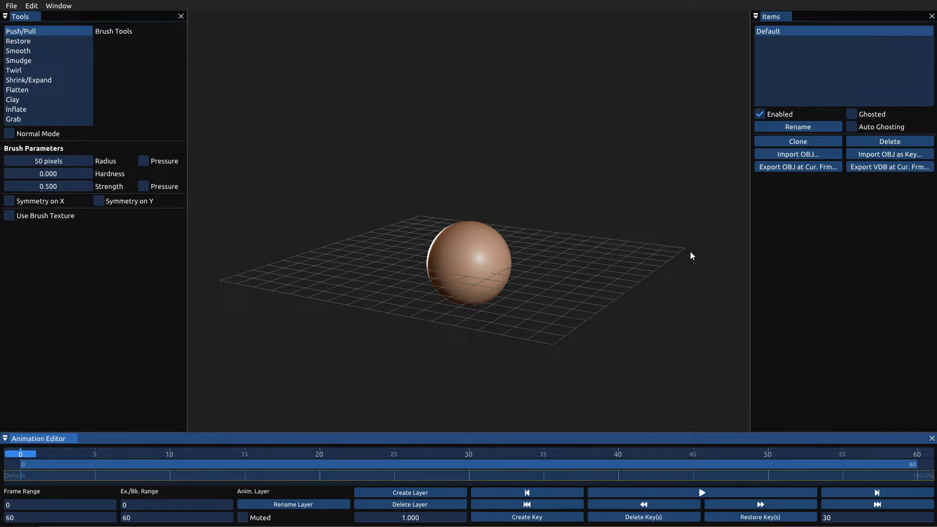
Examine the default sphere in the viewport from different angles and distances.
mouse_move(528, 289)
middle_mouse_down()
mouse_move(495, 295)
mouse_move(570, 274)
mouse_move(523, 288)
mouse_move(544, 292)
middle_mouse_up()
scroll(505, 295, "down", 5)
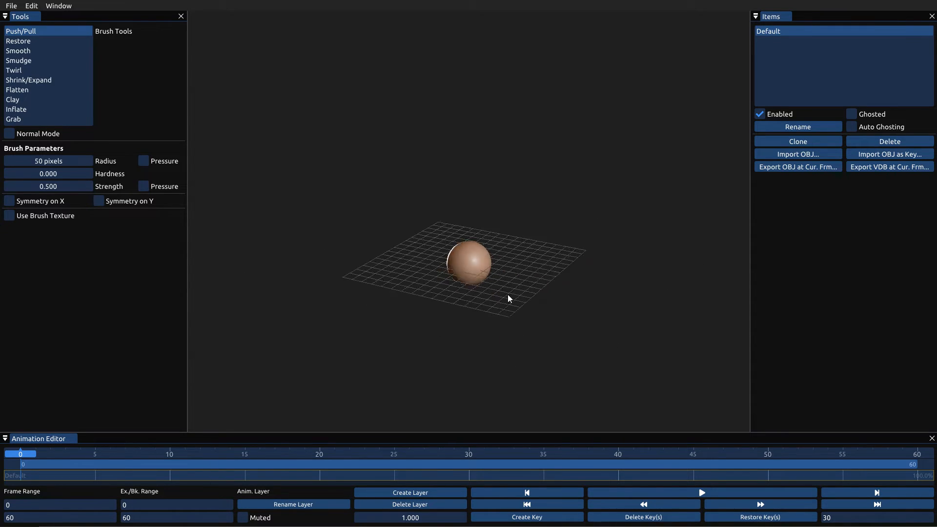
scroll(508, 298, "up", 8)
scroll(500, 310, "down", 4)
scroll(500, 310, "up", 2)
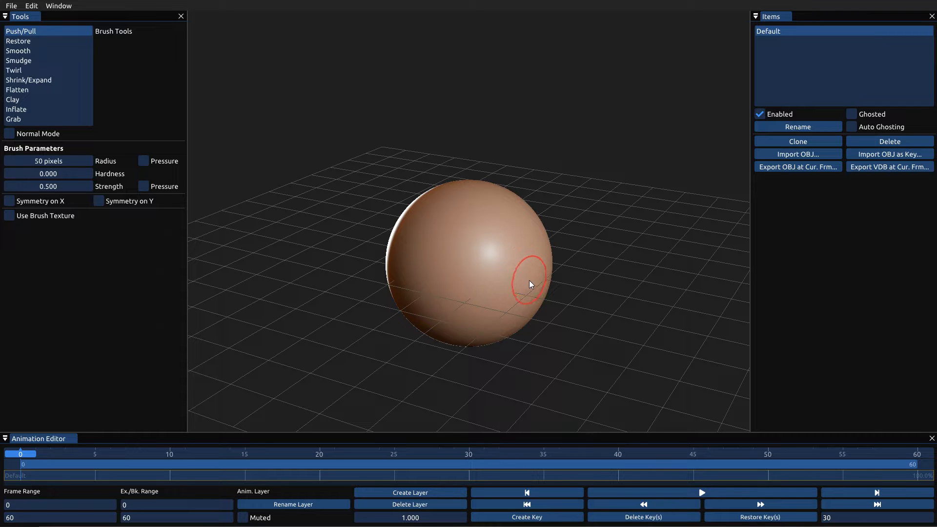
middle_click_drag(516, 286, 502, 234)
mouse_move(593, 316)
middle_mouse_down()
mouse_move(554, 291)
mouse_move(590, 315)
middle_mouse_up()
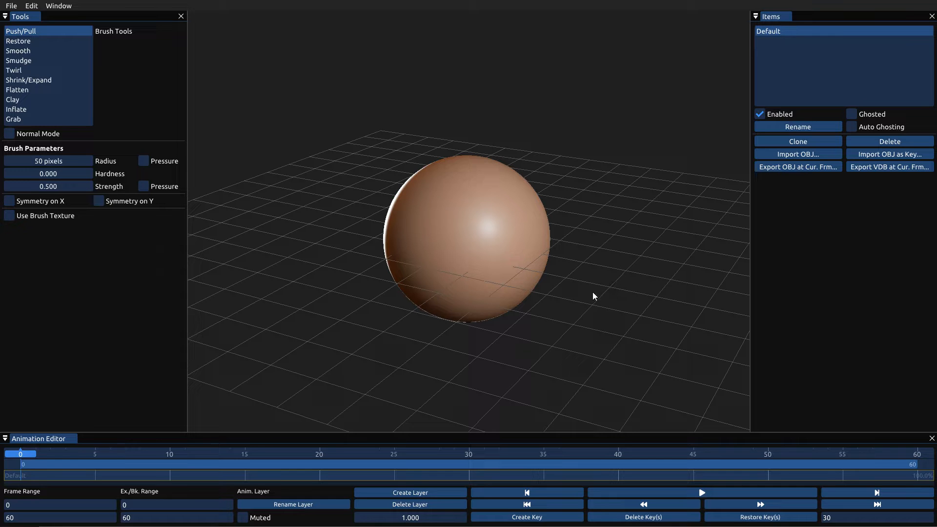
scroll(571, 276, "up", 2)
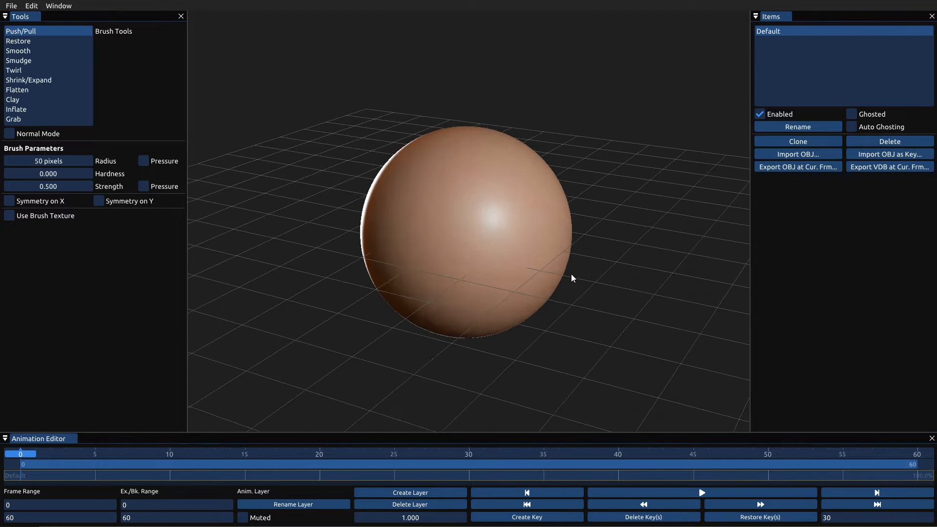
scroll(638, 197, "down", 5)
scroll(606, 230, "up", 6)
scroll(609, 272, "down", 5)
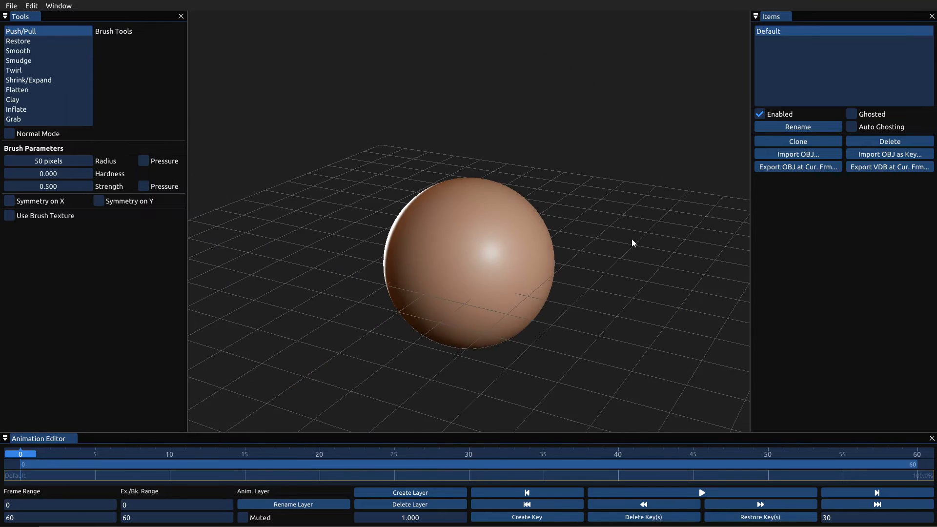
middle_click_drag(632, 243, 585, 278)
Open the preferences and preview the lower-numbered matcap environments on the sphere one by one.
left_click(68, 5)
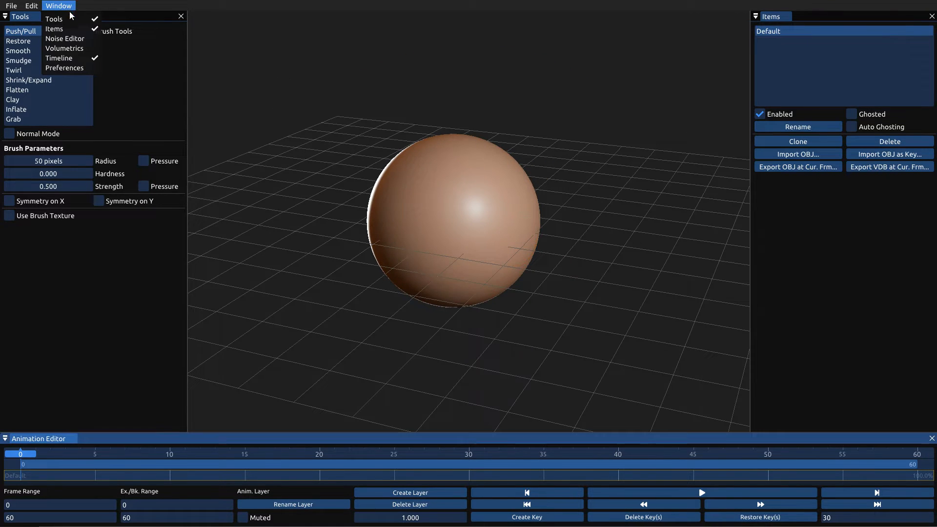
left_click(75, 68)
left_click_drag(160, 37, 493, 53)
left_click(435, 79)
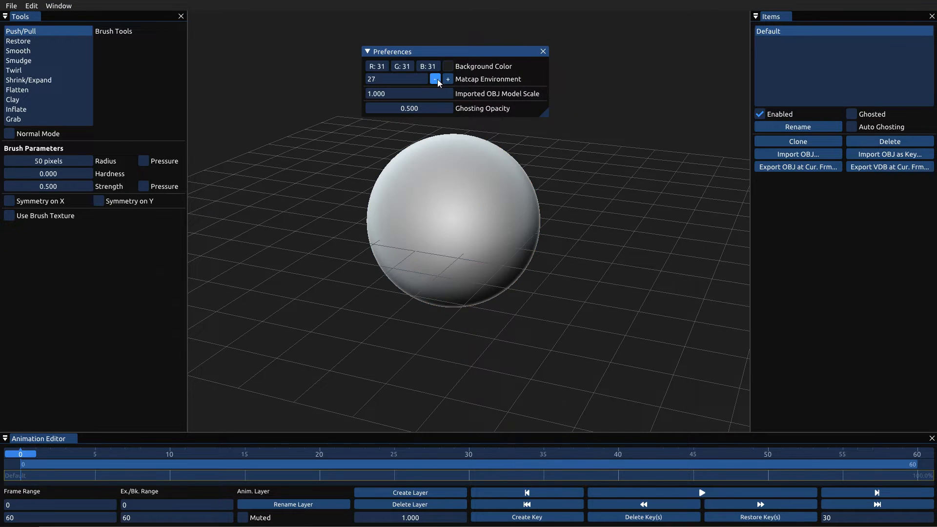
left_click(435, 79)
left_click(434, 79)
left_click(435, 79)
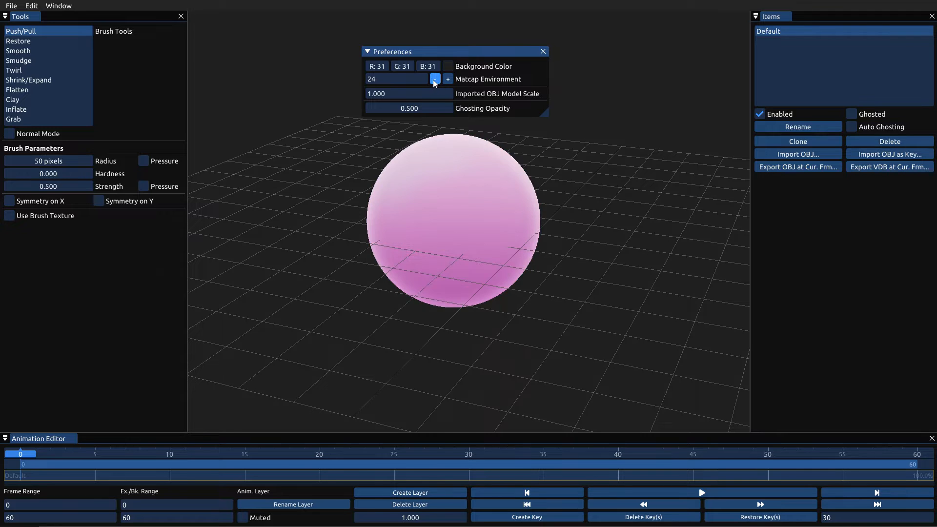
left_click(434, 79)
left_click(435, 79)
left_click(435, 79)
left_click(435, 79)
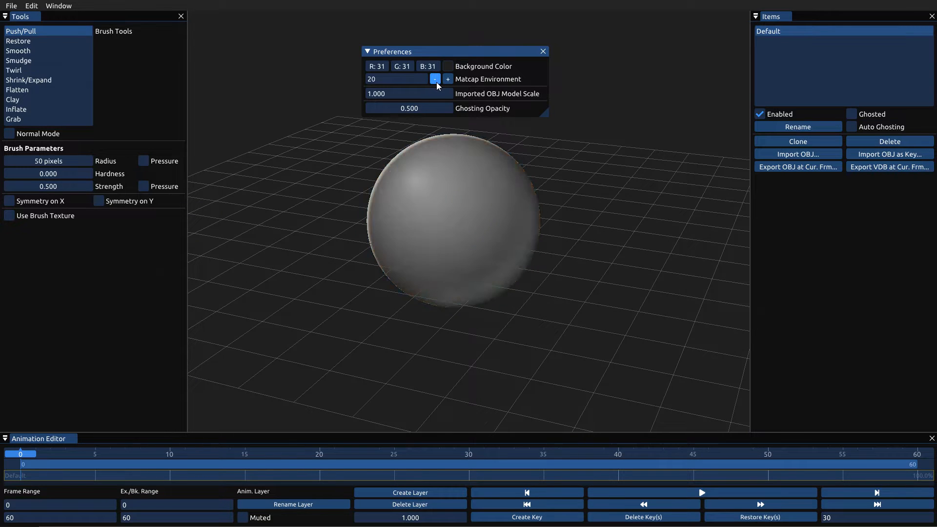
left_click(435, 79)
left_click(434, 80)
left_click(435, 80)
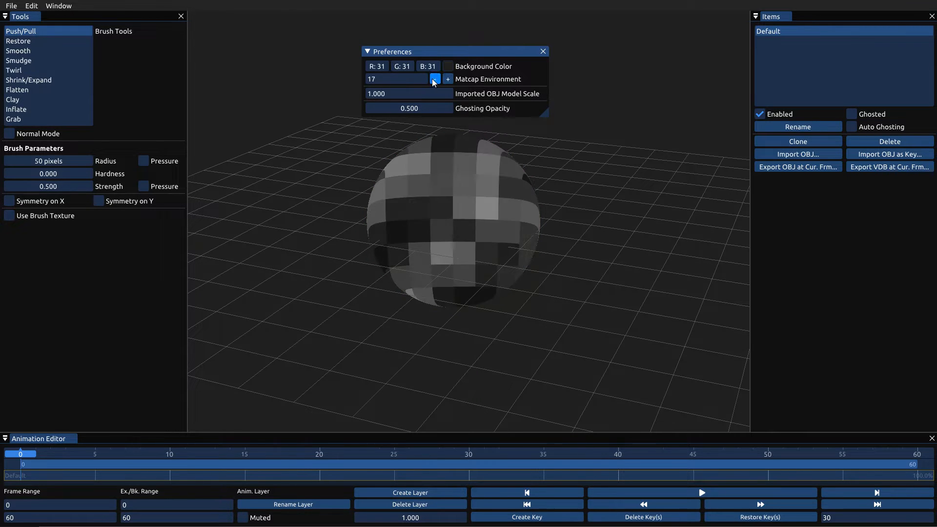
left_click(435, 80)
left_click(435, 80)
left_click(435, 79)
left_click(435, 79)
left_click(435, 79)
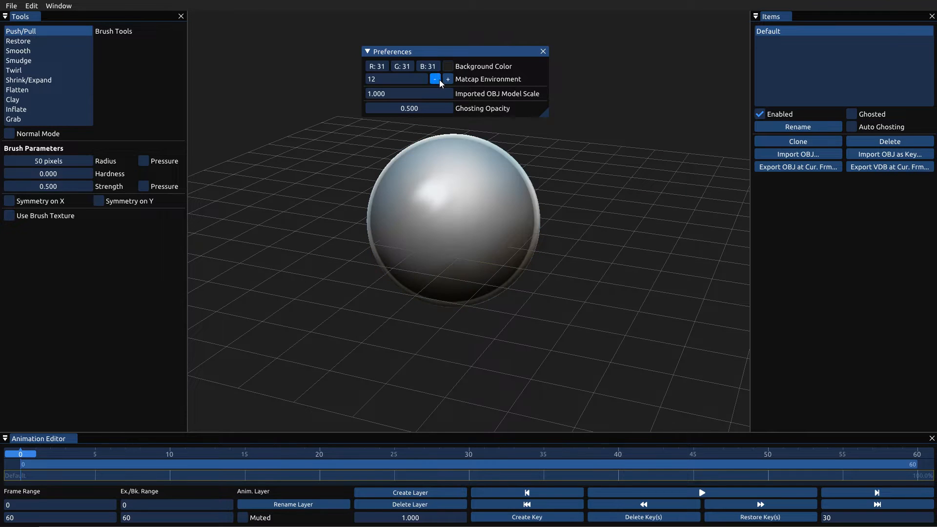
left_click(435, 79)
left_click(434, 79)
left_click(435, 79)
left_click(435, 79)
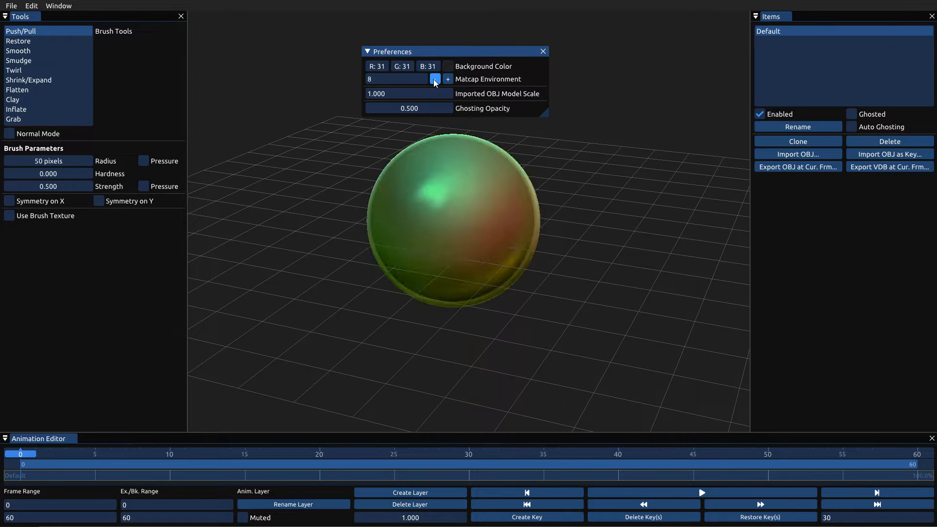
left_click(435, 79)
left_click(435, 79)
left_click(435, 79)
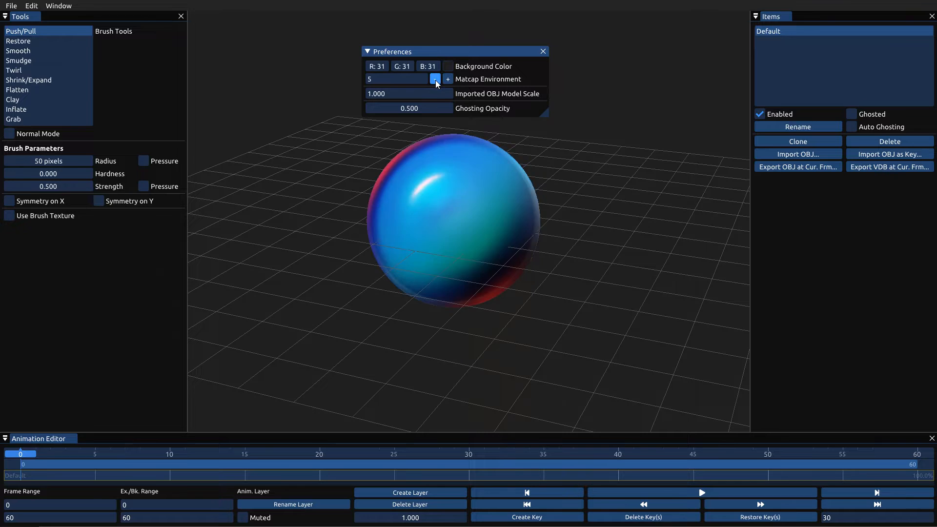
left_click(435, 79)
left_click(435, 79)
Set the Matcap Environment to 23 and close the preferences.
left_click(448, 80)
left_click(448, 79)
left_click(448, 79)
left_click(448, 79)
left_click(448, 79)
left_click(448, 79)
left_click(448, 79)
left_click(448, 79)
left_click(449, 80)
left_click(448, 80)
left_click(449, 80)
left_click(448, 80)
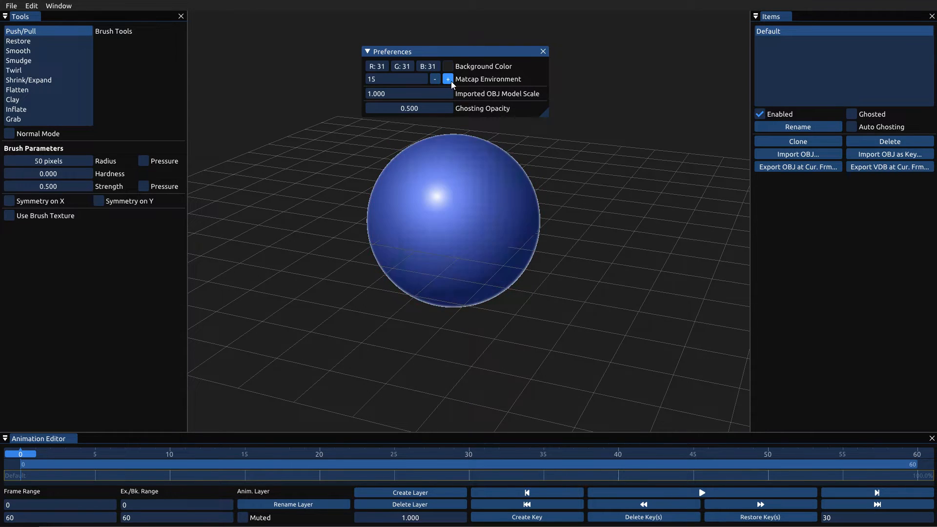
left_click(449, 80)
left_click(448, 80)
left_click(448, 79)
left_click(448, 79)
left_click(448, 79)
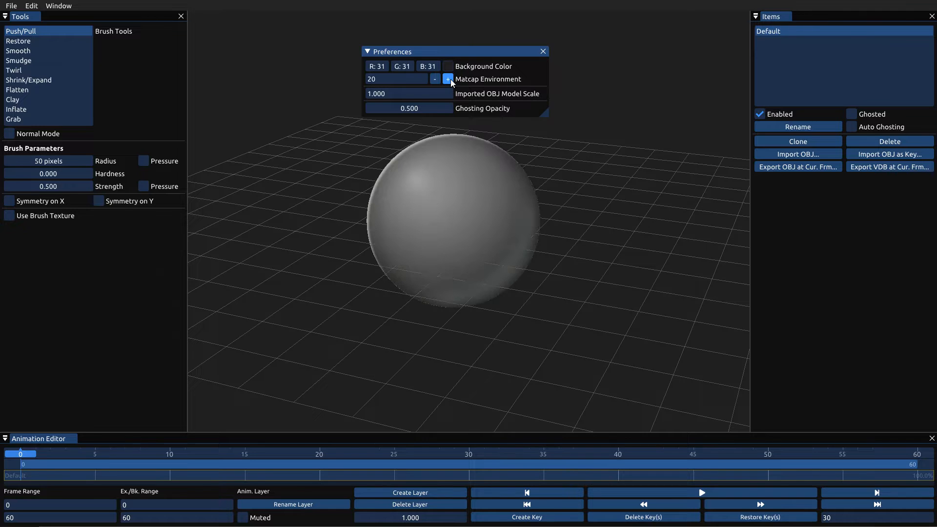
left_click(448, 79)
left_click(448, 79)
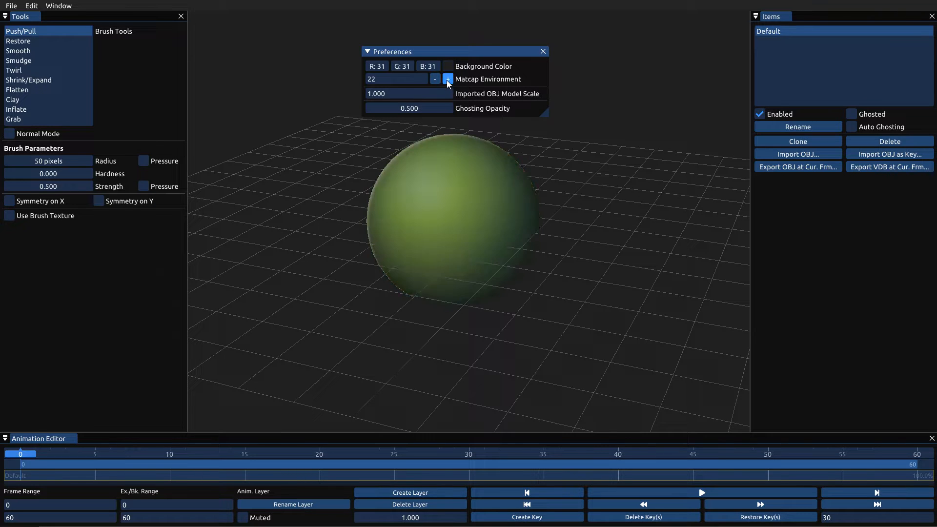
left_click(448, 79)
left_click(448, 79)
left_click(438, 81)
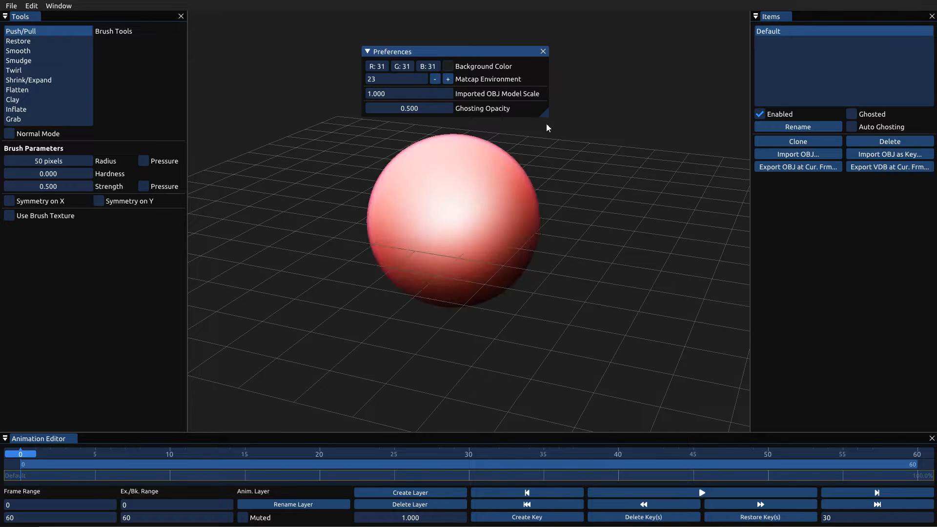
middle_click_drag(502, 299, 541, 273)
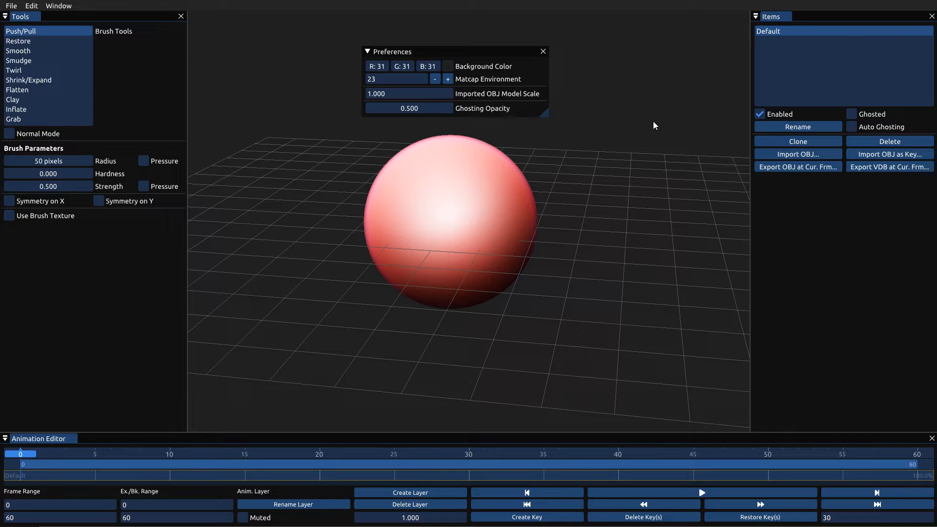
left_click(543, 52)
Inspect the recoloured sphere by orbiting, panning and zooming the camera around it.
mouse_move(586, 256)
middle_mouse_down()
mouse_move(569, 259)
mouse_move(598, 269)
middle_mouse_up()
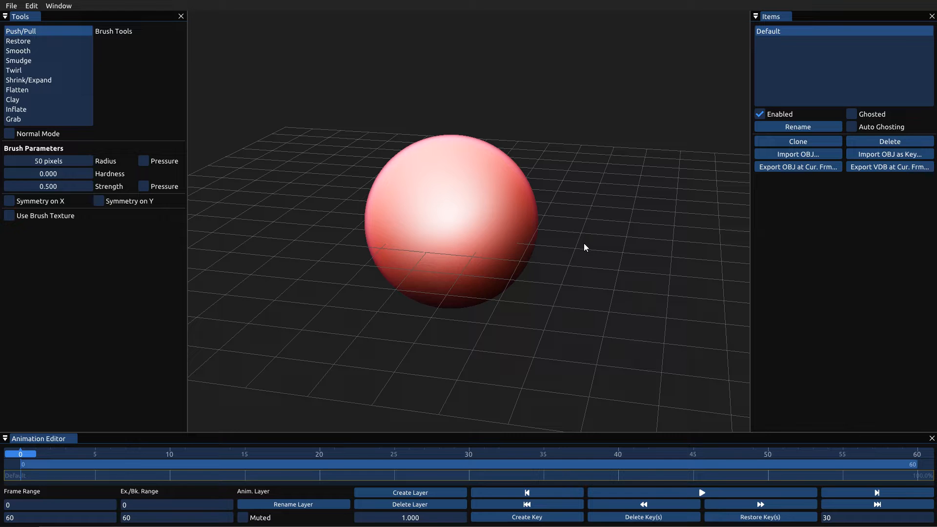
mouse_move(490, 250)
middle_mouse_down()
mouse_move(483, 295)
mouse_move(535, 324)
mouse_move(461, 287)
mouse_move(473, 210)
middle_mouse_up()
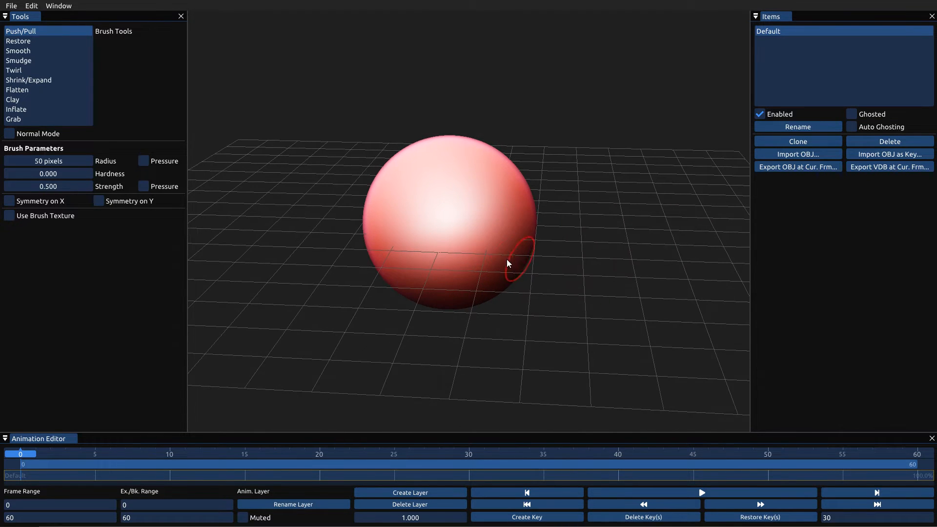
scroll(518, 252, "down", 3)
scroll(508, 273, "up", 8)
scroll(504, 273, "down", 4)
middle_click_drag(501, 254, 530, 331)
mouse_move(600, 268)
middle_mouse_down()
mouse_move(579, 266)
mouse_move(642, 249)
middle_mouse_up()
scroll(586, 294, "up", 3)
right_click_drag(584, 291, 602, 259)
middle_click_drag(602, 260, 553, 254)
right_click_drag(553, 253, 536, 290)
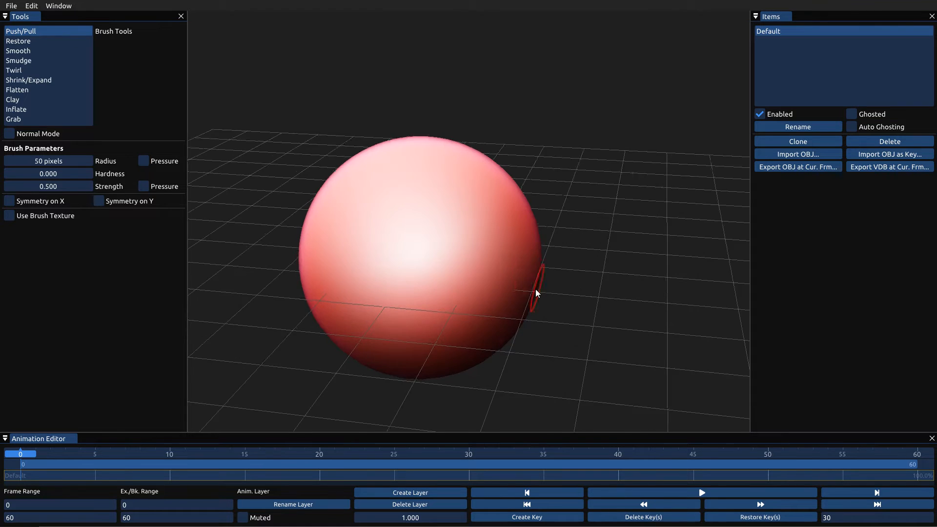
Enable Symmetry on X and pull a mirrored pair of horns from the sphere with Push/Pull, setting radius 82 pixels and strength 0.510.
left_click(54, 202)
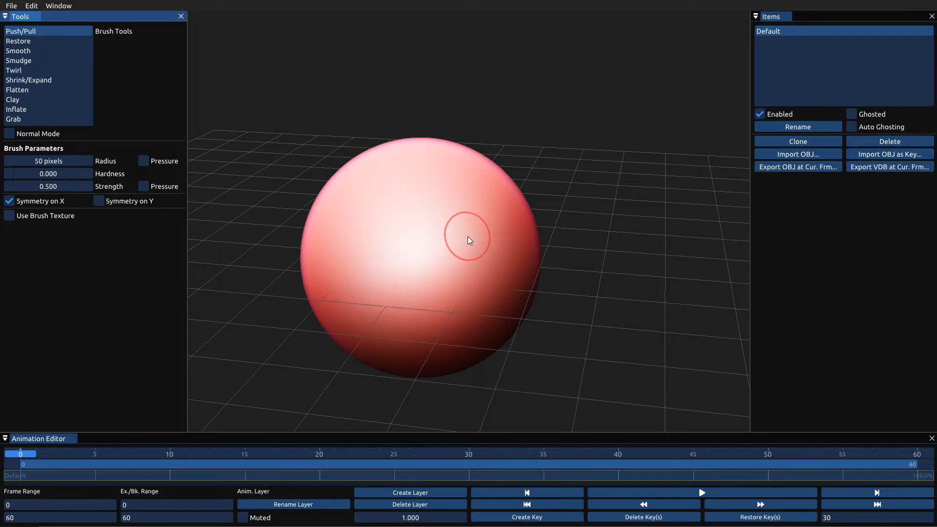
mouse_move(470, 235)
left_mouse_down("ctrl")
mouse_move(515, 211)
mouse_move(431, 253)
mouse_move(530, 219)
mouse_move(481, 227)
mouse_move(540, 224)
mouse_move(468, 231)
mouse_move(473, 239)
left_mouse_up("ctrl")
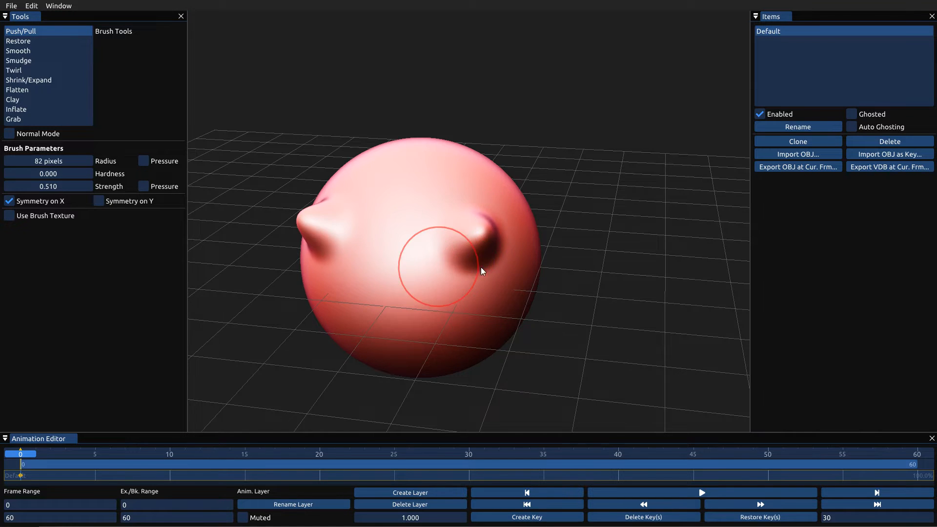
middle_click_drag(482, 270, 522, 259)
key("shift")
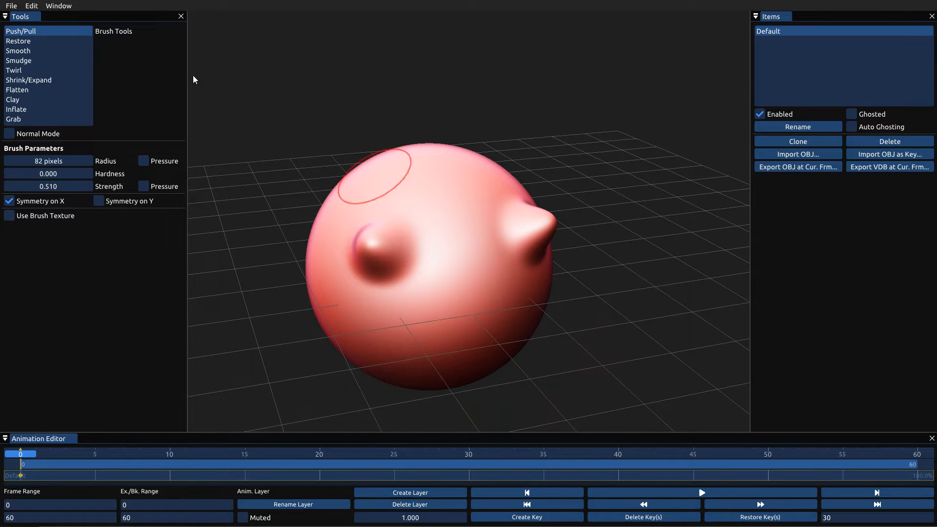
left_click(59, 5)
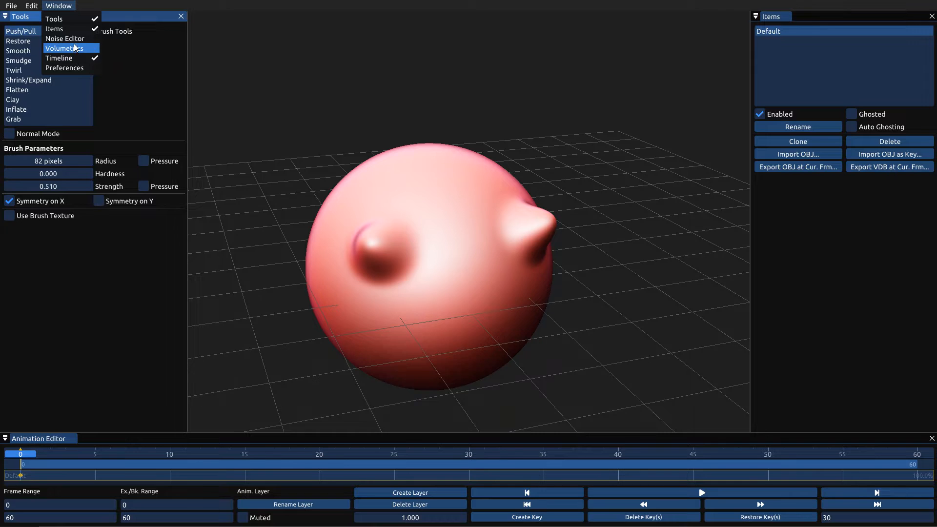
left_click(73, 38)
left_click(211, 35)
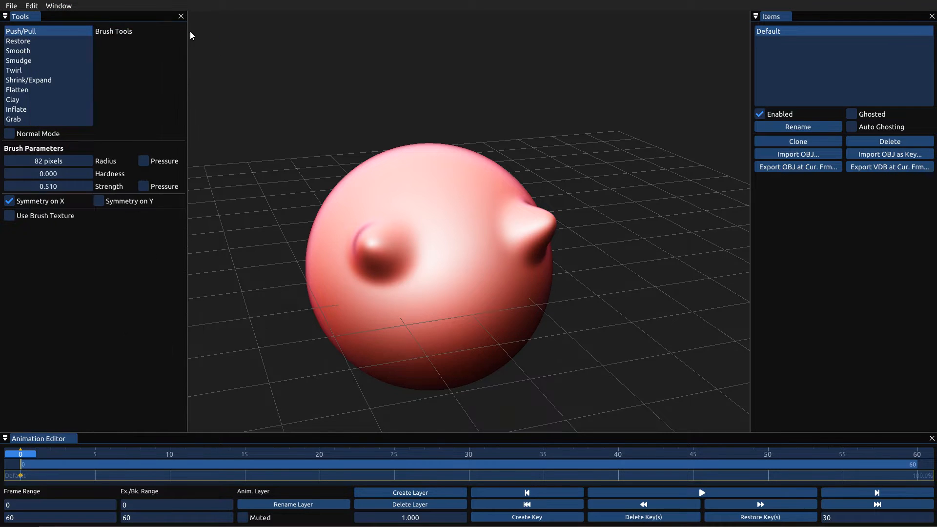
Set the Matcap Environment to 28 in the preferences and close them.
left_click(58, 5)
left_click(77, 68)
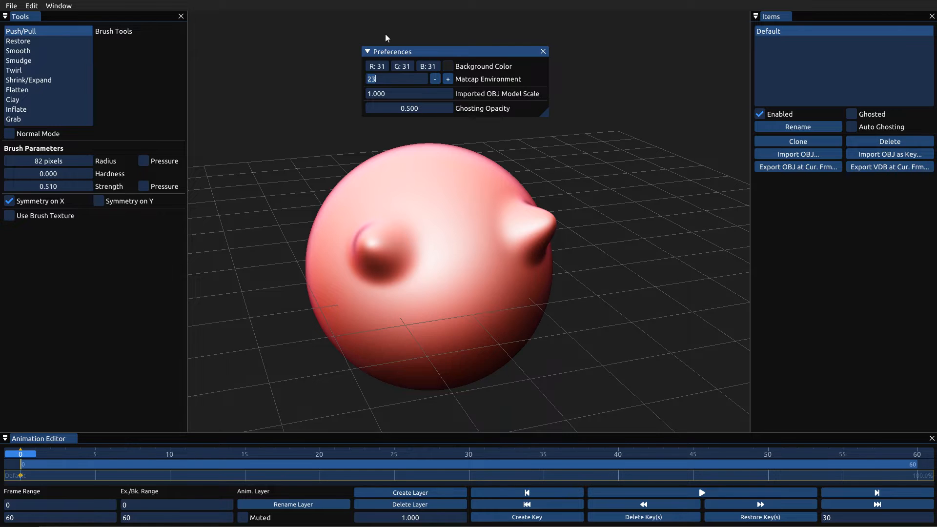
type("32")
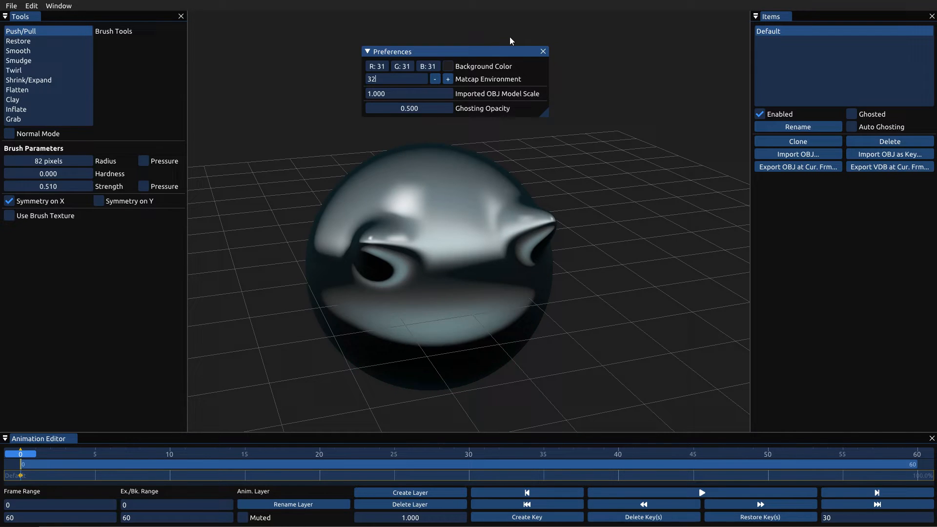
left_click(435, 79)
left_click(435, 79)
left_click(435, 79)
left_click(435, 79)
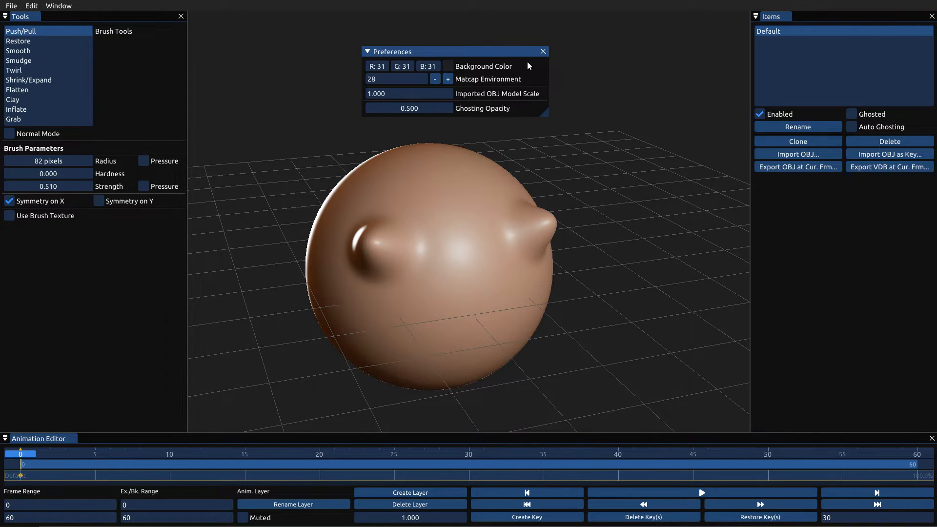
left_click(544, 53)
Push a rounded dent into the sphere's surface between the two horns with the Push/Pull brush.
mouse_move(544, 271)
middle_mouse_down()
mouse_move(514, 263)
mouse_move(569, 293)
middle_mouse_up()
key("shift")
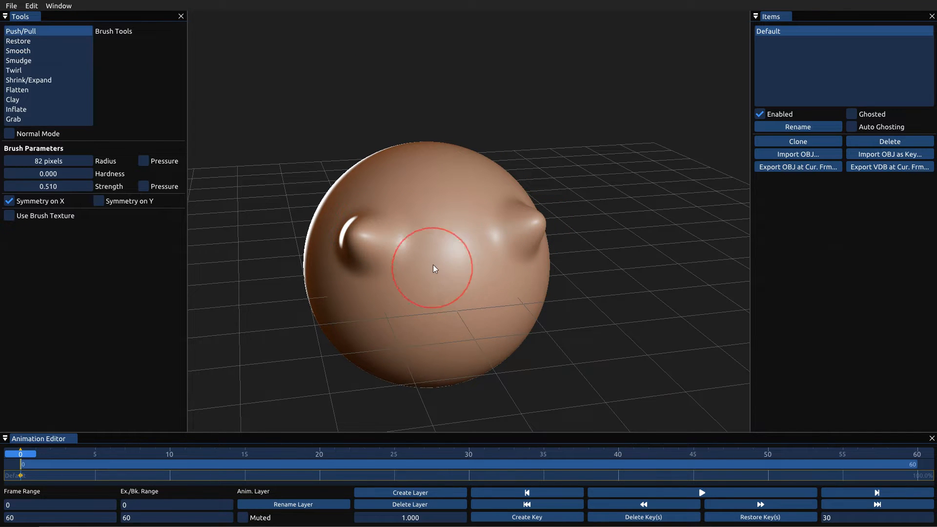
mouse_move(435, 268)
left_mouse_down("ctrl")
mouse_move(449, 277)
mouse_move(452, 262)
left_mouse_up("ctrl")
key("shift")
mouse_move(462, 304)
middle_mouse_down()
mouse_move(425, 293)
mouse_move(485, 299)
mouse_move(579, 276)
mouse_move(467, 293)
middle_mouse_up()
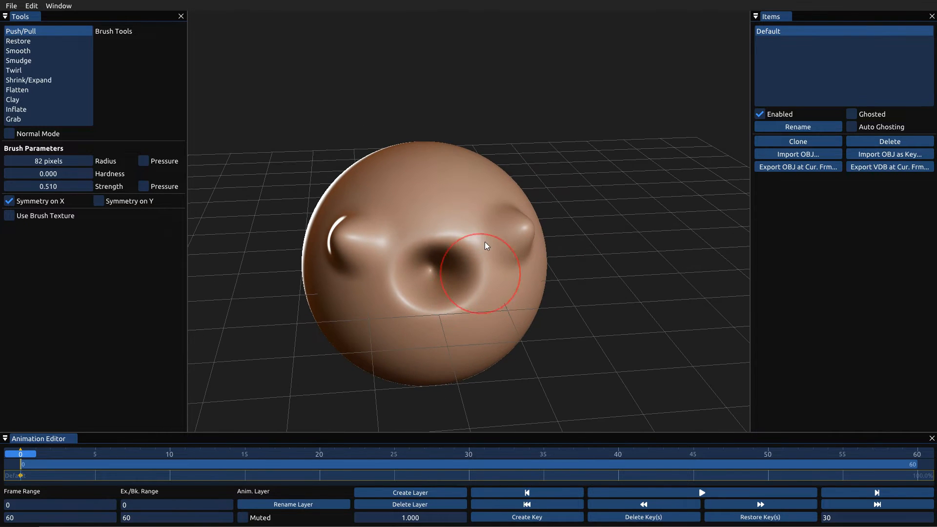
Try to twist the rim of the dent with the Twirl brush at radius 101 pixels and strength 0.705.
left_click(40, 70)
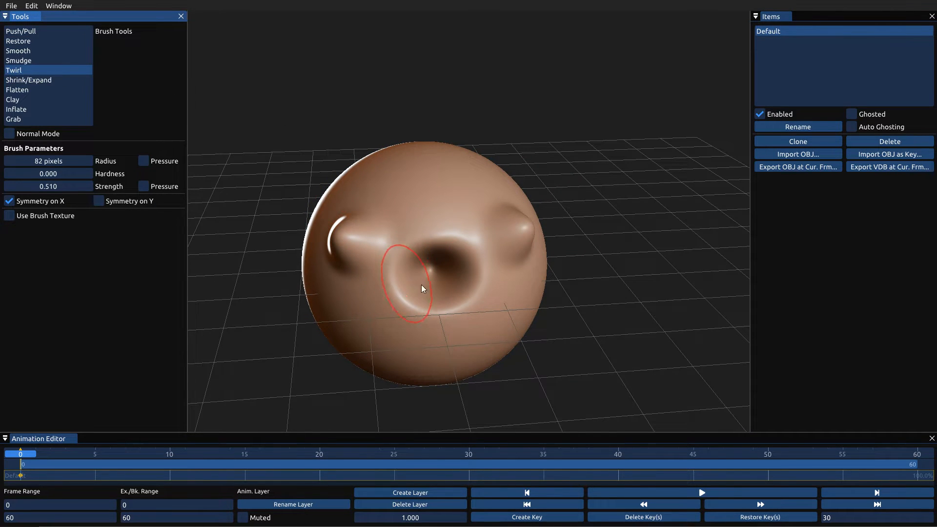
right_click_drag(422, 286, 471, 256)
middle_click_drag(391, 295, 438, 286)
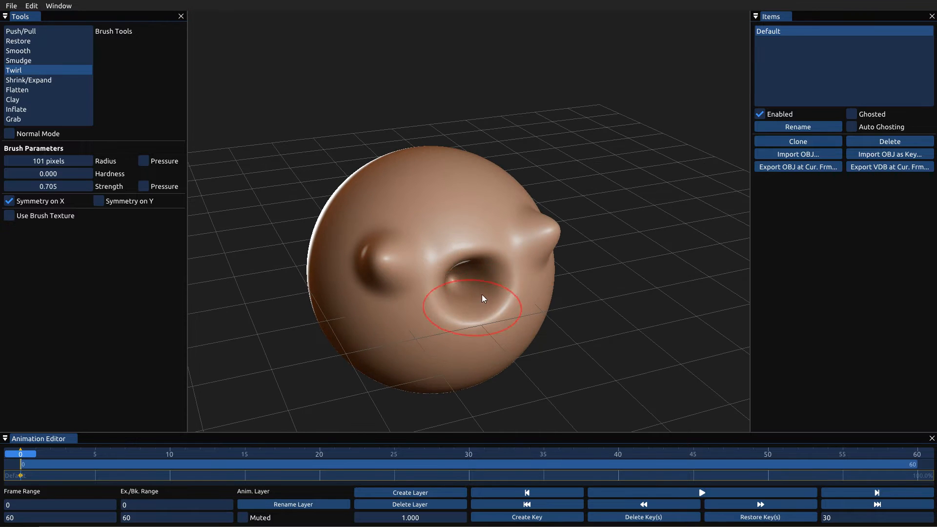
left_click_drag(472, 312, 465, 315)
key("ctrl+z")
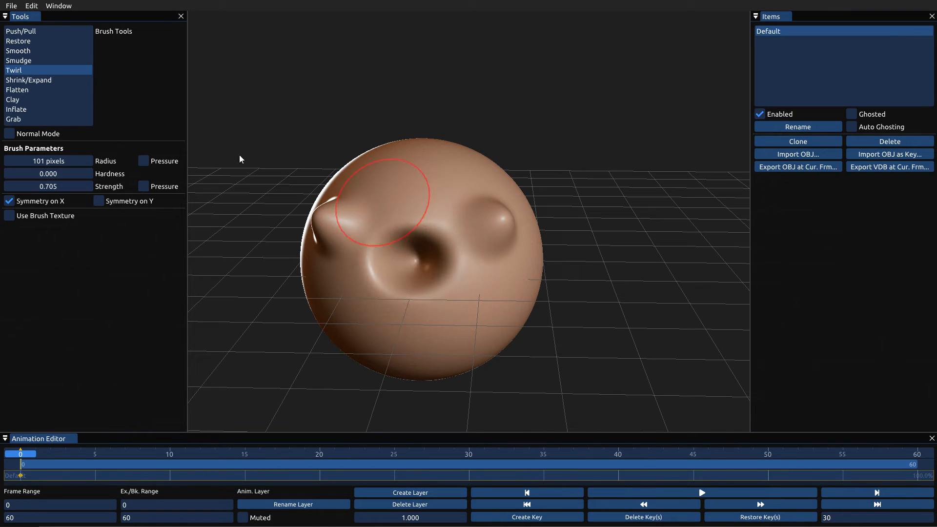
Flatten the mirrored pair of horns towards the sphere's surface with the Flatten brush.
left_click(27, 93)
left_click_drag(309, 224, 320, 224)
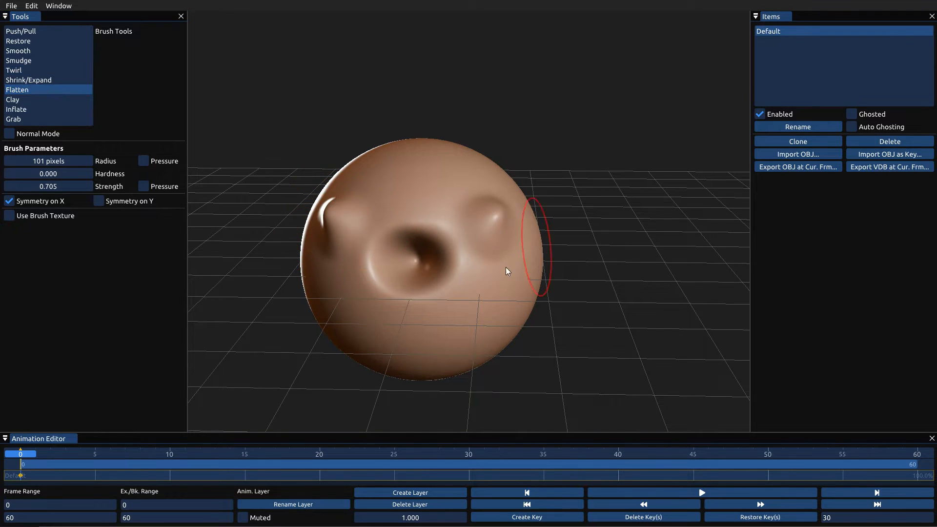
middle_click_drag(505, 268, 483, 288)
mouse_move(479, 264)
left_mouse_down()
mouse_move(482, 253)
mouse_move(476, 268)
left_mouse_up()
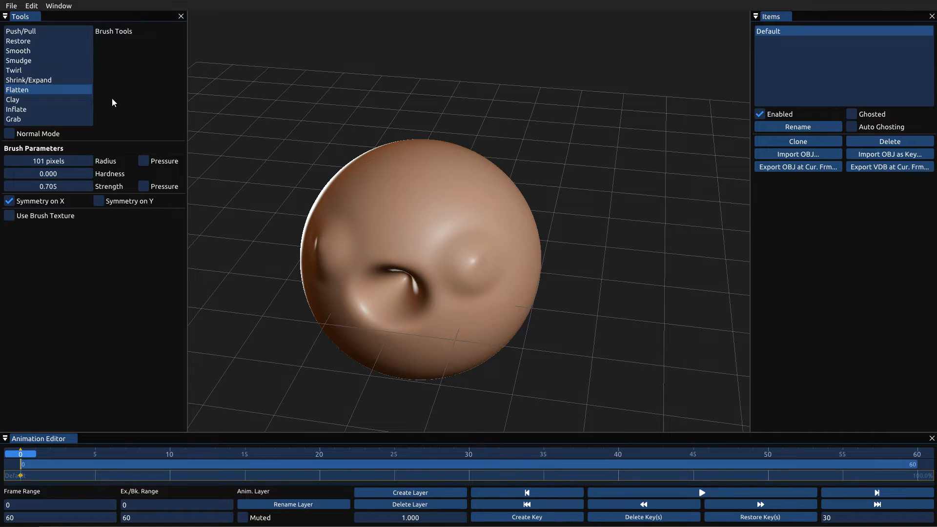
Pull mirrored bulges out of the sphere's sides and upper part with the Grab brush, at radius 145 pixels and strength 0.715.
left_click(44, 119)
middle_click_drag(474, 266, 513, 251)
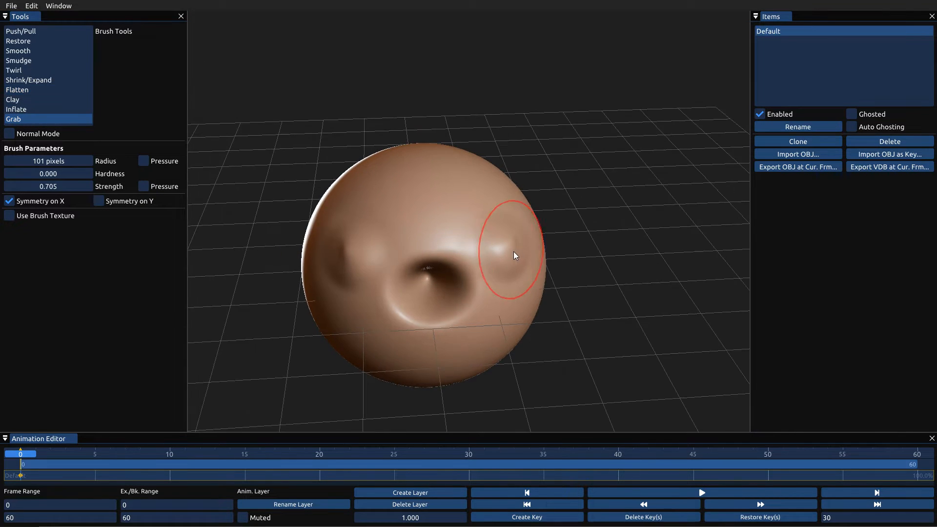
right_click_drag(535, 243, 564, 237)
left_click_drag(513, 245, 538, 244)
middle_click_drag(534, 245, 490, 269)
left_click_drag(512, 243, 540, 240)
middle_click_drag(474, 242, 511, 249)
left_click_drag(499, 219, 497, 204)
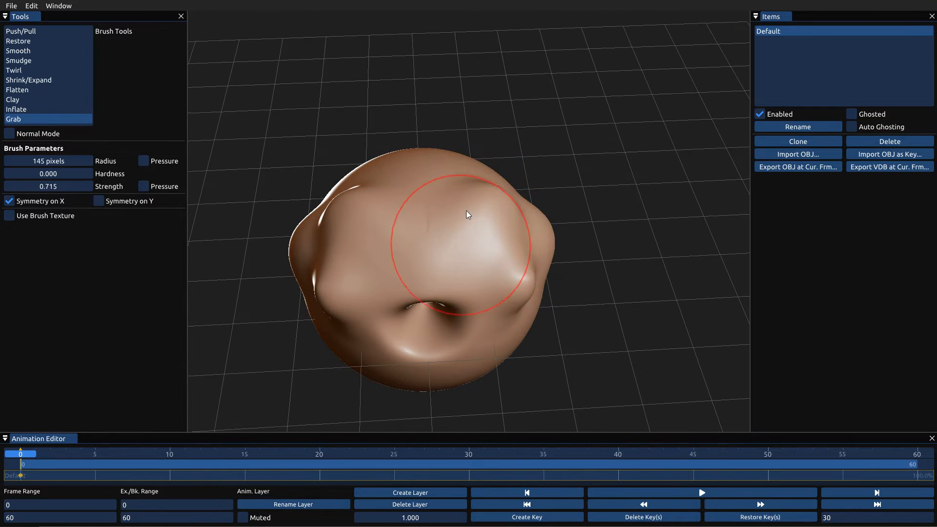
middle_click_drag(467, 210, 389, 314)
mouse_move(332, 303)
middle_mouse_down()
mouse_move(353, 319)
mouse_move(571, 307)
mouse_move(548, 299)
middle_mouse_up()
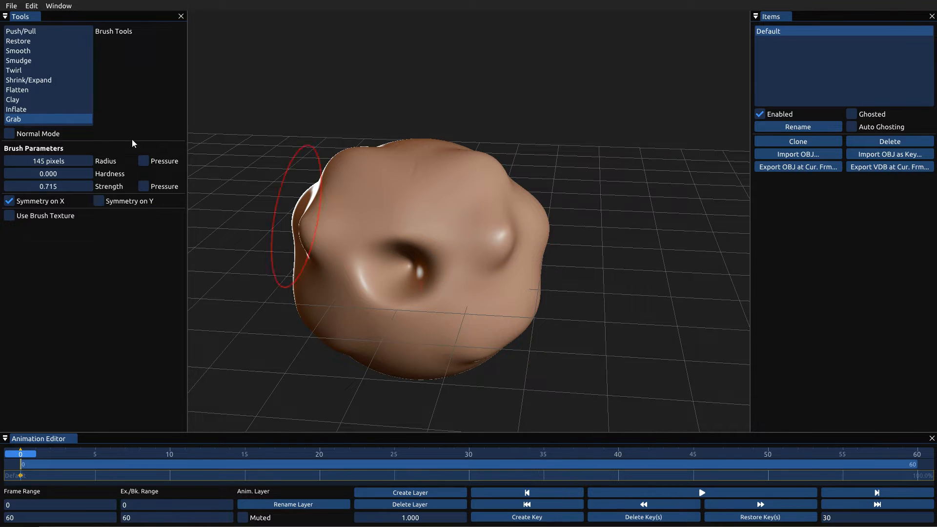
Build up a thick ridge above and around the dent with the Clay brush, and smooth its surface.
left_click(36, 103)
middle_click_drag(457, 203, 456, 273)
mouse_move(425, 218)
left_mouse_down()
mouse_move(442, 225)
mouse_move(479, 309)
left_mouse_up()
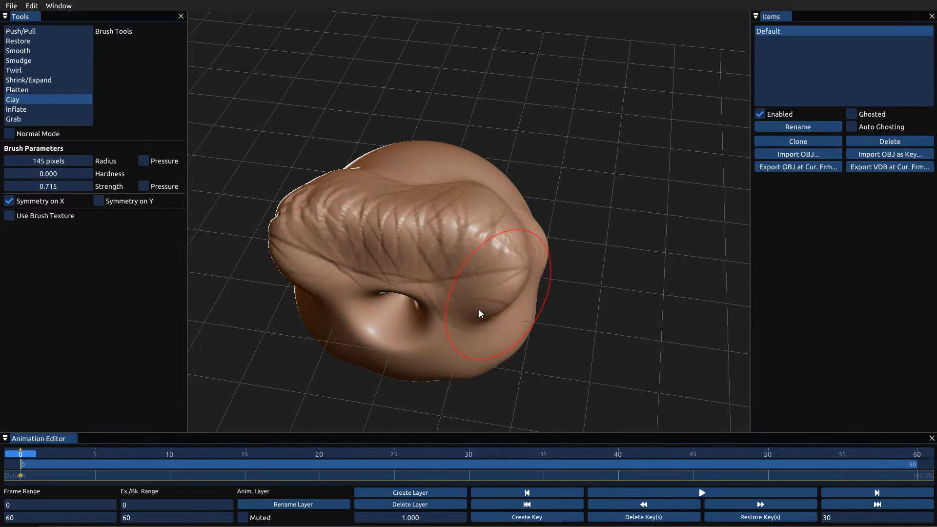
middle_click_drag(479, 310, 454, 244)
mouse_move(459, 259)
left_mouse_down()
mouse_move(508, 320)
mouse_move(456, 317)
mouse_move(371, 178)
left_mouse_up()
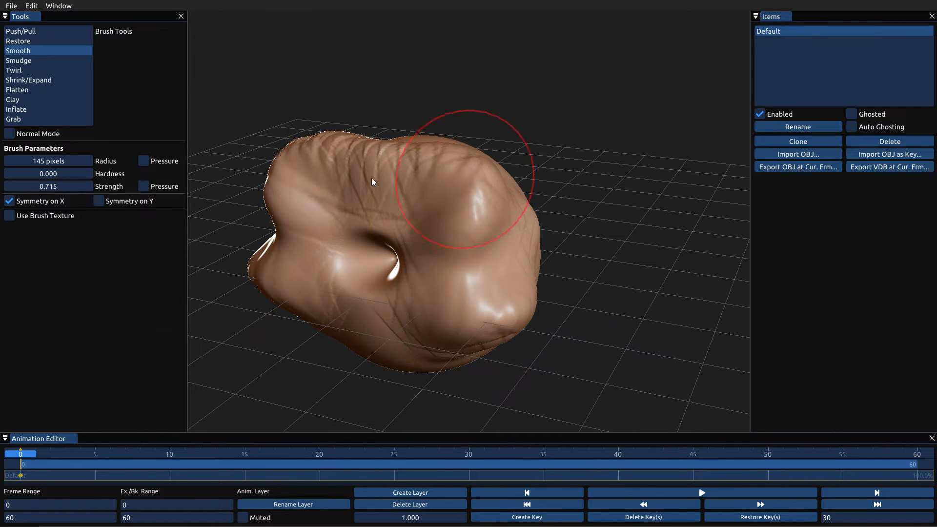
Build up a mirrored pair of ear-like lumps on the form's sides with the Clay brush and smooth them.
mouse_move(476, 315)
middle_mouse_down()
mouse_move(341, 350)
mouse_move(509, 242)
middle_mouse_up()
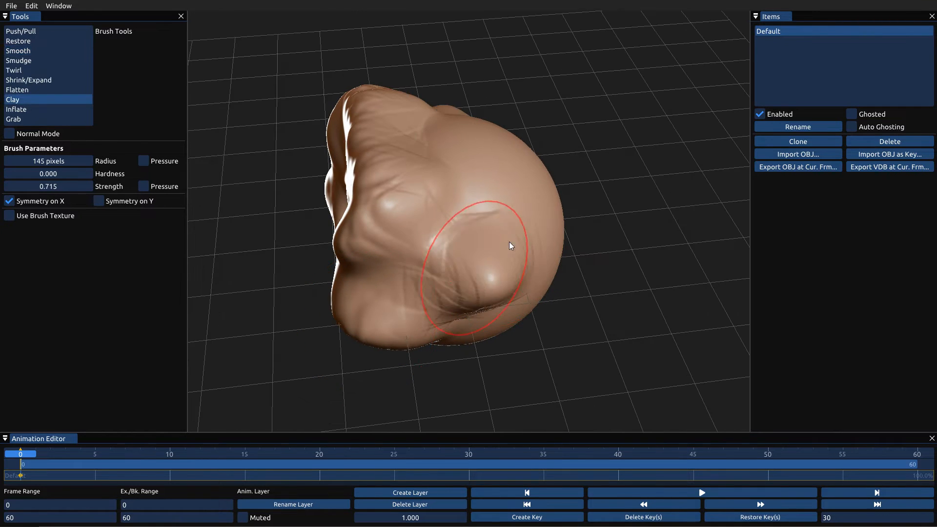
left_click_drag(508, 241, 459, 219)
mouse_move(449, 205)
left_mouse_down("shift")
mouse_move(472, 276)
mouse_move(421, 213)
mouse_move(498, 209)
left_mouse_up("shift")
mouse_move(497, 210)
left_mouse_down("shift")
mouse_move(444, 281)
mouse_move(467, 227)
mouse_move(384, 316)
mouse_move(431, 327)
left_mouse_up("shift")
mouse_move(431, 327)
middle_mouse_down()
mouse_move(366, 256)
mouse_move(506, 227)
middle_mouse_up()
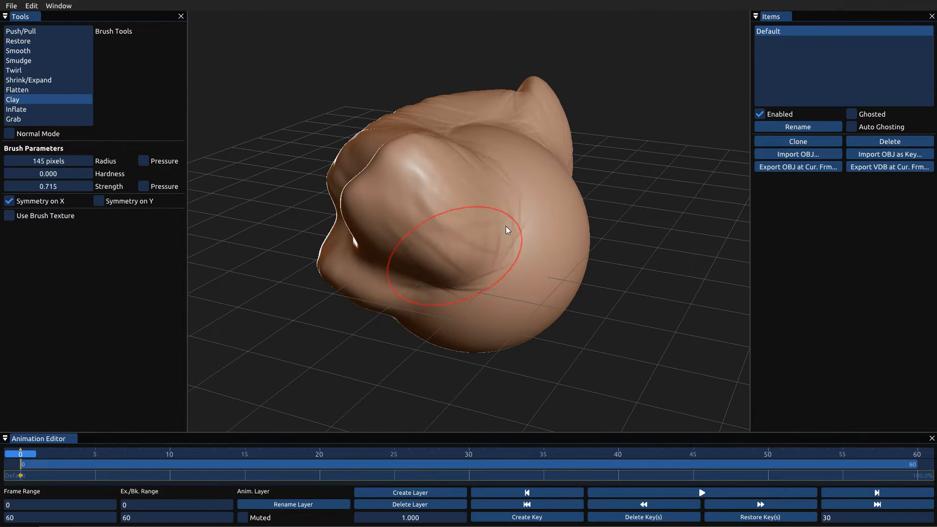
mouse_move(506, 227)
left_mouse_down("shift")
mouse_move(462, 268)
mouse_move(521, 282)
left_mouse_up("shift")
mouse_move(521, 282)
middle_mouse_down()
mouse_move(684, 275)
mouse_move(661, 247)
middle_mouse_up()
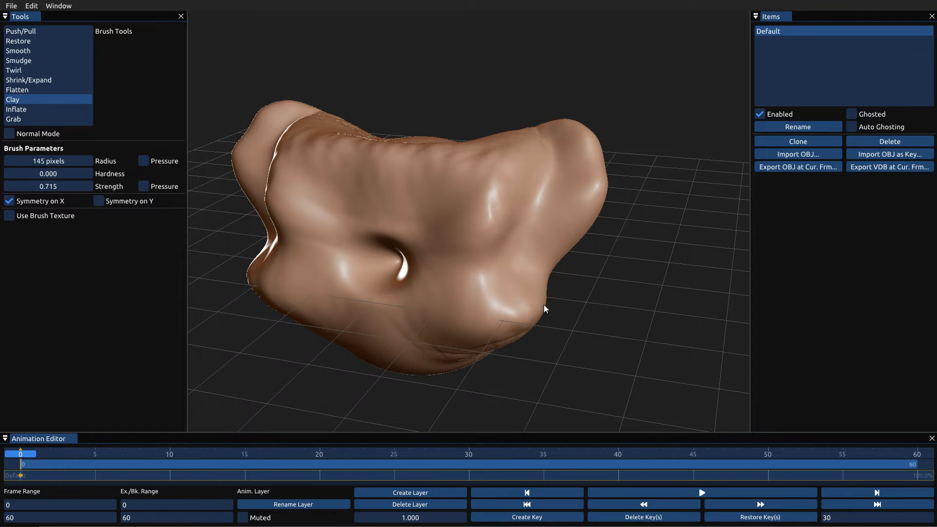
middle_click_drag(509, 316, 551, 329)
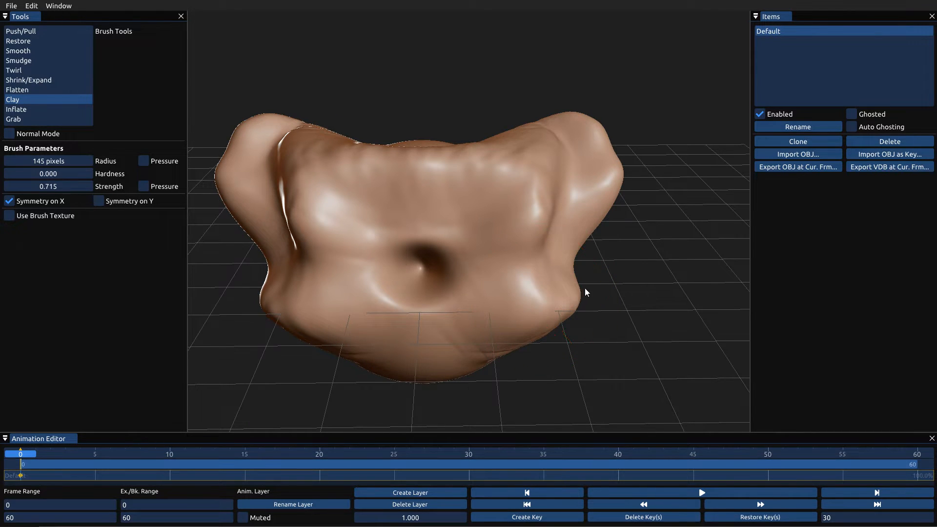
scroll(541, 298, "up", 3)
scroll(540, 302, "down", 5)
middle_click_drag(596, 255, 531, 301)
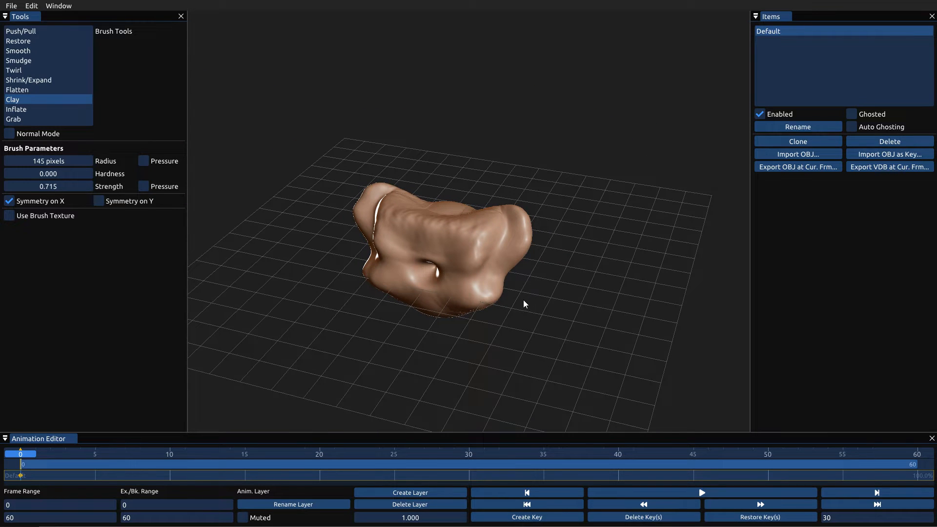
left_click(14, 6)
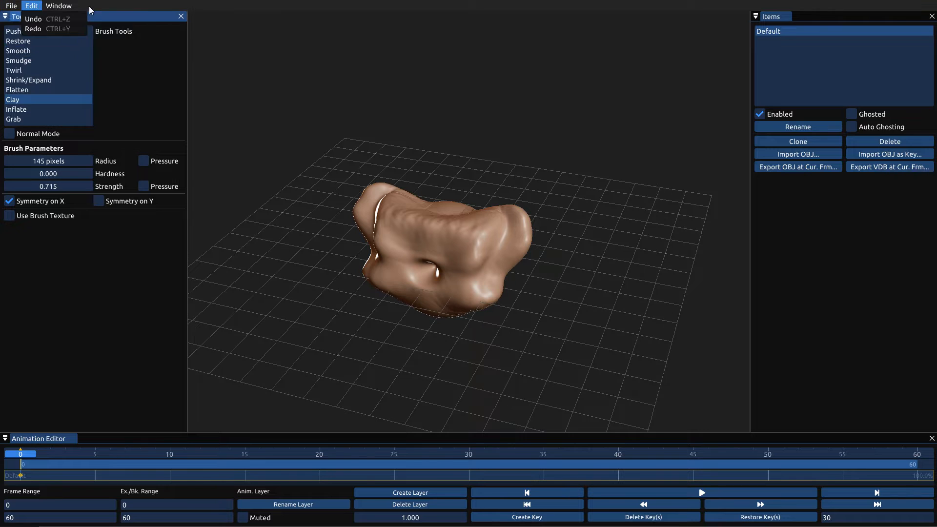
left_click(88, 8)
Return the whole sculpted form to the original sphere with the Restore brush, working from all sides.
left_click(30, 41)
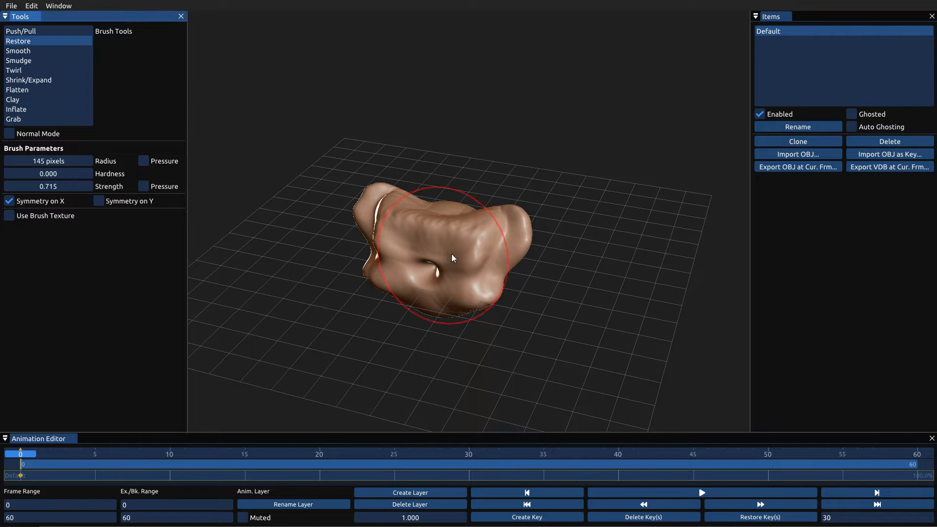
mouse_move(452, 253)
left_mouse_down()
mouse_move(498, 254)
mouse_move(435, 248)
mouse_move(418, 231)
left_mouse_up()
middle_click_drag(415, 283, 359, 319)
left_click_drag(476, 254, 453, 266)
middle_click_drag(453, 267, 428, 158)
mouse_move(471, 263)
left_mouse_down()
mouse_move(437, 271)
mouse_move(503, 259)
left_mouse_up()
mouse_move(513, 254)
middle_mouse_down()
mouse_move(412, 290)
mouse_move(518, 237)
mouse_move(467, 281)
mouse_move(452, 271)
middle_mouse_up()
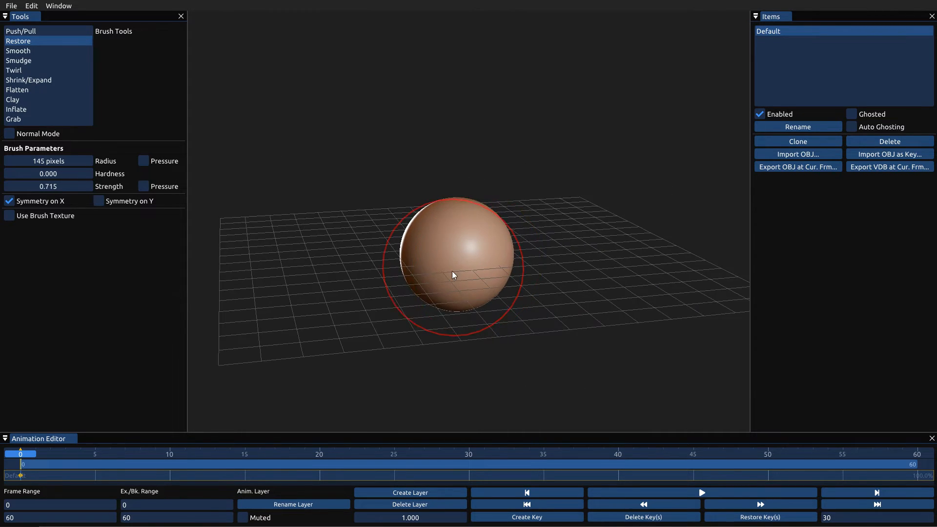
mouse_move(452, 271)
right_mouse_down()
mouse_move(485, 276)
mouse_move(455, 280)
right_mouse_up()
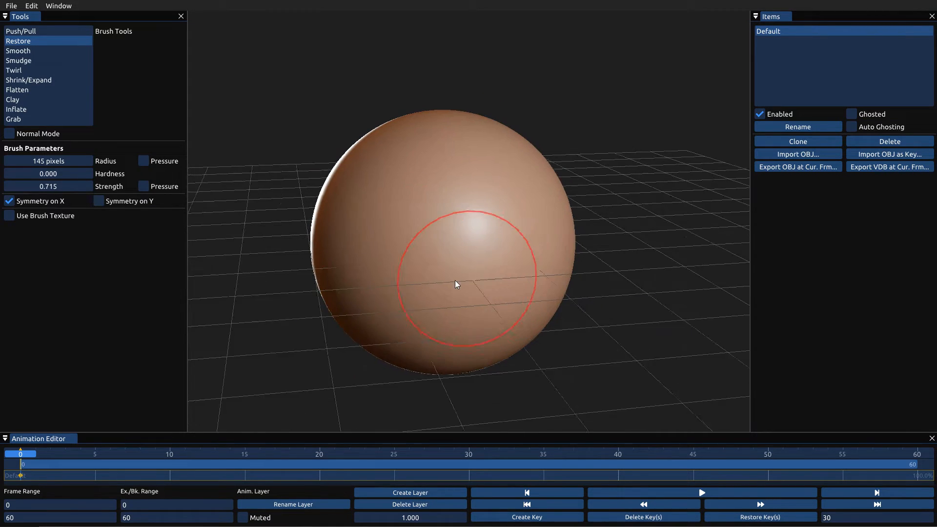
Make the Animation Editor taller and go to frame 20, with the Grab brush active.
left_click(22, 119)
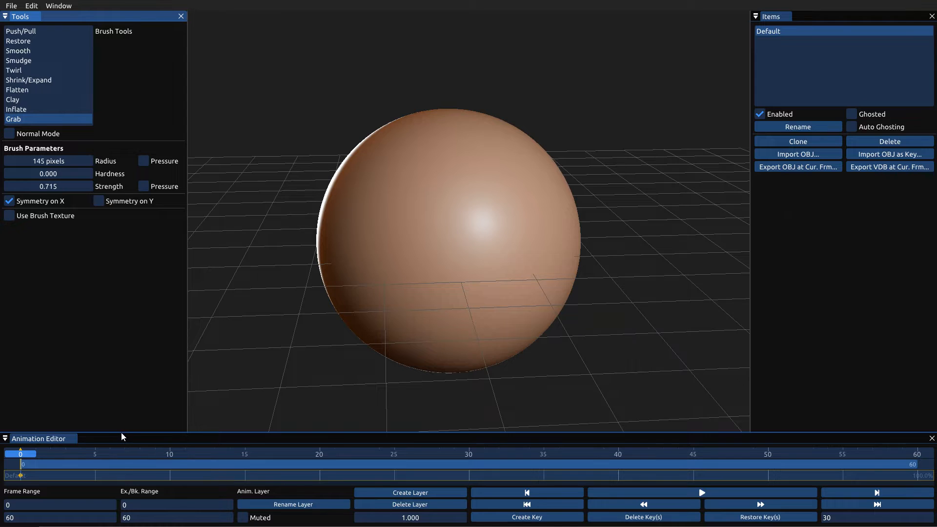
left_click_drag(121, 433, 121, 405)
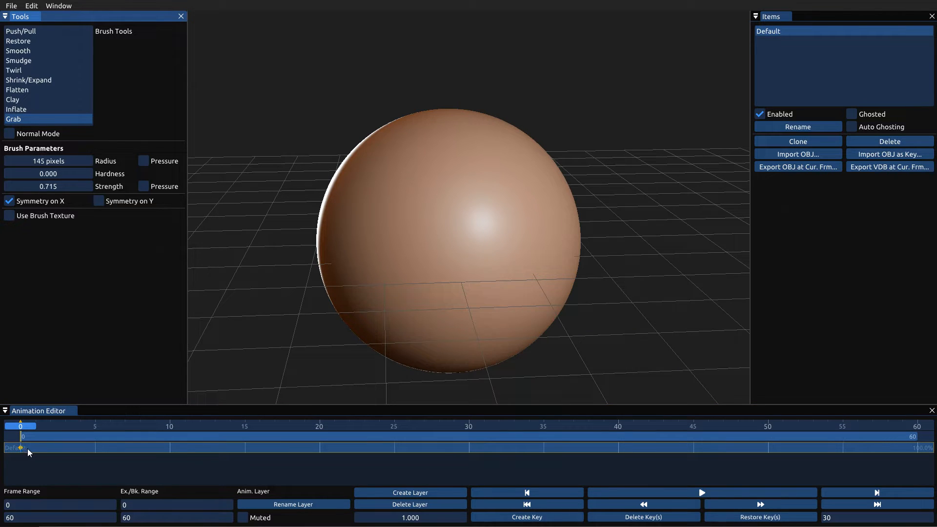
left_click_drag(31, 426, 34, 426)
left_click_drag(135, 423, 318, 433)
Pull three mirrored pairs of blunt spikes out of the sphere at frame 20 with the Grab brush.
mouse_move(563, 209)
left_mouse_down()
mouse_move(587, 184)
mouse_move(605, 183)
left_mouse_up()
mouse_move(604, 183)
middle_mouse_down()
mouse_move(511, 279)
mouse_move(400, 262)
mouse_move(402, 253)
middle_mouse_up()
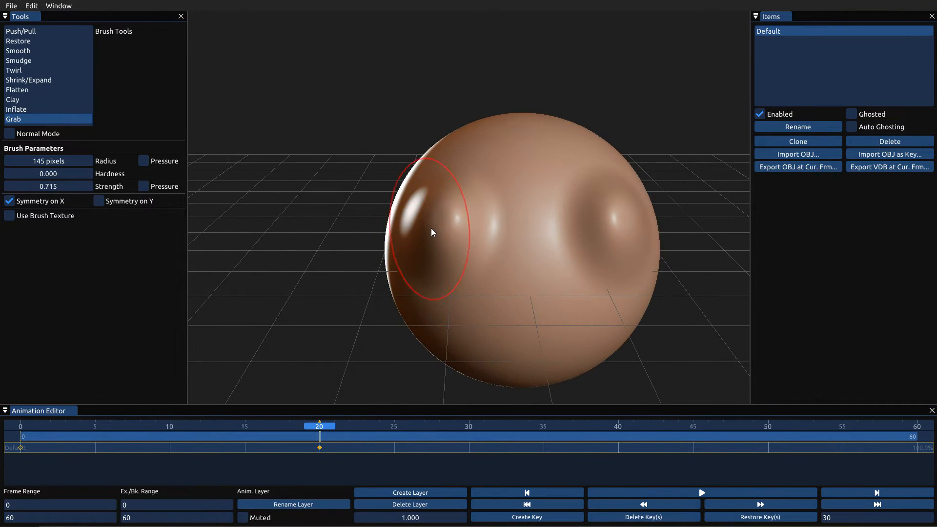
left_click_drag(431, 228, 396, 218)
left_click_drag(452, 148, 427, 97)
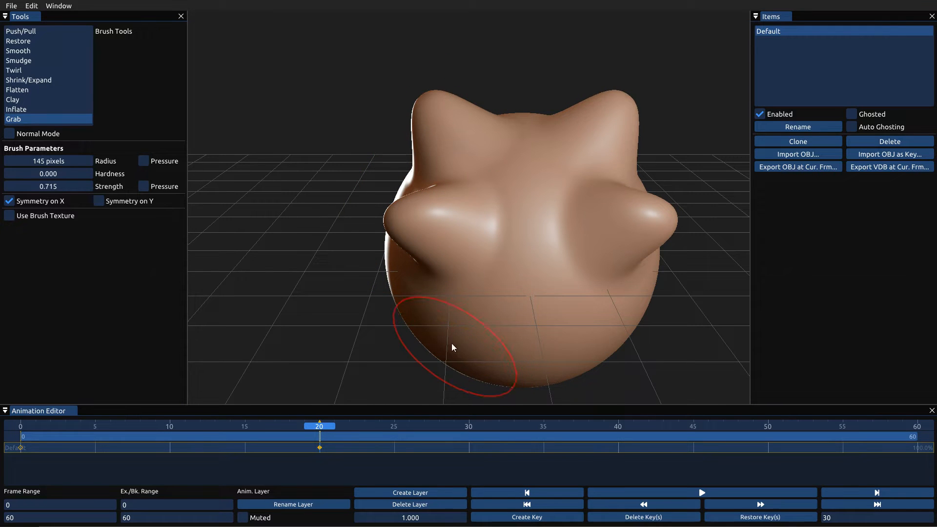
left_click_drag(452, 345, 400, 379)
scroll(518, 291, "up", 2)
scroll(507, 288, "down", 3)
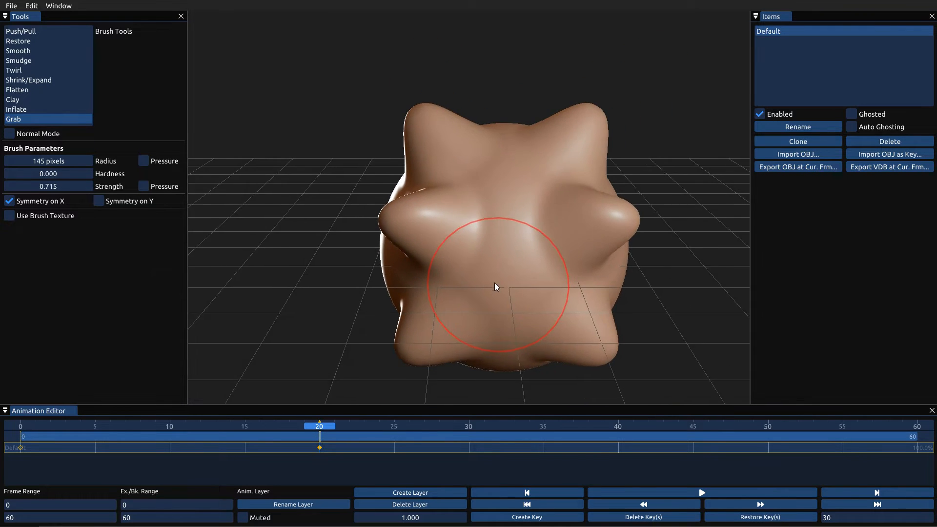
Repeat the frame 0 sphere shape as a key at frame 40, and play the animation from frame 0.
mouse_move(318, 427)
left_mouse_down()
mouse_move(48, 422)
mouse_move(302, 419)
mouse_move(341, 421)
mouse_move(300, 435)
mouse_move(622, 434)
mouse_move(614, 443)
left_mouse_up()
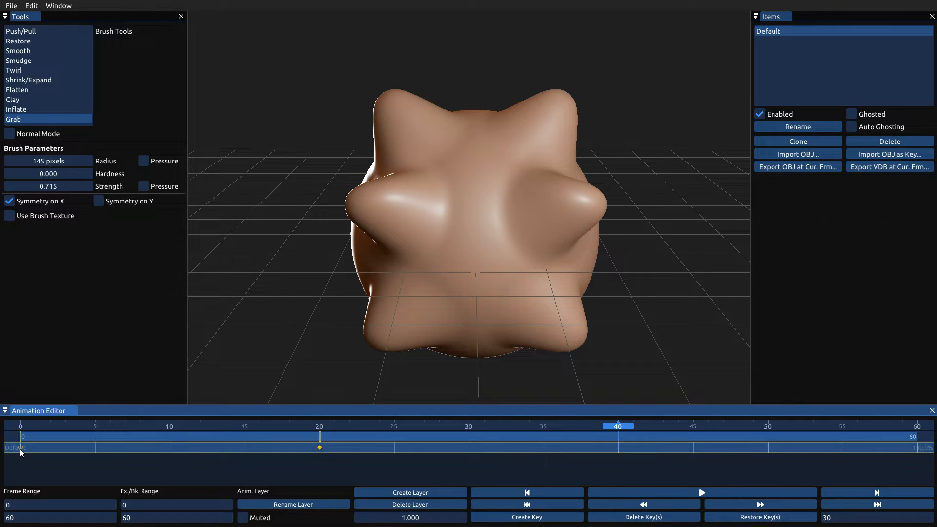
left_click_drag(351, 448, 19, 437)
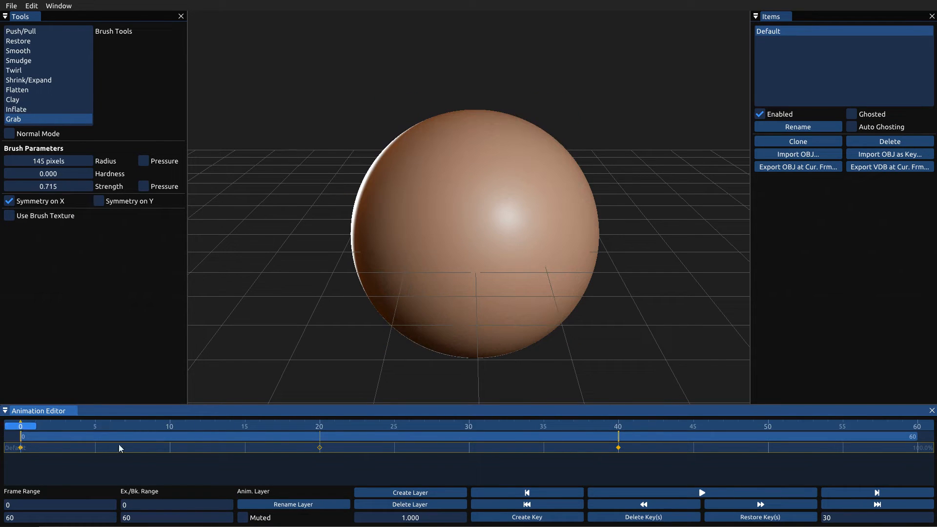
left_click(720, 494)
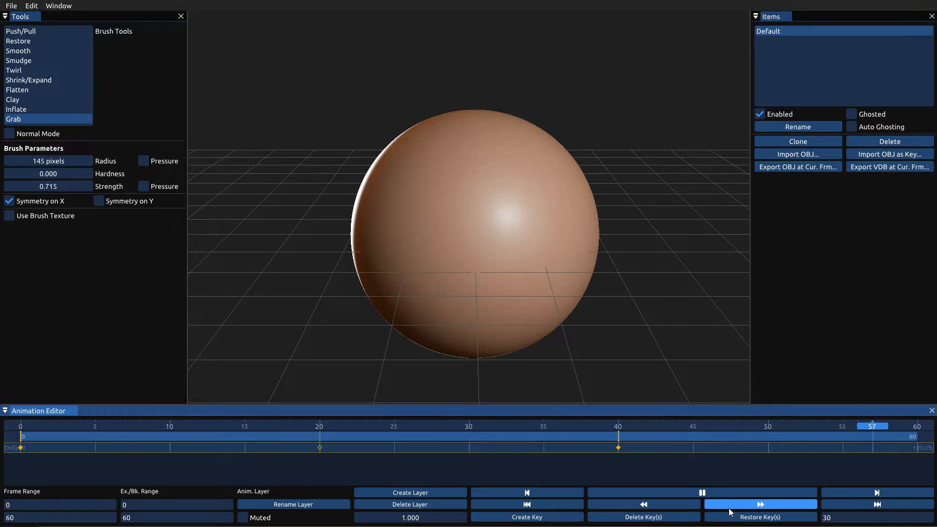
left_click(701, 491)
left_click_drag(383, 424, 21, 424)
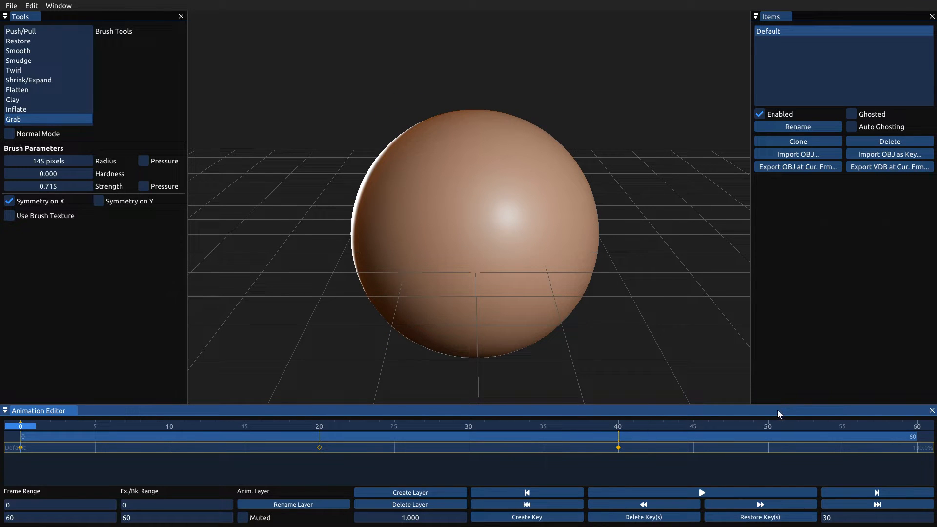
Create a second animation layer and rename it "afadfa".
left_click(420, 493)
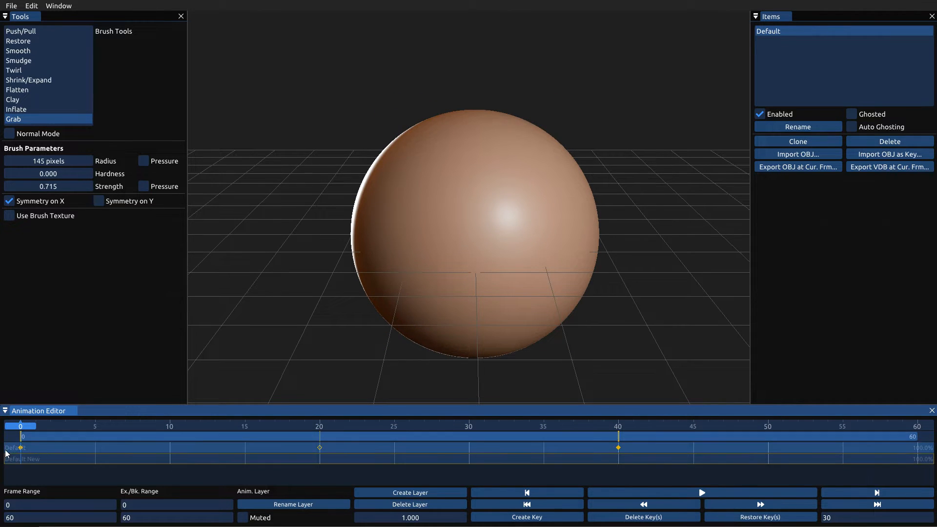
left_click(286, 505)
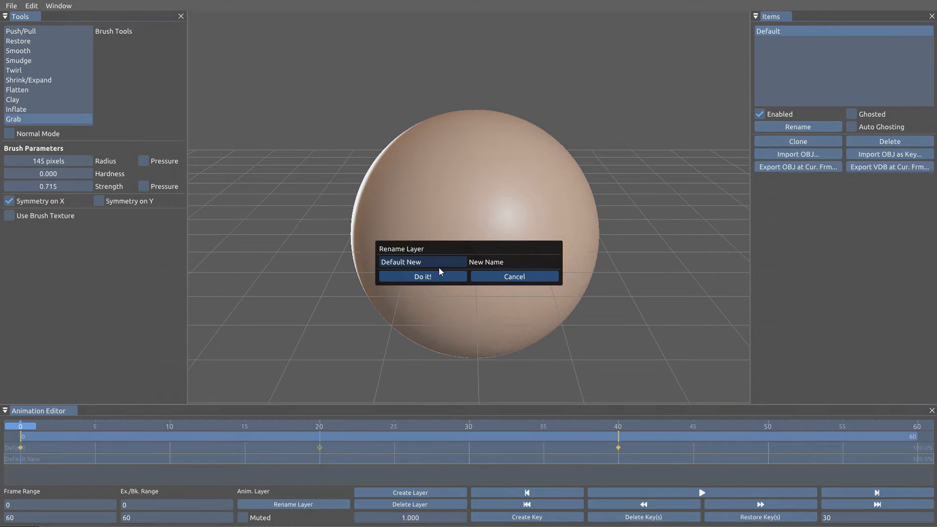
left_click_drag(393, 262, 367, 264)
type("afadfl")
left_click(430, 284)
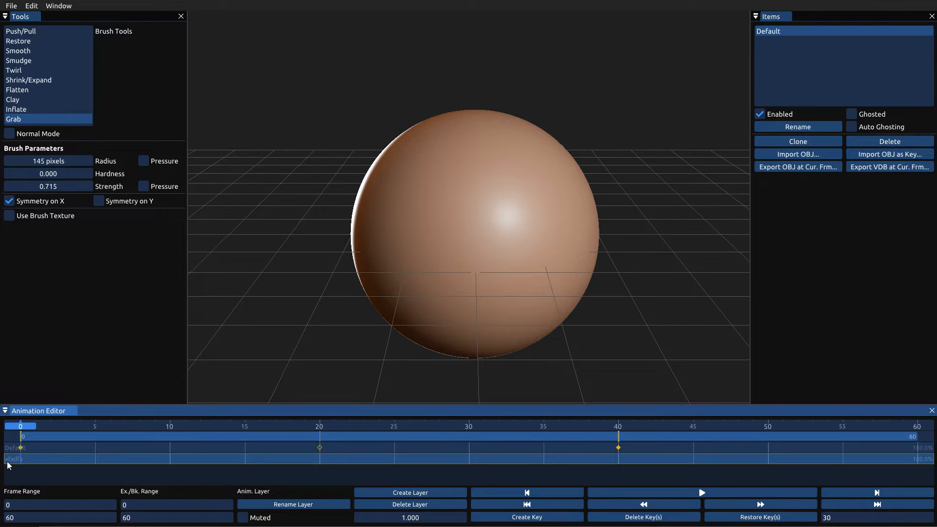
Choose the Push/Pull brush and create a key at frame 0 on the new animation layer.
mouse_move(22, 425)
left_mouse_down()
mouse_move(159, 429)
mouse_move(293, 376)
left_mouse_up()
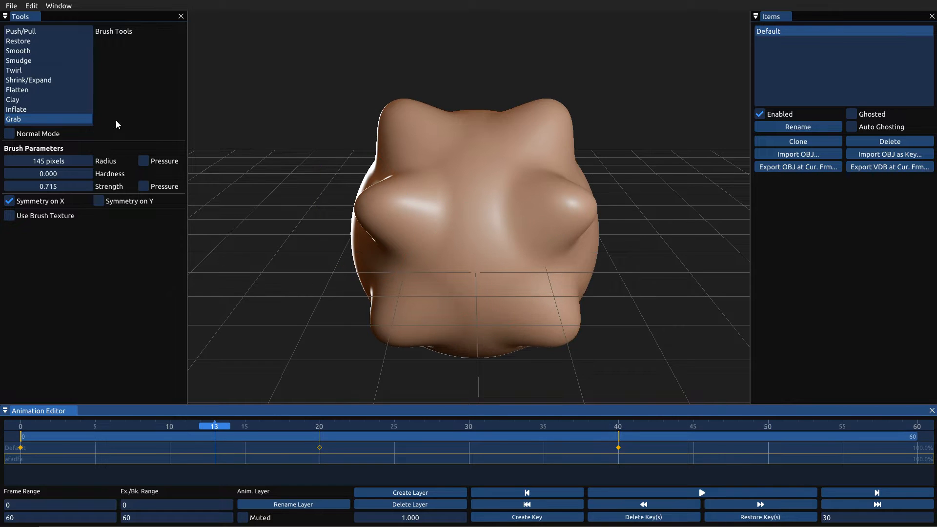
left_click(46, 33)
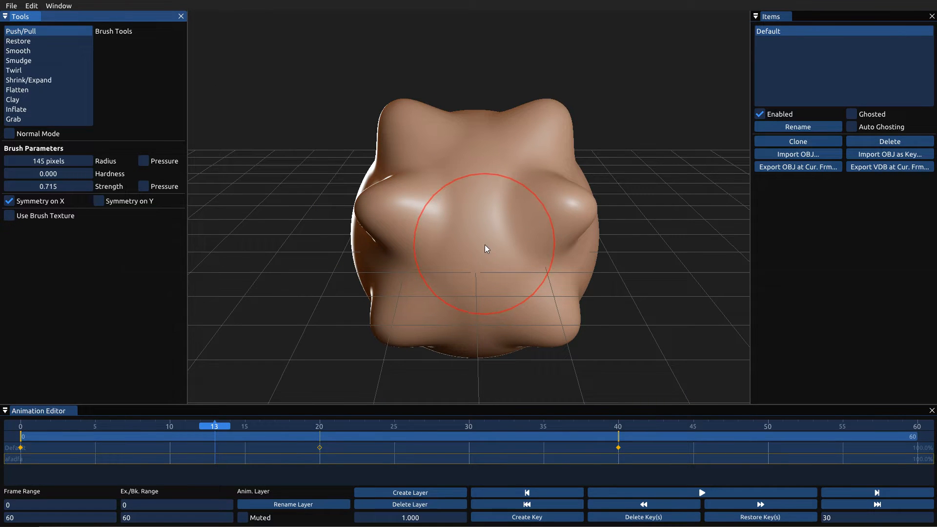
left_click_drag(213, 426, 20, 426)
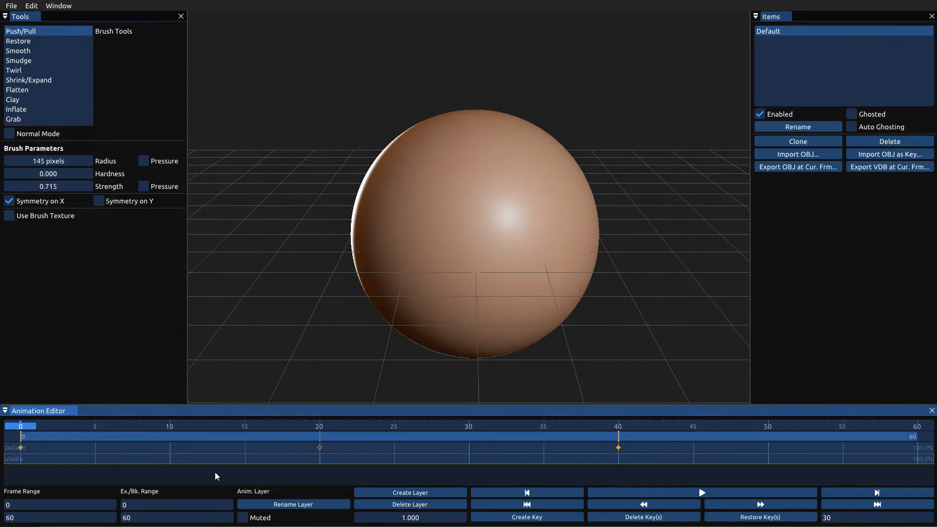
left_click(532, 519)
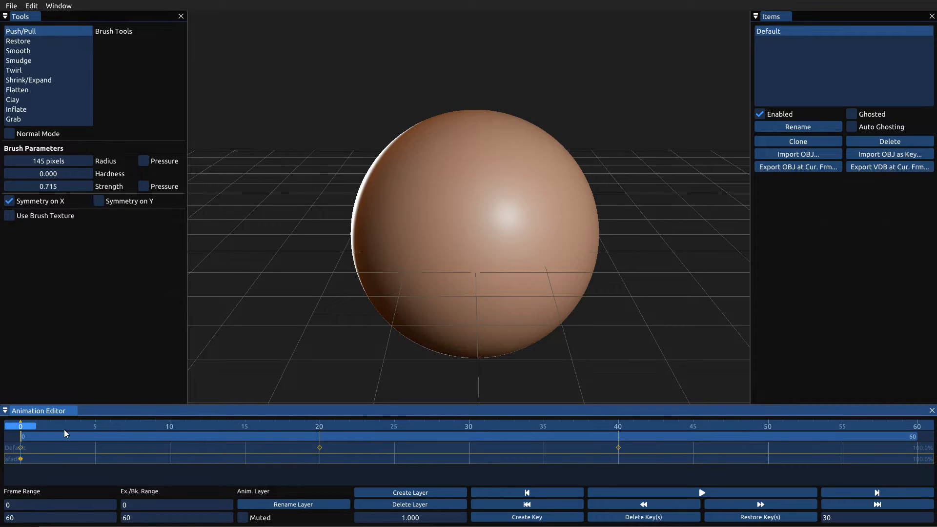
Carve a round dent into the sphere's front at frame 30 and repeat the frame 0 key at frame 53 on the second layer.
left_click_drag(63, 428, 470, 444)
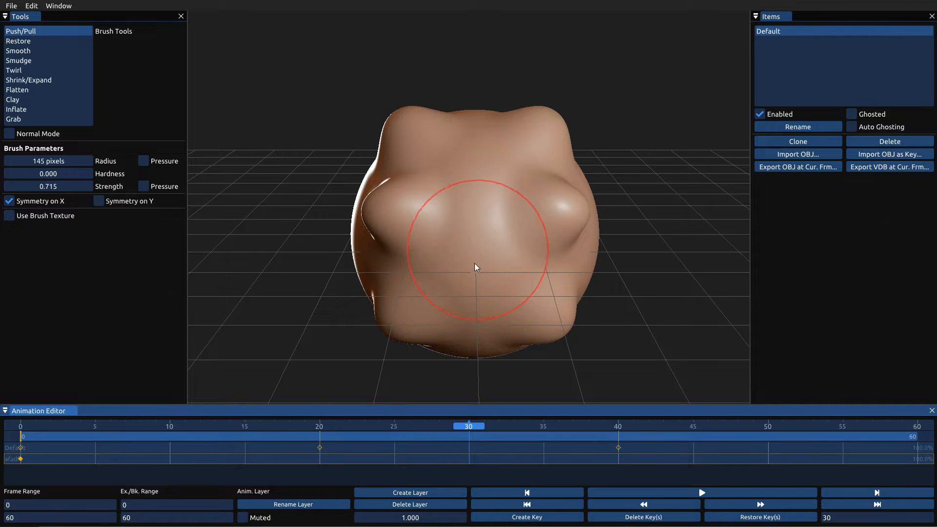
mouse_move(474, 245)
left_mouse_down()
mouse_move(475, 255)
mouse_move(464, 253)
left_mouse_up()
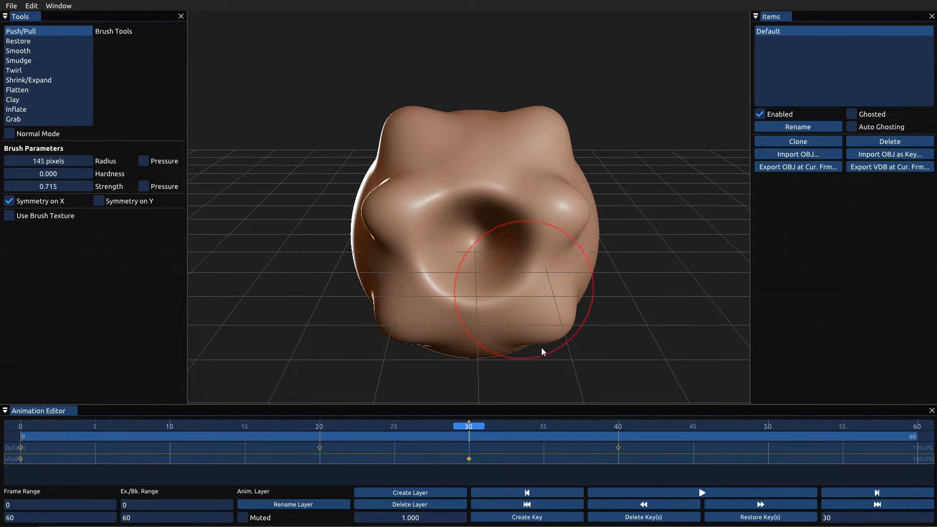
mouse_move(471, 423)
left_mouse_down()
mouse_move(20, 428)
mouse_move(813, 453)
left_mouse_up()
mouse_move(21, 458)
left_mouse_down("ctrl")
mouse_move(814, 459)
mouse_move(20, 427)
mouse_move(181, 453)
mouse_move(831, 456)
mouse_move(180, 472)
mouse_move(13, 457)
left_mouse_up("ctrl")
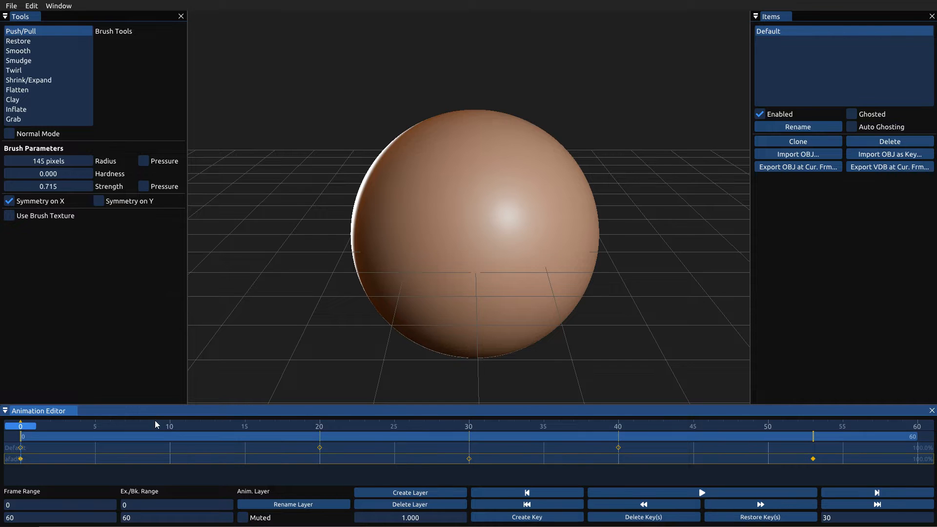
Compare the sphere at frame 24 with the Default animation layer muted and unmuted, and scrub back to frame 12.
left_click_drag(155, 422, 379, 426)
left_click(38, 448)
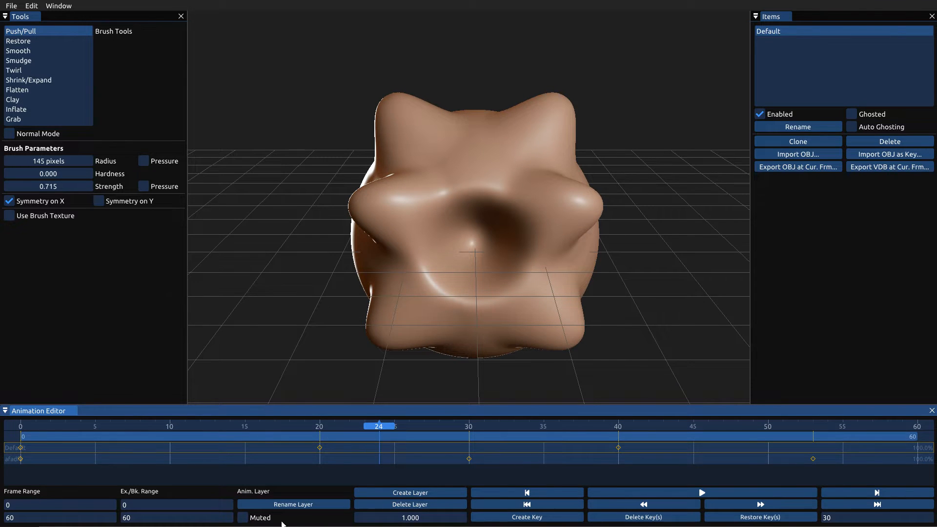
left_click(243, 517)
left_click(244, 520)
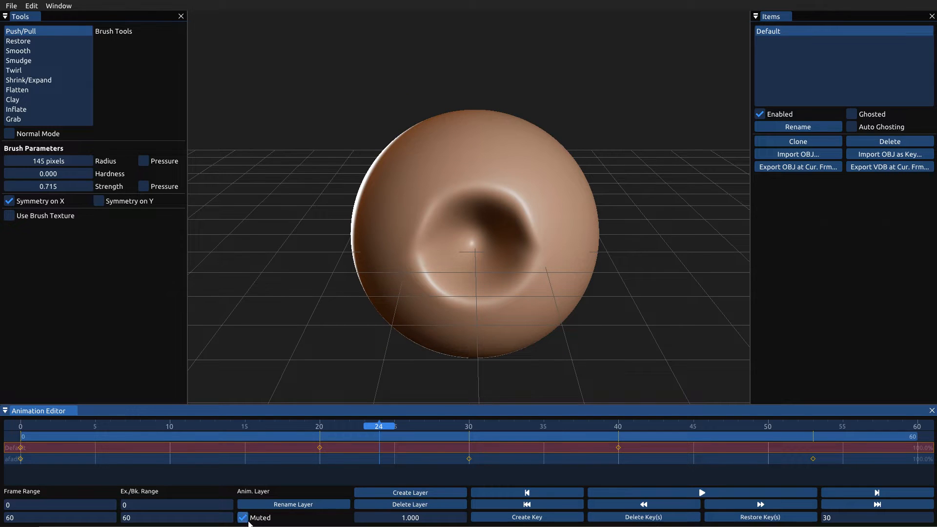
left_click(244, 521)
left_click(244, 520)
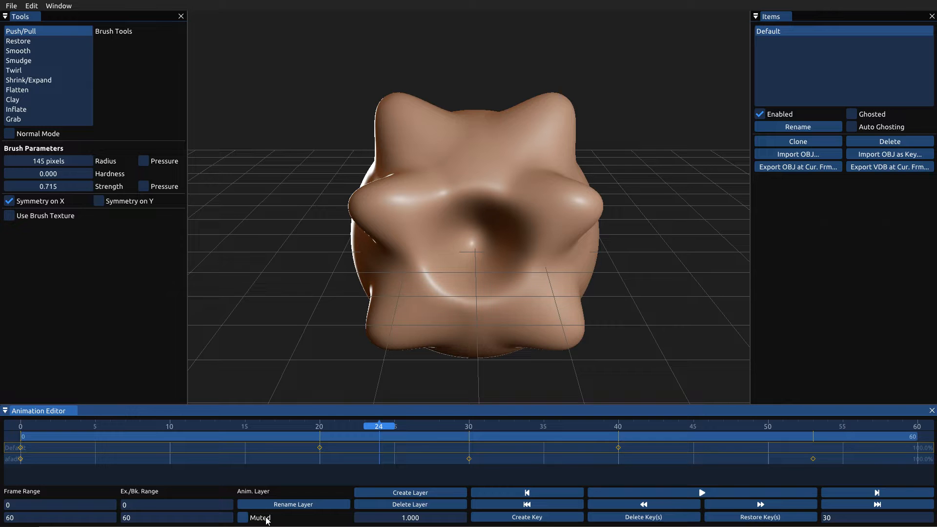
left_click_drag(379, 426, 204, 440)
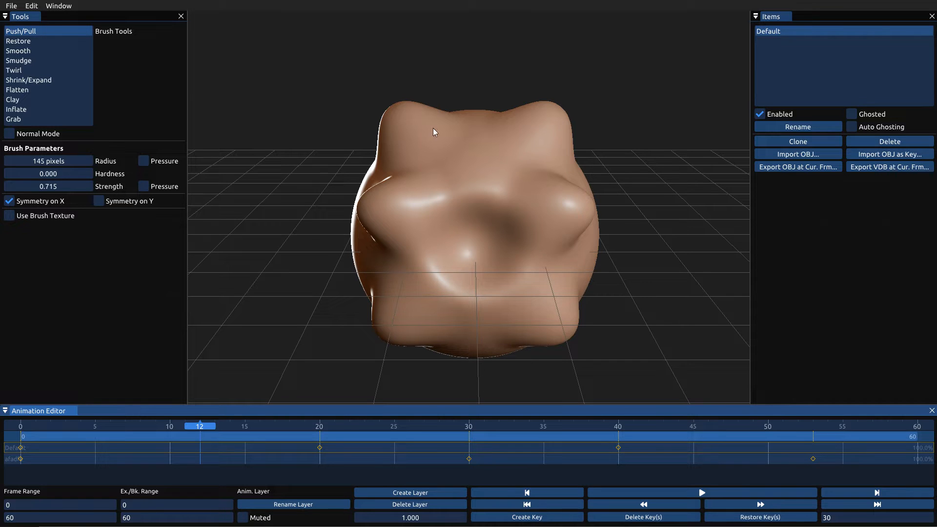
Start a new project and import the OBJ model head.obj from the Desktop.
left_click(11, 5)
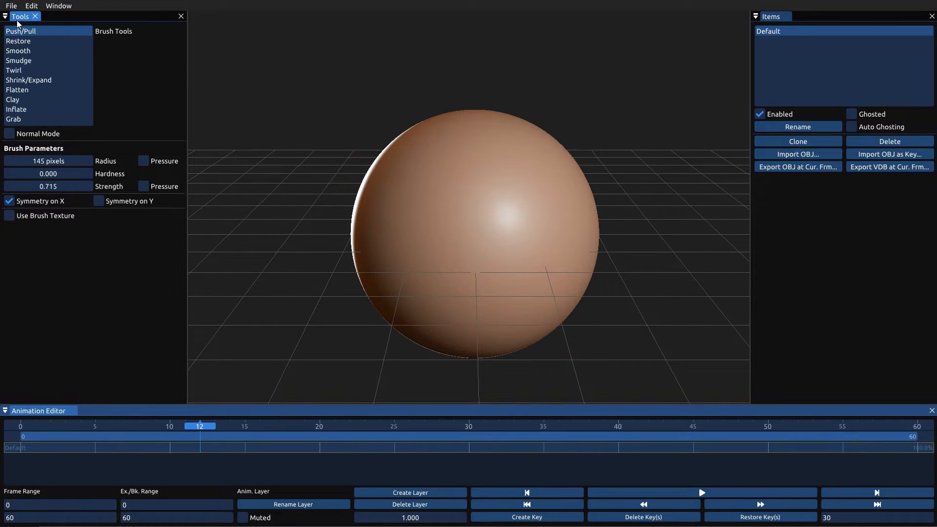
left_click(11, 6)
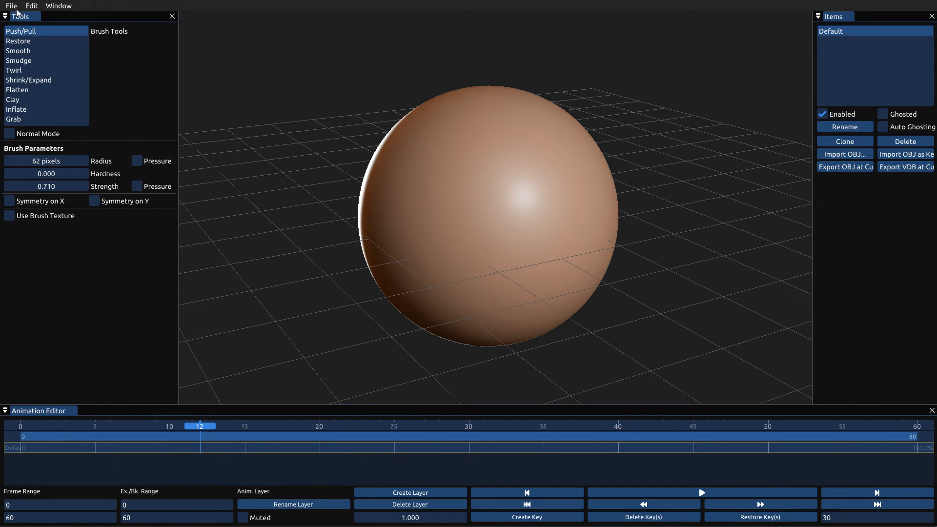
left_click(12, 7)
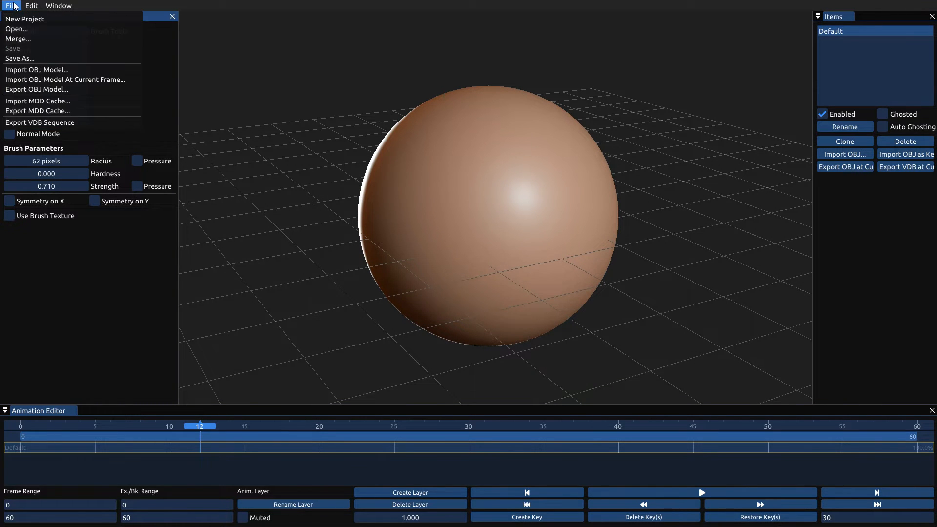
left_click(29, 70)
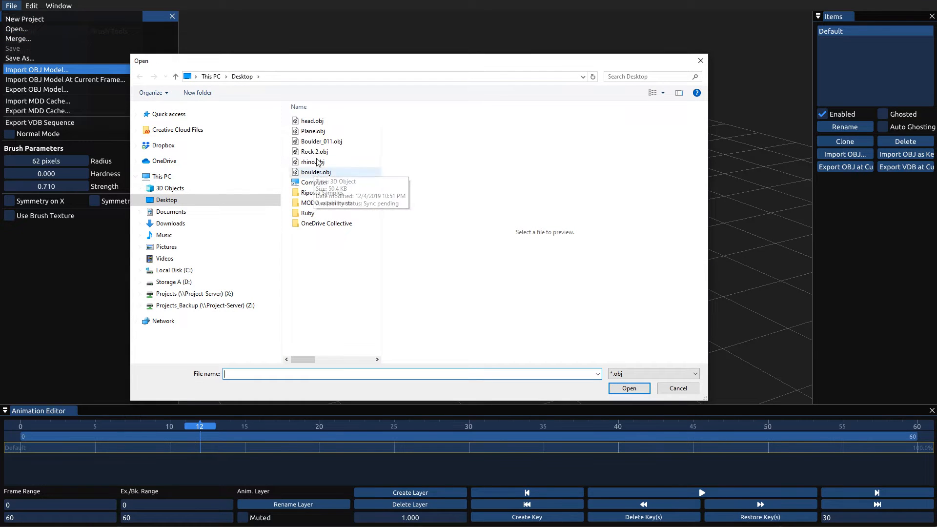
left_click(320, 122)
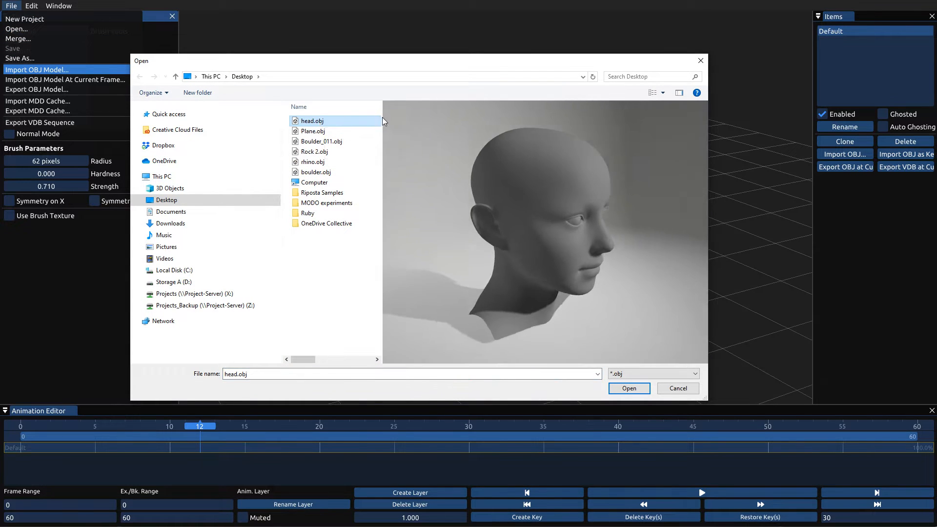
left_click(630, 389)
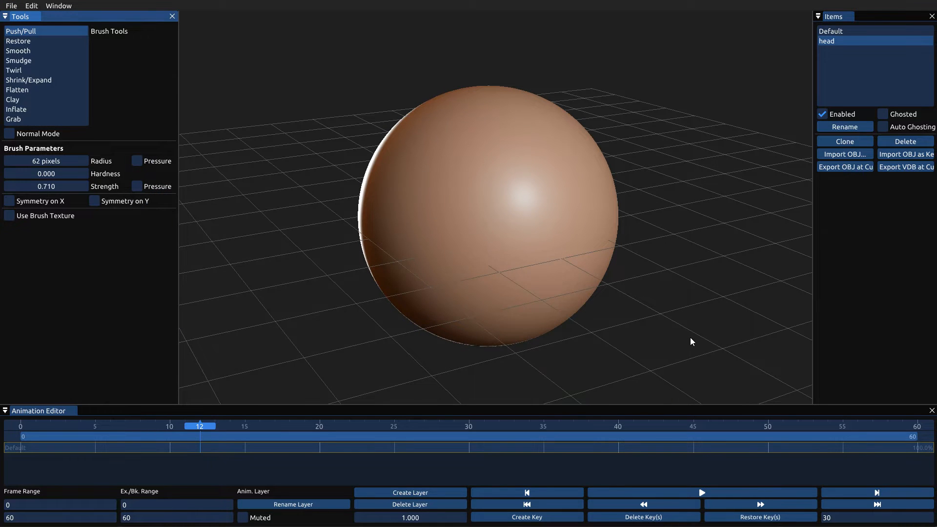
middle_click_drag(687, 317, 656, 251)
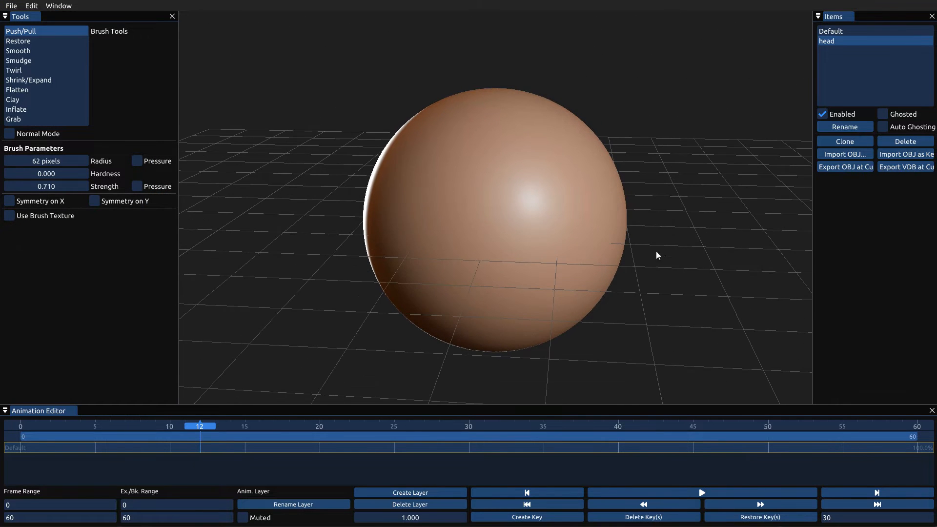
Delete the Default sphere item and frame the imported head in the view.
left_click(845, 31)
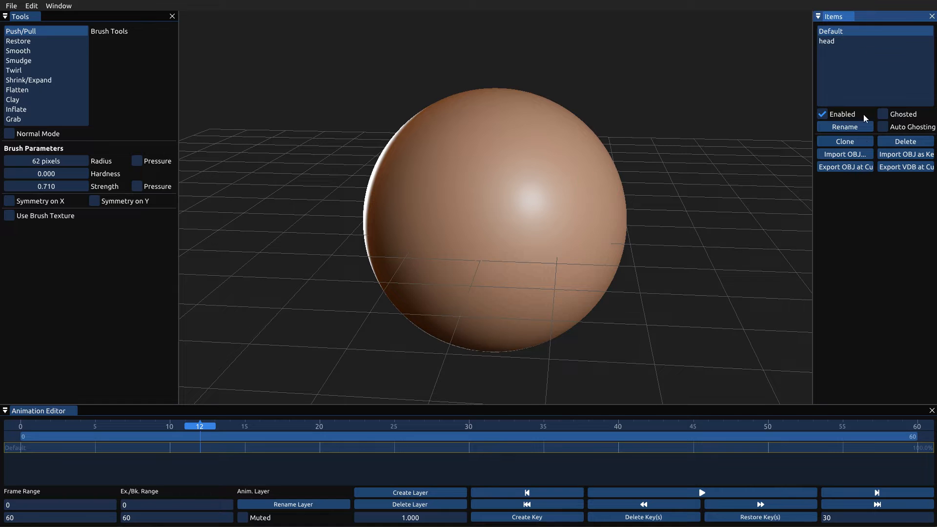
left_click(903, 142)
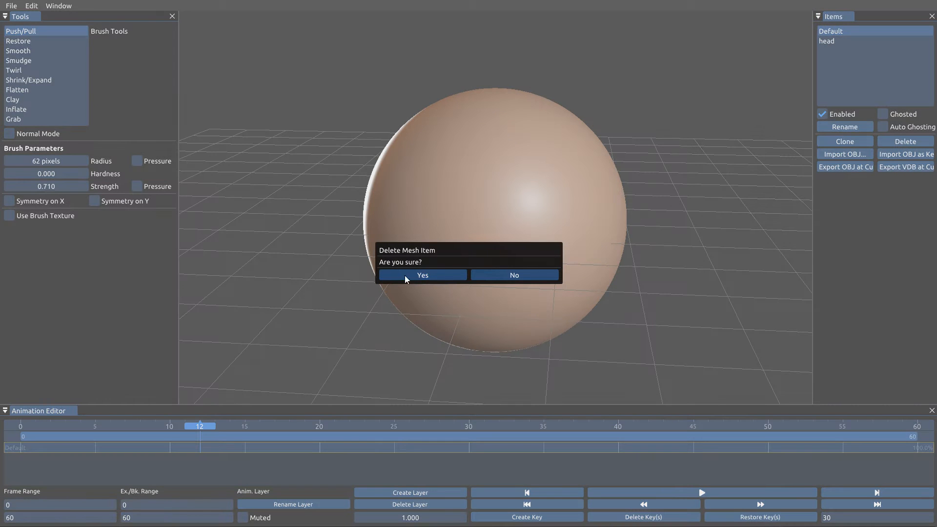
left_click(407, 275)
middle_click_drag(508, 292, 581, 293)
key("f")
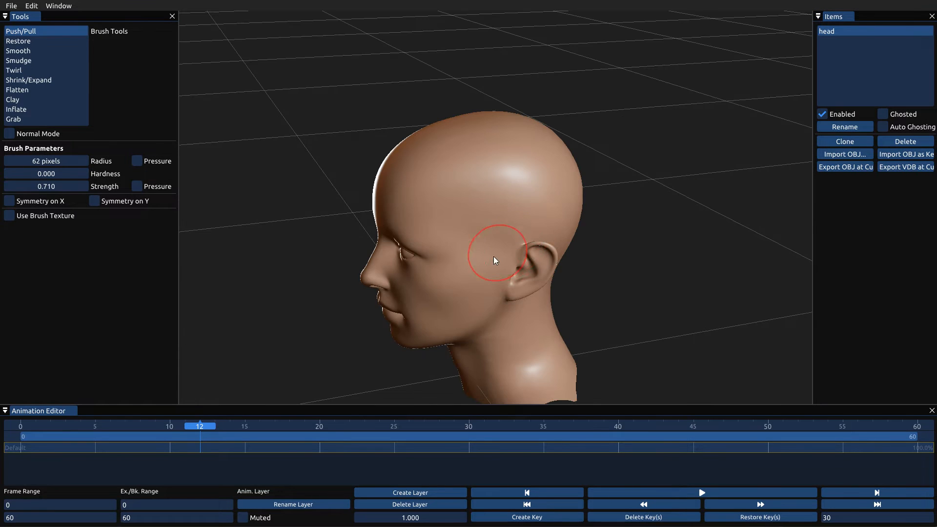
middle_click_drag(493, 257, 587, 239)
right_click_drag(592, 221, 628, 174)
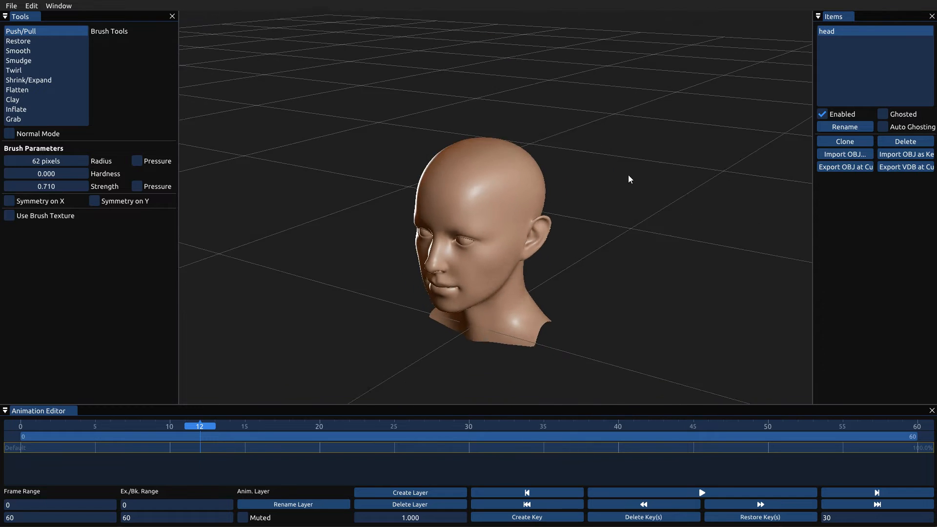
middle_click_drag(628, 175, 723, 190)
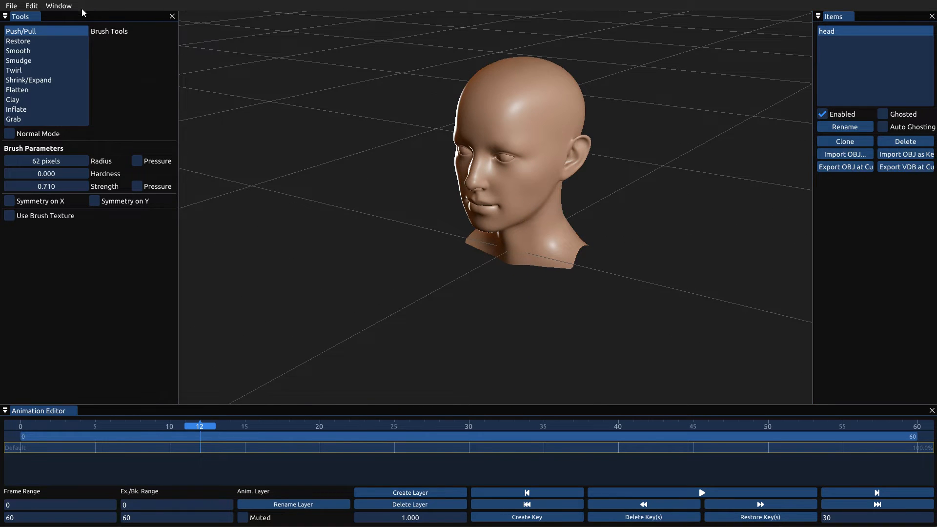
Set the Imported OBJ Model Scale to 10 in the preferences and close them.
left_click(63, 7)
left_click(74, 68)
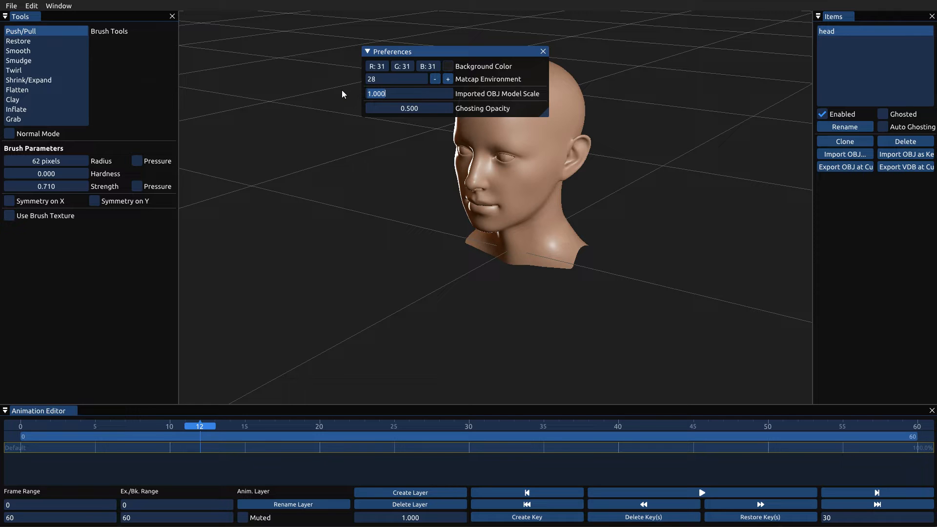
type("10")
left_click(543, 51)
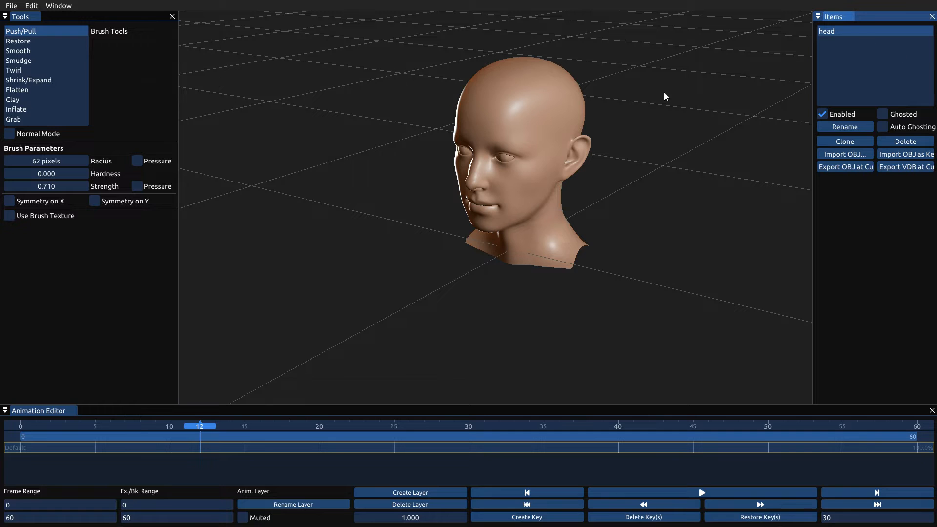
Import head.obj again at the larger import scale.
left_click(10, 6)
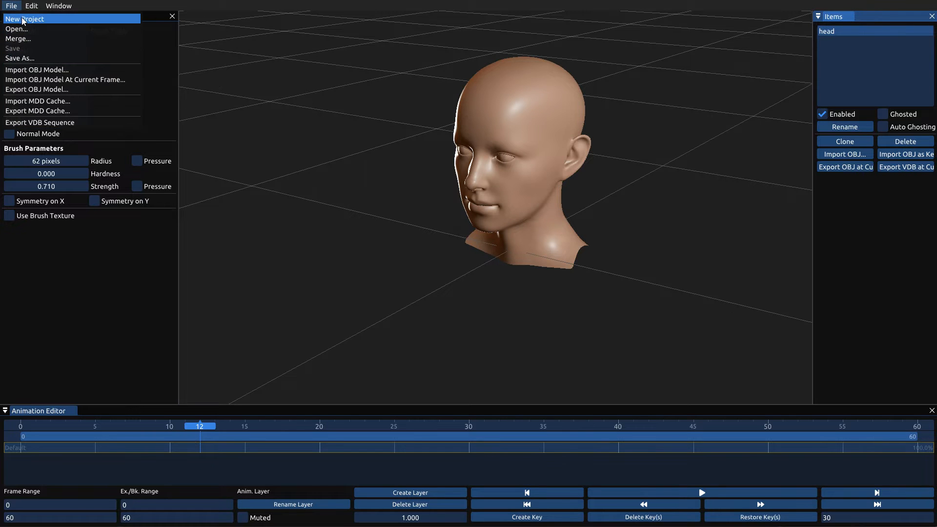
left_click(58, 72)
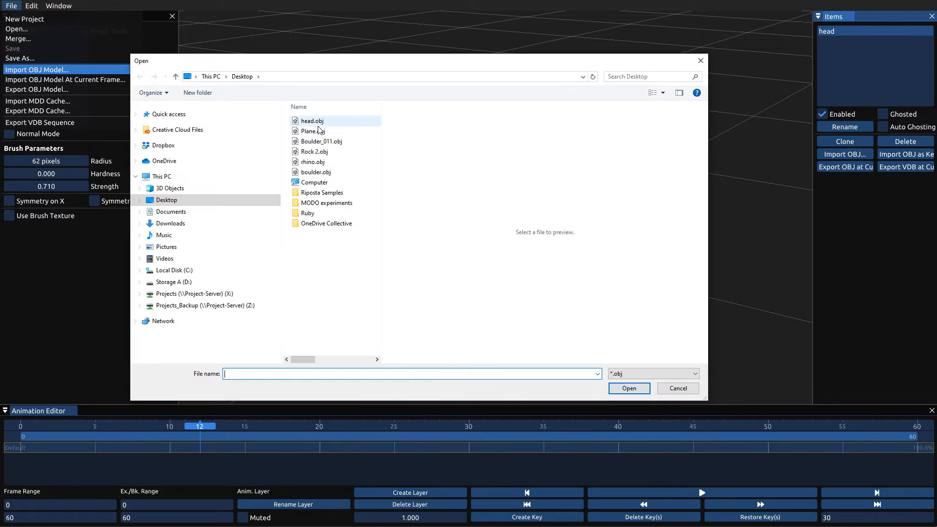
double_click(318, 122)
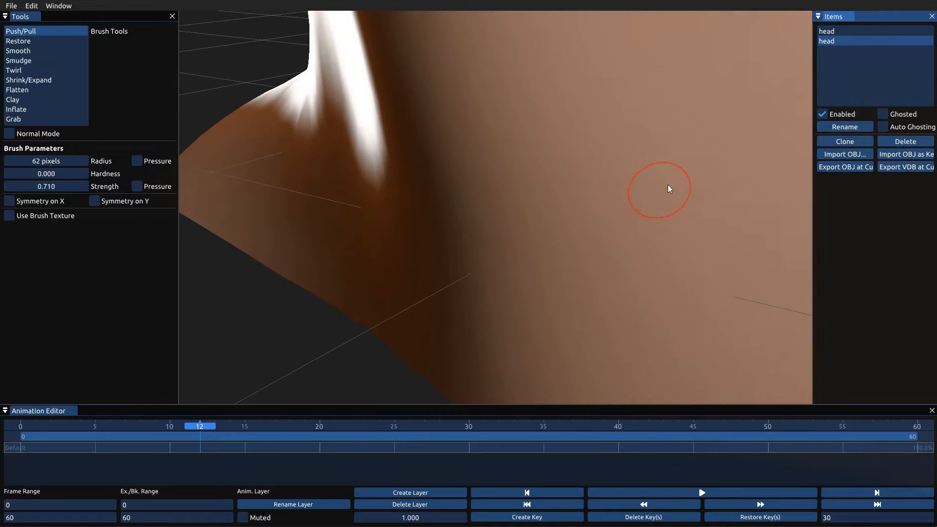
Delete the first, smaller head item and bring the enlarged head into a front view.
left_click(849, 31)
left_click(903, 141)
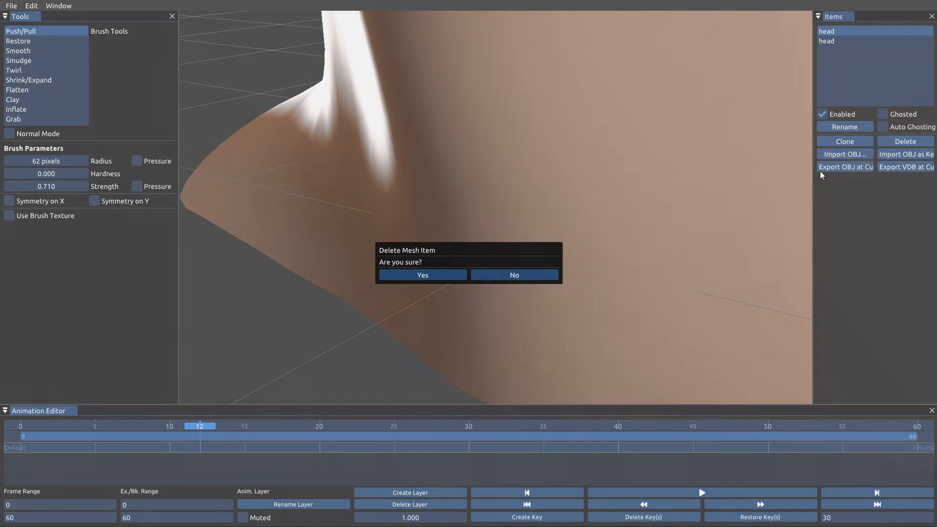
left_click(438, 272)
scroll(522, 244, "down", 5)
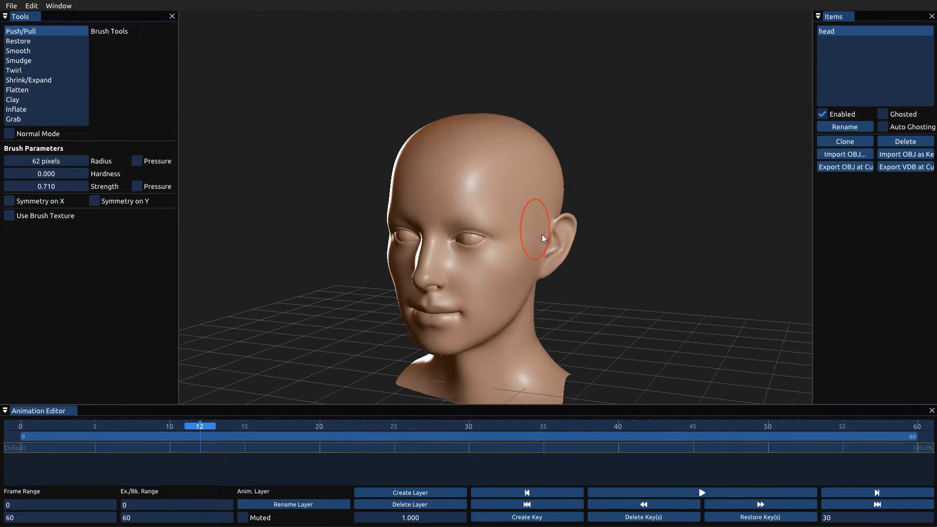
mouse_move(543, 238)
middle_mouse_down()
mouse_move(563, 170)
mouse_move(622, 199)
mouse_move(553, 194)
mouse_move(544, 222)
mouse_move(576, 197)
mouse_move(542, 202)
middle_mouse_up()
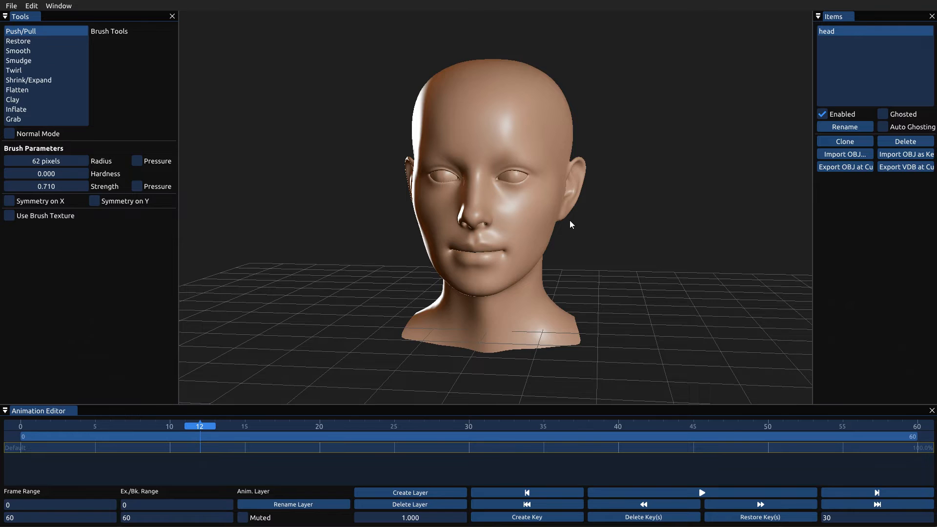
middle_click_drag(570, 221, 560, 239)
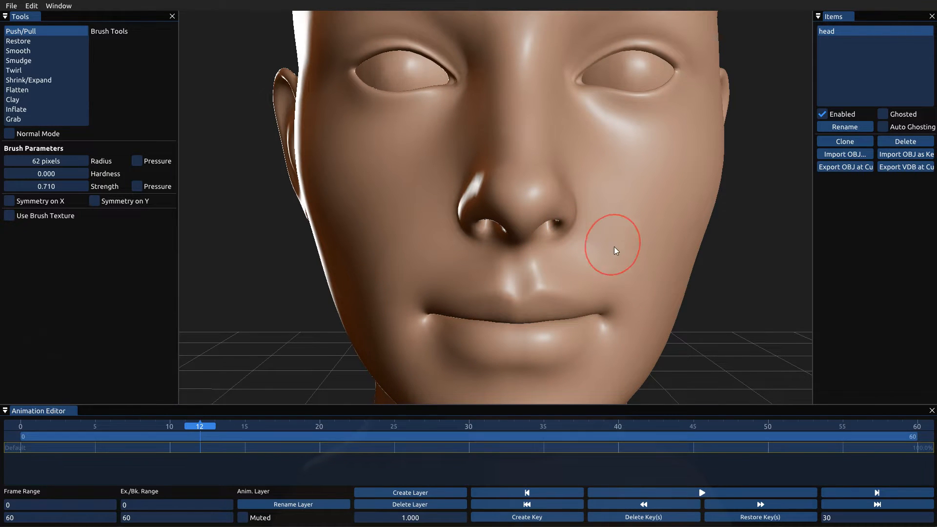
Return to frame 0 and create a key for the head's original shape.
left_click_drag(195, 427, 14, 432)
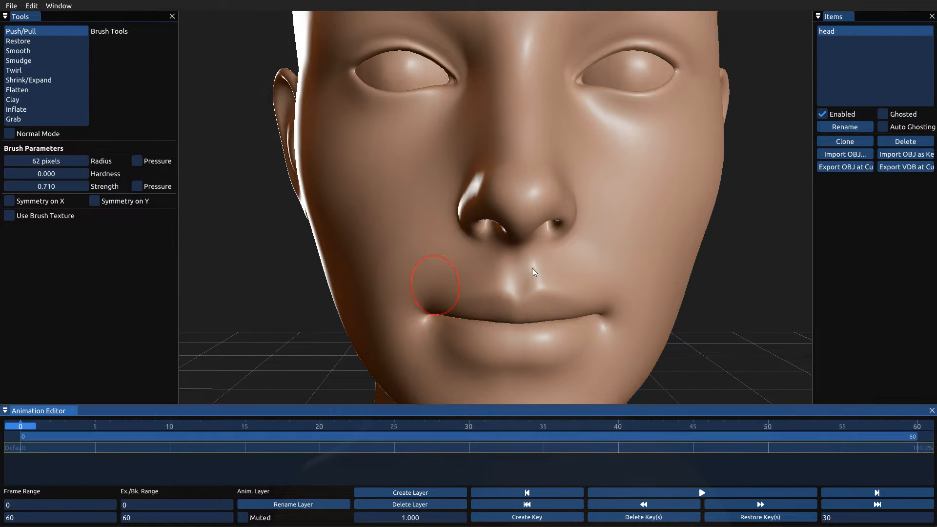
scroll(610, 252, "down", 5)
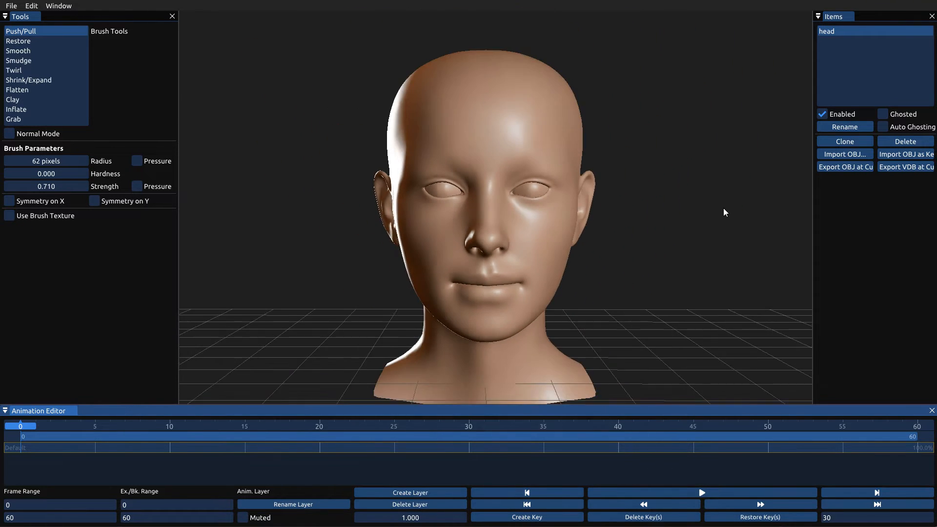
scroll(717, 213, "up", 2)
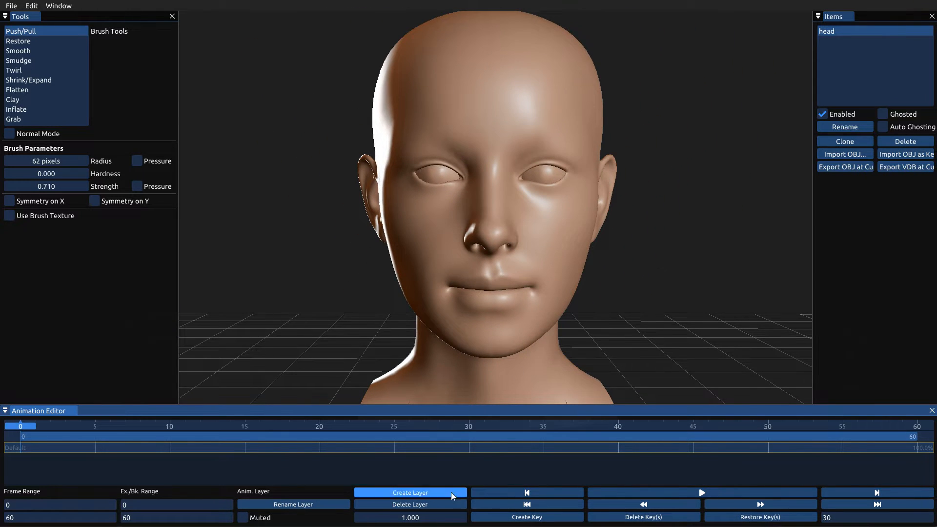
left_click(525, 517)
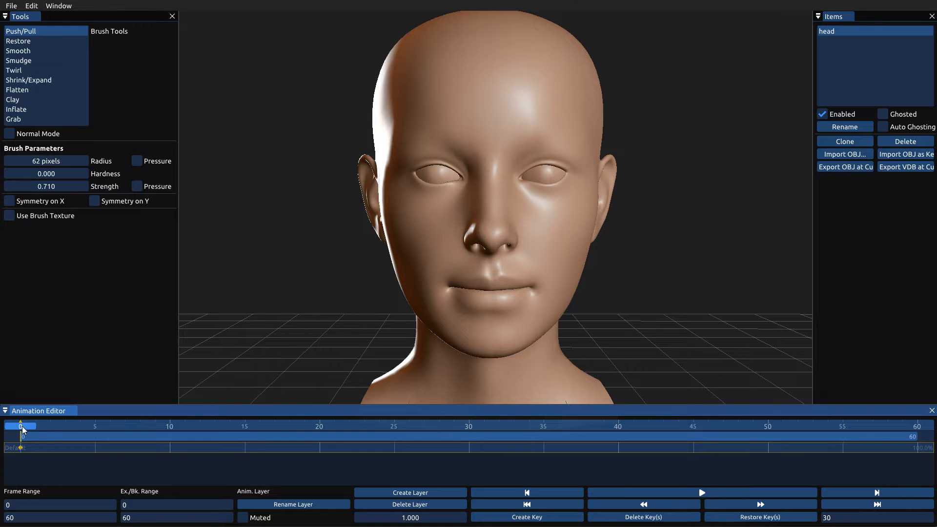
Move the timeline to frame 20 and choose the Grab brush with symmetry on X enabled.
left_click_drag(22, 426, 472, 439)
middle_click_drag(543, 255, 540, 287)
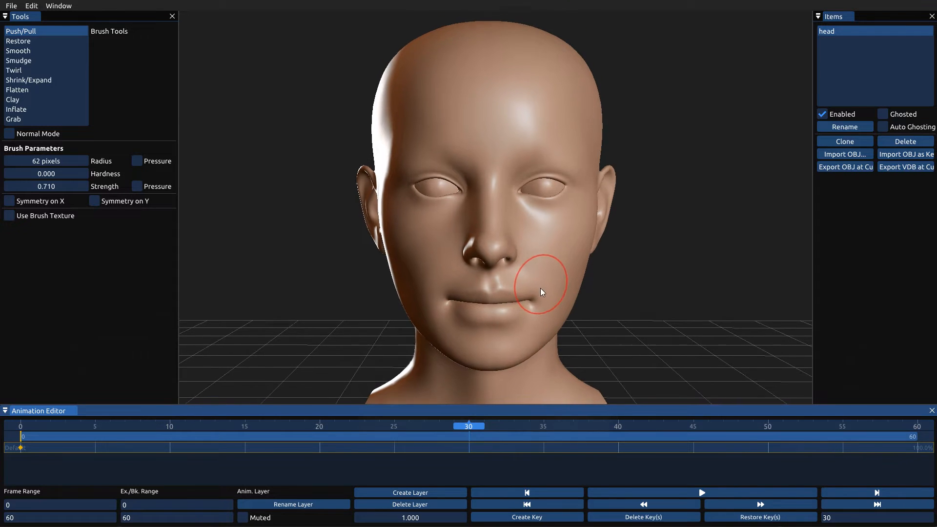
left_click_drag(436, 426, 319, 427)
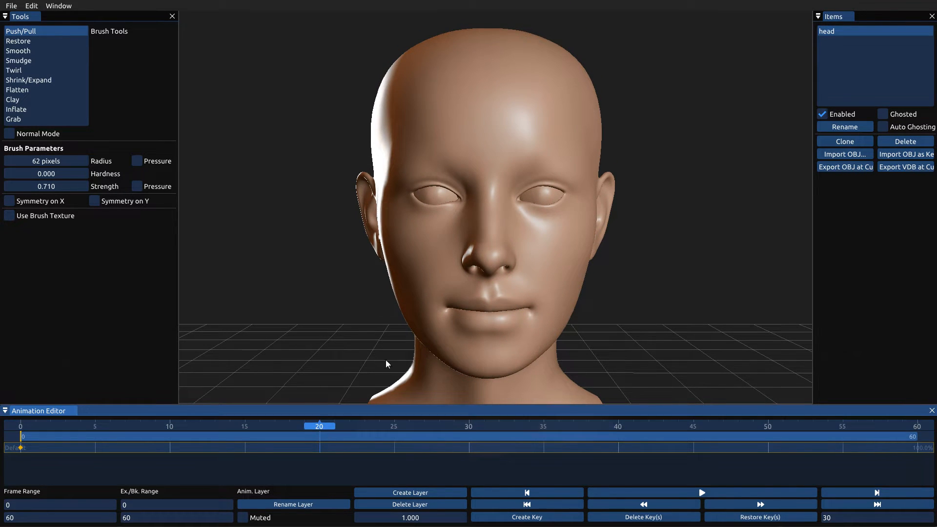
scroll(510, 228, "up", 6)
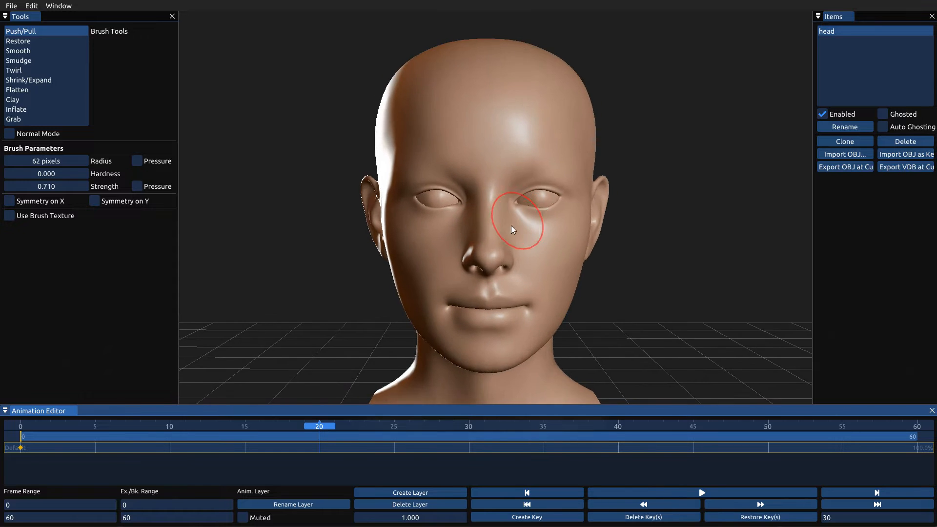
left_click_drag(17, 89, 23, 64)
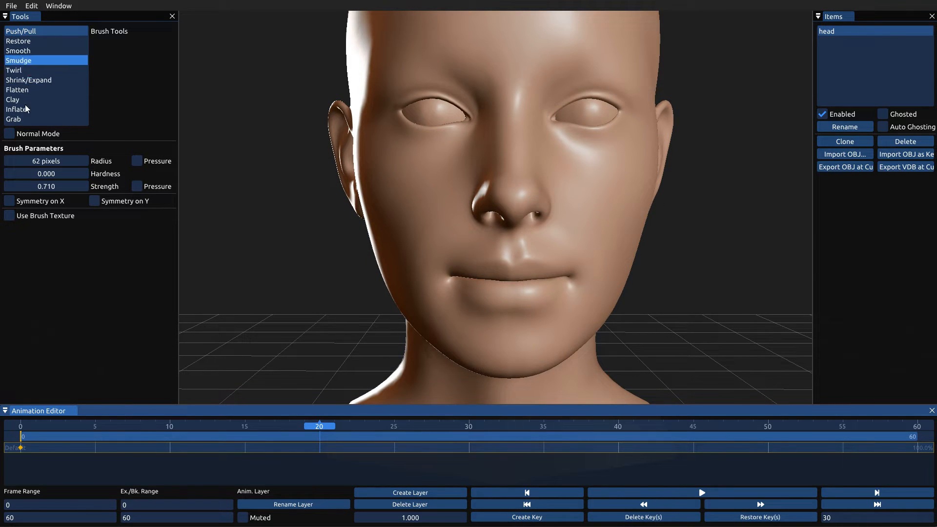
left_click(29, 119)
left_click(10, 201)
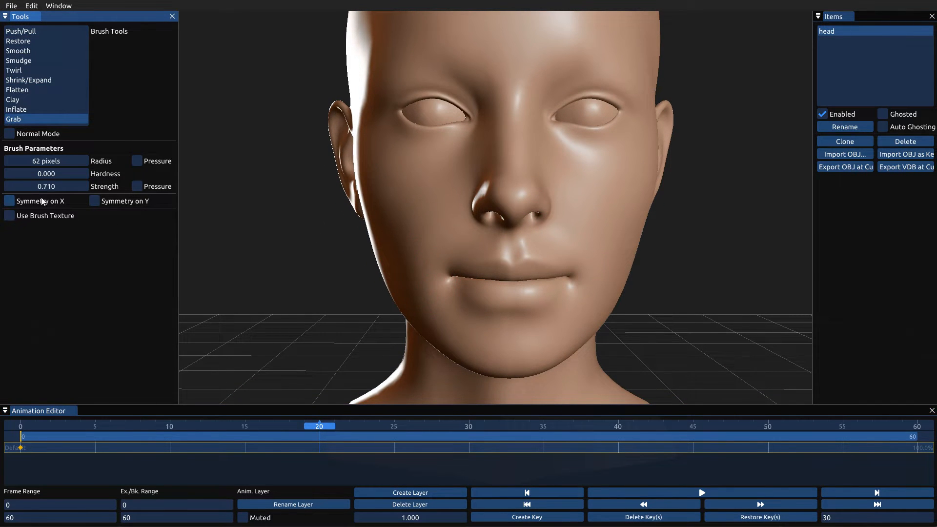
Grab the mouth corners and lips into a slight frown, enlarging the brush to 120 pixels at 0.755 strength.
mouse_move(448, 275)
left_mouse_down()
mouse_move(441, 284)
mouse_move(464, 272)
left_mouse_up()
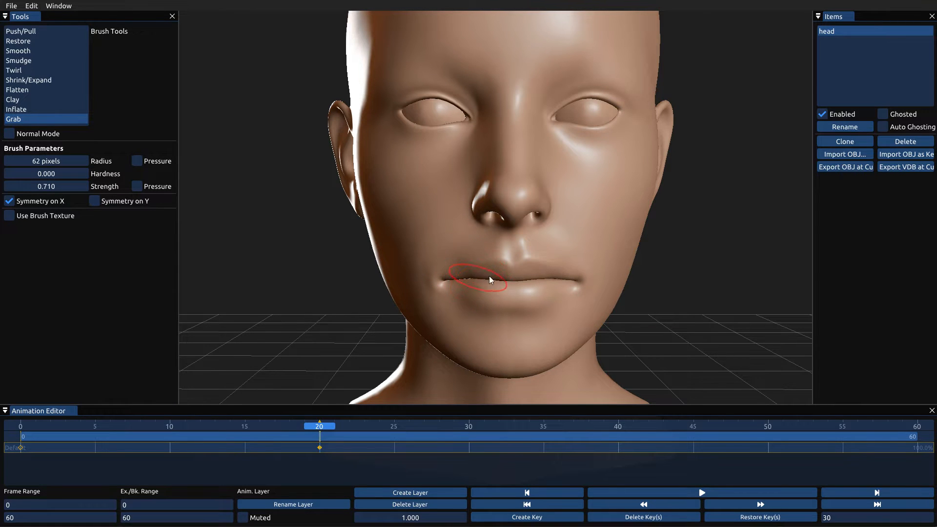
scroll(489, 276, "up", 5)
scroll(472, 286, "down", 6)
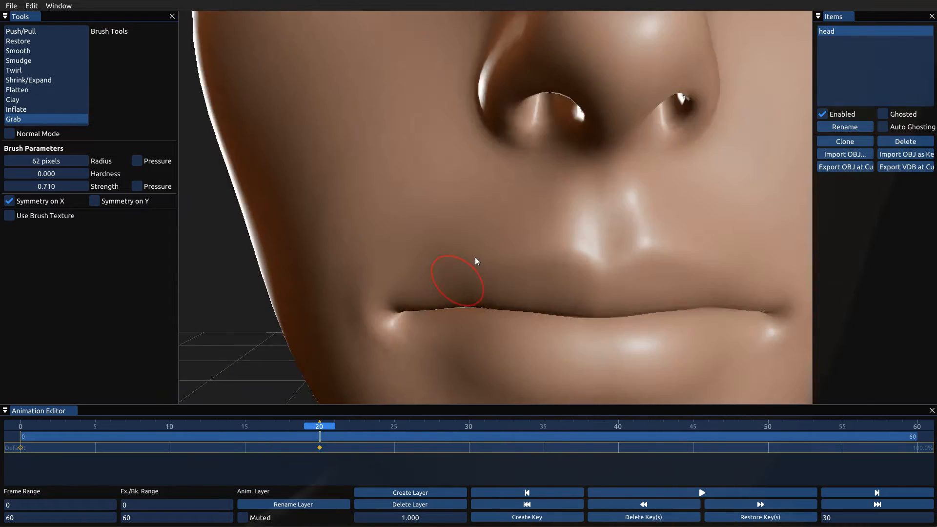
left_click_drag(432, 288, 431, 294)
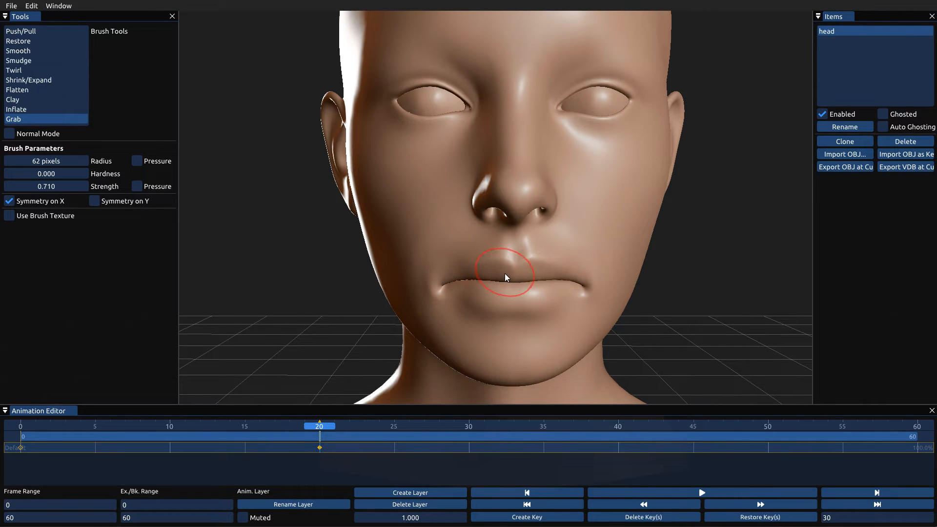
left_click_drag(576, 282, 577, 277)
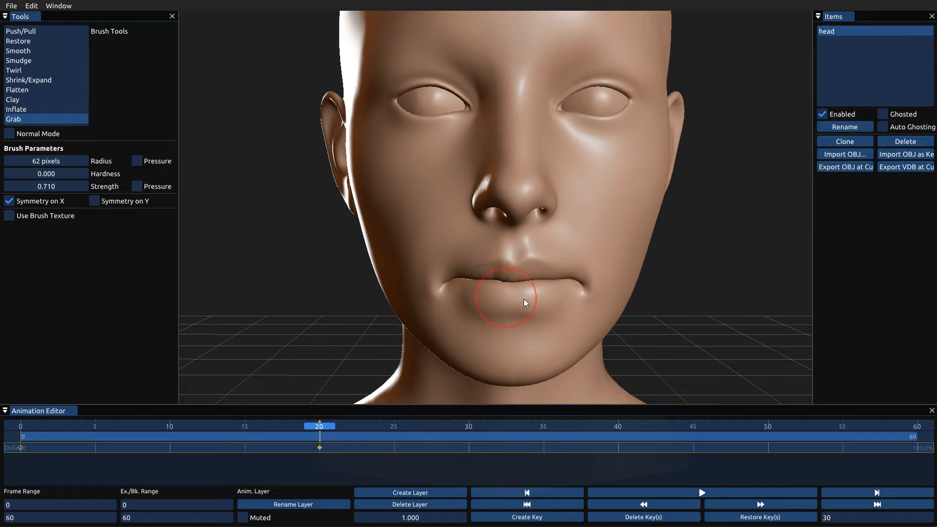
right_click_drag(505, 258, 525, 258)
left_click_drag(474, 277, 475, 274)
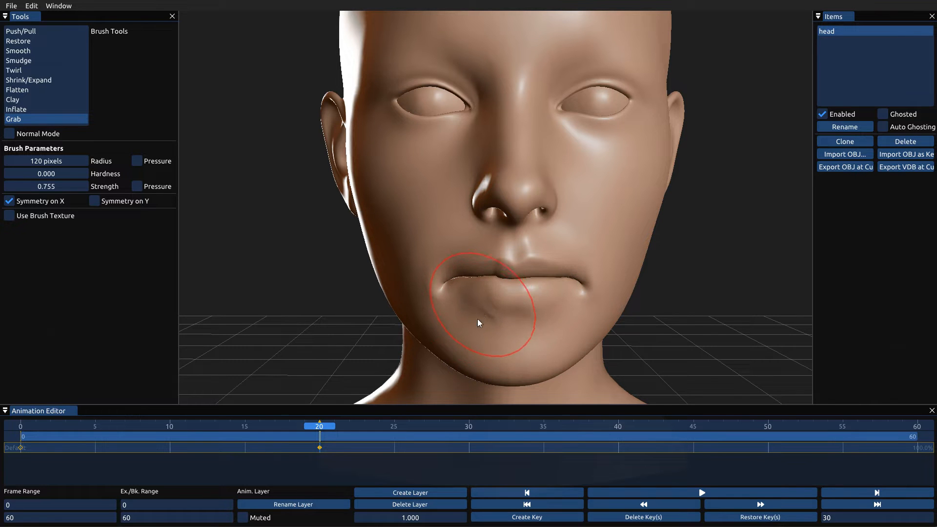
Smooth out the crease in the skin just below the lower lip.
scroll(508, 312, "up", 2)
scroll(501, 337, "up", 5)
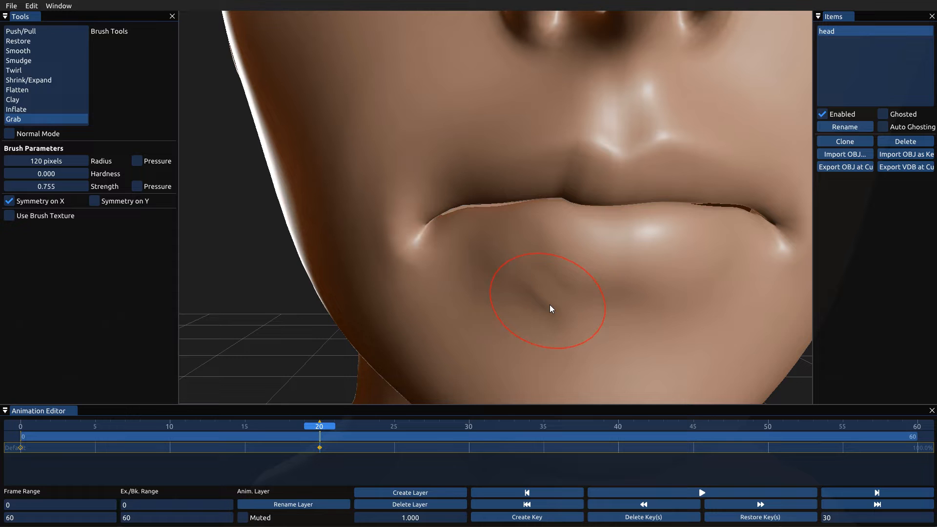
left_click_drag(550, 305, 537, 304, "shift")
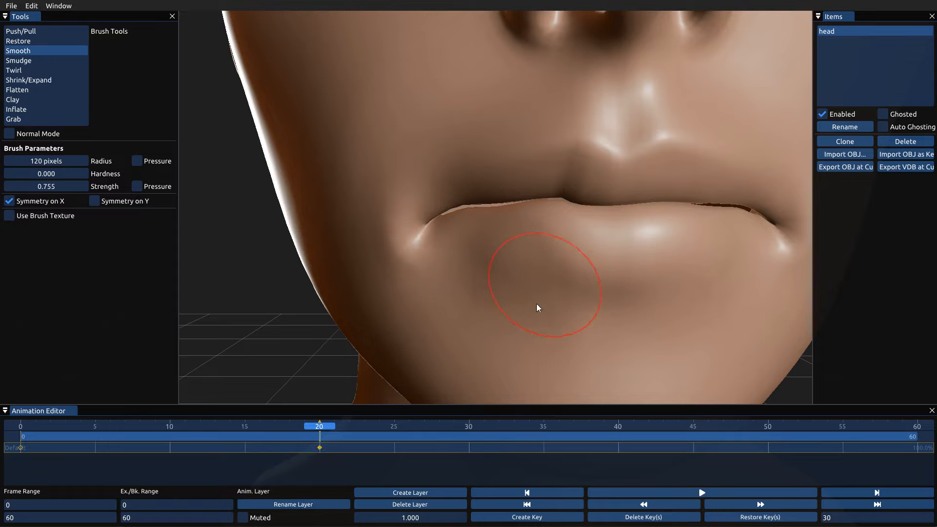
Deepen the frown by pulling the mouth corners down with the Grab brush at 93 pixels radius and 0.815 strength.
scroll(525, 301, "up", 1)
scroll(532, 298, "down", 6)
mouse_move(599, 255)
middle_mouse_down()
mouse_move(509, 277)
mouse_move(522, 302)
mouse_move(576, 290)
mouse_move(478, 256)
middle_mouse_up()
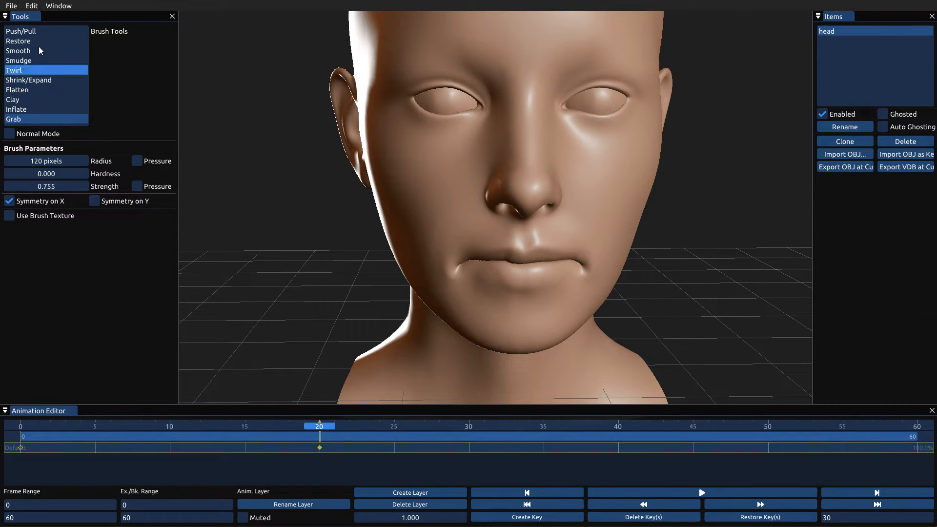
right_click_drag(472, 284, 466, 256)
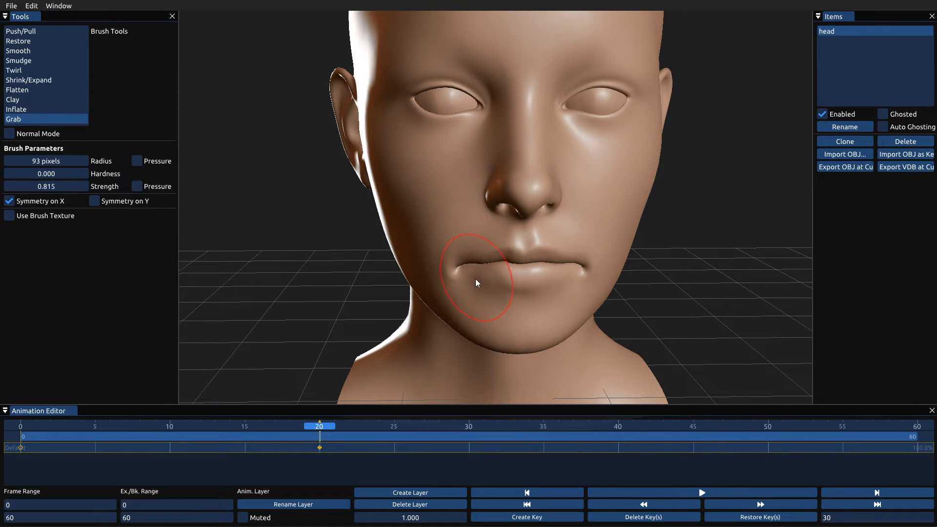
left_click_drag(475, 279, 453, 285)
mouse_move(486, 292)
middle_mouse_down()
mouse_move(472, 277)
mouse_move(488, 321)
middle_mouse_up()
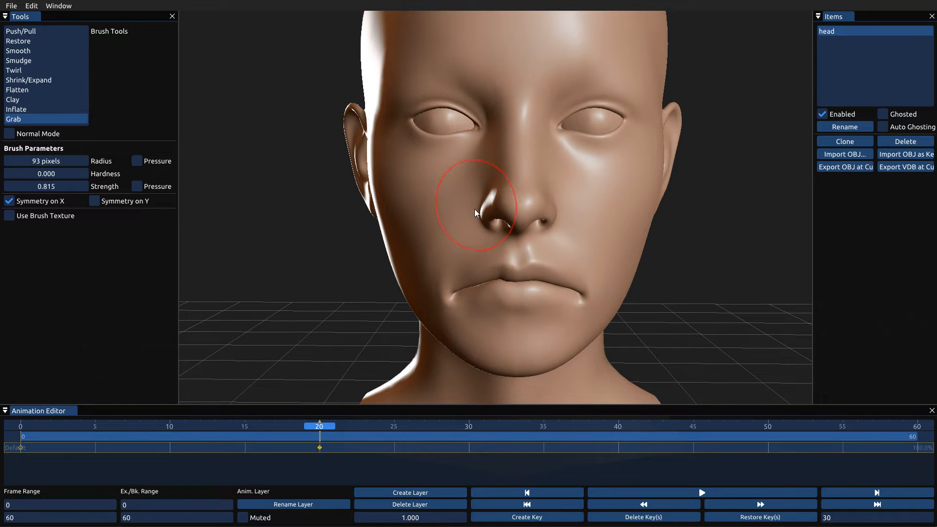
Reshape the sides of the nose and pull the eyebrows into an angry slant with the Grab brush.
left_click_drag(479, 209, 482, 210)
mouse_move(524, 216)
middle_mouse_down()
mouse_move(525, 246)
mouse_move(479, 137)
middle_mouse_up()
left_click_drag(490, 145, 506, 157)
left_click_drag(462, 131, 430, 131)
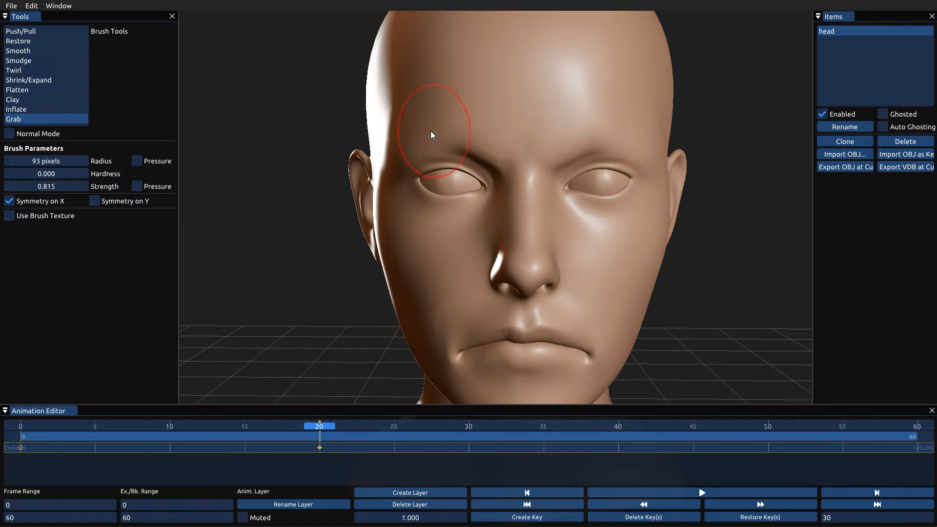
Narrow the inner ends of the eyelids with the Grab brush and smooth the lower lids.
scroll(494, 176, "down", 3)
mouse_move(495, 176)
middle_mouse_down()
mouse_move(476, 203)
mouse_move(501, 297)
middle_mouse_up()
scroll(481, 219, "up", 5)
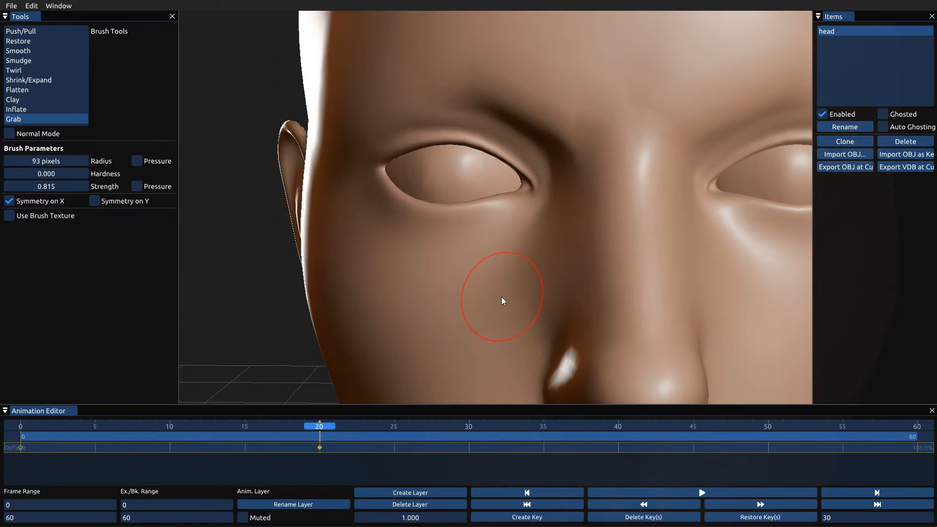
left_click_drag(498, 200, 497, 197)
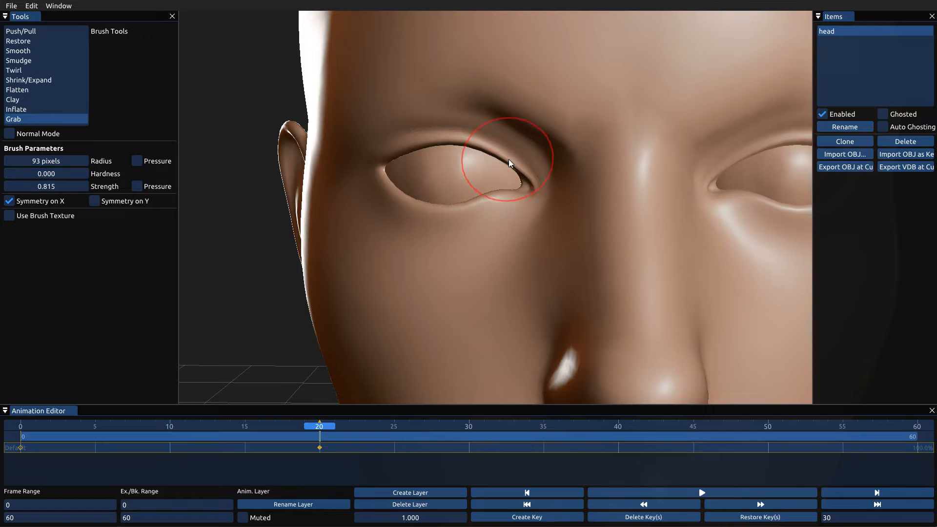
mouse_move(509, 159)
left_mouse_down()
mouse_move(502, 185)
mouse_move(507, 164)
mouse_move(518, 195)
left_mouse_up()
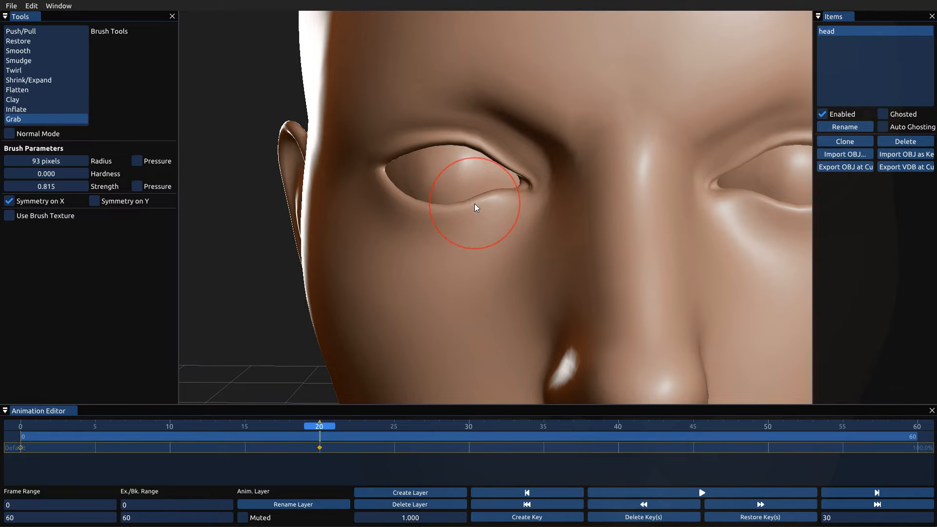
left_click_drag(464, 207, 514, 196)
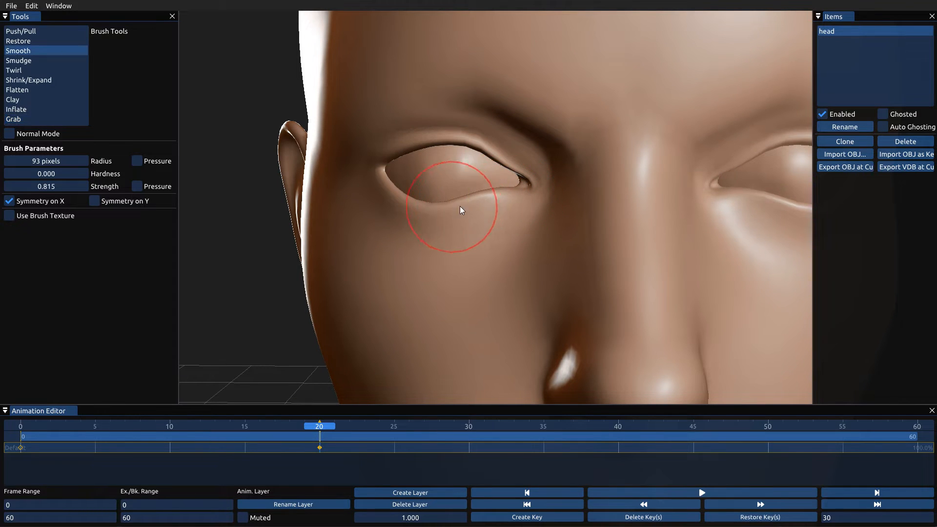
mouse_move(460, 206)
left_mouse_down("shift")
mouse_move(506, 199)
mouse_move(496, 154)
mouse_move(534, 179)
left_mouse_up("shift")
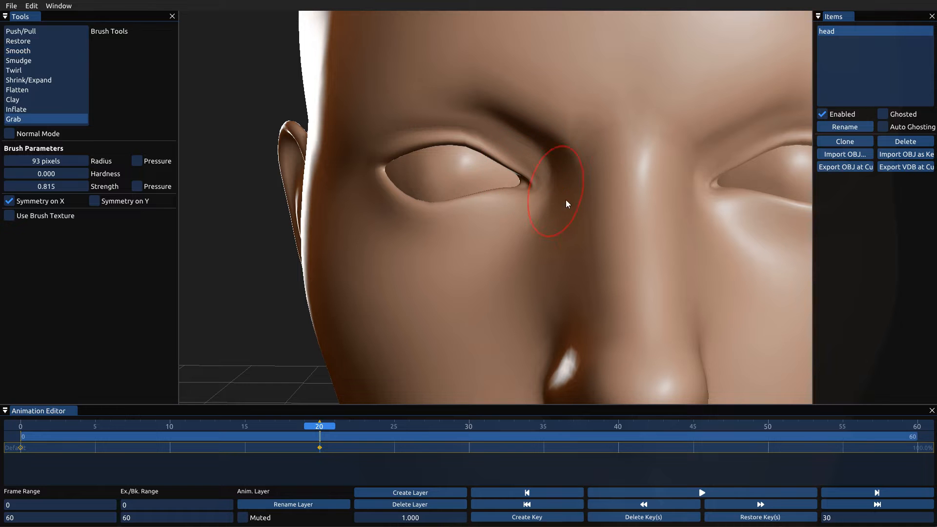
Inspect the frowning face from different distances and angles.
mouse_move(602, 232)
middle_mouse_down()
mouse_move(566, 225)
mouse_move(614, 119)
middle_mouse_up()
scroll(538, 223, "up", 1)
scroll(537, 224, "down", 6)
scroll(582, 188, "up", 1)
scroll(582, 191, "up", 1)
scroll(582, 190, "down", 2)
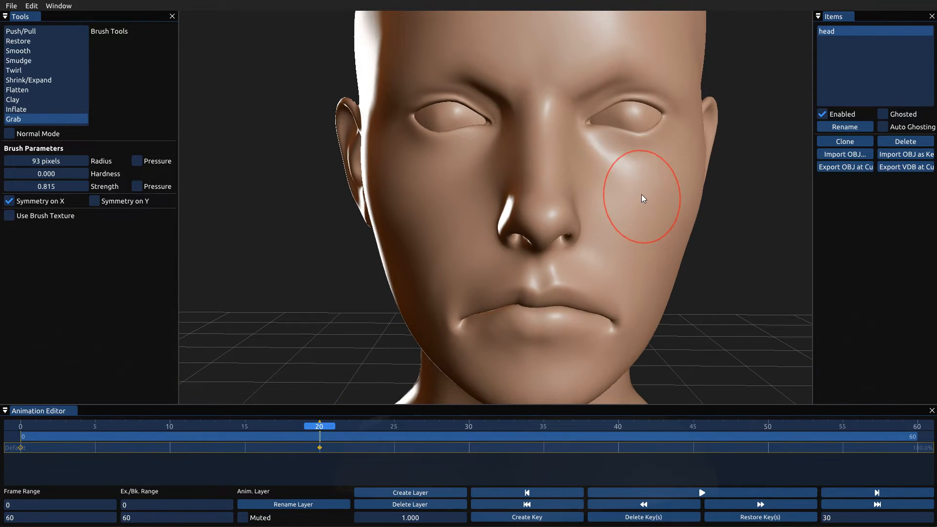
scroll(641, 194, "down", 5)
middle_click_drag(689, 176, 668, 181)
scroll(668, 180, "up", 2)
middle_click_drag(628, 206, 648, 206)
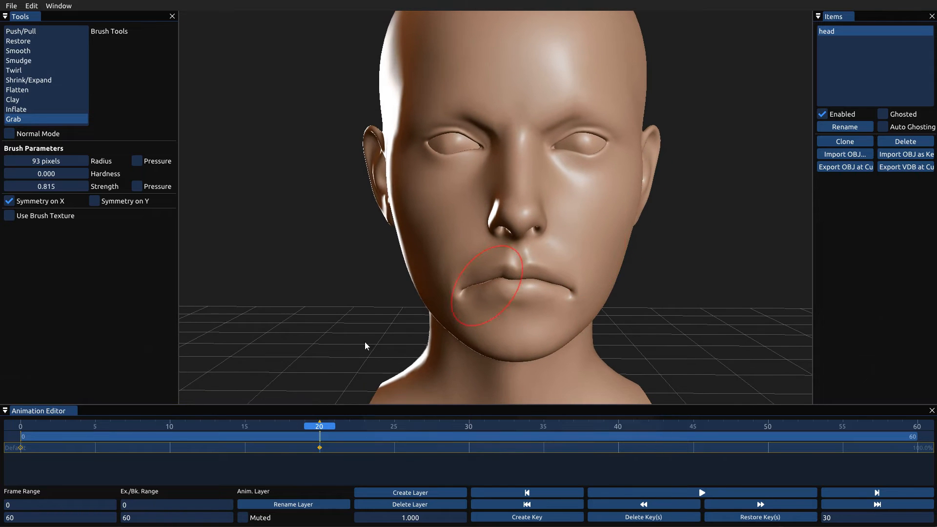
Copy the neutral head key from frame 0 to frame 35 and move the timeline to frame 50.
left_click_drag(320, 428, 543, 437)
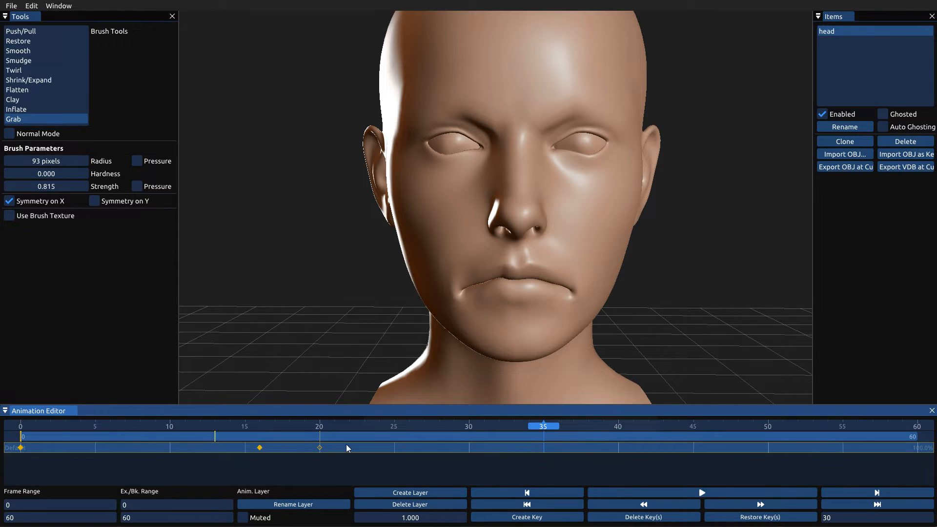
mouse_move(347, 444)
left_mouse_down()
mouse_move(539, 447)
mouse_move(768, 432)
left_mouse_up()
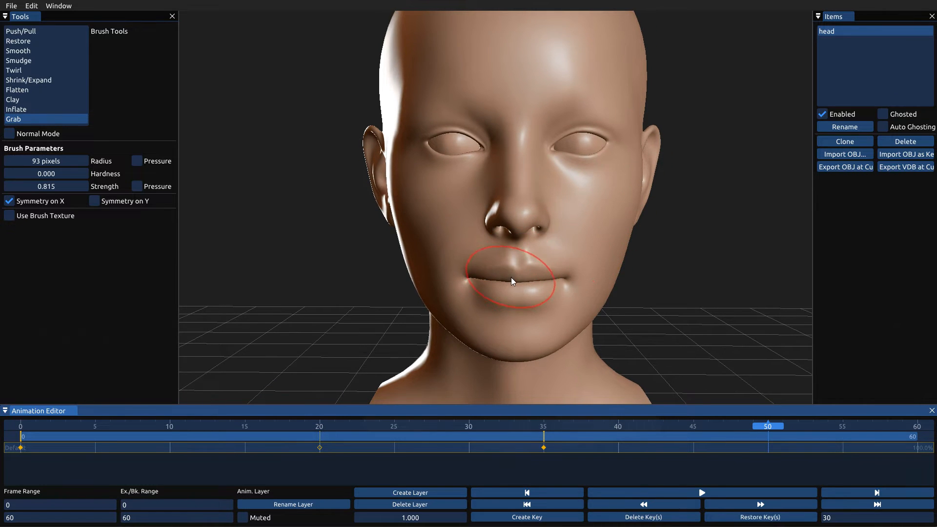
mouse_move(772, 425)
left_mouse_down()
mouse_move(304, 427)
mouse_move(771, 435)
left_mouse_up()
Pull the mouth corners up into a smile at frame 50, using the Grab brush at 95 pixels radius and 0.850 strength.
mouse_move(483, 272)
right_mouse_down()
mouse_move(508, 253)
mouse_move(476, 275)
right_mouse_up()
left_click_drag(470, 277, 467, 268)
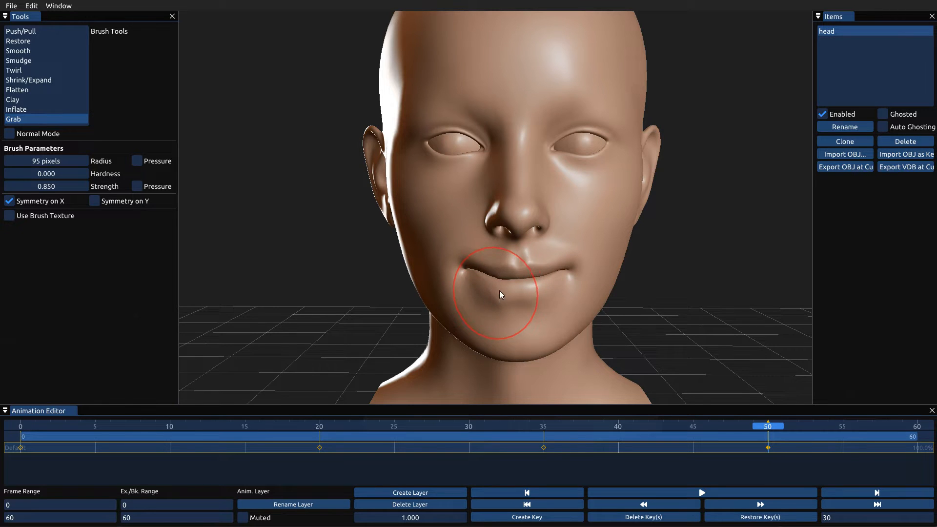
key("shift")
middle_click_drag(514, 289, 496, 328)
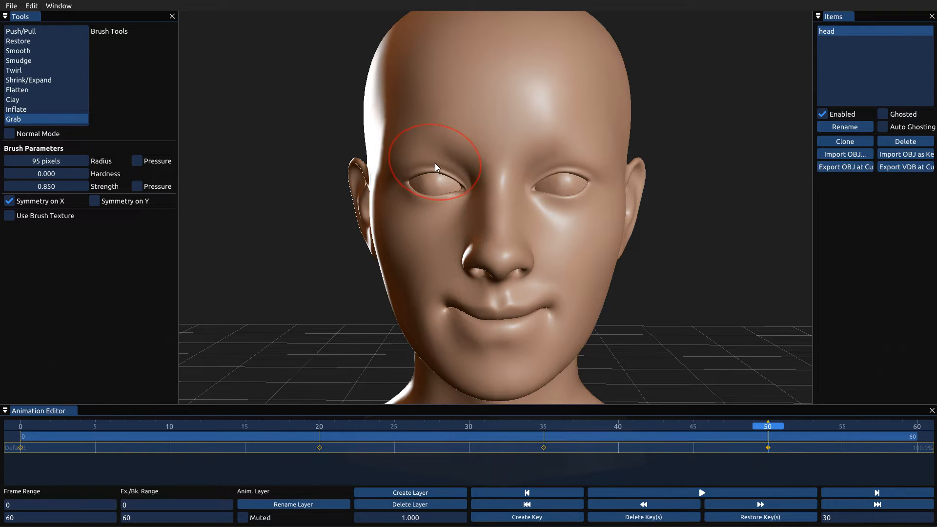
left_click_drag(571, 236, 567, 207)
key("ctrl+z")
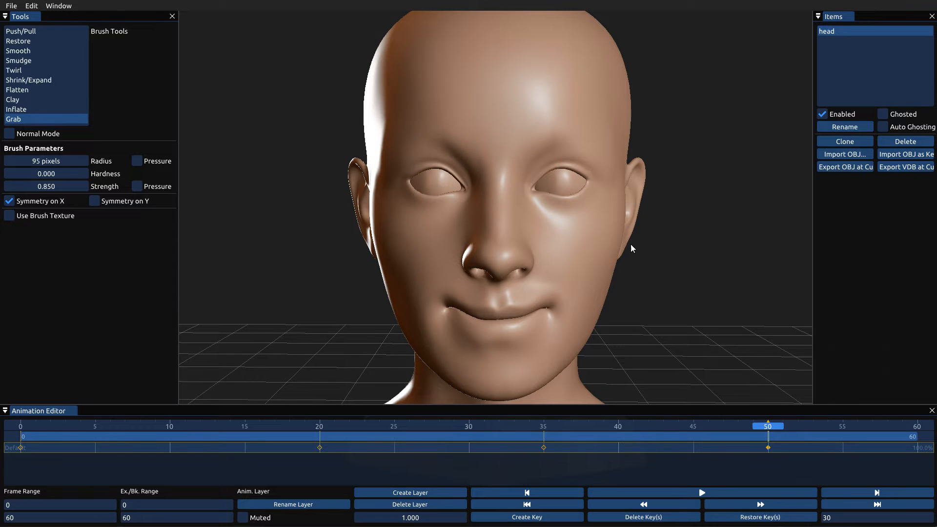
Sculpt the cheeks beside the smile with the symmetric Push/Pull brush at 137 pixels radius and 0.875 strength.
mouse_move(644, 200)
middle_mouse_down()
mouse_move(588, 257)
mouse_move(576, 289)
mouse_move(685, 287)
mouse_move(739, 233)
mouse_move(712, 273)
mouse_move(485, 284)
middle_mouse_up()
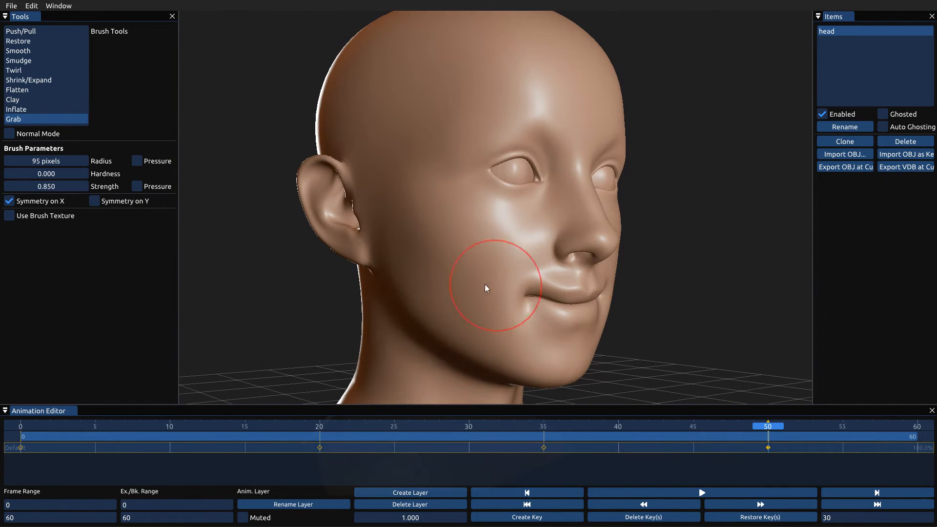
mouse_move(458, 237)
right_mouse_down()
mouse_move(487, 224)
mouse_move(465, 224)
right_mouse_up()
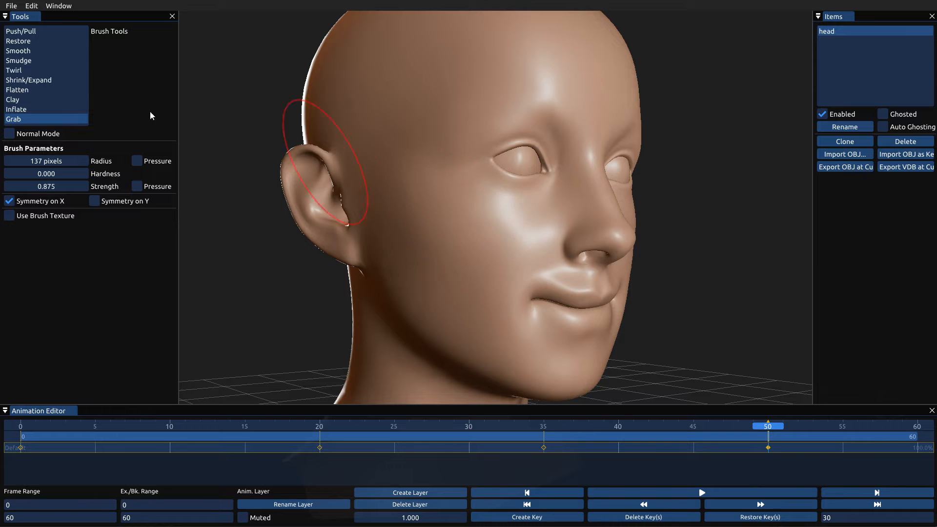
left_click(23, 33)
left_click(455, 218)
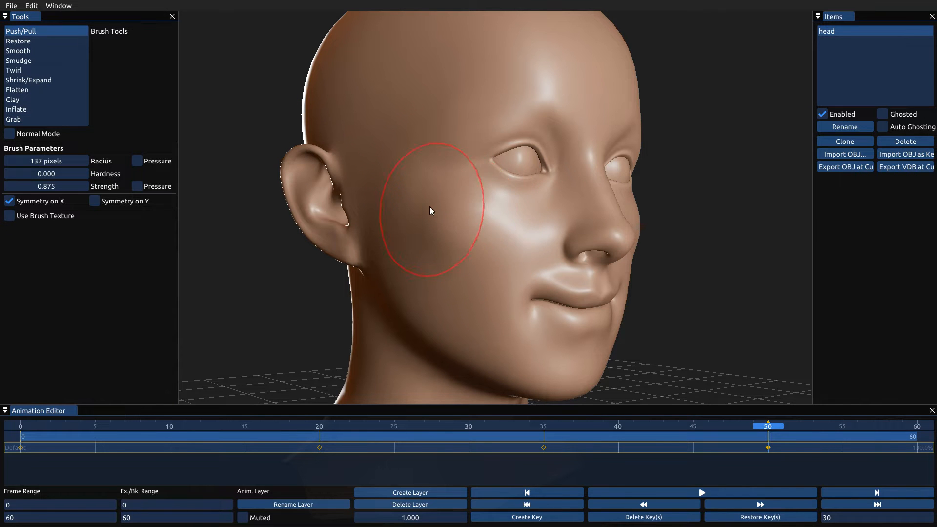
mouse_move(610, 256)
middle_mouse_down()
mouse_move(455, 280)
mouse_move(393, 266)
mouse_move(414, 273)
middle_mouse_up()
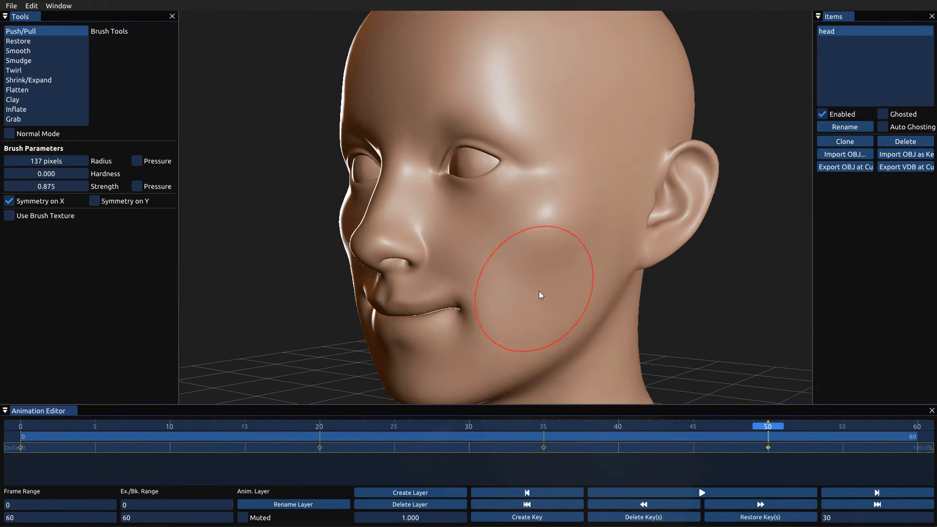
mouse_move(537, 295)
middle_mouse_down()
mouse_move(605, 290)
mouse_move(540, 295)
mouse_move(692, 249)
mouse_move(629, 272)
mouse_move(632, 256)
mouse_move(581, 277)
mouse_move(638, 279)
middle_mouse_up()
scroll(693, 250, "down", 5)
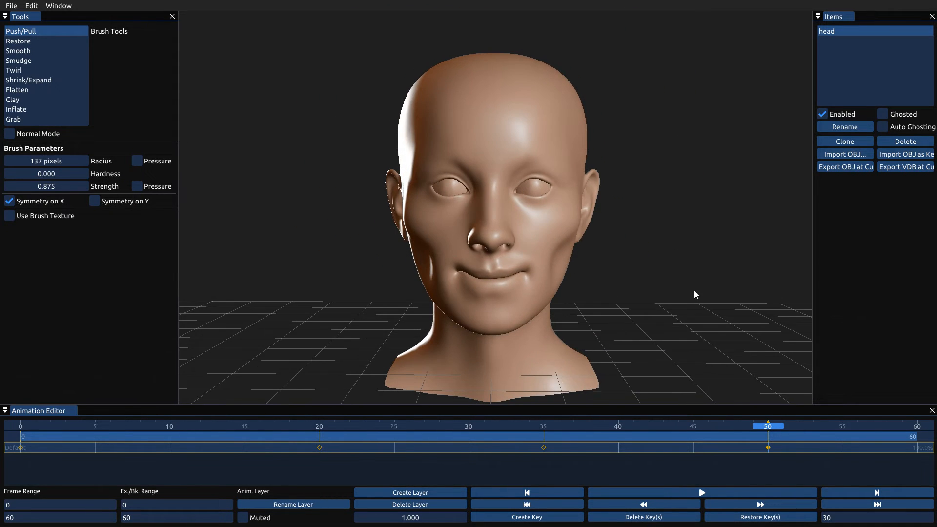
Scrub through the timeline to review the animation between the neutral, frowning and smiling faces.
left_click_drag(769, 427, 200, 427)
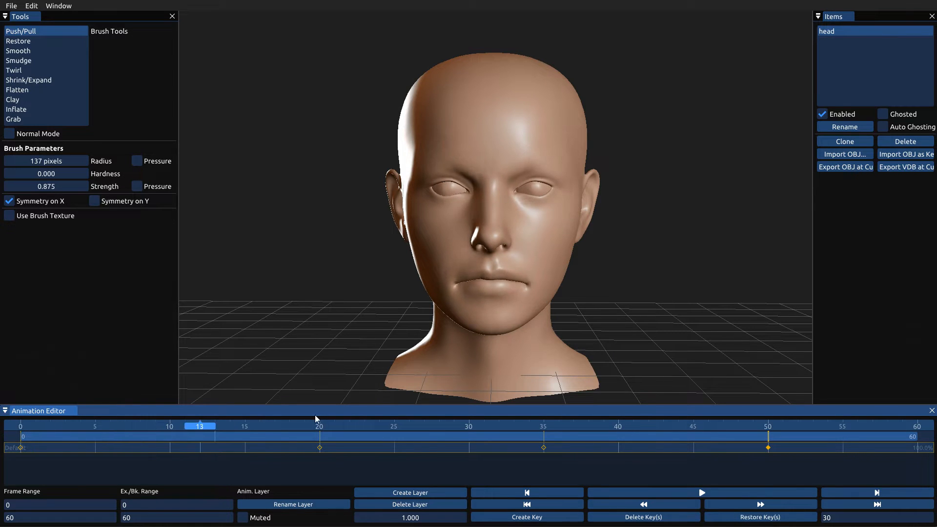
left_click_drag(315, 414, 758, 417)
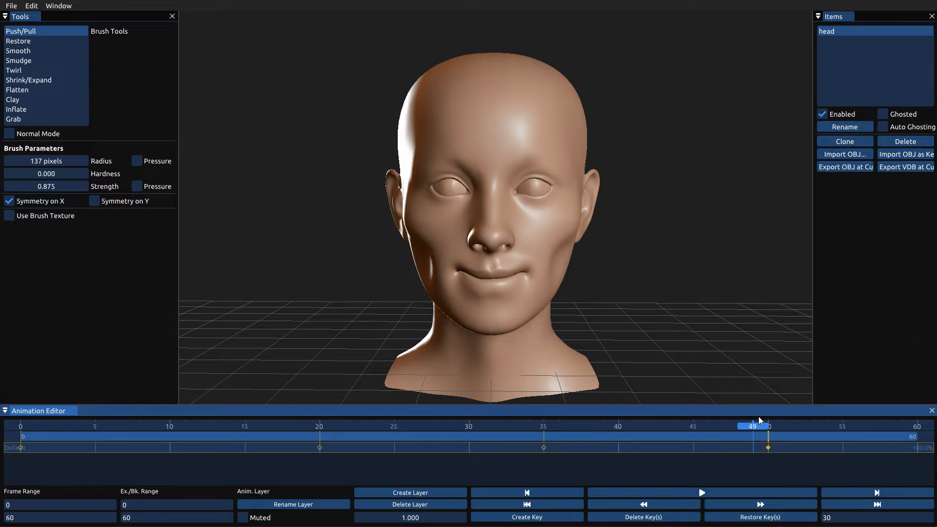
Return the head animation to frame 0, switch to Modo and close the untitled rhinoceros scene.
left_click_drag(750, 430, 20, 427)
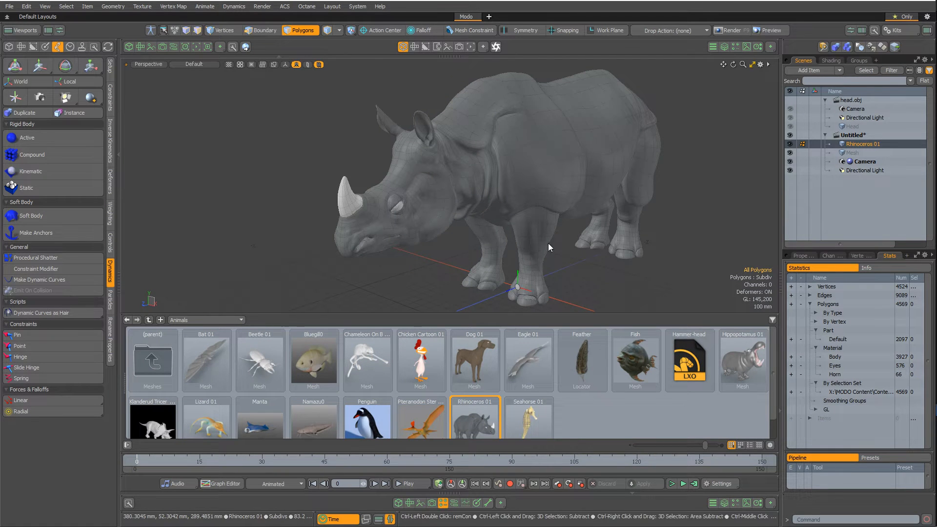
key("ctrl+w")
left_click(473, 400)
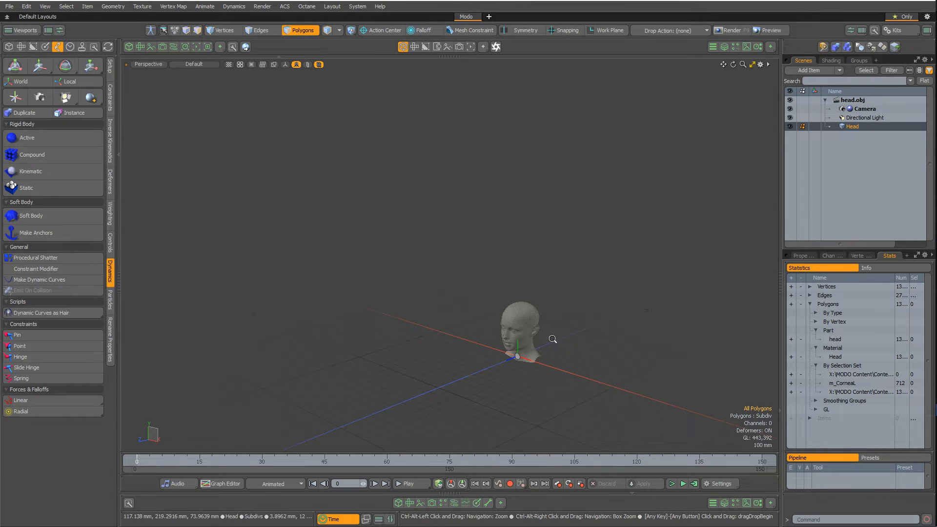
scroll(526, 345, "up", 6)
left_click_drag(512, 291, 605, 239, "alt")
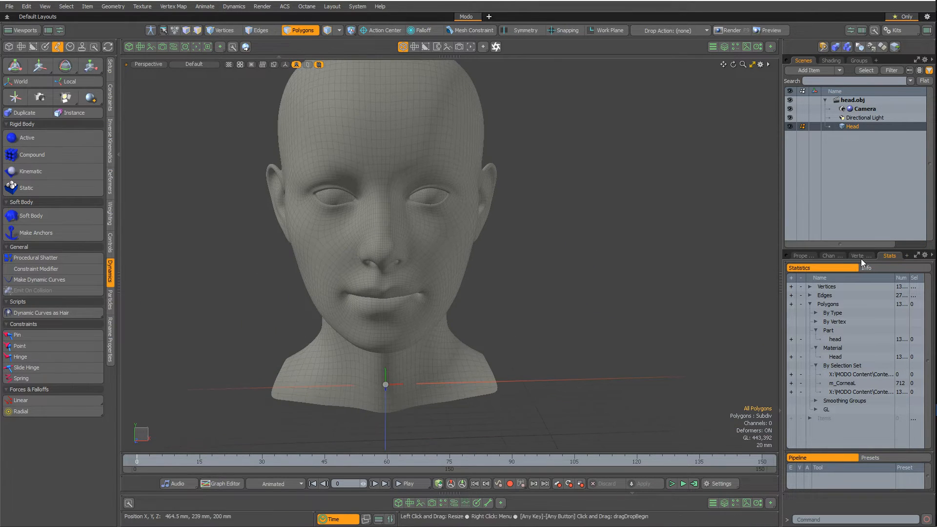
Create a relative morph map named "Smile" for the head mesh.
left_click(860, 257)
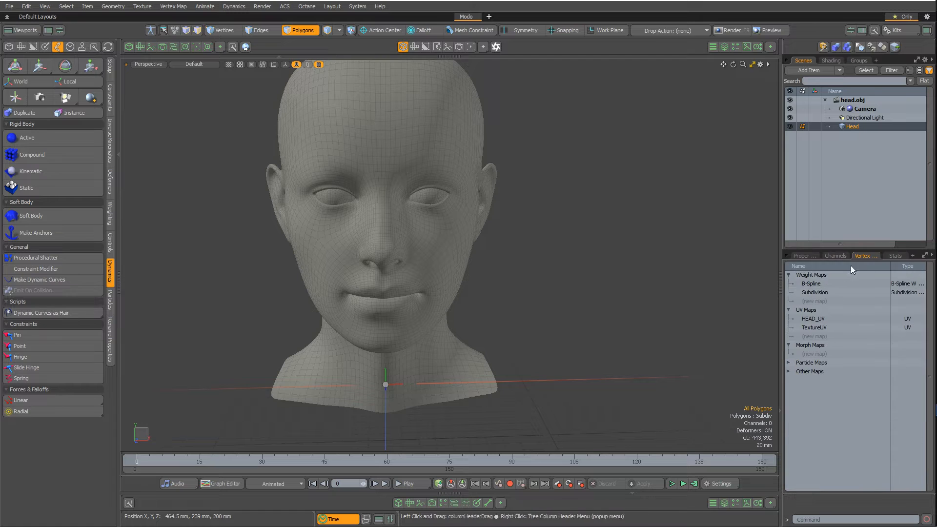
left_click(789, 311)
left_click(814, 328)
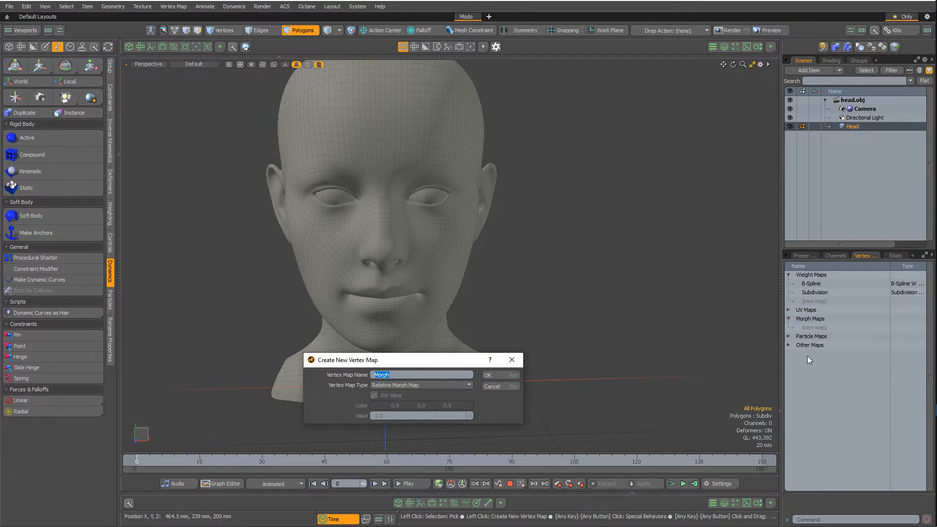
type("Smile")
key("Return")
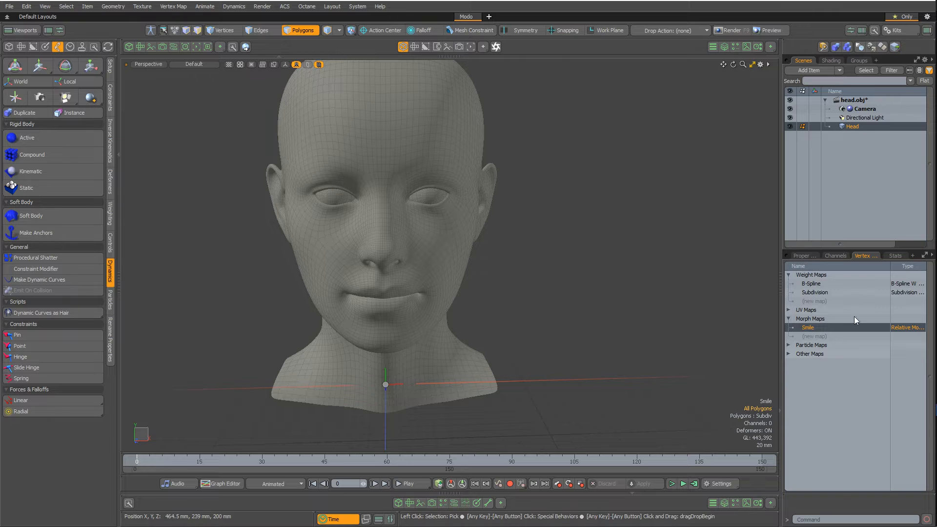
Create a second relative morph map named "Frown" for the head mesh.
left_click(813, 338)
type("Fr")
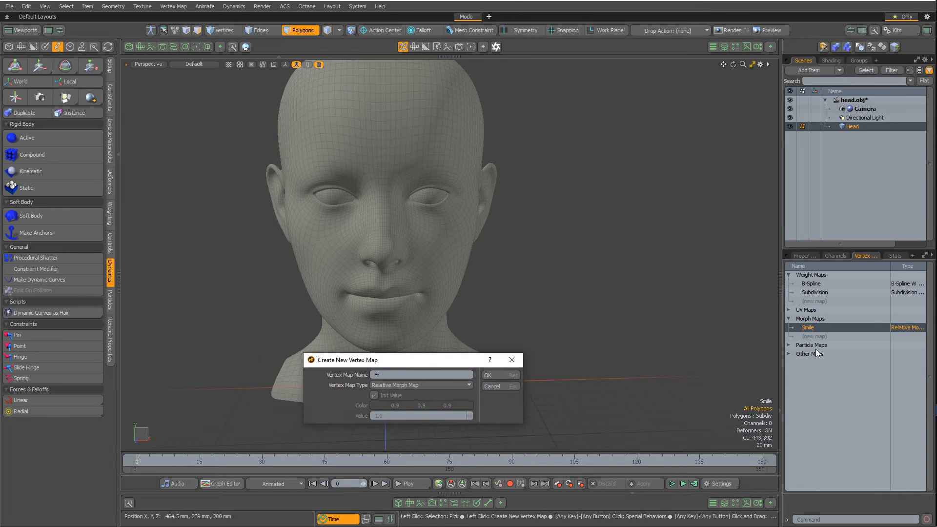
type("own")
key("Return")
Select both eyeballs of the head in polygon mode and lock their geometry against sculpting.
left_click_drag(539, 172, 529, 309, "alt")
scroll(485, 233, "up", 8)
left_click_drag(365, 301, 414, 280, "alt")
scroll(396, 333, "down", 6)
key("3")
scroll(414, 281, "up", 6)
scroll(515, 270, "down", 4)
left_click_drag(515, 270, 476, 247, "alt")
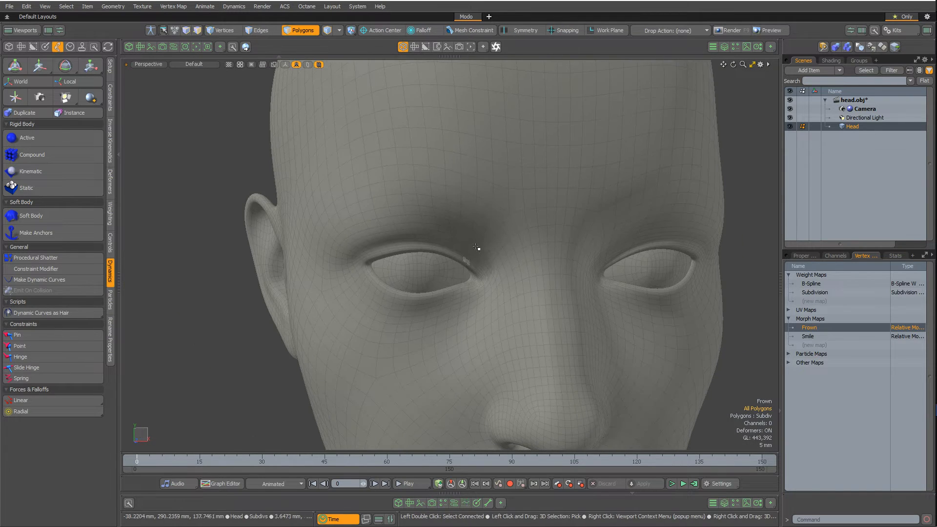
double_click(419, 273)
double_click(649, 272, "shift")
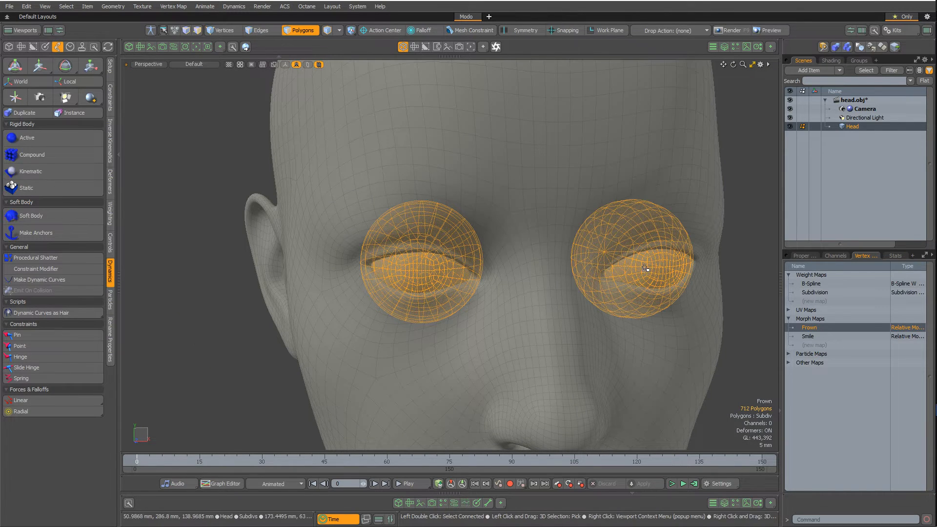
left_click(778, 190)
left_click_drag(643, 255, 548, 208, "alt")
scroll(596, 263, "down", 2)
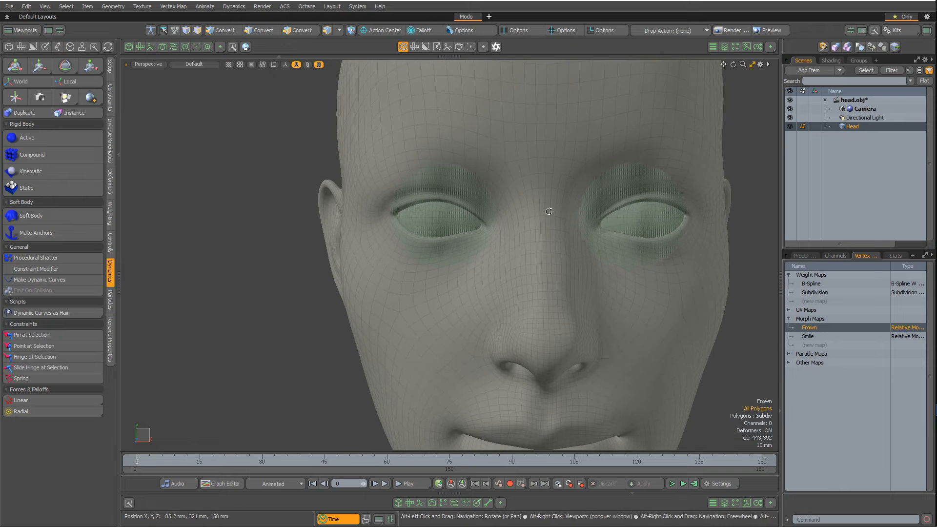
Activate the Smile morph map and push up the head's right lower eyelid with the sculpt Move brush at size 213.
left_click(810, 338)
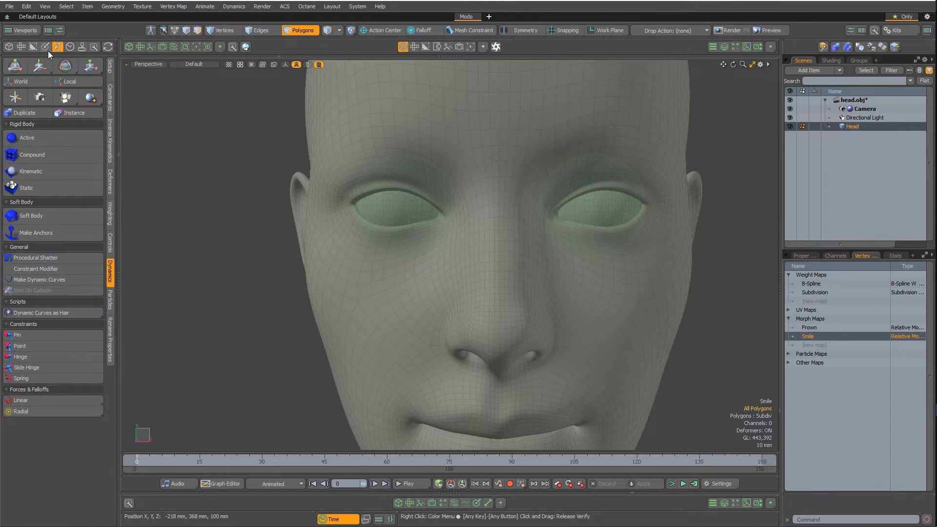
left_click(47, 48)
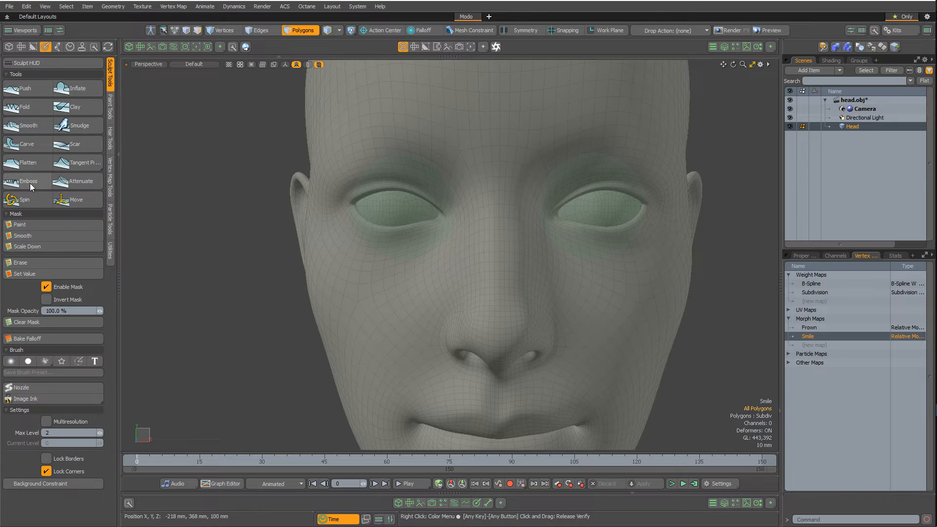
left_click(83, 199)
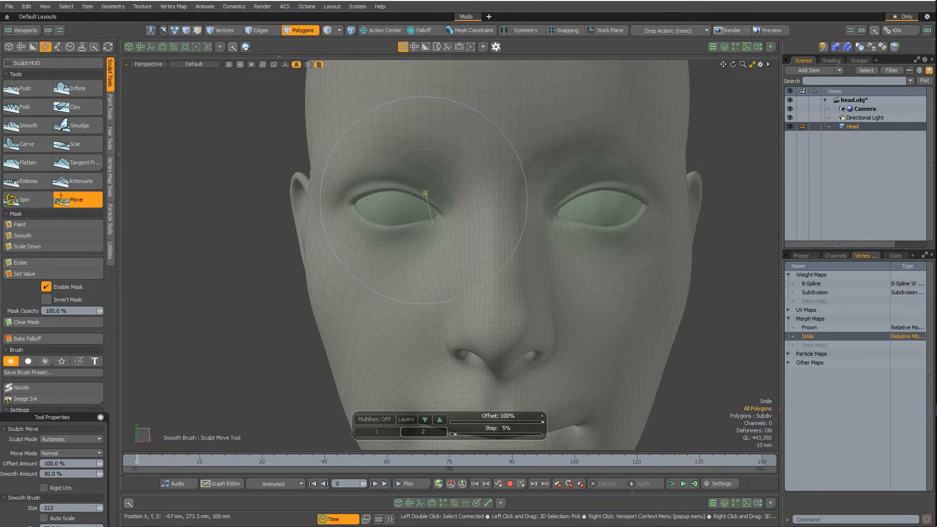
scroll(426, 194, "up", 5)
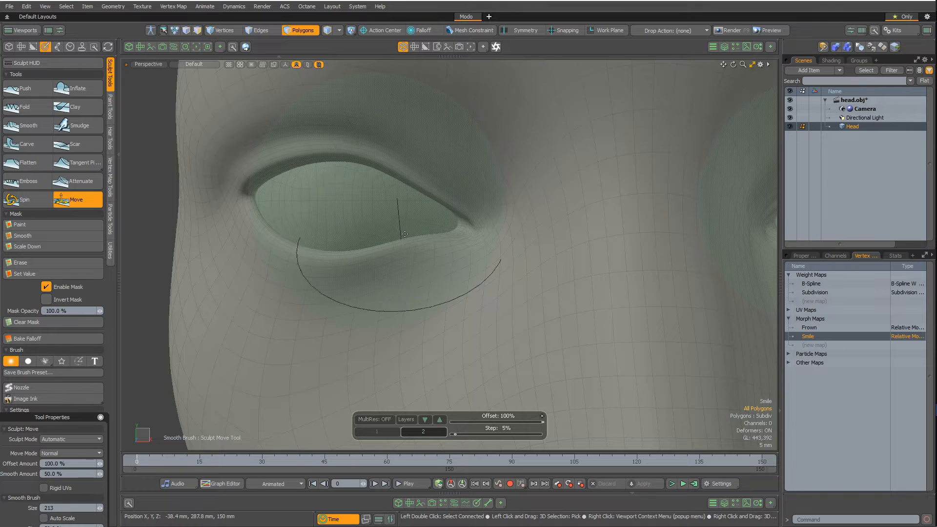
scroll(405, 234, "down", 2)
left_click_drag(404, 234, 362, 259, "alt")
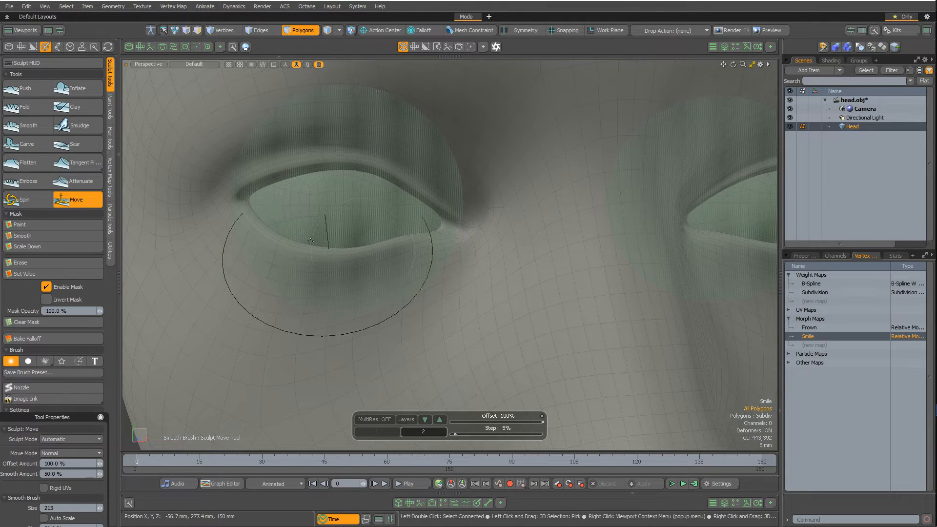
Raise the lower lid and lower the upper lid of the head's left eye with the Move brush.
mouse_move(402, 175)
left_mouse_down("alt")
mouse_move(363, 183)
mouse_move(159, 175)
left_mouse_up("alt")
left_click_drag(552, 255, 557, 246)
left_click_drag(594, 274, 609, 245)
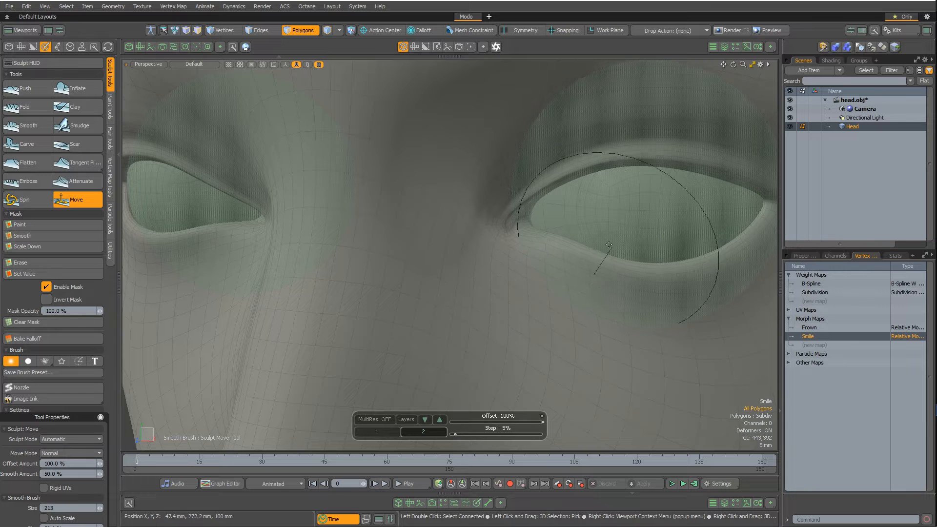
mouse_move(596, 157)
left_mouse_down()
mouse_move(599, 167)
mouse_move(565, 186)
mouse_move(611, 184)
left_mouse_up()
mouse_move(637, 210)
left_mouse_down("alt")
mouse_move(684, 234)
mouse_move(612, 236)
mouse_move(625, 238)
mouse_move(634, 272)
left_mouse_up("alt")
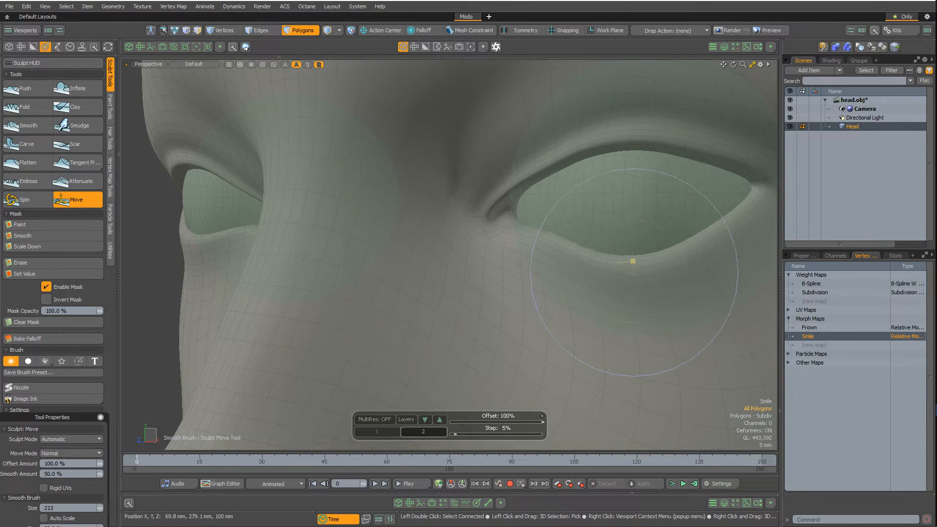
mouse_move(634, 239)
left_mouse_down("alt")
mouse_move(590, 226)
mouse_move(668, 226)
mouse_move(604, 229)
mouse_move(646, 230)
mouse_move(584, 214)
left_mouse_up("alt")
scroll(604, 230, "down", 5)
scroll(623, 217, "up", 5)
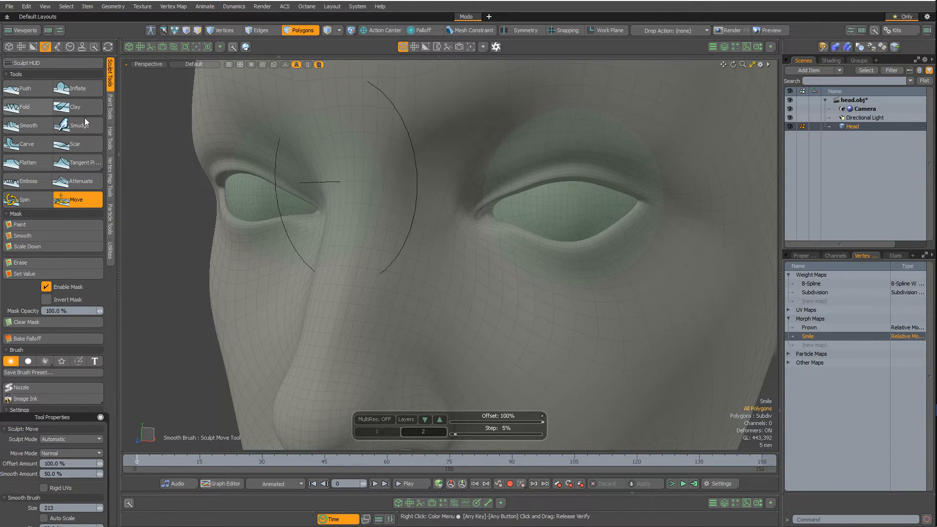
left_click(24, 107)
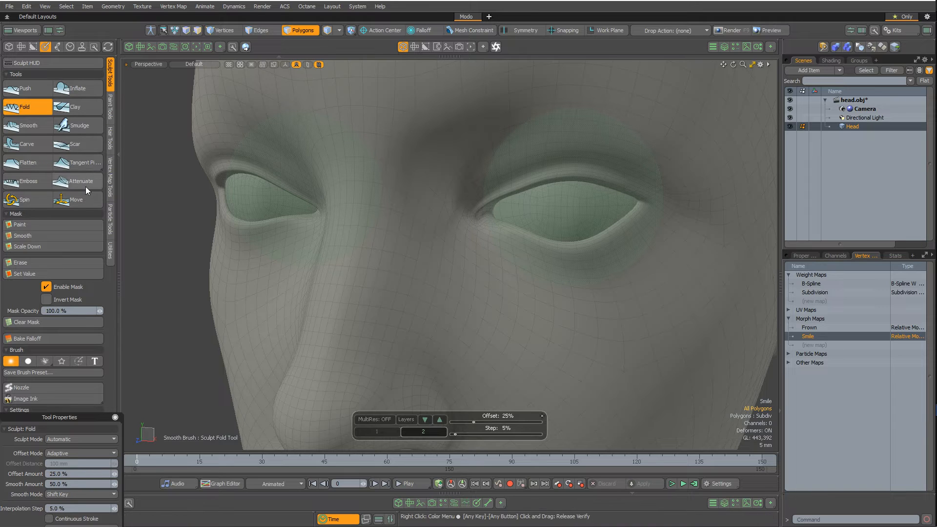
left_click(84, 164)
left_click_drag(350, 189, 460, 203, "alt")
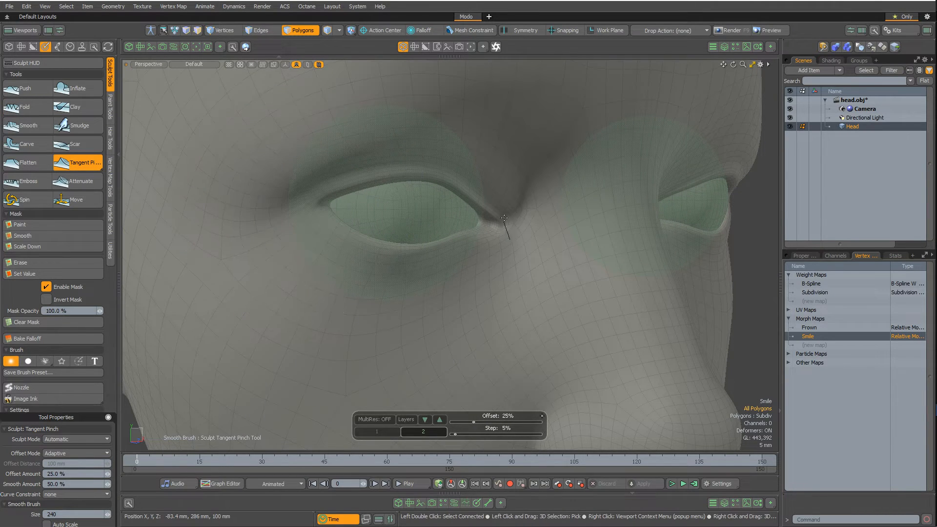
left_click_drag(596, 241, 517, 230, "alt")
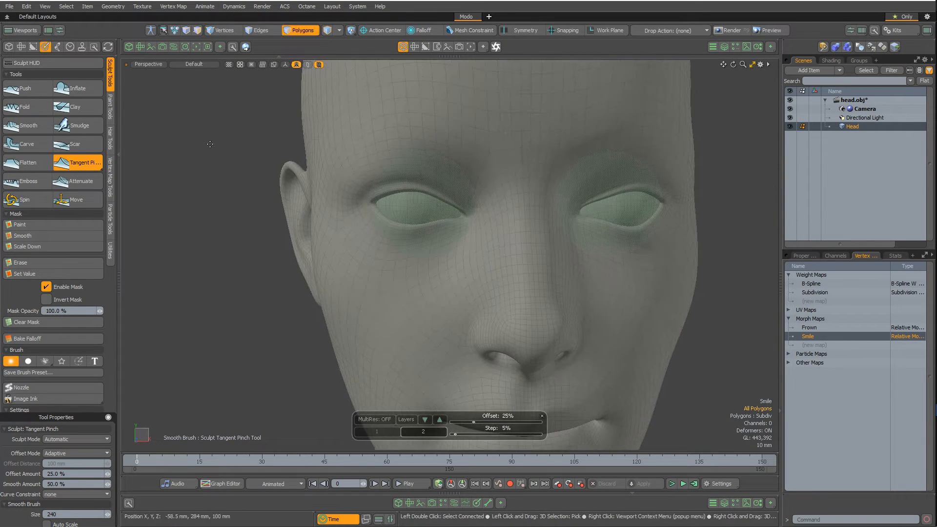
left_click(27, 88)
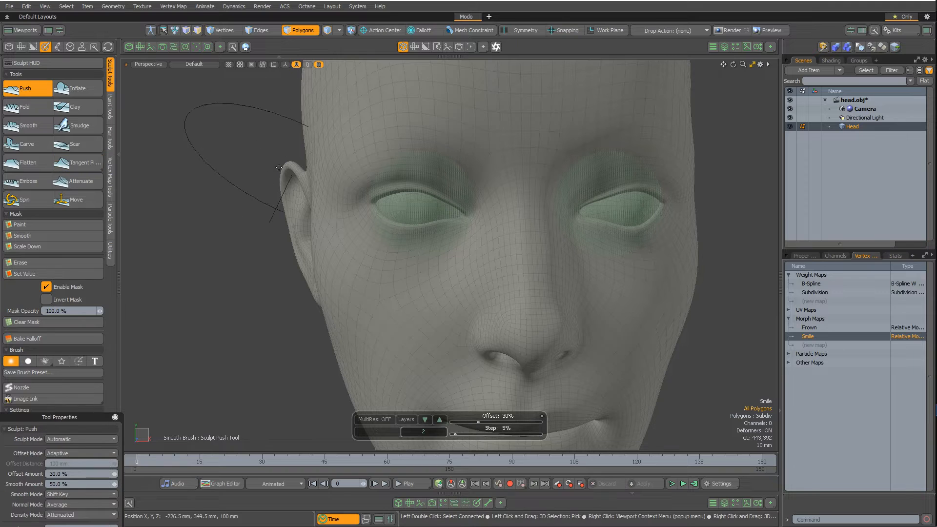
Refine the eyelids of both eyes in the Smile morph using the Move brush at size 202.
left_click(80, 200)
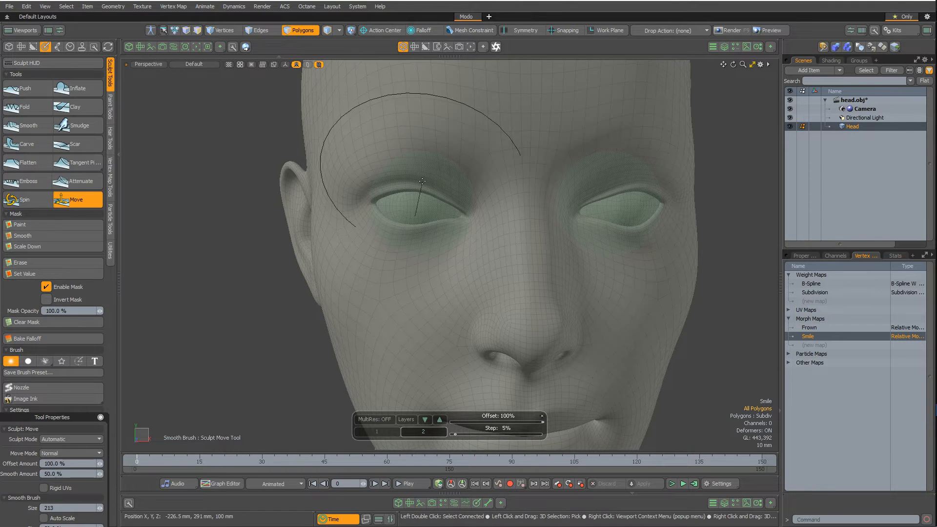
right_click_drag(411, 223, 409, 223)
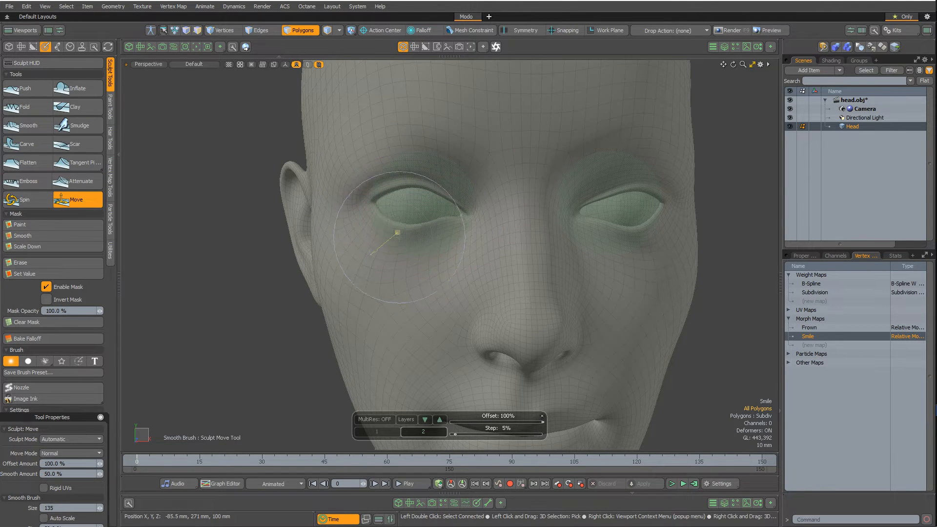
mouse_move(421, 191)
right_mouse_down()
mouse_move(428, 189)
mouse_move(417, 214)
right_mouse_up()
left_click_drag(408, 236, 389, 276)
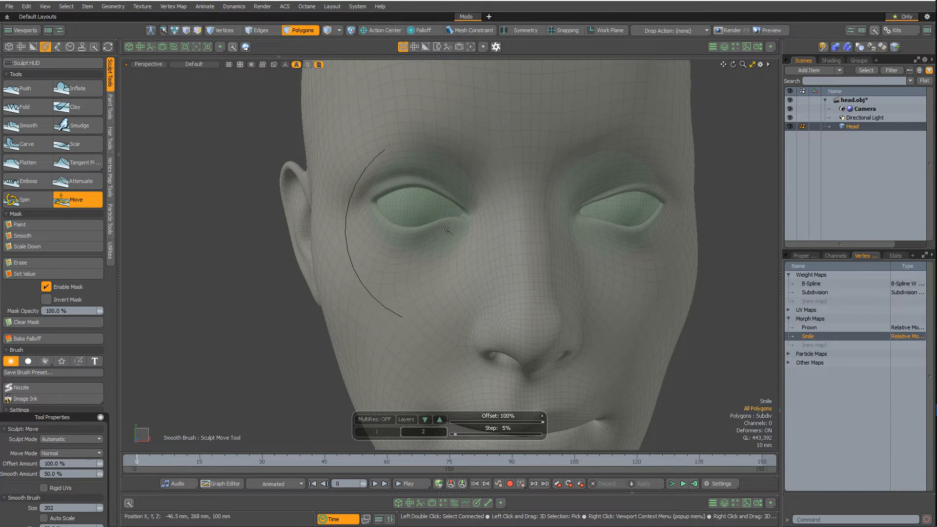
left_click_drag(640, 240, 528, 247, "alt")
left_click_drag(608, 205, 582, 193)
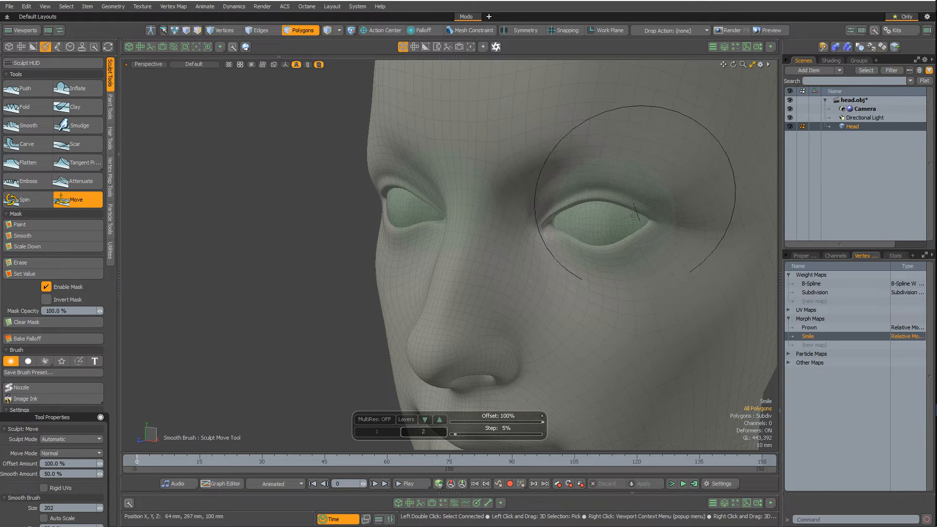
Lift the mouth corners into a smile with the Move brush, working on each side of the face.
mouse_move(591, 258)
left_mouse_down("ctrl+alt")
mouse_move(723, 244)
mouse_move(441, 209)
mouse_move(637, 244)
mouse_move(512, 247)
mouse_move(586, 239)
mouse_move(491, 182)
mouse_move(523, 233)
left_mouse_up("ctrl+alt")
mouse_move(469, 239)
left_mouse_down("alt+shift")
mouse_move(464, 286)
mouse_move(503, 288)
left_mouse_up("alt+shift")
left_click_drag(502, 288, 547, 294, "alt")
left_click_drag(430, 320, 428, 316)
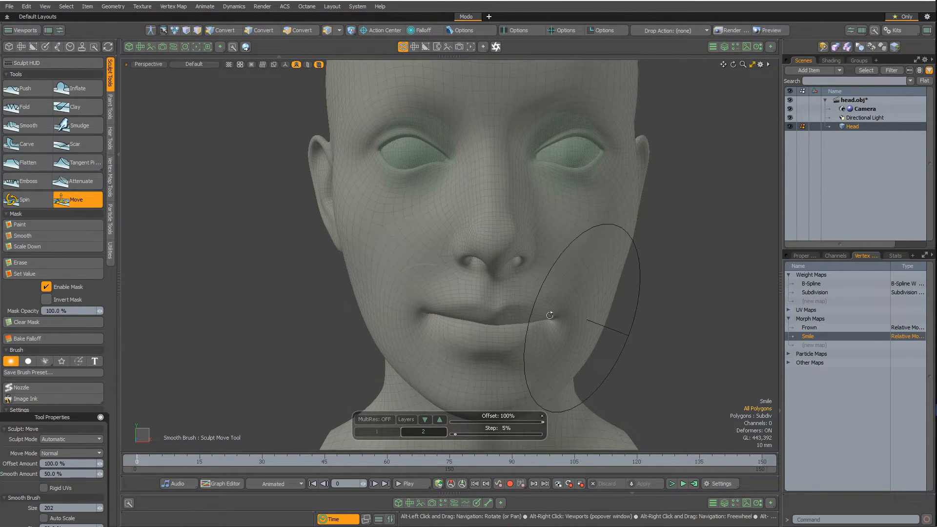
left_click_drag(551, 318, 574, 300, "alt")
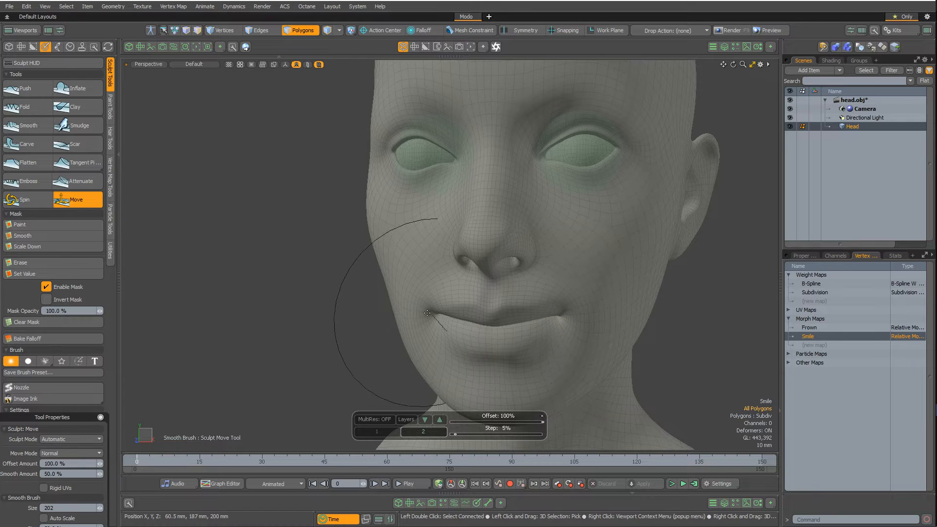
left_click_drag(426, 315, 424, 306)
left_click_drag(429, 303, 376, 296, "alt")
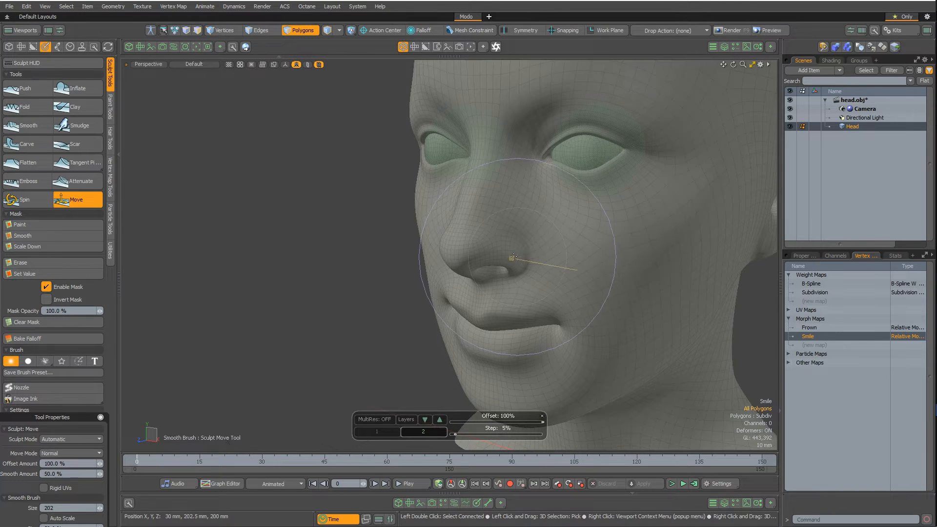
mouse_move(514, 257)
left_mouse_down("alt")
mouse_move(469, 249)
mouse_move(489, 251)
left_mouse_up("alt")
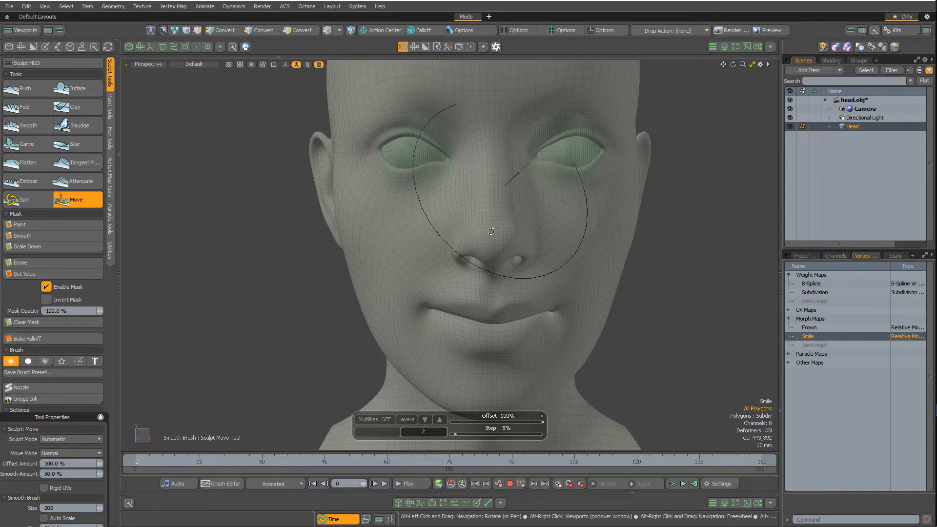
Turn on X symmetry and pull the mouth corners and cheeks into a stronger smile with the Move brush.
left_click_drag(492, 231, 511, 230, "alt")
left_click_drag(357, 226, 272, 273)
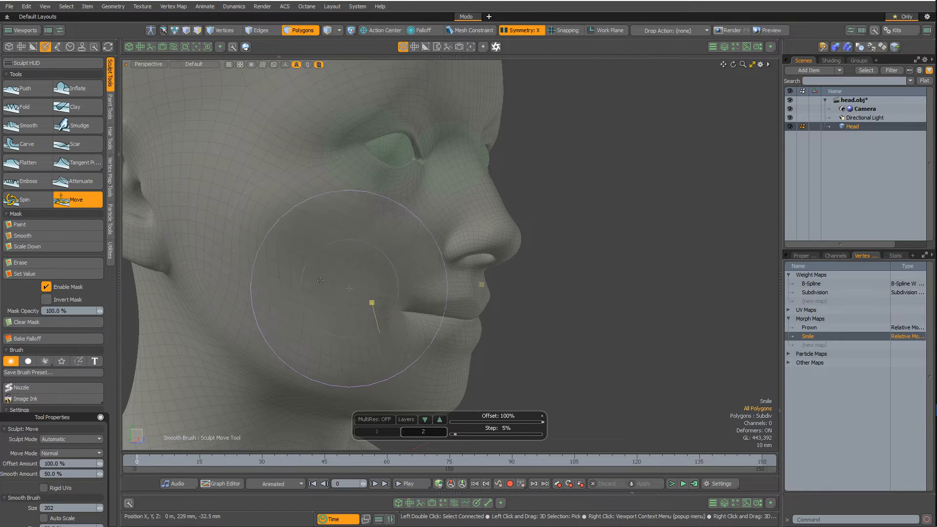
left_click_drag(387, 266, 610, 312, "alt")
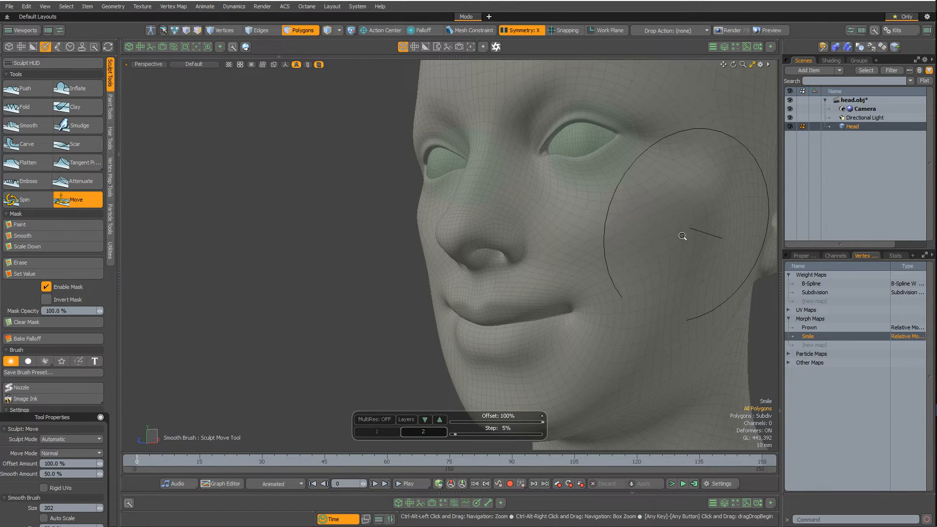
scroll(649, 237, "down", 5)
scroll(669, 268, "down", 3)
left_click_drag(539, 236, 727, 294, "alt")
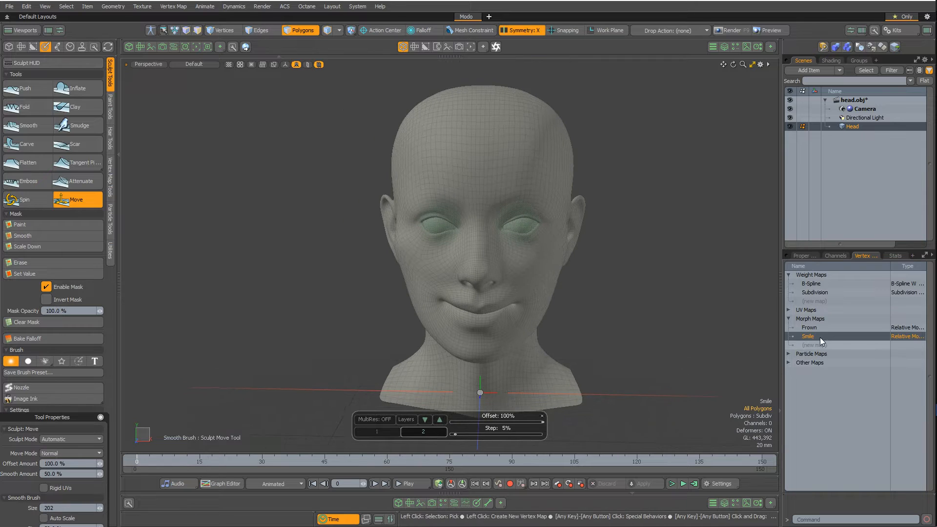
Select the Frown morph map and, with the Move brush, raise the middle of the lips and lower the mouth corners.
left_click(810, 327)
scroll(480, 310, "up", 4)
mouse_move(479, 310)
left_mouse_down("alt+shift")
mouse_move(468, 276)
mouse_move(438, 284)
mouse_move(444, 297)
left_mouse_up("alt+shift")
scroll(442, 286, "up", 4)
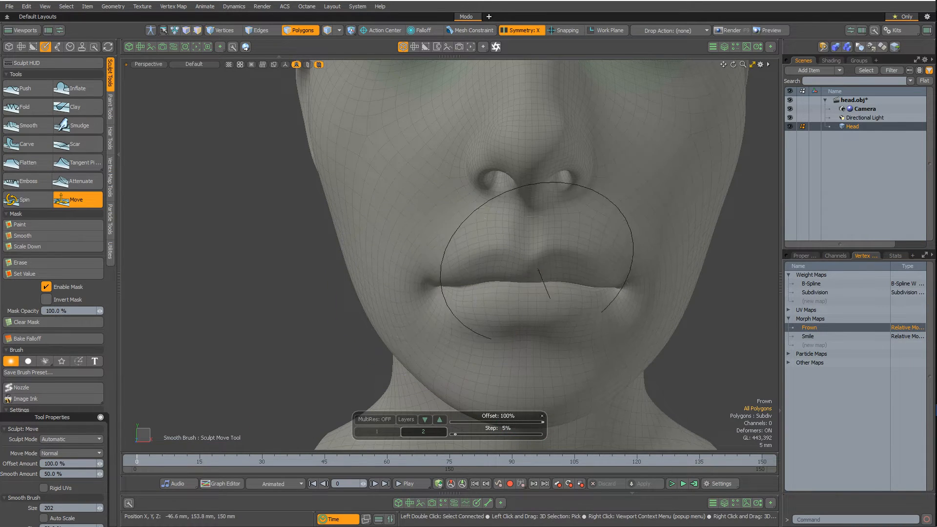
left_click_drag(536, 292, 533, 275)
left_click_drag(518, 314, 515, 301)
mouse_move(507, 332)
left_mouse_down()
mouse_move(503, 317)
mouse_move(528, 326)
left_mouse_up()
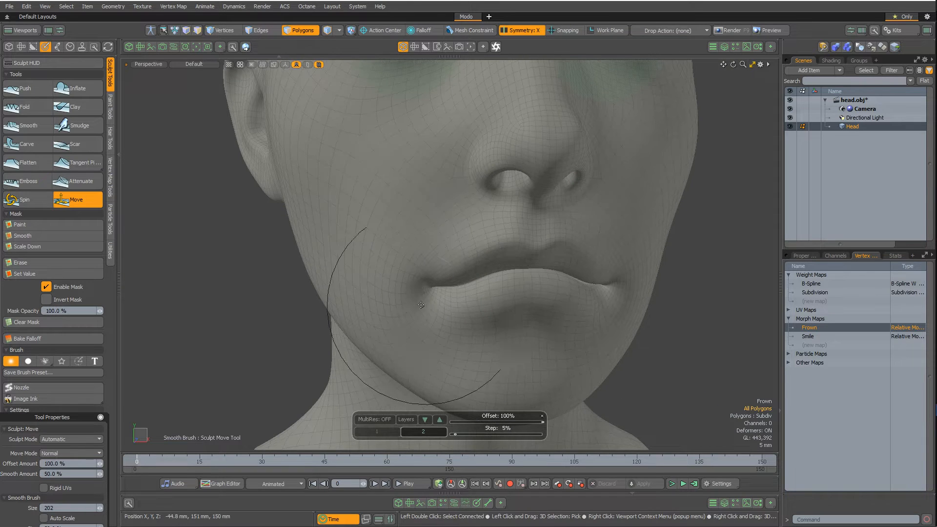
left_click_drag(419, 294, 423, 297)
Reduce the Move brush size to 130 and shape the Frown morph's mouth corners and lowered inner brows.
scroll(554, 303, "down", 3)
left_click_drag(506, 315, 565, 281, "alt")
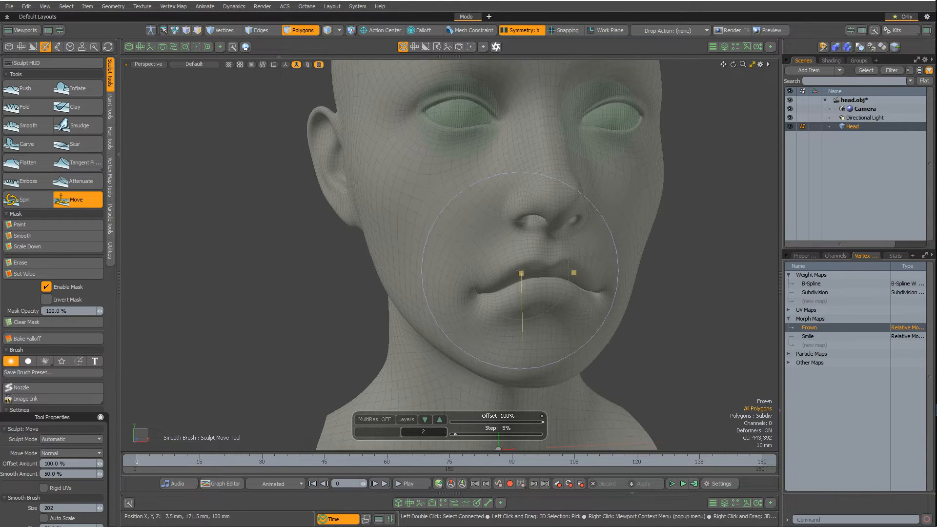
right_click_drag(473, 307, 438, 308)
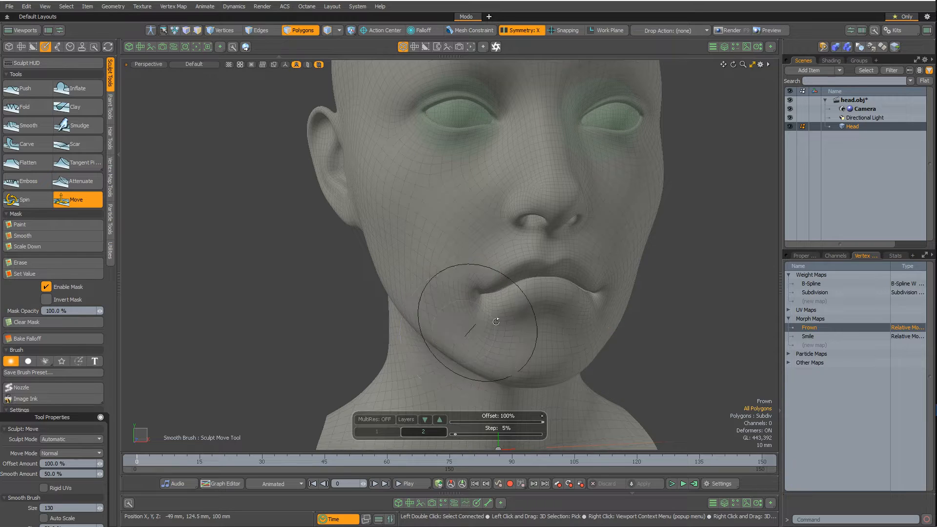
left_click_drag(496, 322, 592, 272, "alt")
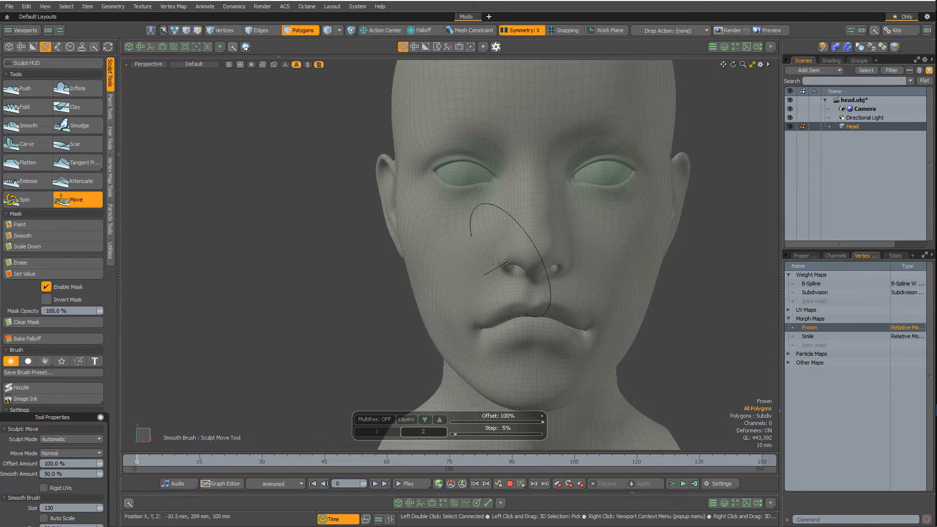
left_click_drag(506, 261, 504, 220, "alt")
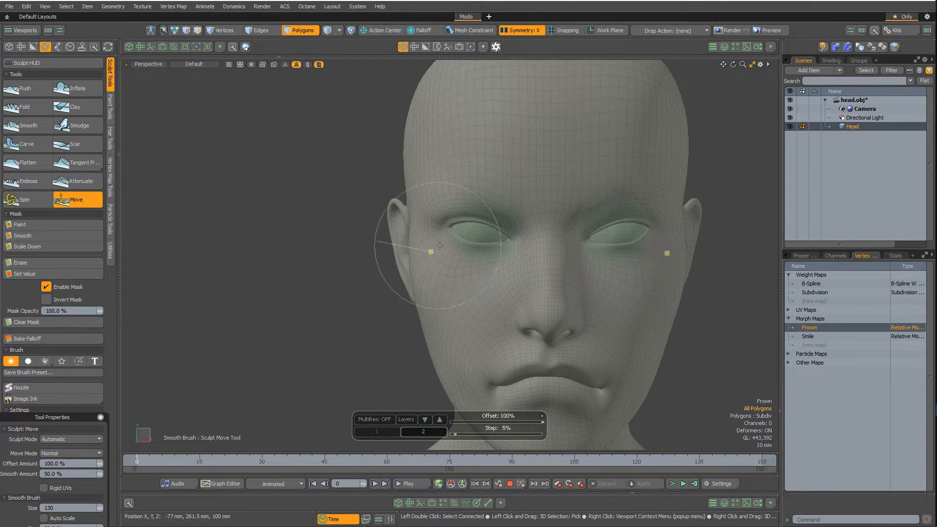
Switch to the Push brush and sculpt the cheeks of the Frown morph, checking the face from several angles.
mouse_move(642, 297)
left_mouse_down("alt")
mouse_move(628, 314)
mouse_move(597, 293)
mouse_move(518, 288)
mouse_move(528, 298)
mouse_move(410, 342)
left_mouse_up("alt")
scroll(586, 298, "down", 3)
scroll(576, 293, "up", 3)
left_click(26, 88)
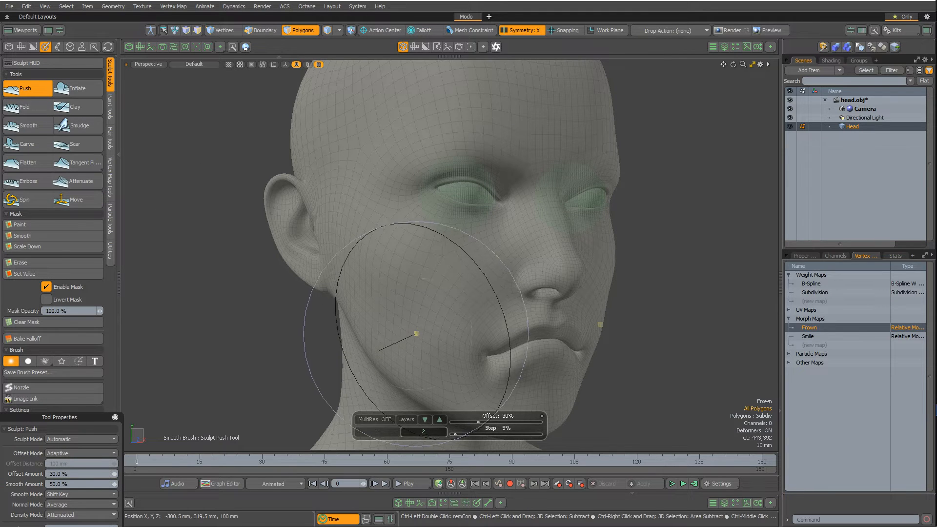
mouse_move(418, 324)
left_mouse_down("alt")
mouse_move(398, 331)
mouse_move(475, 325)
mouse_move(496, 313)
mouse_move(431, 301)
mouse_move(512, 299)
left_mouse_up("alt")
left_click_drag(513, 299, 542, 298, "ctrl+alt")
Add a morph influence for the Frown morph map and another for the Smile morph map.
right_click(817, 328)
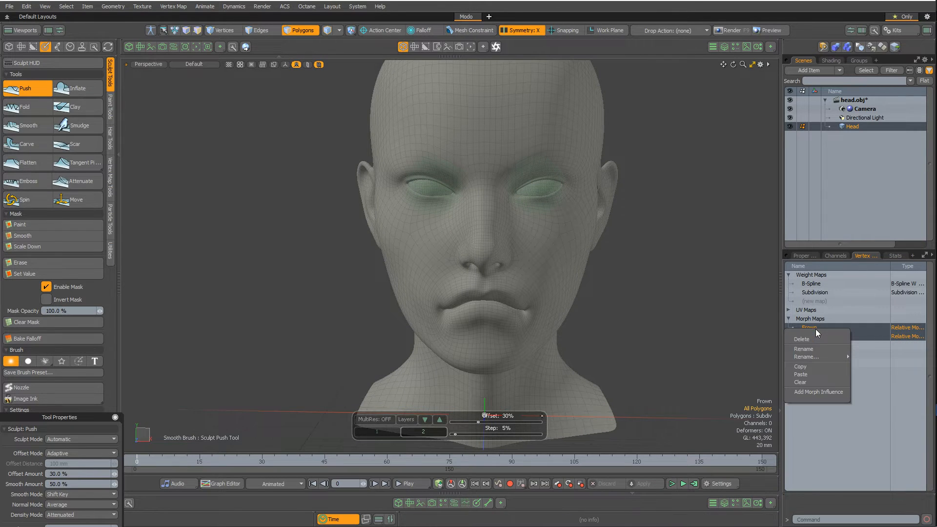
left_click(818, 392)
left_click(813, 336)
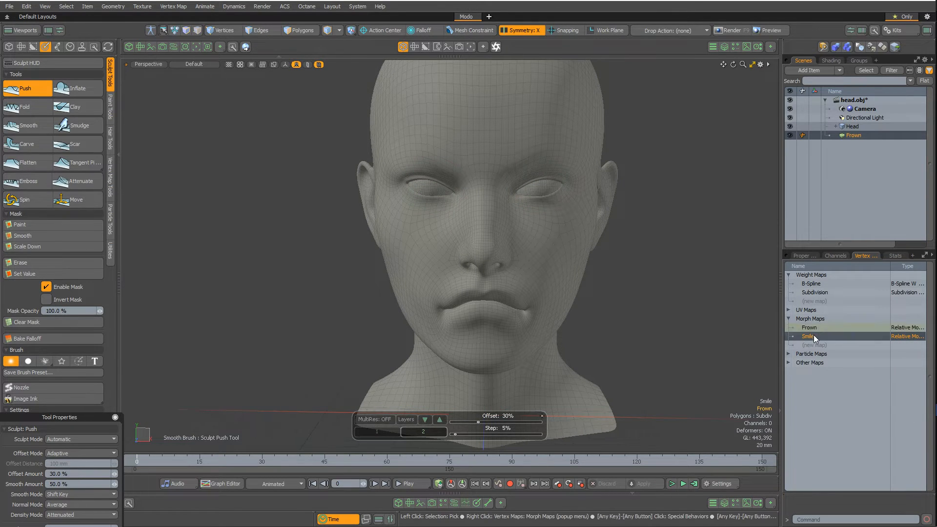
right_click(815, 338)
left_click(813, 400)
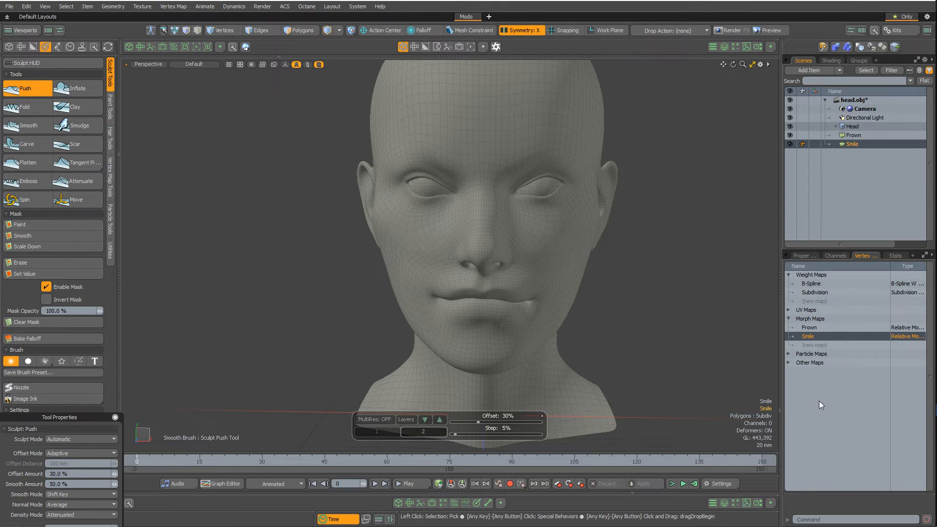
Select both the Frown and Smile influences and expose their Strength channels in the Channel Haul tool.
left_click(863, 136, "ctrl")
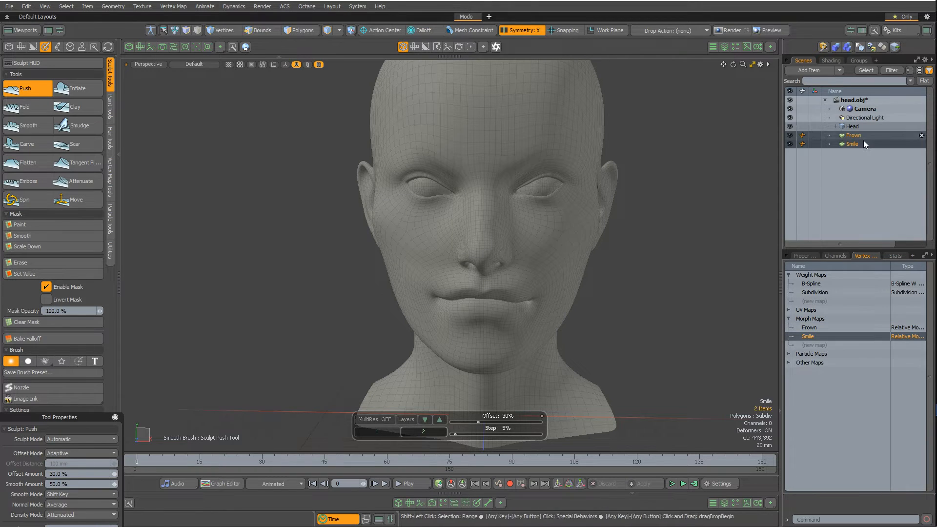
key("c")
key("space")
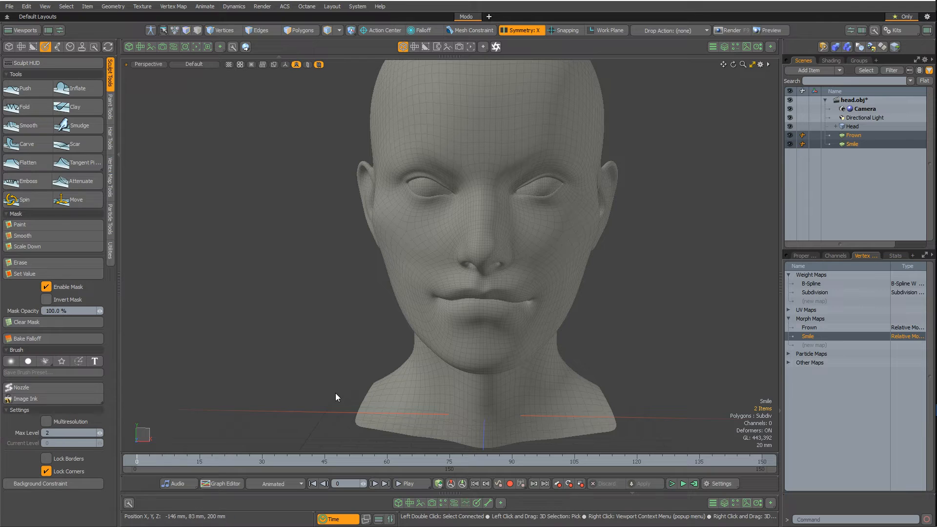
key("c")
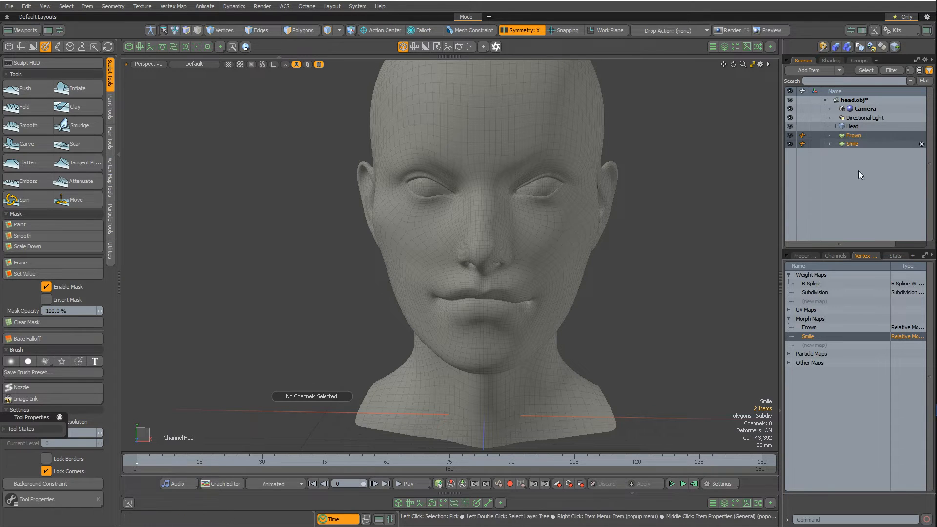
left_click(803, 256)
left_click(839, 434)
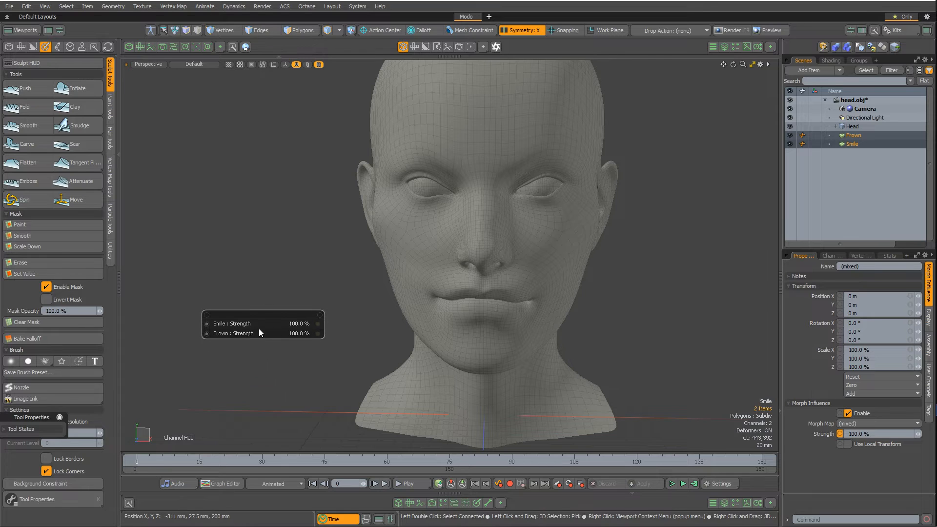
Key the Smile and Frown strengths at 0% on frame 0.
type("0")
key("Return")
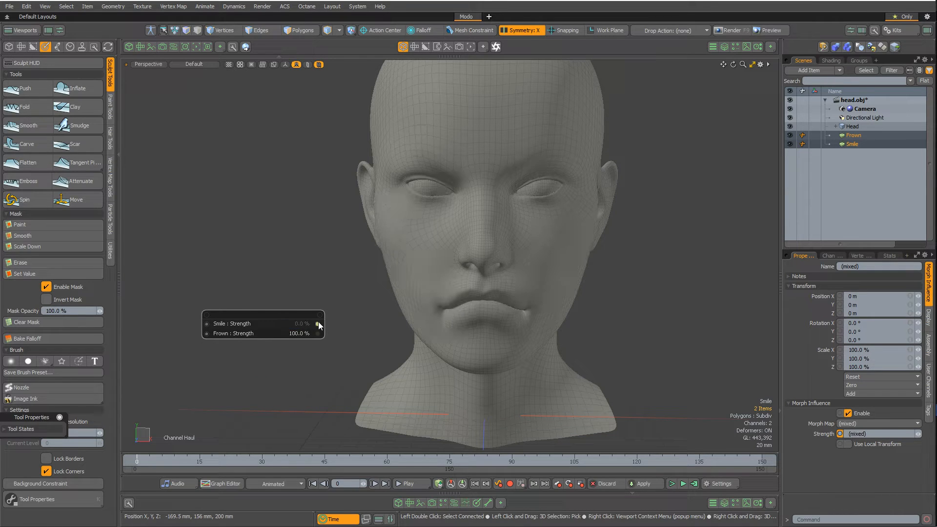
left_click(304, 334)
type("0")
key("Return")
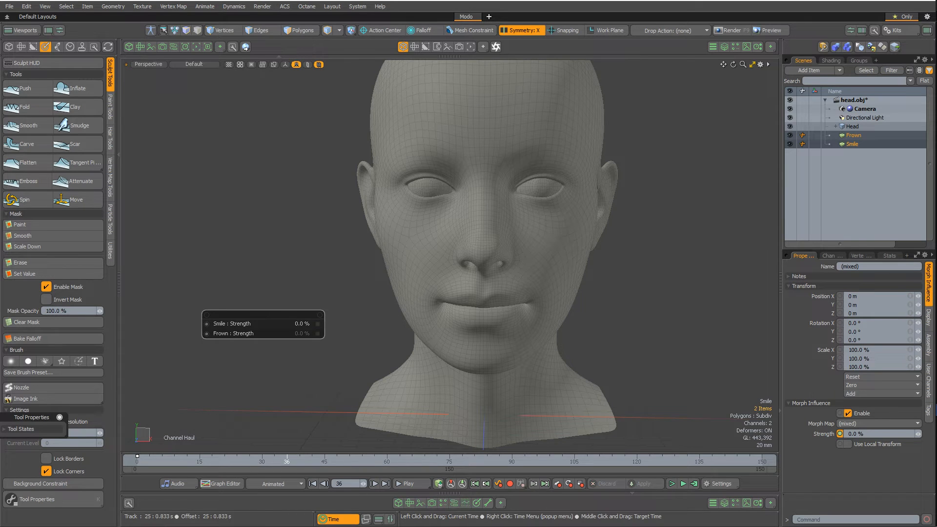
At frame 38, key the Smile strength at 100% and the Frown strength at 0%.
left_click_drag(287, 461, 296, 462)
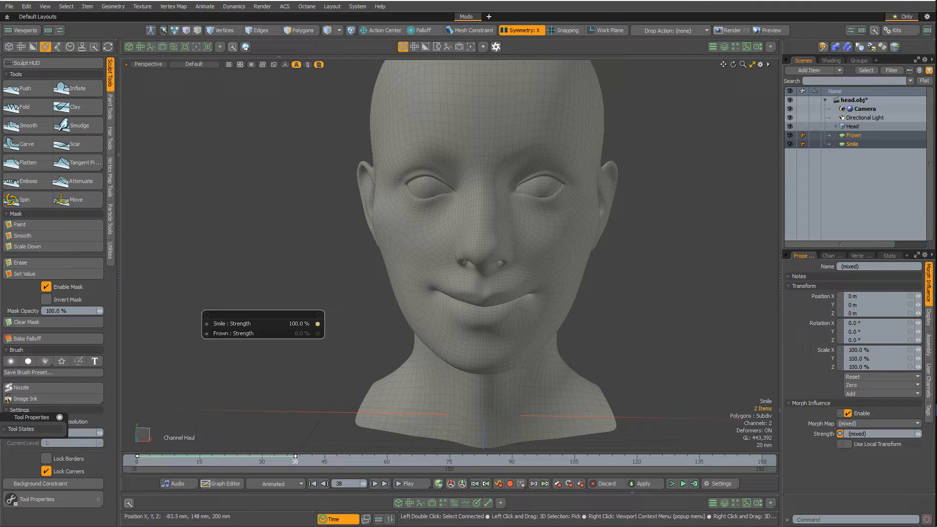
left_click(244, 336)
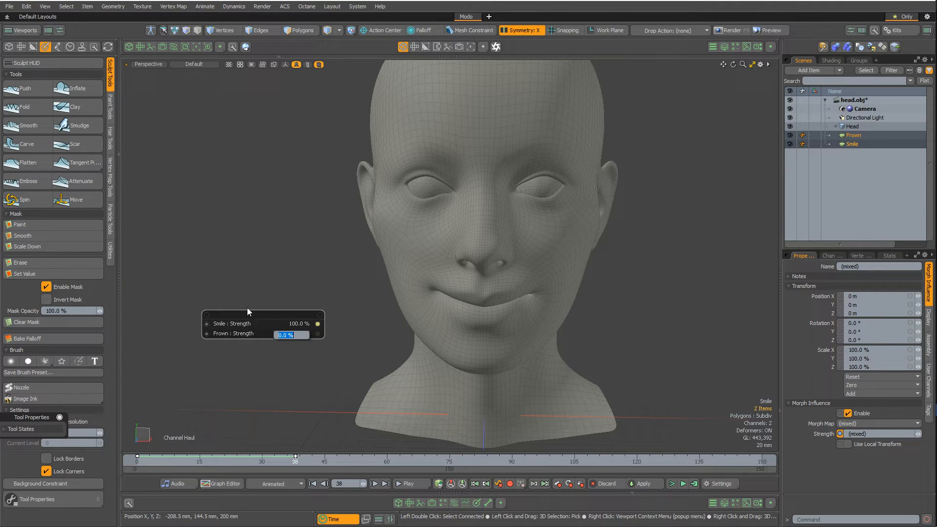
key("Return")
Key Smile at 0% and Frown at 95.5% on frame 97, with both strengths at 0% on frame 135.
left_click_drag(303, 463, 495, 462)
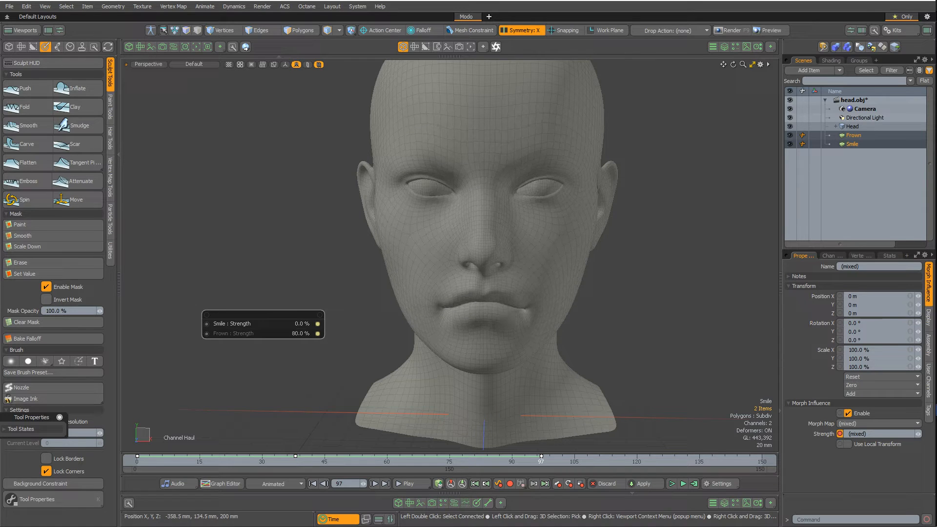
left_click_drag(266, 334, 271, 333)
left_click_drag(616, 461, 700, 461)
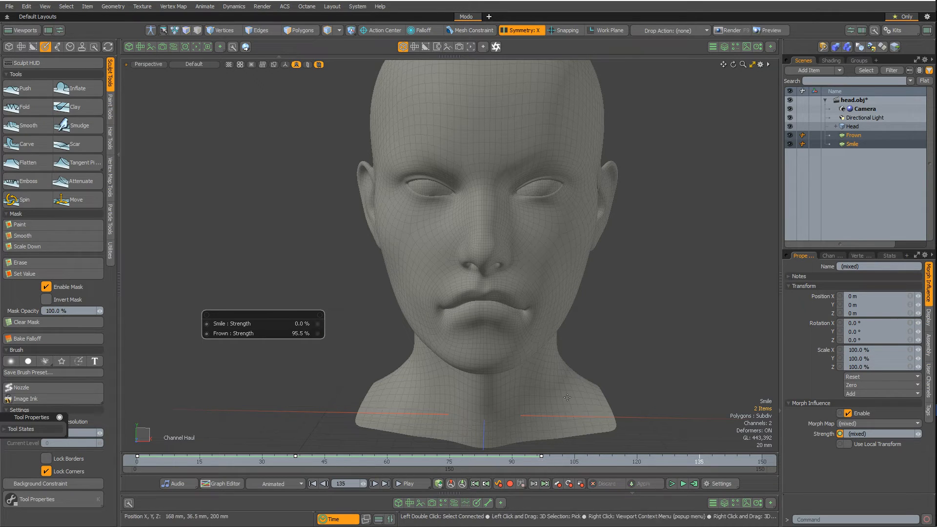
type("0")
key("Return")
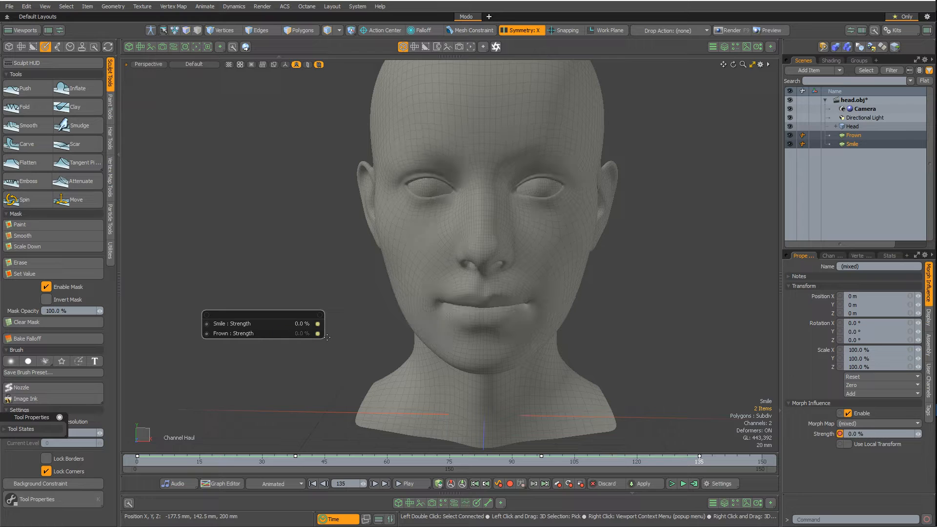
Scrub through the timeline and orbit around the head to review the smile and frown animation.
mouse_move(688, 461)
left_mouse_down()
mouse_move(137, 461)
mouse_move(466, 461)
left_mouse_up()
left_click_drag(541, 461, 662, 461)
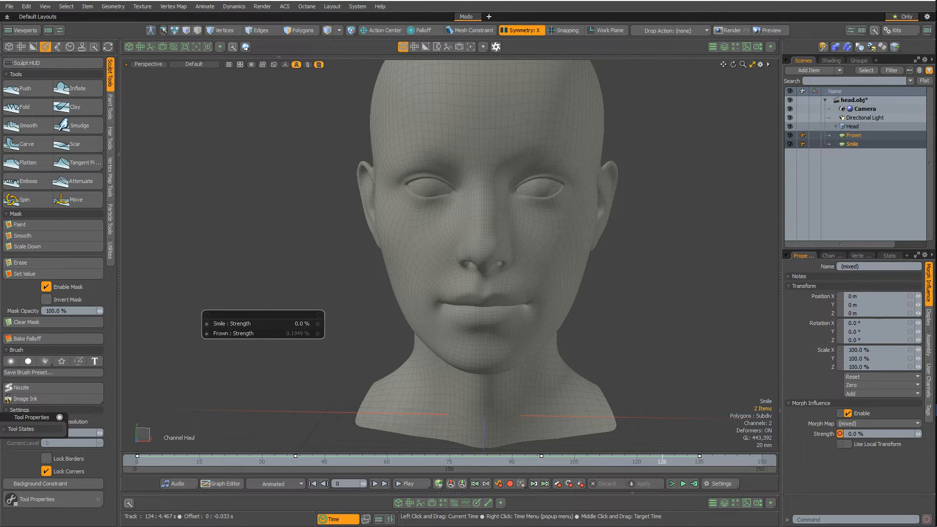
scroll(655, 372, "down", 3)
left_click_drag(639, 334, 555, 342, "alt")
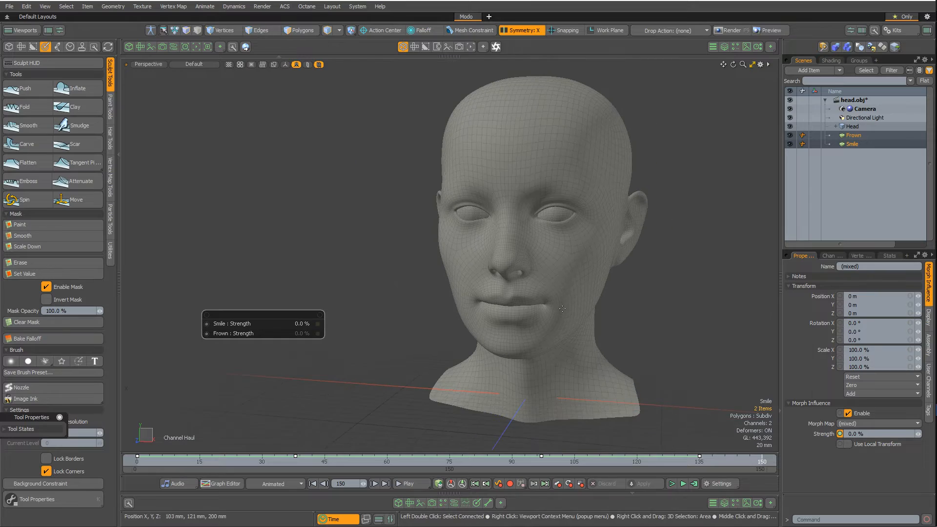
left_click_drag(640, 318, 607, 308, "alt+shift")
Select the Head mesh and export its animation as MDD to the Desktop, from 0 to 150 with a time step of 1.0.
key("space")
left_click(531, 304)
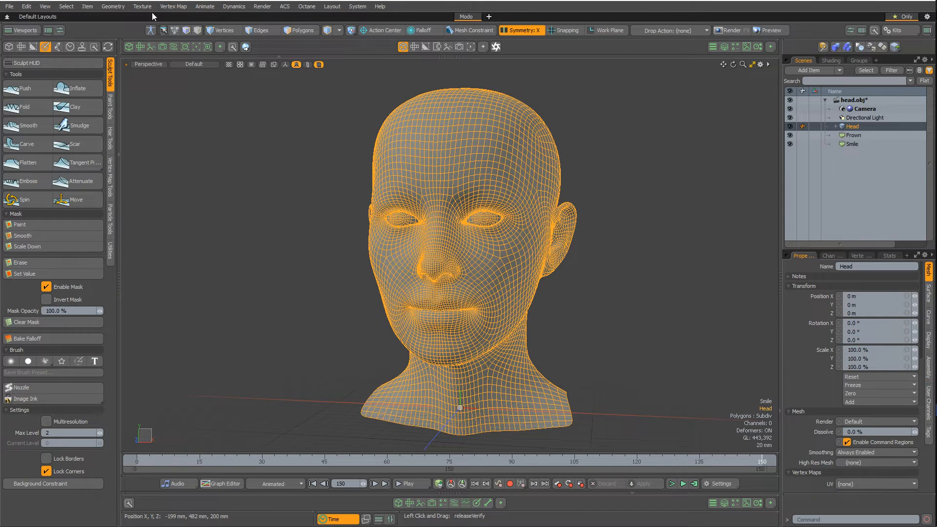
left_click(204, 7)
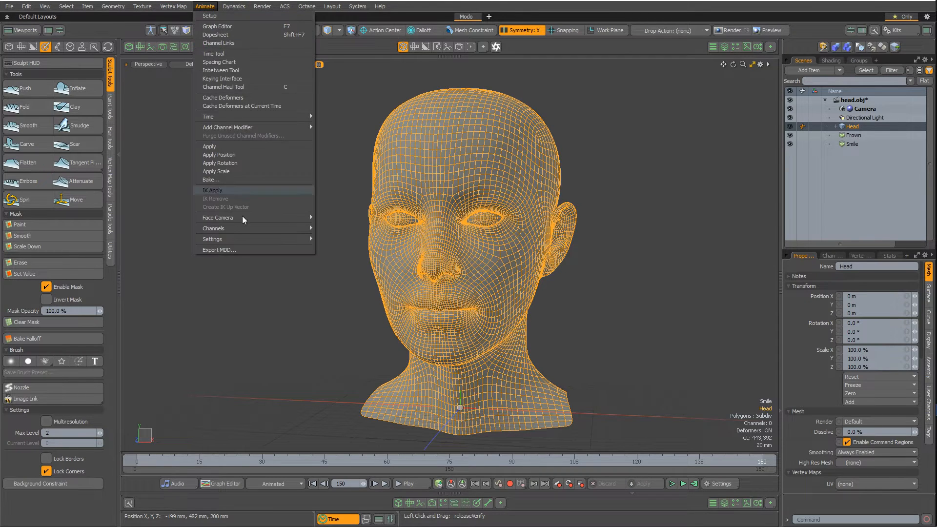
left_click(228, 250)
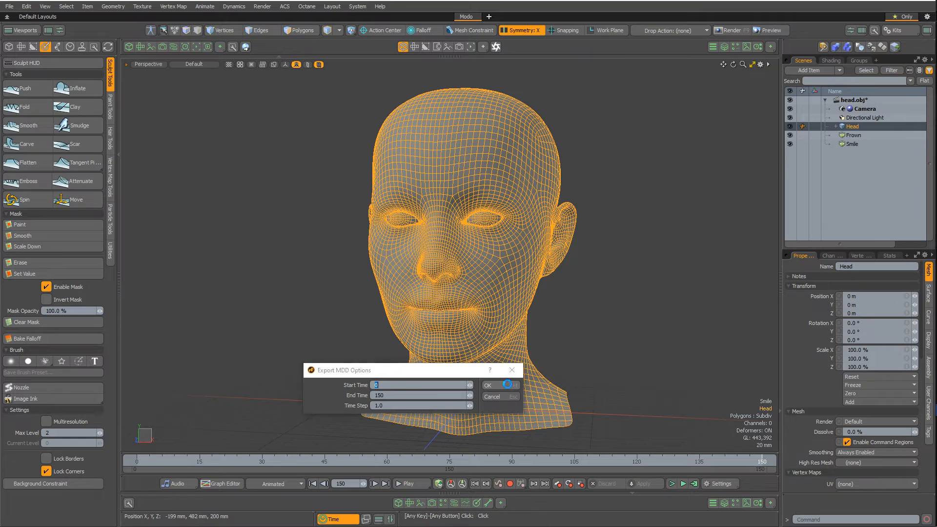
left_click(488, 385)
left_click(40, 147)
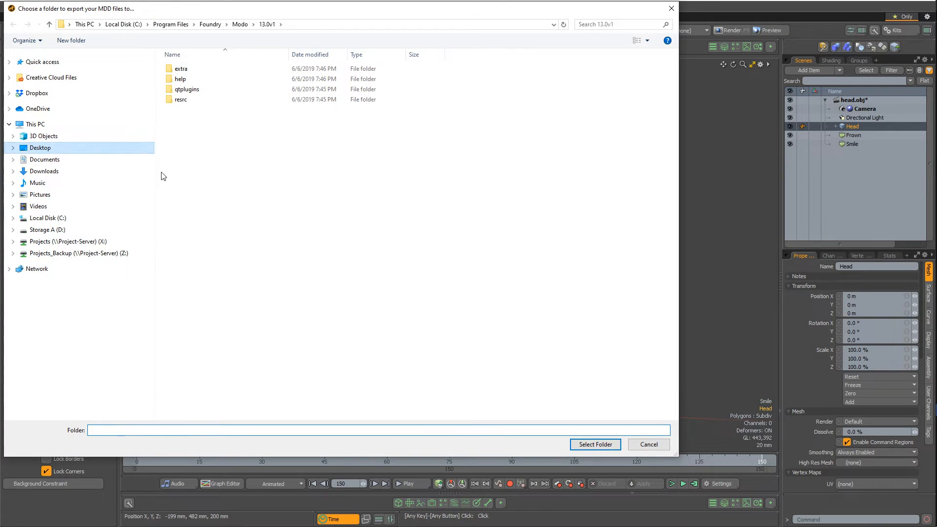
left_click(595, 444)
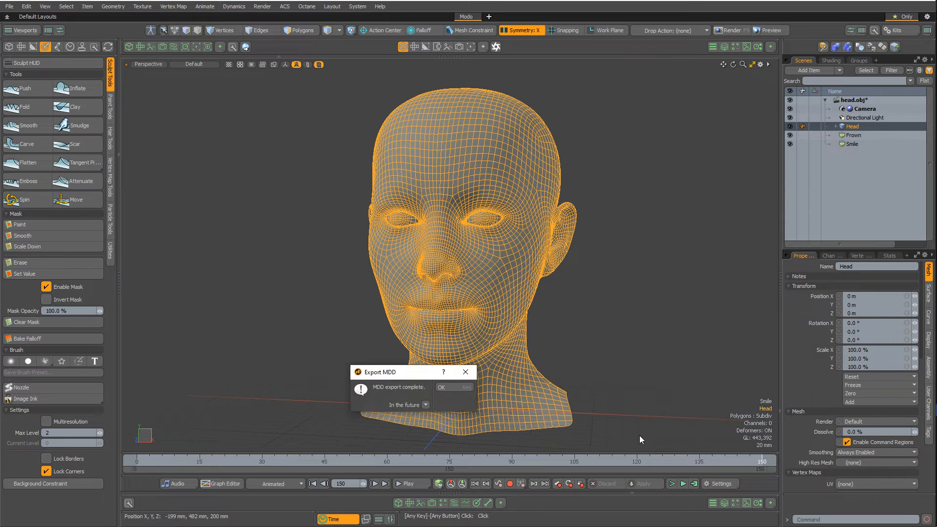
left_click(466, 386)
left_click(646, 351)
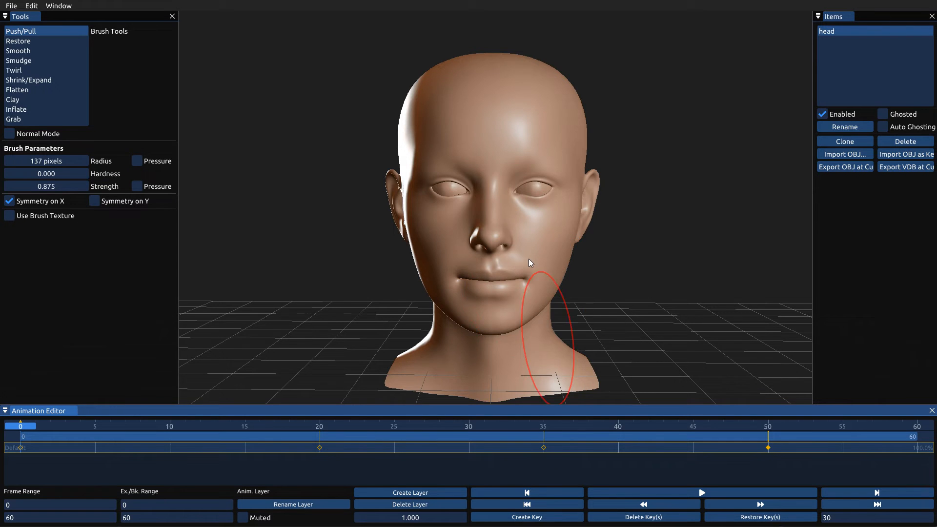
Switch to the sculpt animation program holding the head item and delete the keyframe at frame 50.
mouse_move(529, 259)
middle_mouse_down()
mouse_move(526, 274)
mouse_move(554, 277)
mouse_move(500, 277)
mouse_move(572, 279)
middle_mouse_up()
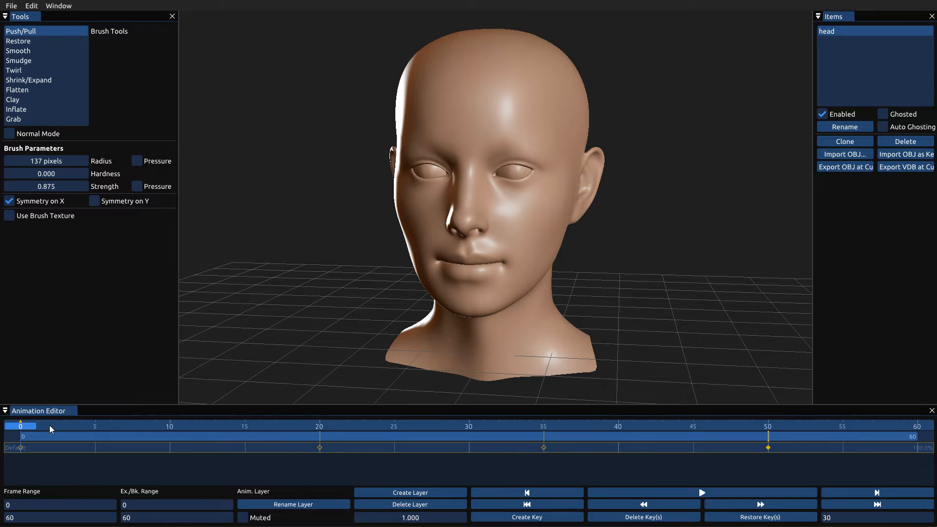
mouse_move(49, 425)
left_mouse_down()
mouse_move(751, 433)
mouse_move(29, 434)
mouse_move(856, 417)
mouse_move(37, 438)
left_mouse_up()
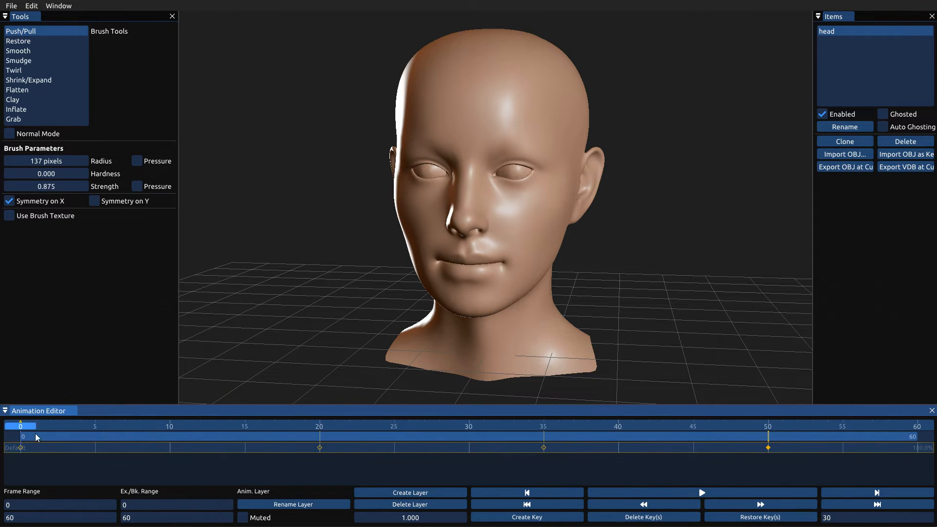
left_click(658, 521)
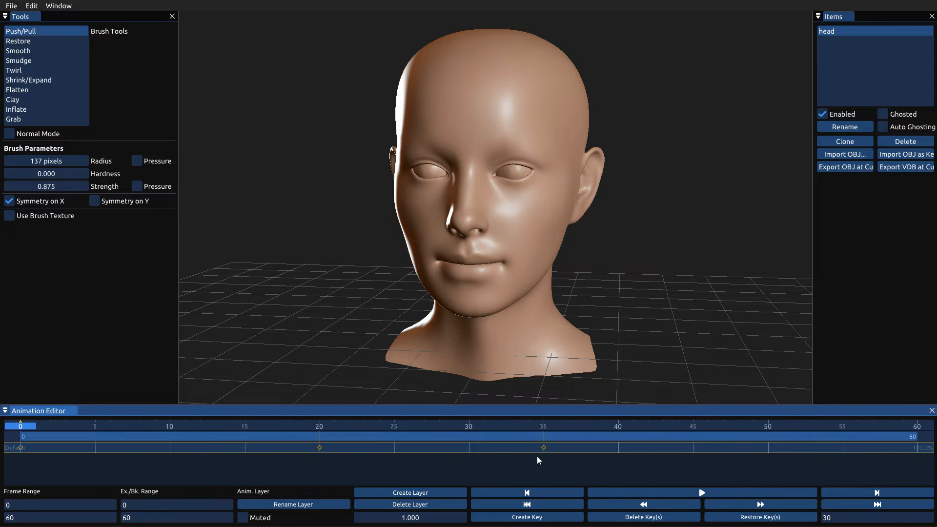
Delete the head's remaining keyframes at frames 20, 35 and 0 from the Default layer.
left_click(770, 505)
left_click(772, 504)
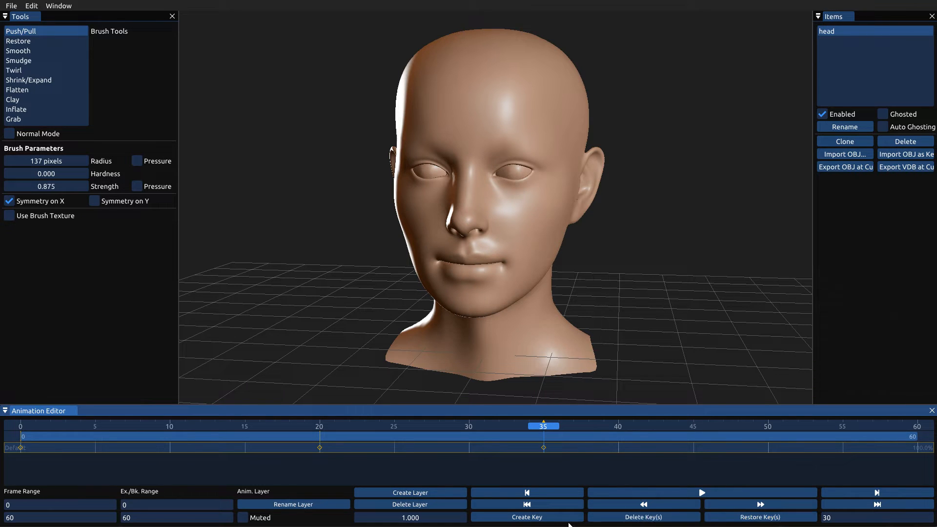
left_click(640, 505)
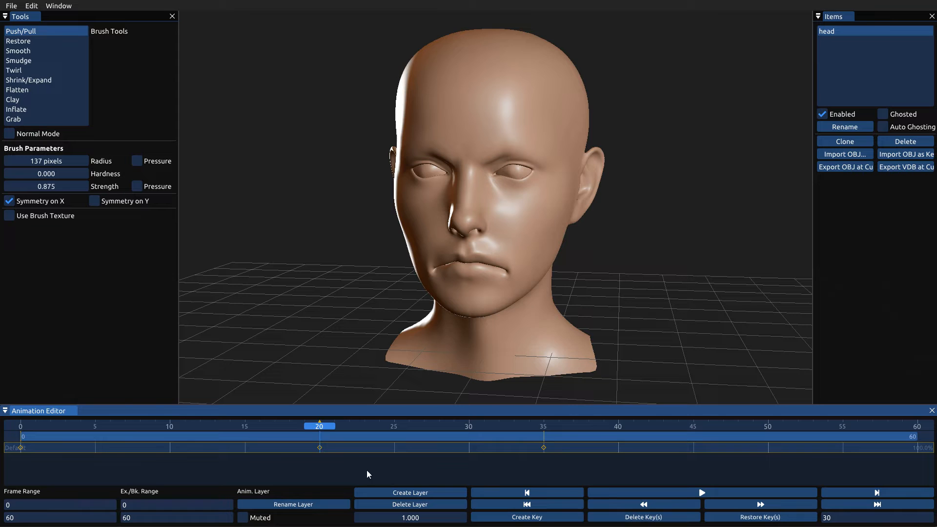
left_click(320, 448)
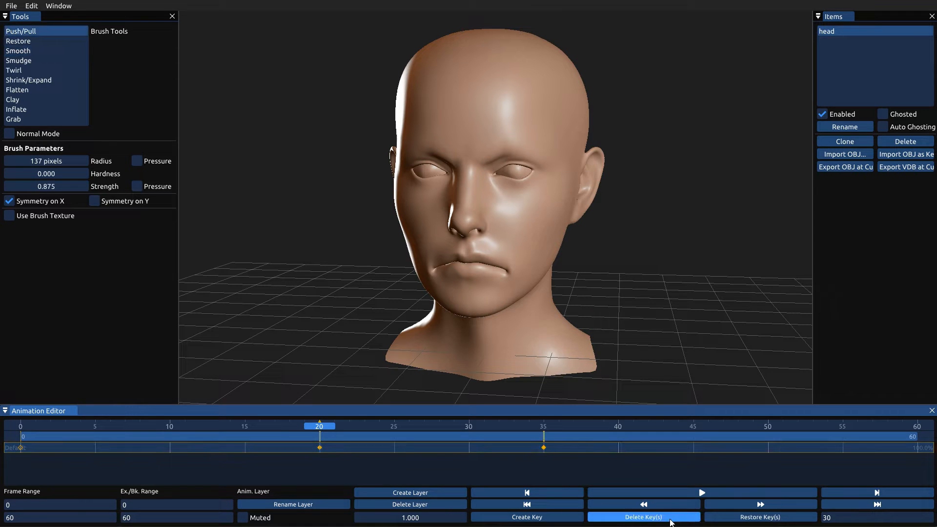
left_click(644, 517)
left_click(304, 423)
left_click_drag(244, 431, 14, 448)
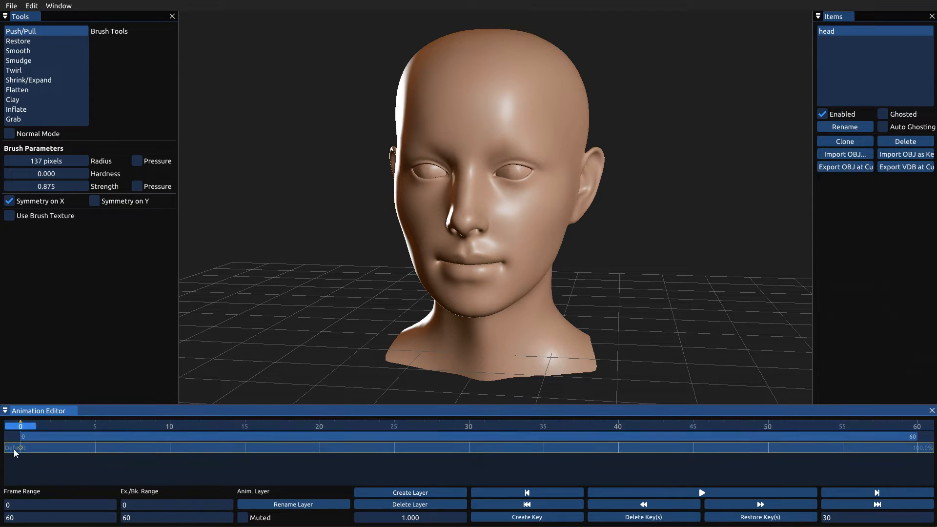
left_click(645, 517)
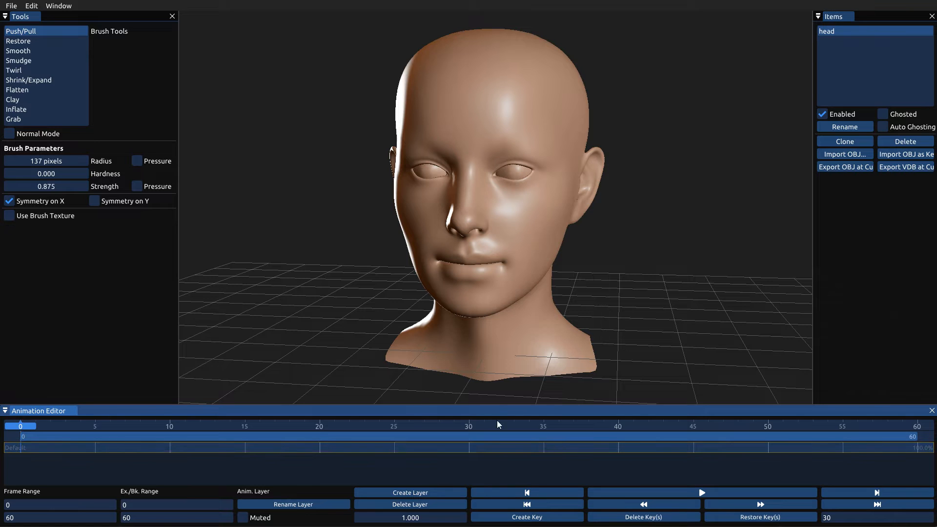
Import the MDD cache Head.mdd from the Desktop onto the head, with Flip Z Axis and Rest Frame enabled.
left_click(11, 6)
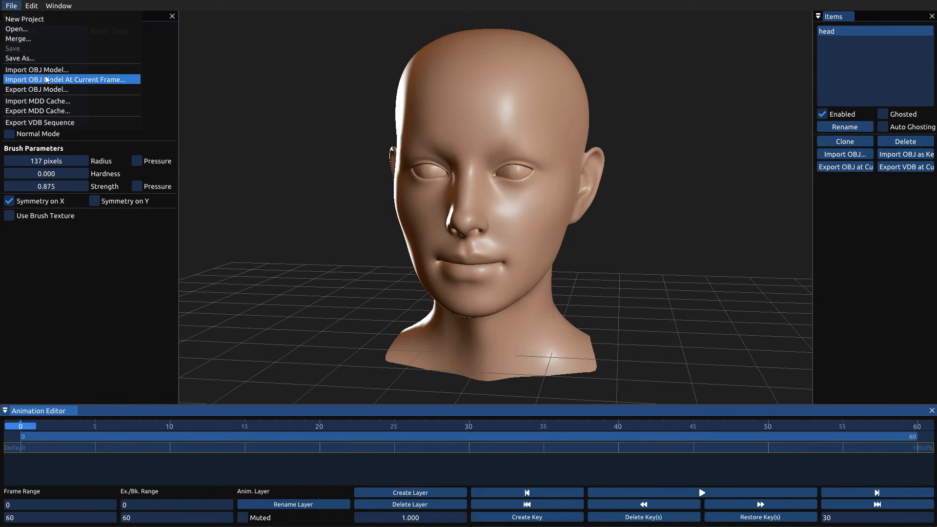
left_click(77, 103)
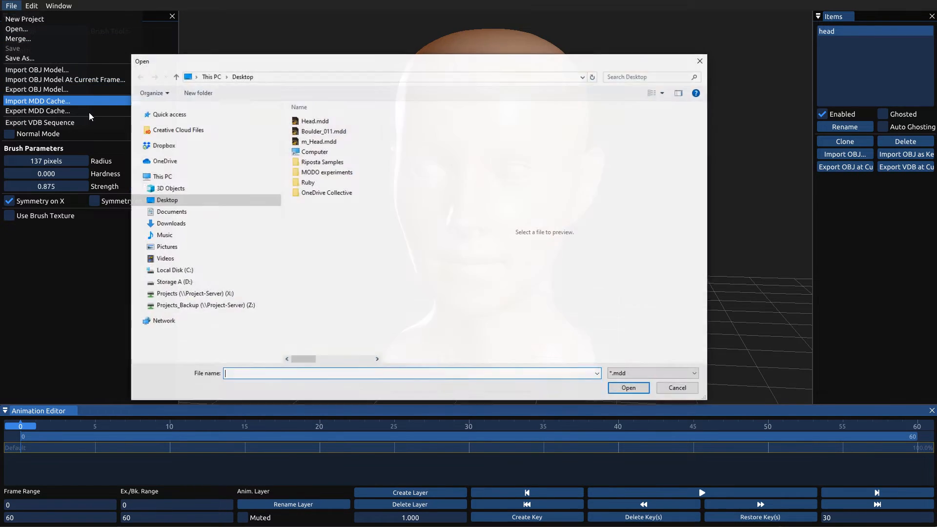
left_click(329, 123)
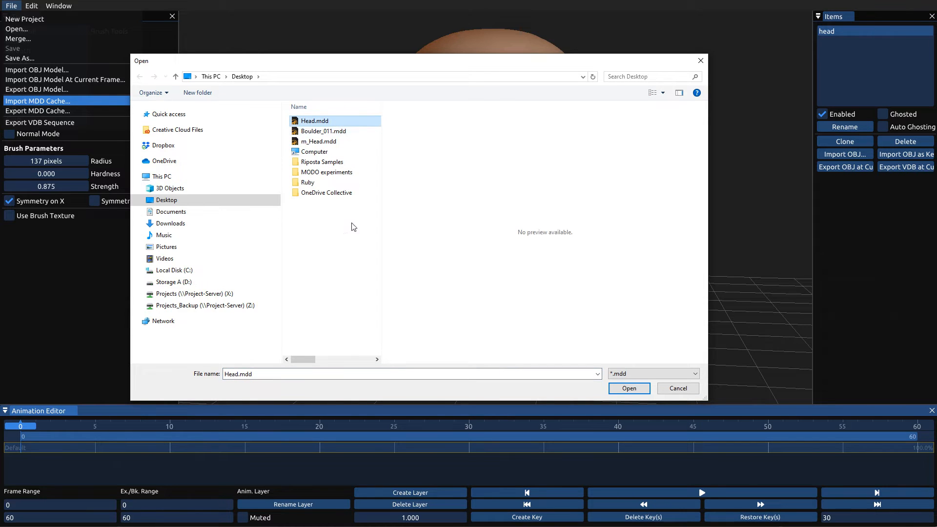
left_click(645, 389)
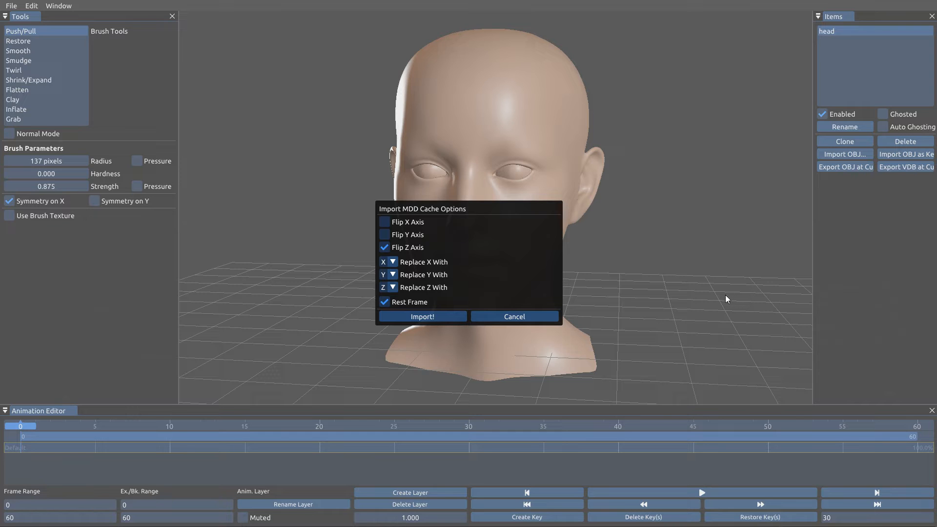
left_click(423, 316)
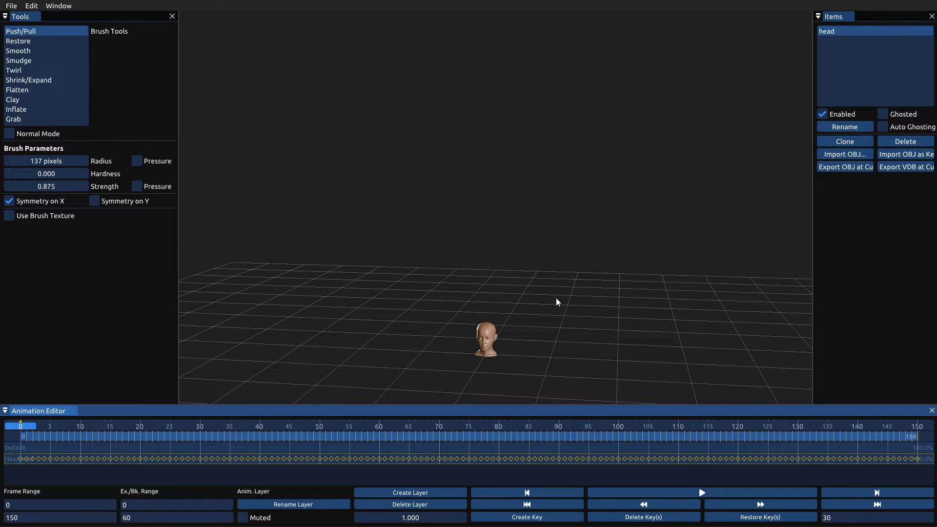
right_click_drag(533, 332, 518, 362, "alt")
middle_click_drag(518, 362, 527, 241, "alt")
mouse_move(525, 281)
right_mouse_down("alt")
mouse_move(526, 262)
mouse_move(472, 361)
right_mouse_up("alt")
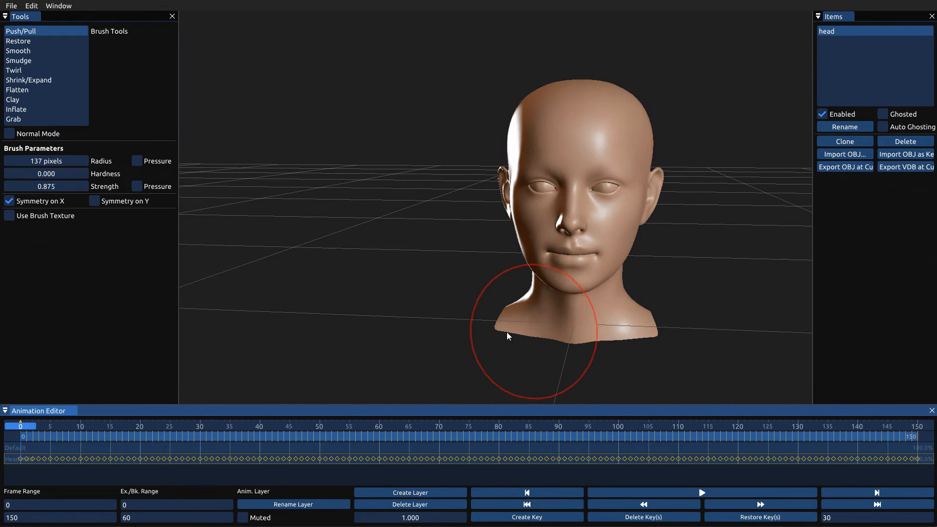
Review the head's imported animation by scrubbing the timeline and playing it back, ending at frame 0.
left_click_drag(506, 332, 434, 348, "alt")
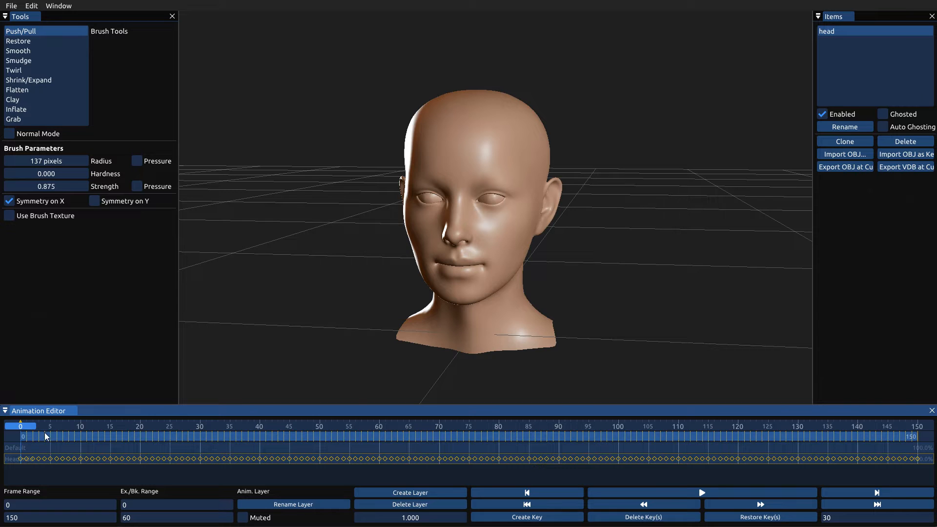
mouse_move(47, 436)
left_mouse_down()
mouse_move(909, 443)
mouse_move(63, 453)
mouse_move(426, 420)
mouse_move(660, 434)
left_mouse_up()
left_click(743, 493)
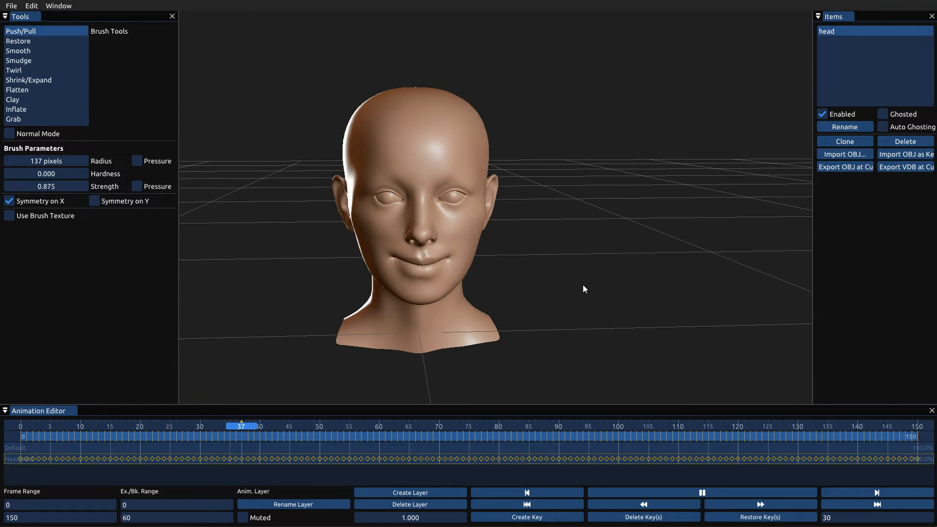
left_click(698, 489)
left_click_drag(590, 426, 1, 457)
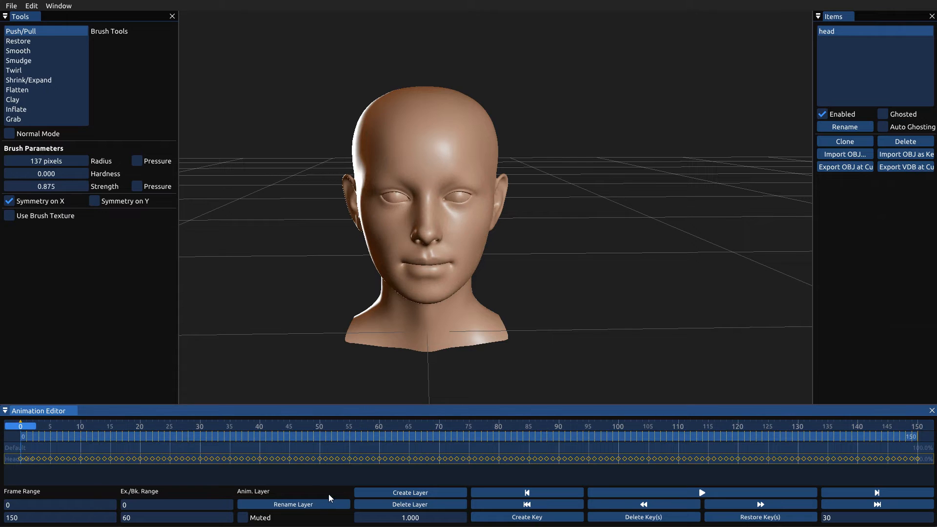
Create a new animation layer named "Details" and add a key on it at frame 0.
left_click(420, 494)
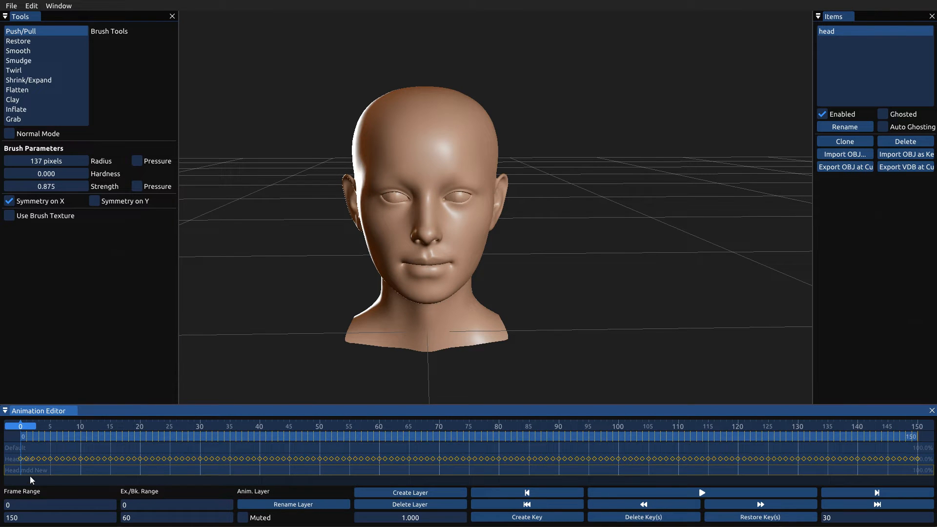
left_click(312, 503)
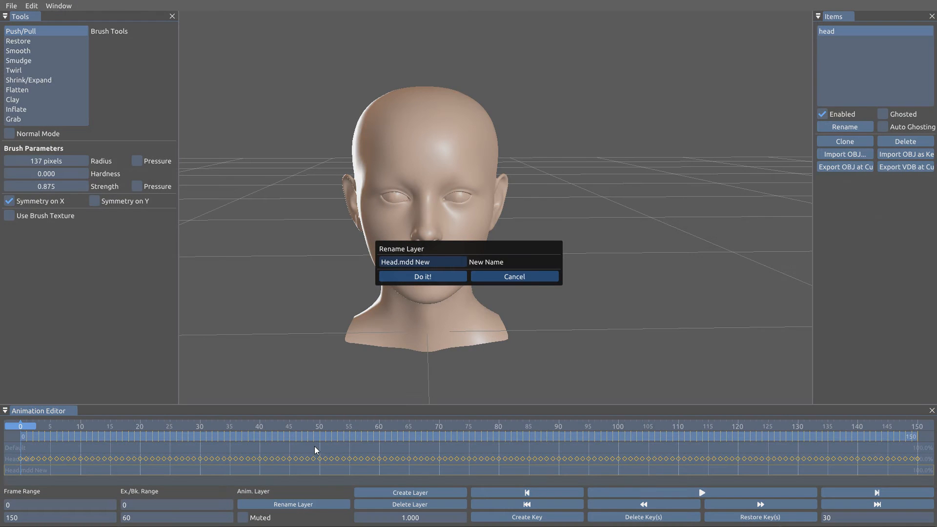
left_click_drag(380, 264, 363, 268)
type("Details")
left_click(445, 277)
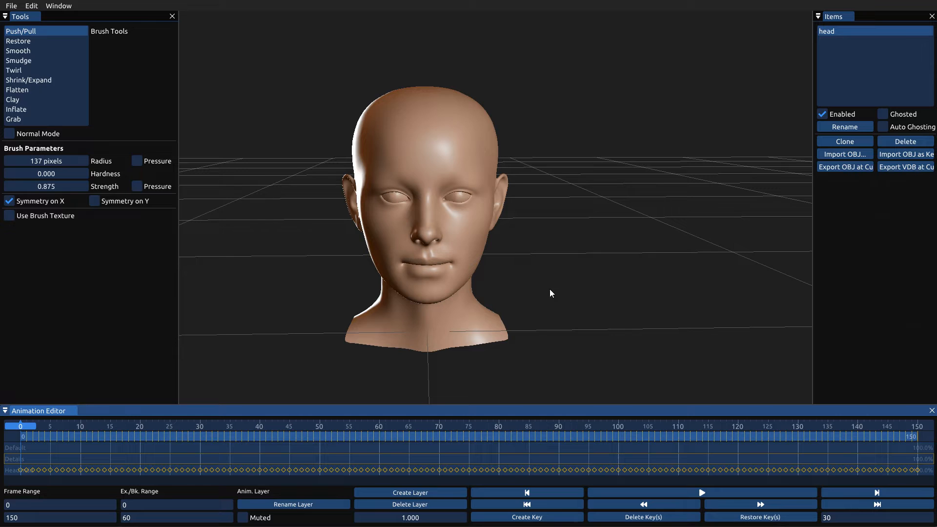
left_click(528, 517)
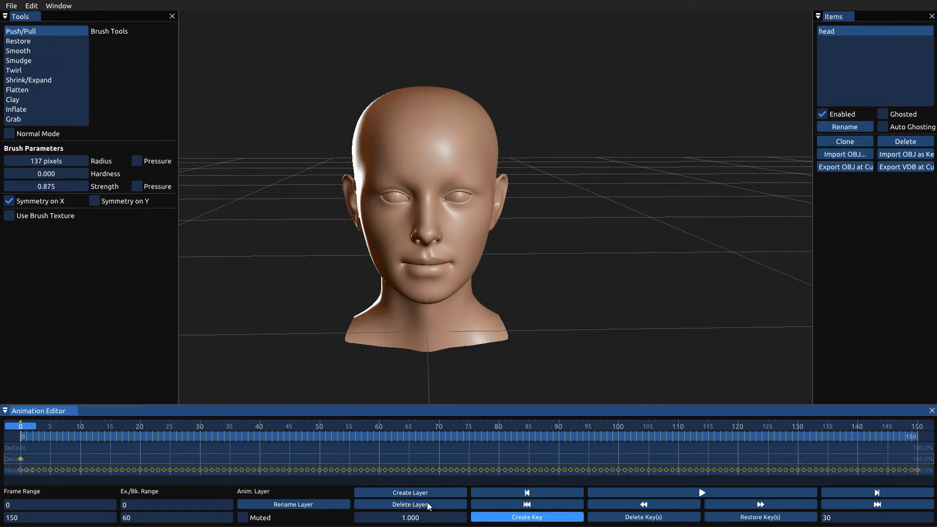
At frame 35, pull a pair of symmetrical horns out of the upper head using Push/Pull with a 64-pixel radius and 0.860 strength.
mouse_move(22, 426)
left_mouse_down()
mouse_move(356, 426)
mouse_move(207, 428)
mouse_move(229, 426)
left_mouse_up()
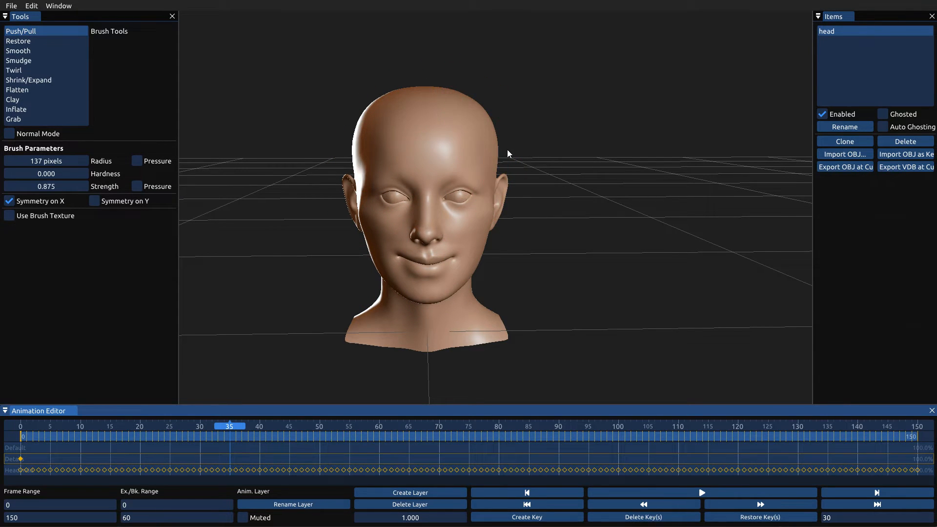
right_click_drag(474, 133, 399, 153)
mouse_move(480, 116)
left_mouse_down()
mouse_move(507, 97)
mouse_move(499, 96)
mouse_move(523, 146)
left_mouse_up()
left_click_drag(522, 58, 536, 48)
left_click_drag(557, 77, 543, 39)
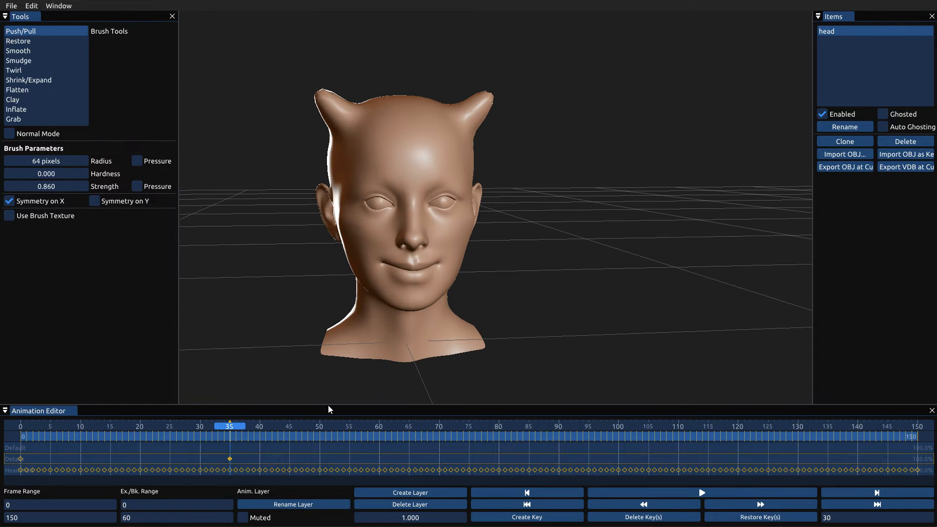
Scrub ahead to frame 96 and move the horn key on the Details layer from frame 35 to frame 97.
mouse_move(232, 432)
left_mouse_down()
mouse_move(104, 438)
mouse_move(98, 431)
mouse_move(284, 438)
mouse_move(591, 427)
left_mouse_up()
left_click_drag(234, 457, 324, 459)
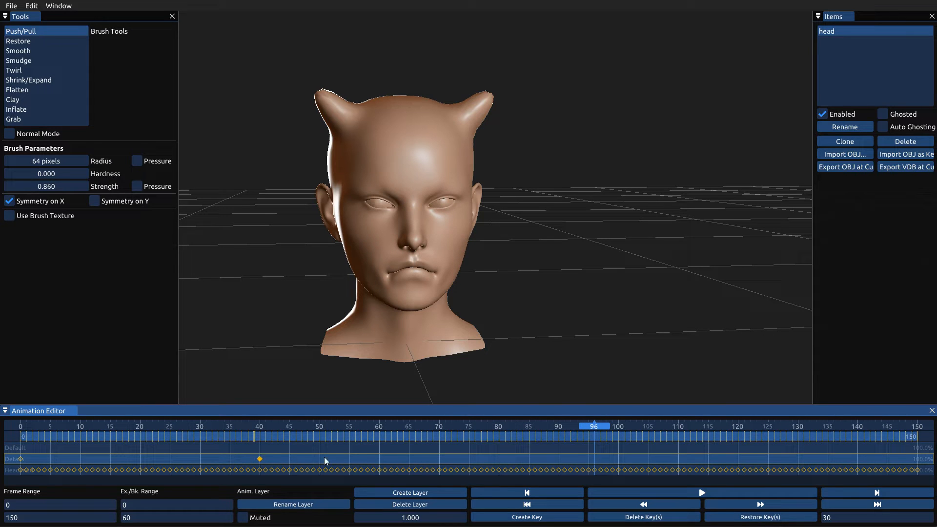
left_click_drag(592, 461, 596, 462)
Copy the Details layer's frame 0 key to frame 40 and remove the stray copy at frame 41.
left_click_drag(560, 429, 265, 453)
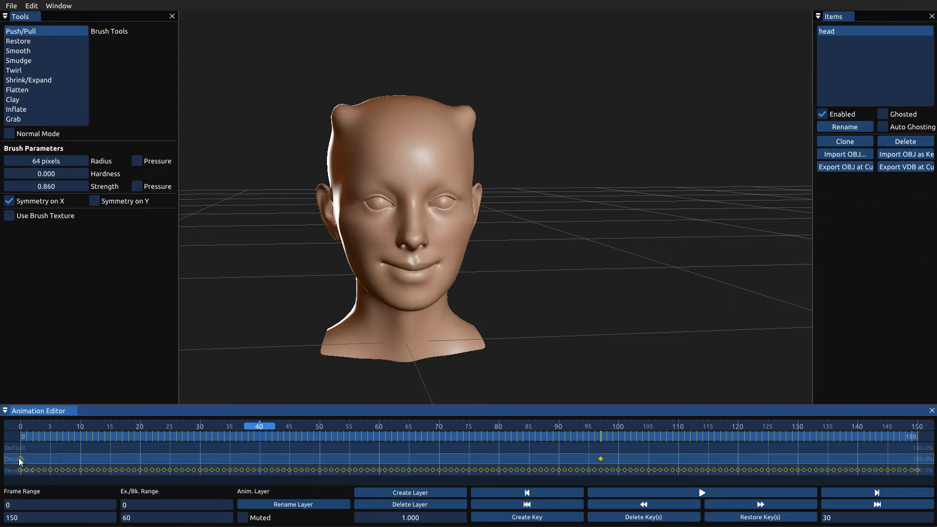
left_click_drag(21, 461, 268, 464)
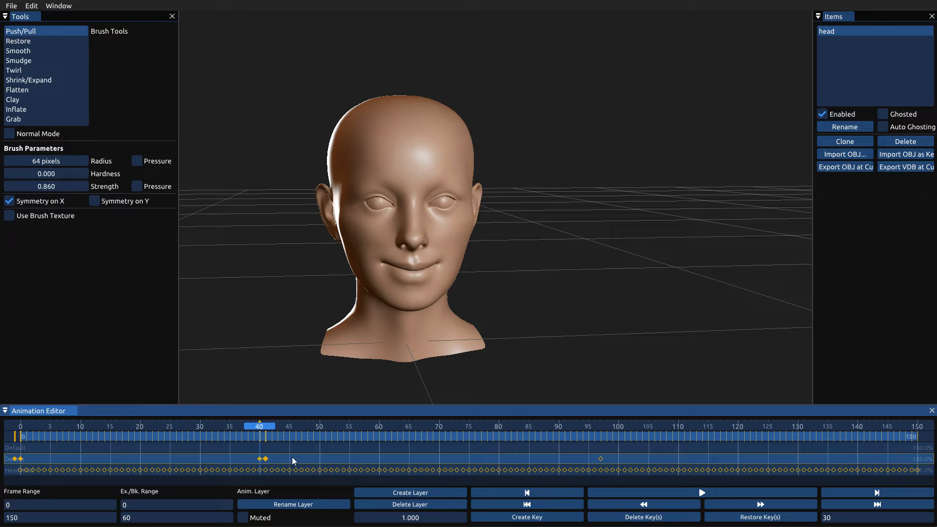
left_click(266, 459)
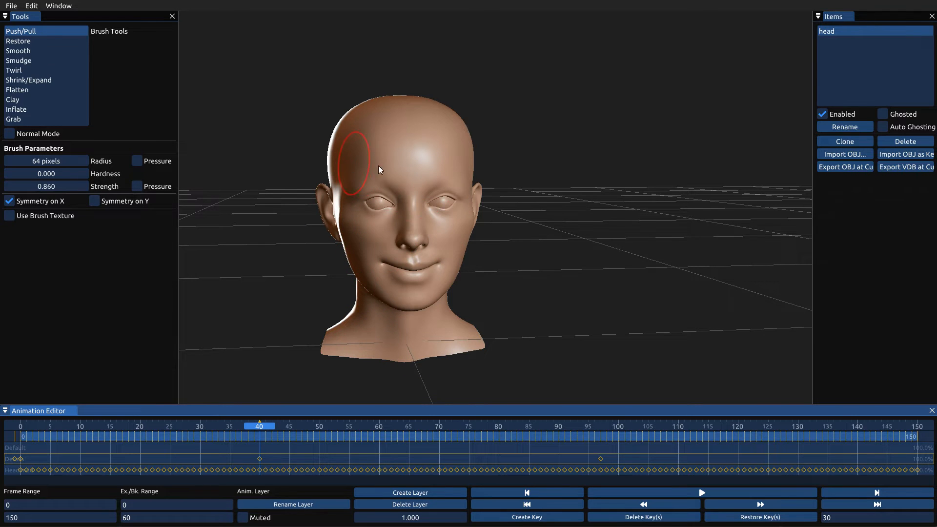
At frame 40, sculpt symmetrical dents into the temples using Push/Pull with a 100-pixel radius and 0.875 strength.
left_click_drag(414, 206, 461, 230, "alt")
mouse_move(460, 229)
middle_mouse_down("alt")
mouse_move(648, 271)
mouse_move(645, 279)
middle_mouse_up("alt")
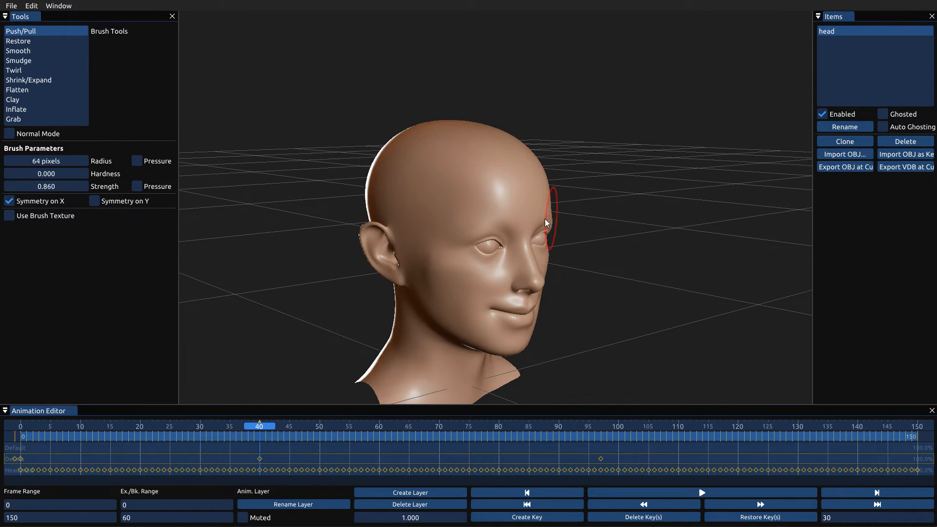
left_click_drag(545, 219, 506, 181, "alt")
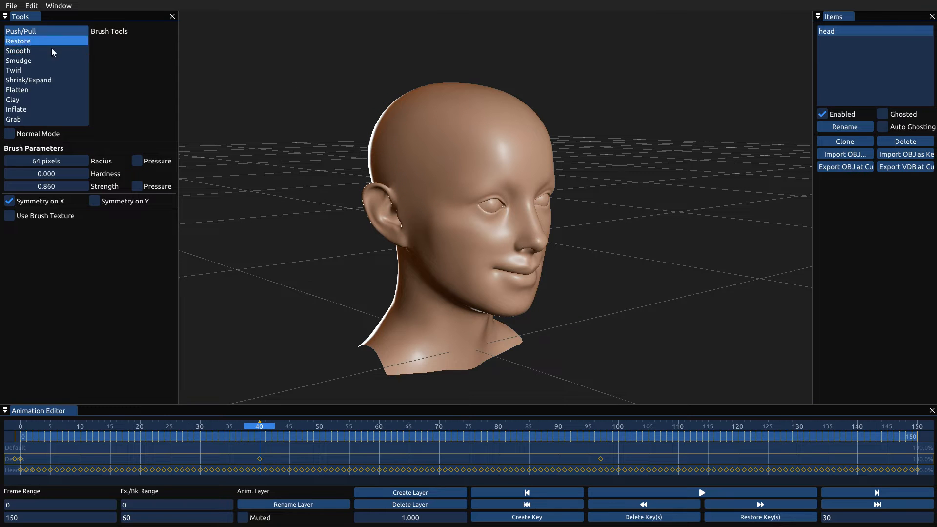
right_click_drag(445, 178, 463, 172)
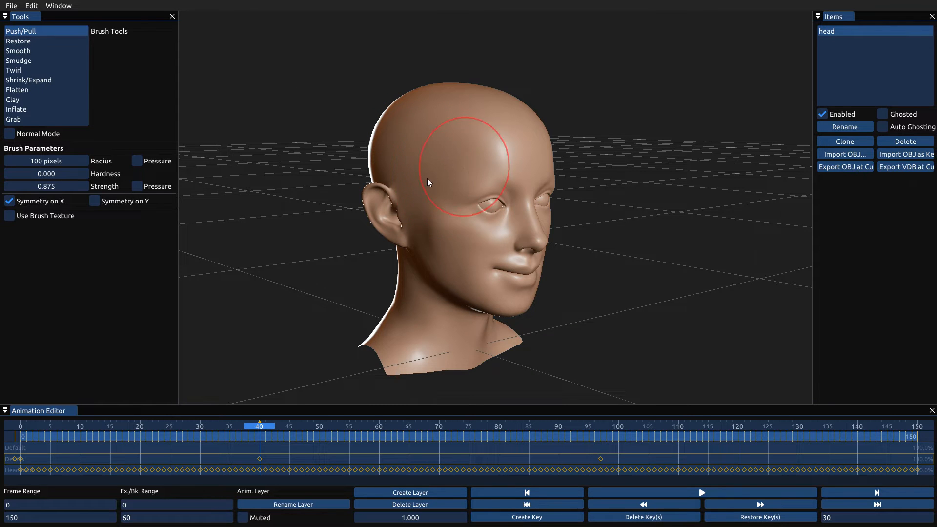
mouse_move(423, 179)
left_mouse_down()
mouse_move(400, 154)
mouse_move(436, 172)
mouse_move(405, 227)
mouse_move(540, 233)
mouse_move(561, 184)
left_mouse_up()
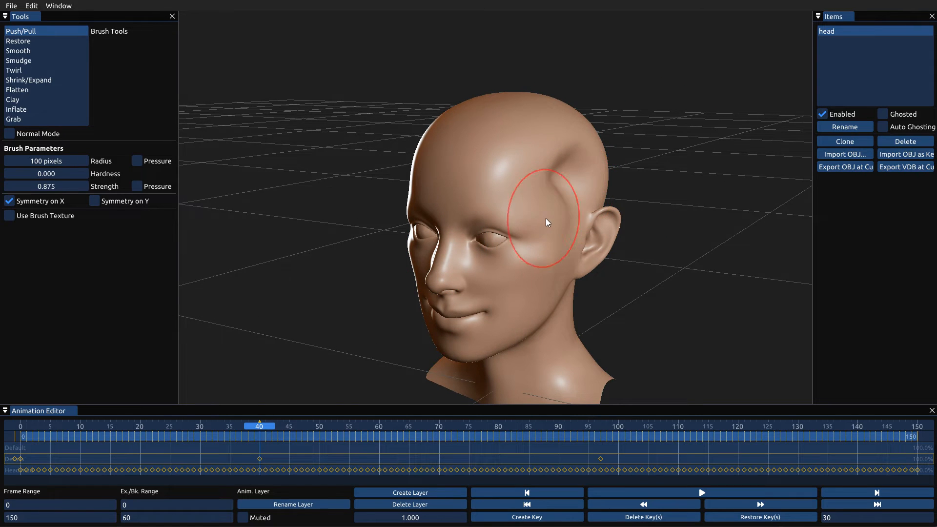
Set the brush strength to 0.440 and smooth the sculpted temple areas on both sides of the head.
mouse_move(546, 218)
left_mouse_down("alt")
mouse_move(517, 222)
mouse_move(564, 203)
left_mouse_up("alt")
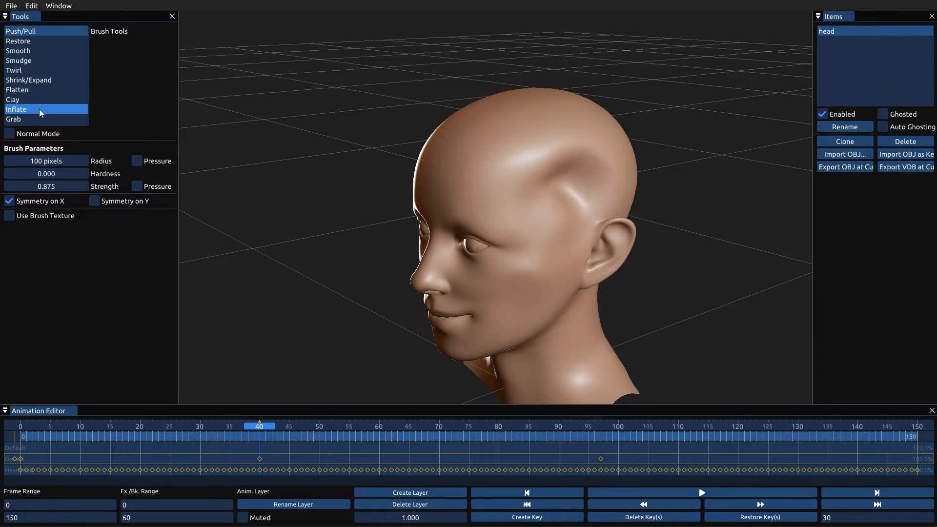
left_click_drag(52, 188, 95, 188)
left_click(558, 200)
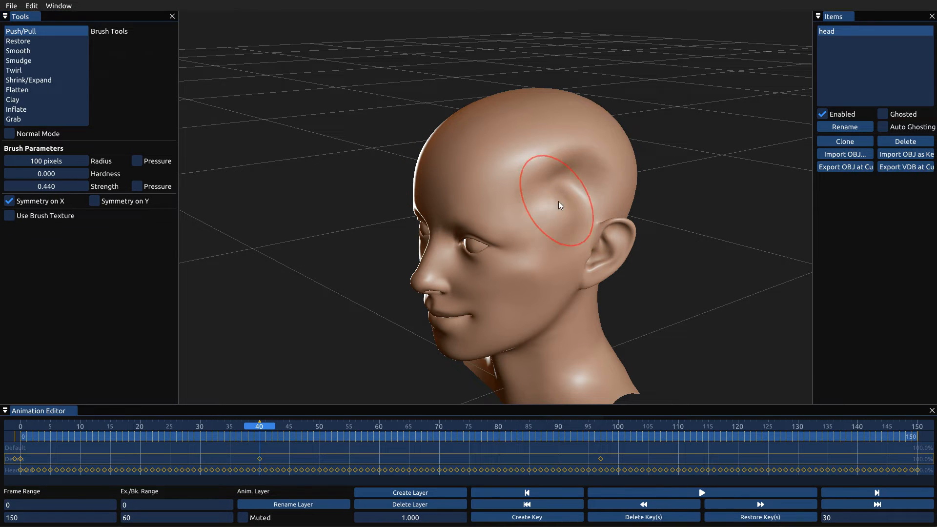
mouse_move(559, 201)
left_mouse_down("shift")
mouse_move(575, 196)
mouse_move(557, 201)
left_mouse_up("shift")
middle_click_drag(512, 198, 781, 183)
mouse_move(411, 204)
left_mouse_down("shift")
mouse_move(370, 202)
mouse_move(378, 206)
left_mouse_up("shift")
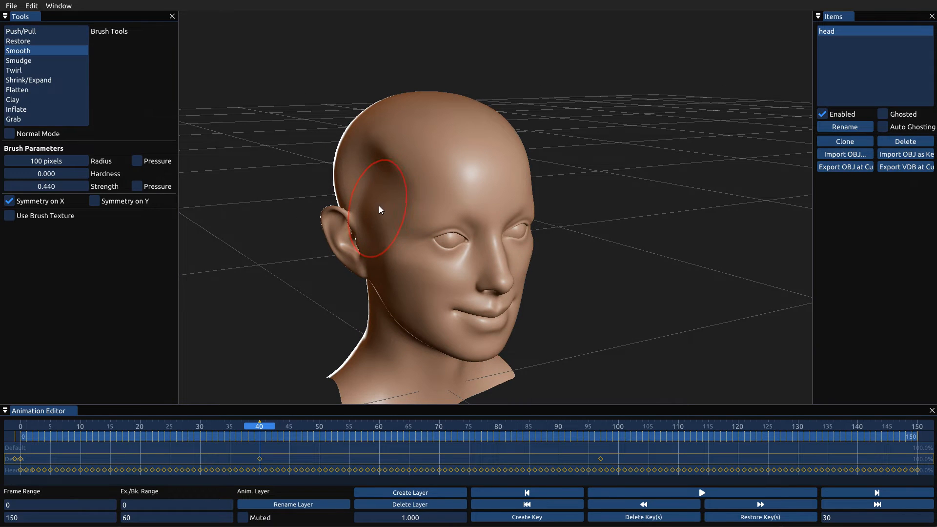
Go to frame 145 and copy the Details layer's frame 0 key there.
mouse_move(483, 199)
middle_mouse_down()
mouse_move(343, 193)
mouse_move(553, 189)
mouse_move(421, 194)
mouse_move(452, 199)
middle_mouse_up()
left_click_drag(260, 432, 888, 455)
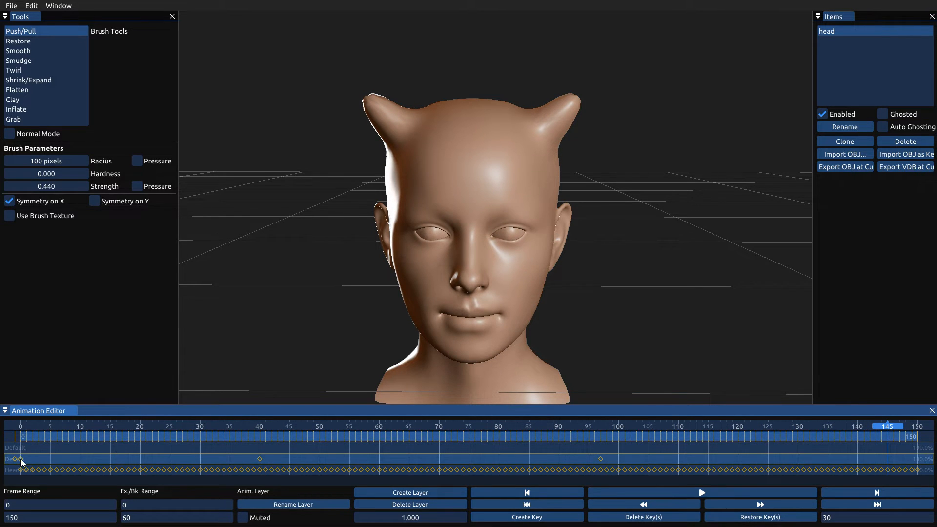
left_click_drag(66, 461, 889, 464)
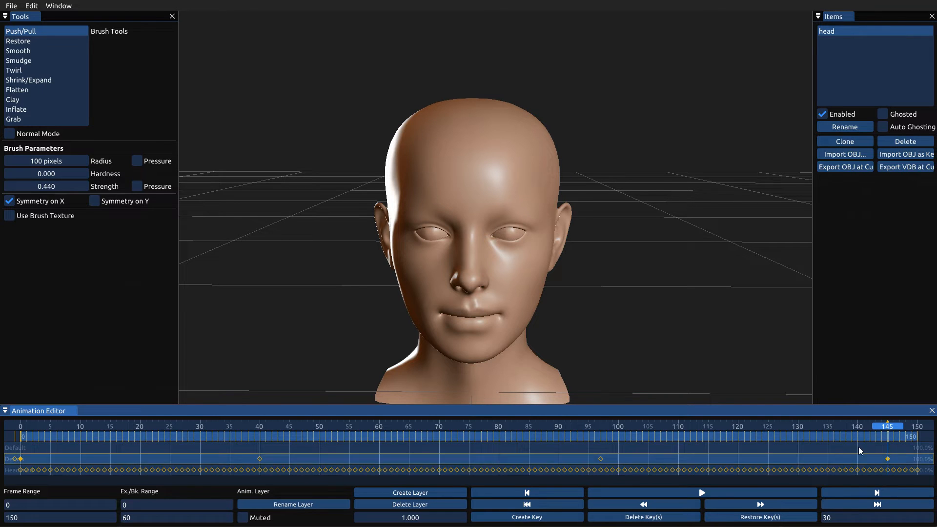
Review the layered sculpt animation from several angles by scrubbing and playing it, ending at frame 1.
left_click_drag(888, 428, 278, 459)
middle_click_drag(451, 298, 546, 308)
left_click_drag(232, 431, 19, 439)
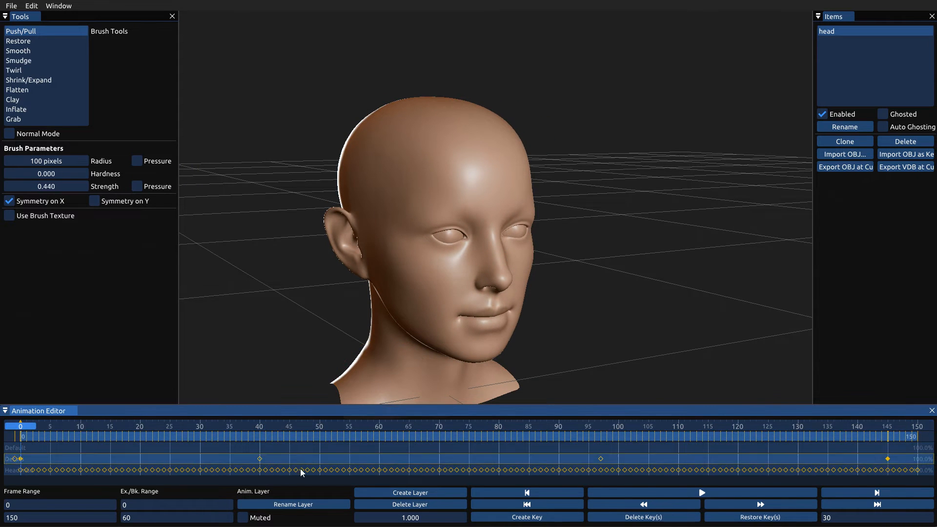
left_click(698, 495)
middle_click_drag(565, 322, 526, 332)
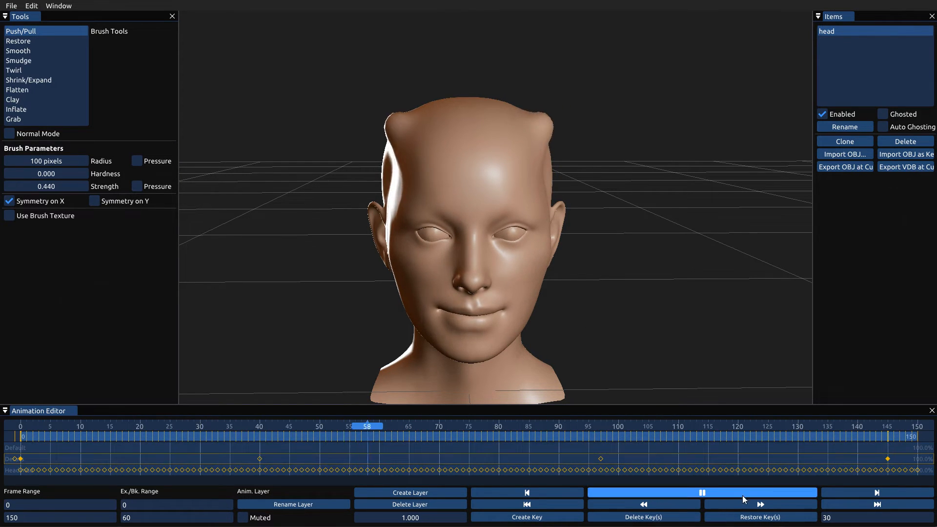
left_click(691, 495)
mouse_move(443, 426)
left_mouse_down()
mouse_move(314, 441)
mouse_move(27, 442)
left_mouse_up()
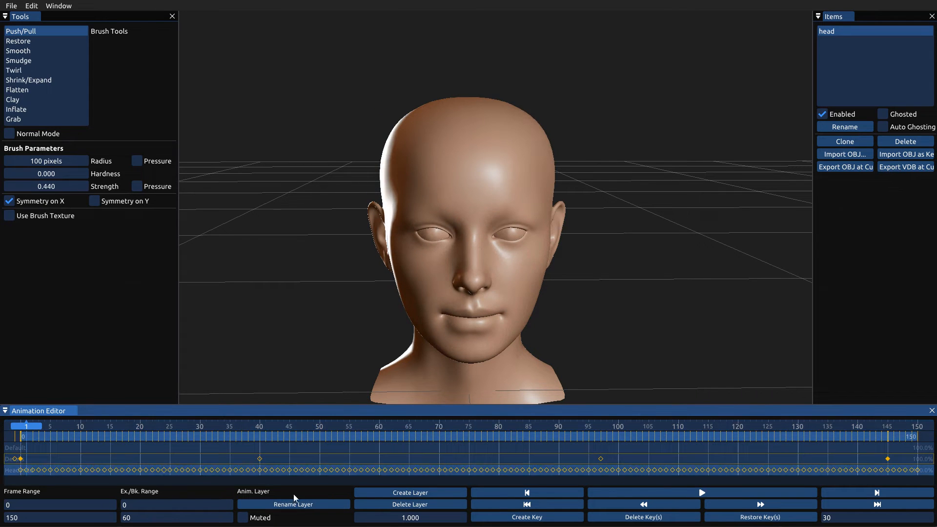
Create another animation layer, rename it "detail 2", and add one more new layer.
left_click(419, 496)
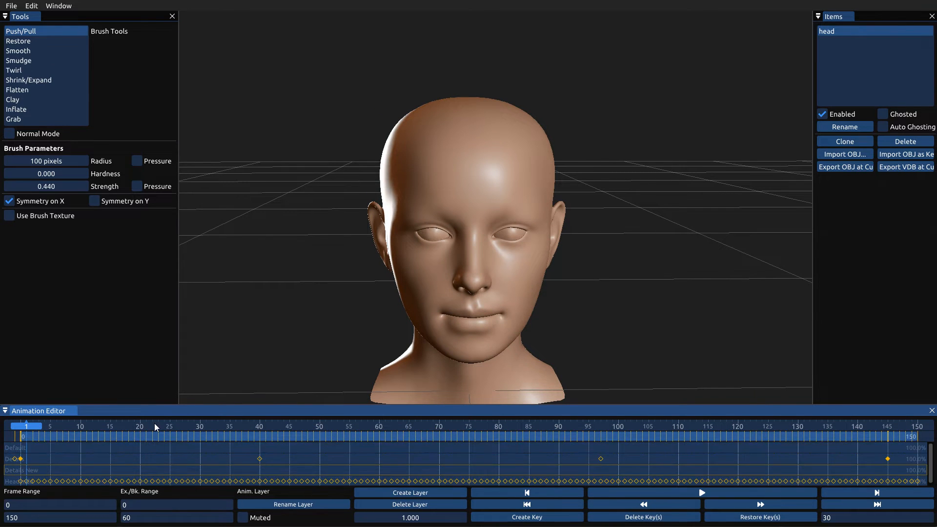
left_click(303, 505)
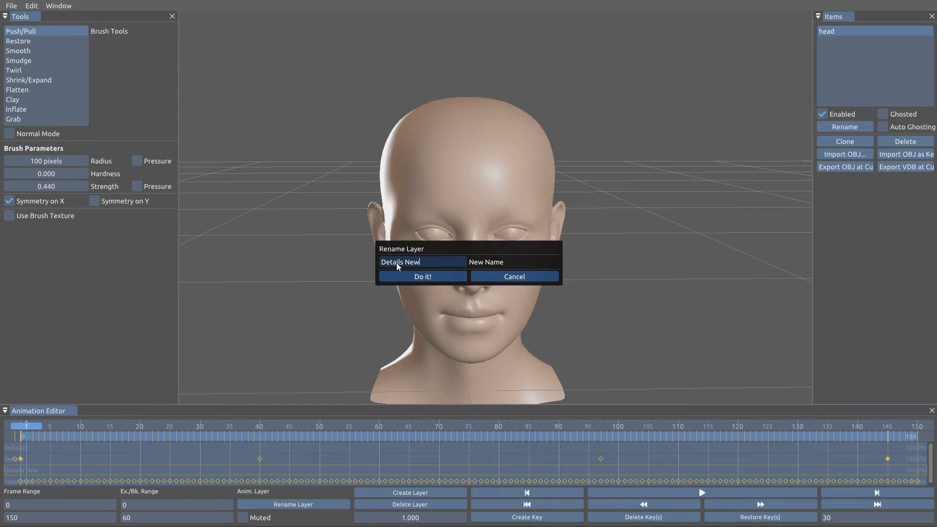
type("deta")
type("ils")
left_click(430, 276)
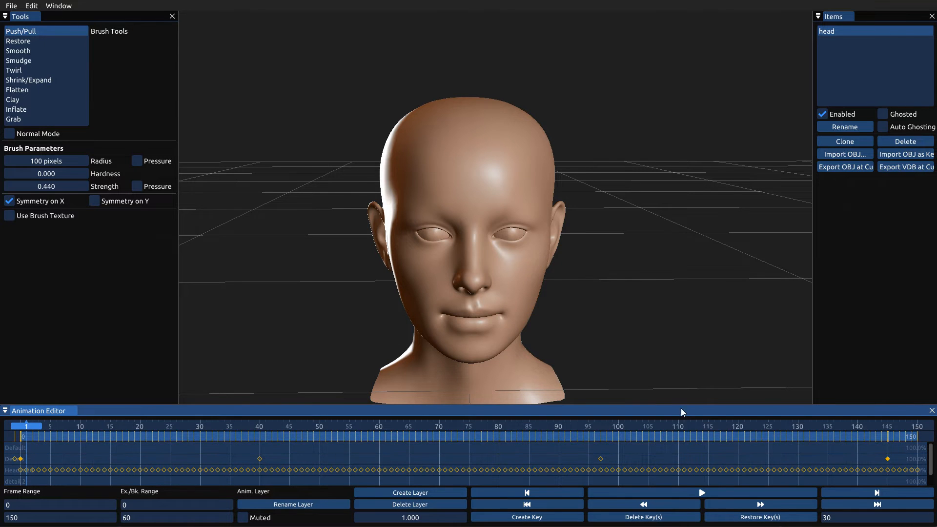
Make the Animation Editor taller so that all the animation layers fit without scrolling.
scroll(935, 456, "down", 1)
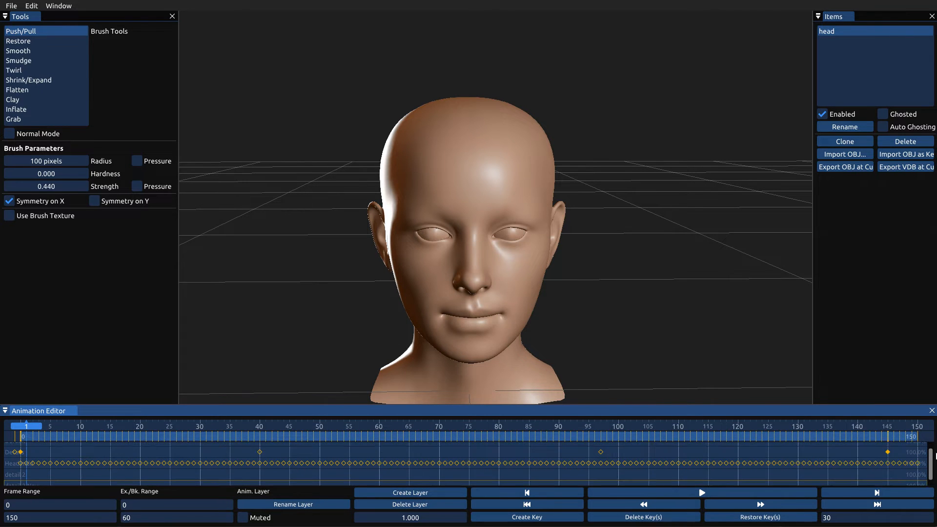
left_click_drag(281, 414, 468, 514)
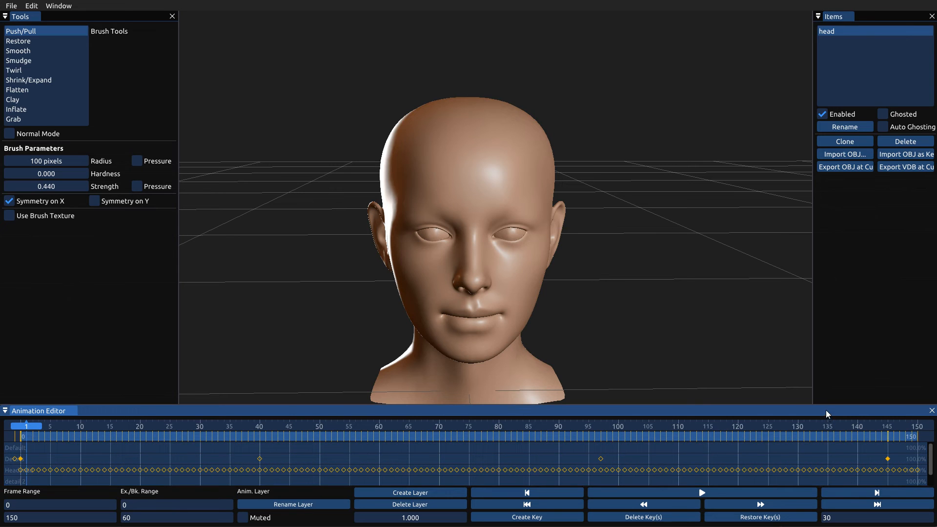
left_click_drag(827, 408, 825, 372)
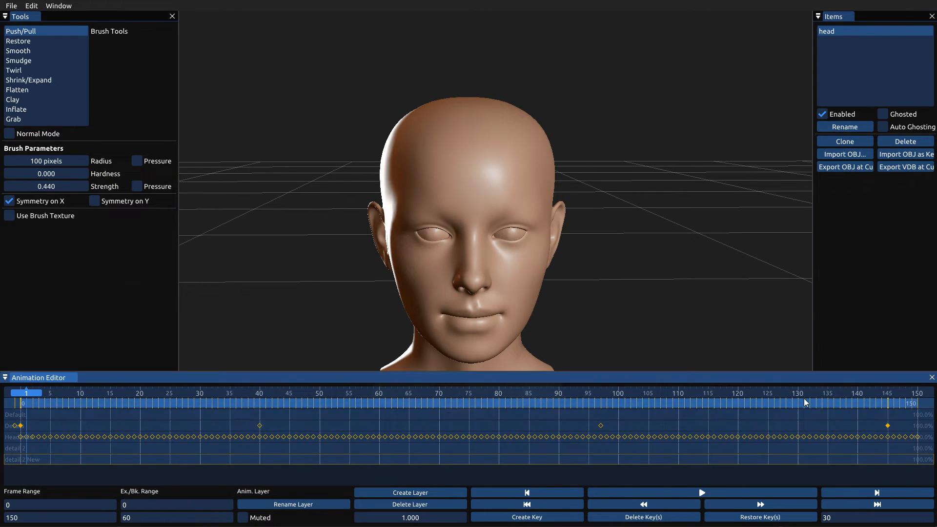
Switch the active layer between Details, detail 2 and detail 2 New, and return the timeline to frame 0.
left_click(16, 448)
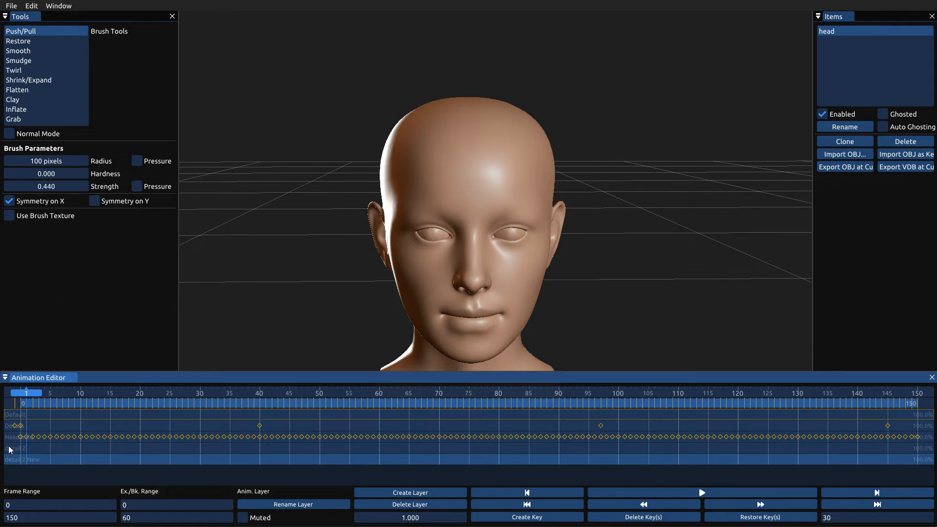
left_click(7, 426)
left_click(15, 448)
left_click(14, 459)
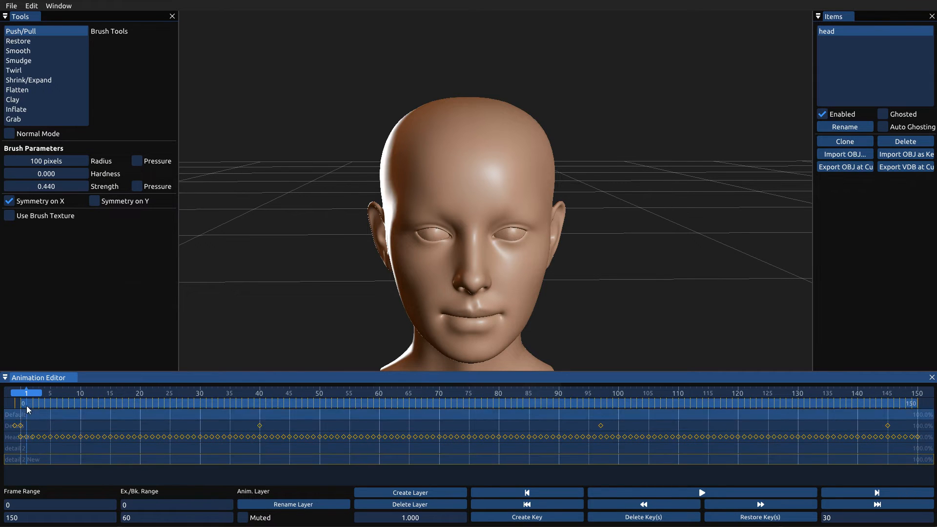
mouse_move(27, 393)
left_mouse_down()
mouse_move(171, 392)
mouse_move(20, 411)
left_mouse_up()
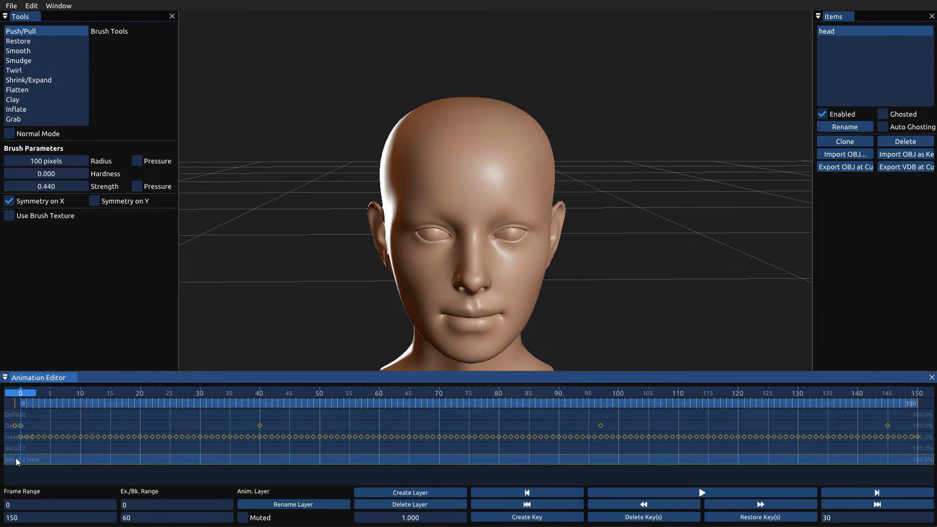
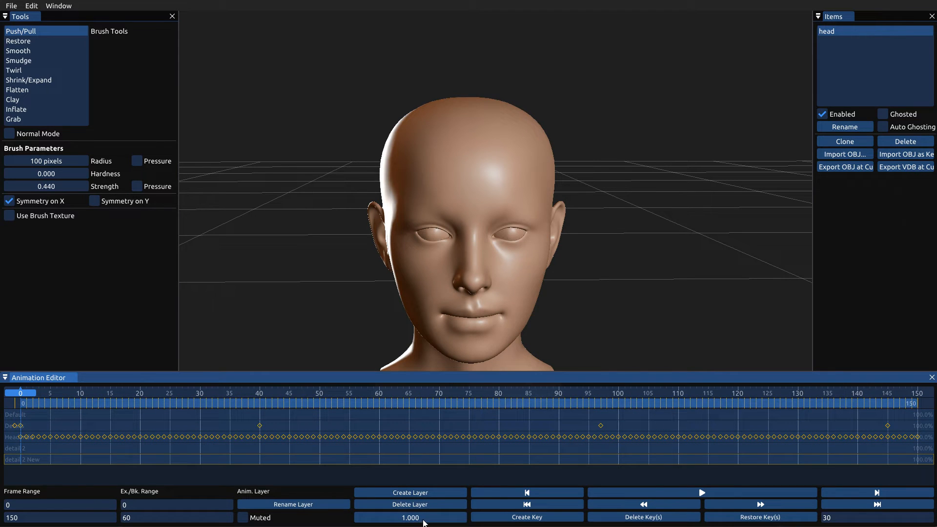
Scrub the head animation between frame 63 and the start of the timeline with the Details layer active.
left_click_drag(79, 394, 397, 405)
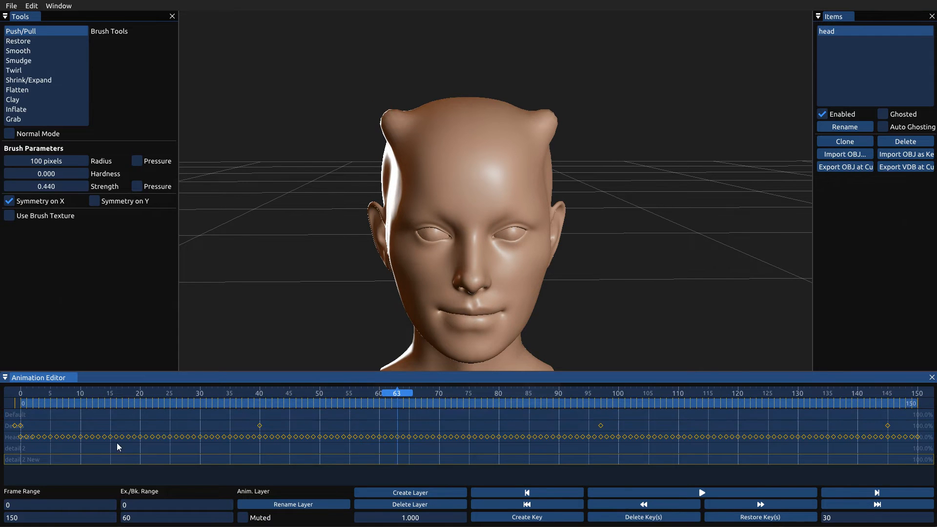
left_click(7, 430)
left_click_drag(375, 522, 412, 523)
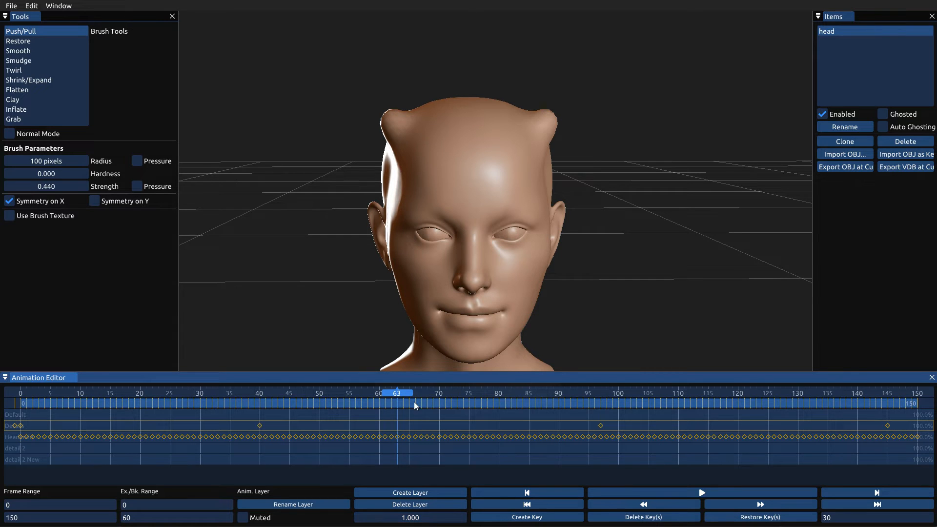
left_click_drag(415, 406, 258, 422)
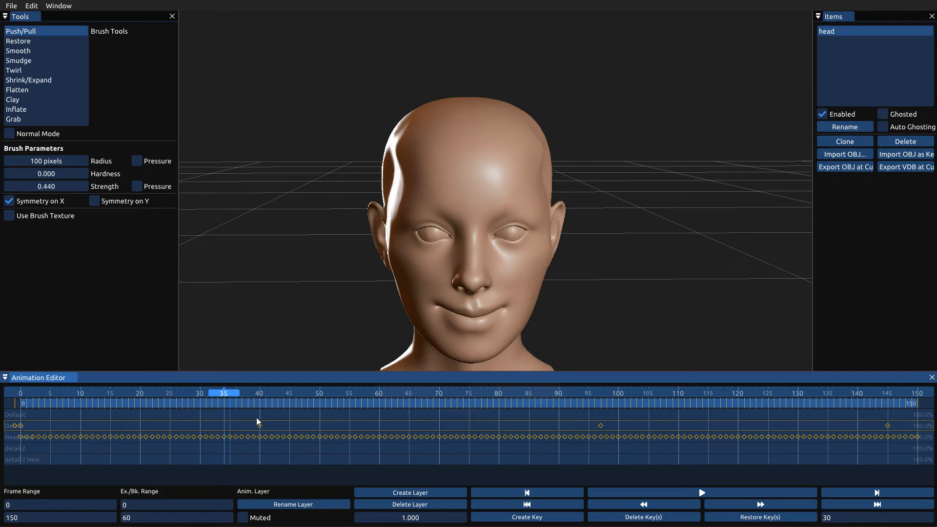
left_click_drag(129, 423, 14, 435)
Make detail 2 the active animation layer and create a key on it at frame 0.
left_click(33, 460)
left_click(42, 449)
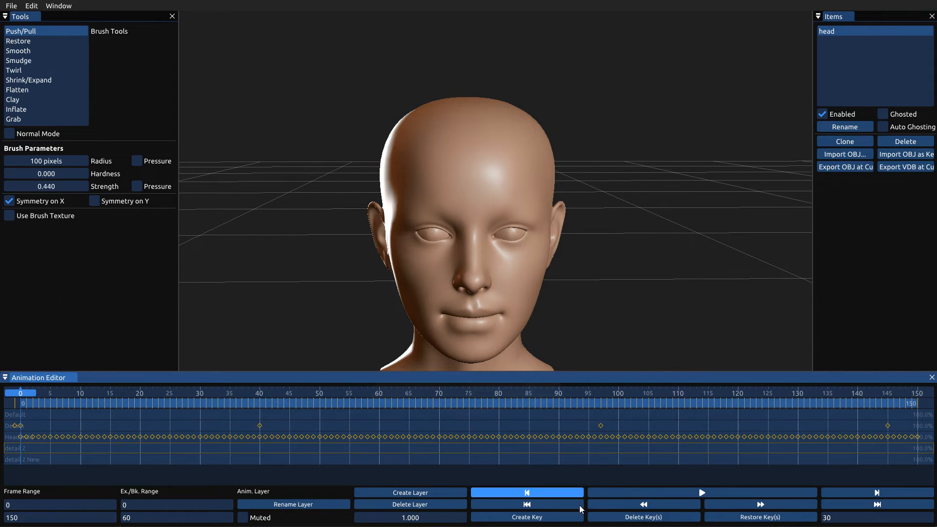
left_click(527, 517)
Pull the chin downward with the Grab brush at frame 72 on the detail 2 layer, and move that key to frame 98.
left_click_drag(27, 393, 451, 394)
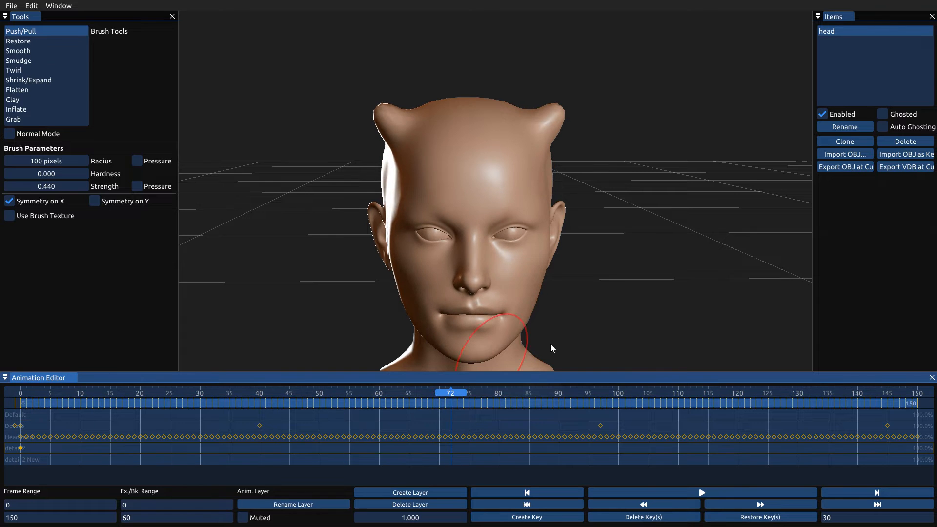
middle_click_drag(565, 317, 568, 232)
mouse_move(505, 236)
left_mouse_down("alt")
mouse_move(567, 239)
mouse_move(489, 256)
mouse_move(460, 292)
mouse_move(489, 302)
mouse_move(616, 309)
mouse_move(499, 313)
mouse_move(572, 312)
left_mouse_up("alt")
left_click(38, 119)
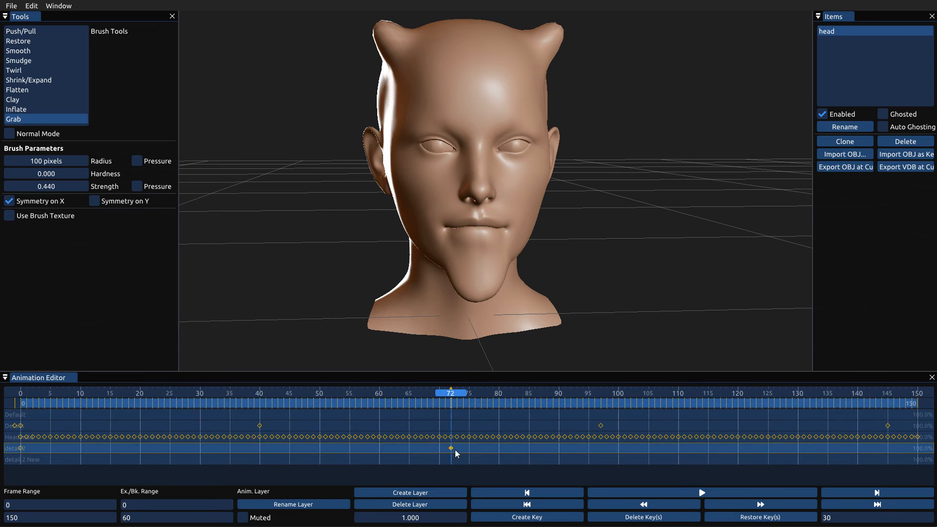
left_click_drag(453, 396, 608, 416)
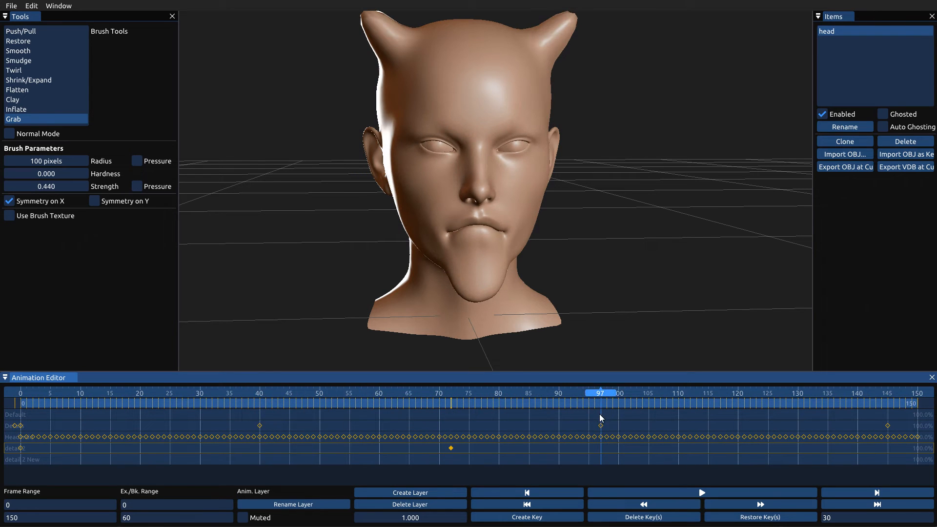
left_click_drag(601, 450, 607, 448)
At frame 149, return the chin to its original shape with the Restore brush on the detail 2 layer.
left_click_drag(604, 395, 928, 451)
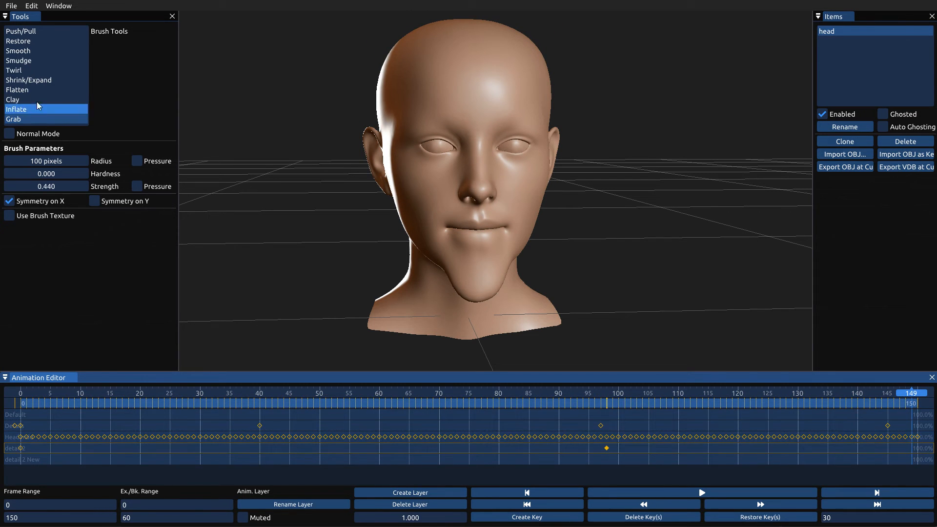
left_click(20, 41)
mouse_move(521, 241)
left_mouse_down("alt")
mouse_move(487, 232)
mouse_move(483, 215)
left_mouse_up("alt")
left_click_drag(482, 249, 471, 301)
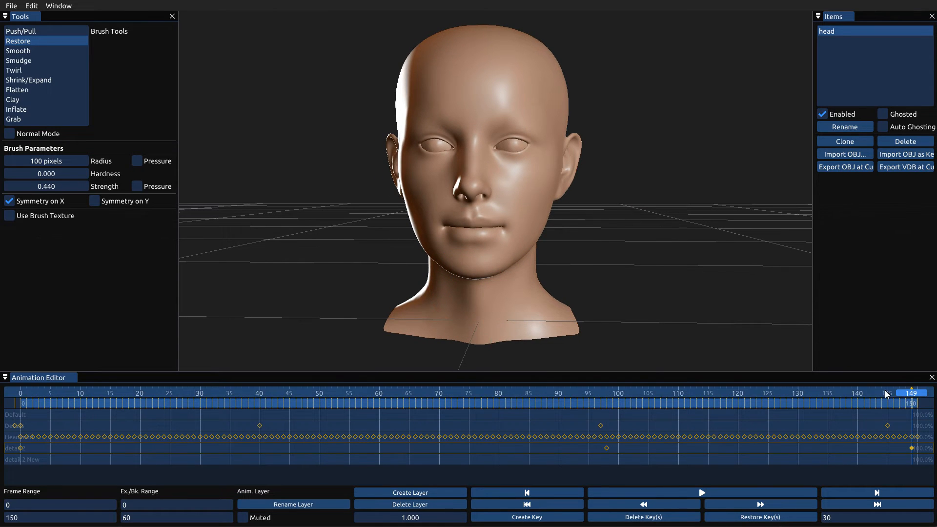
Play the animation from frame 7 to check the combined layers, pausing at frame 57.
left_click_drag(903, 396, 80, 429)
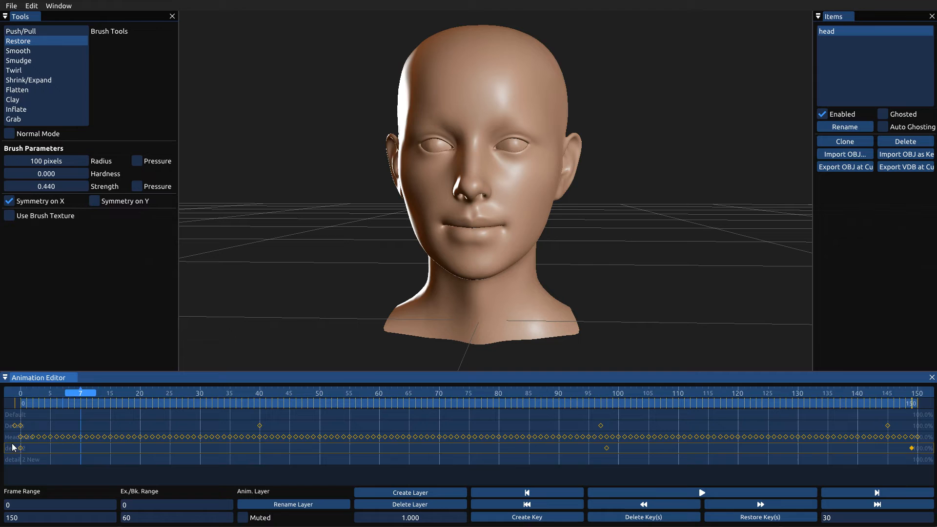
left_click(696, 491)
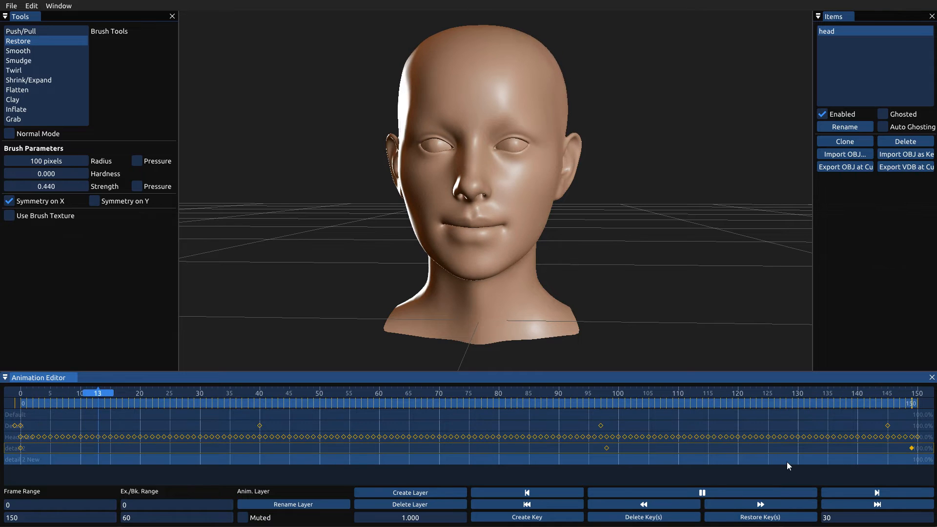
left_click(710, 493)
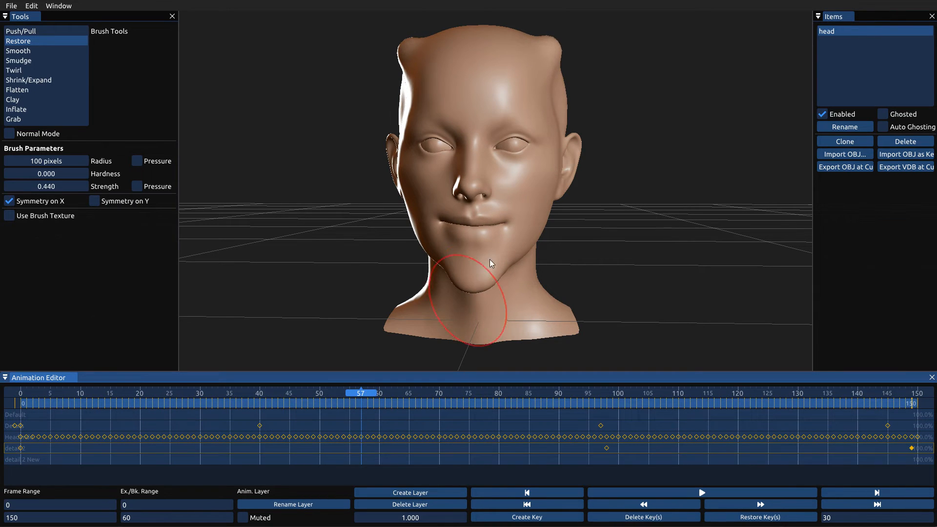
middle_click_drag(460, 298, 540, 285)
Start a new project and frame the default sphere in the viewport.
left_click(13, 6)
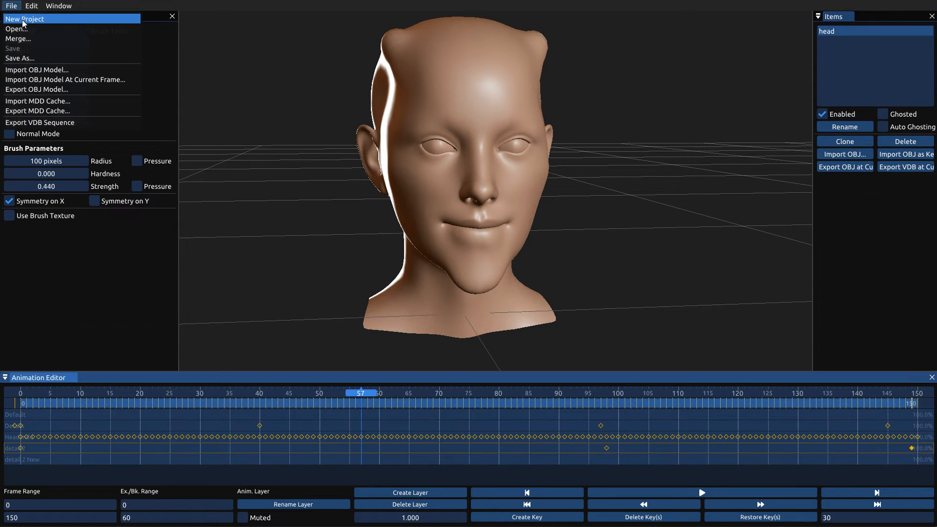
key("Return")
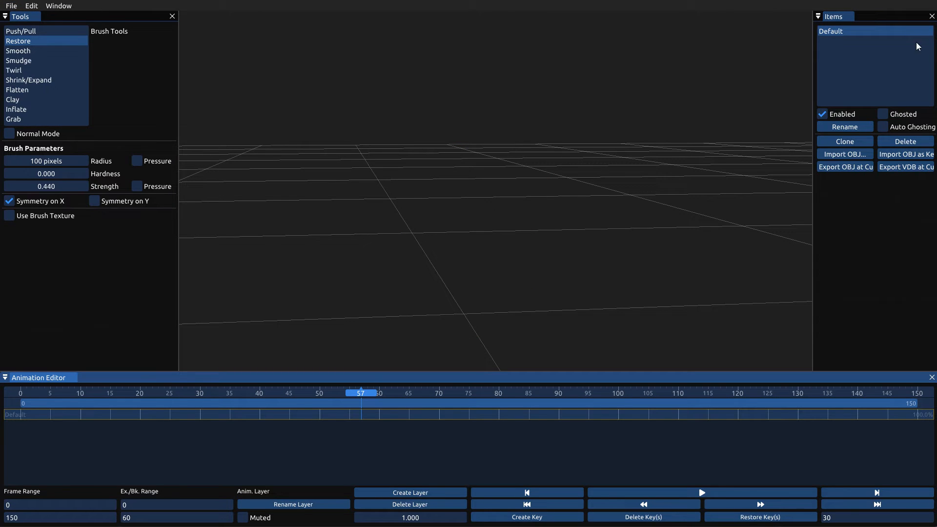
key("f")
middle_click_drag(616, 201, 616, 139)
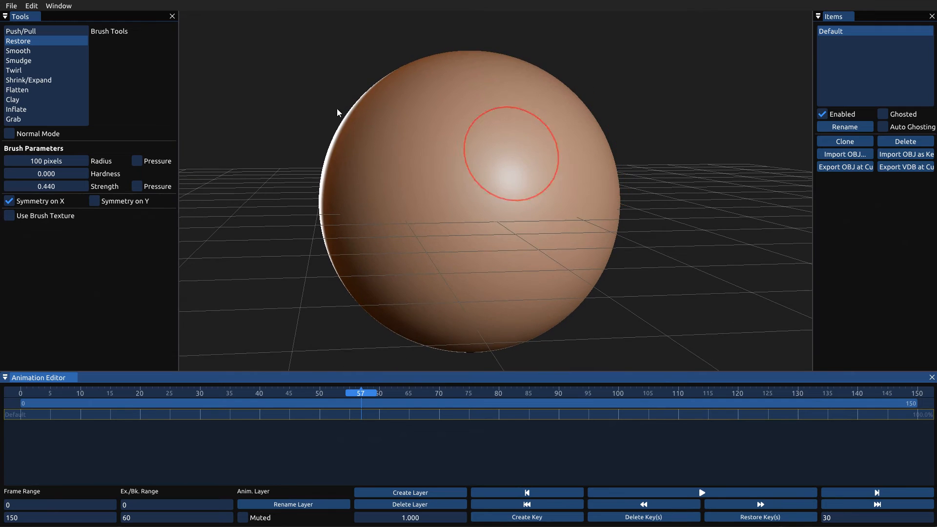
Show the Noise Editor and enable the brush texture for sculpting.
left_click(58, 9)
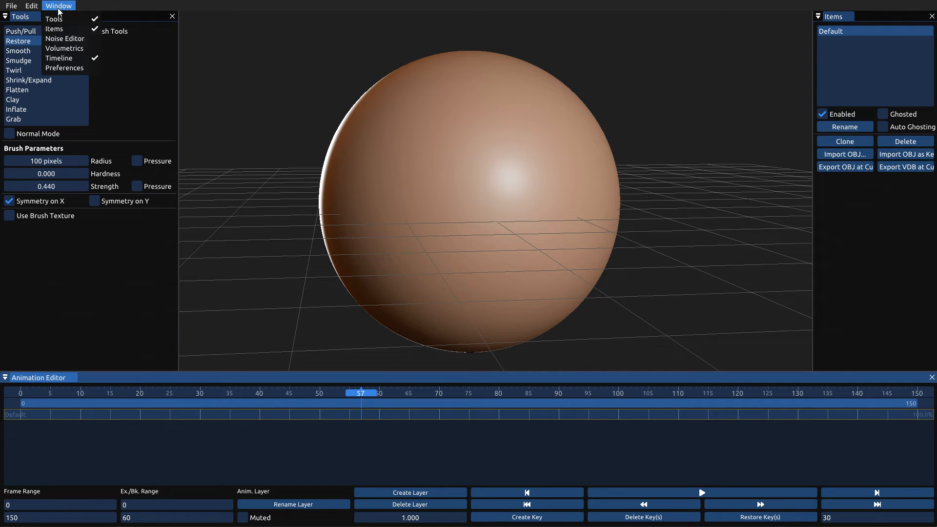
left_click(64, 39)
left_click(471, 187)
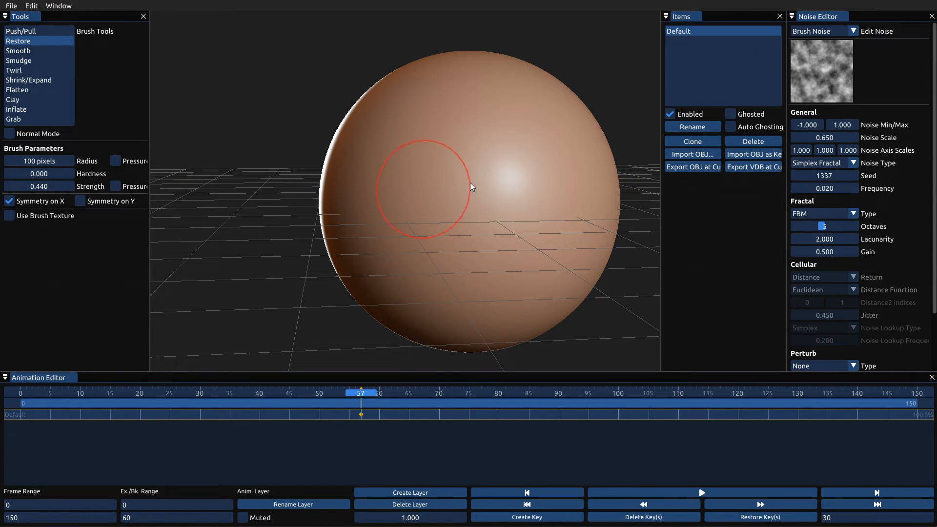
left_click(40, 219)
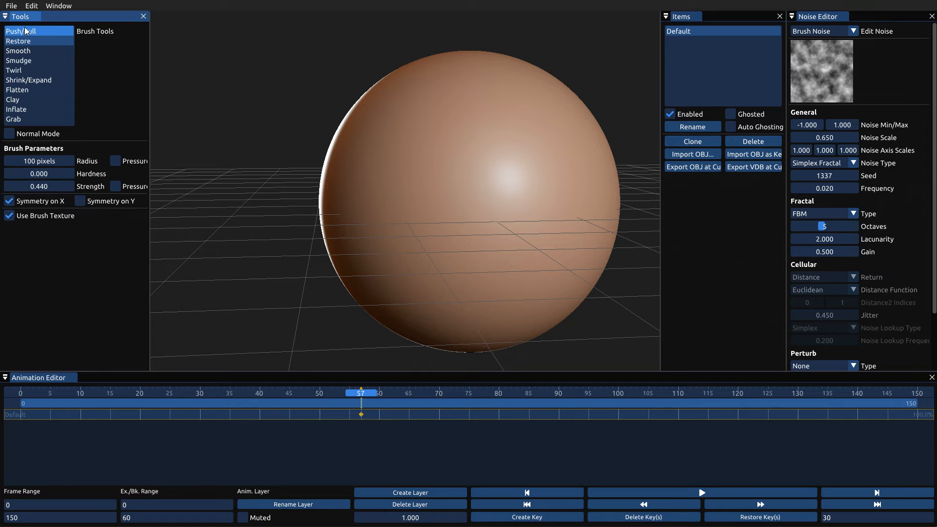
Sculpt noise-textured bumps across the front of the sphere with the Push/Pull brush and smooth part of them.
mouse_move(457, 204)
left_mouse_down()
mouse_move(494, 243)
mouse_move(397, 177)
mouse_move(435, 273)
left_mouse_up()
mouse_move(468, 234)
left_mouse_down("shift")
mouse_move(419, 215)
mouse_move(712, 191)
left_mouse_up("shift")
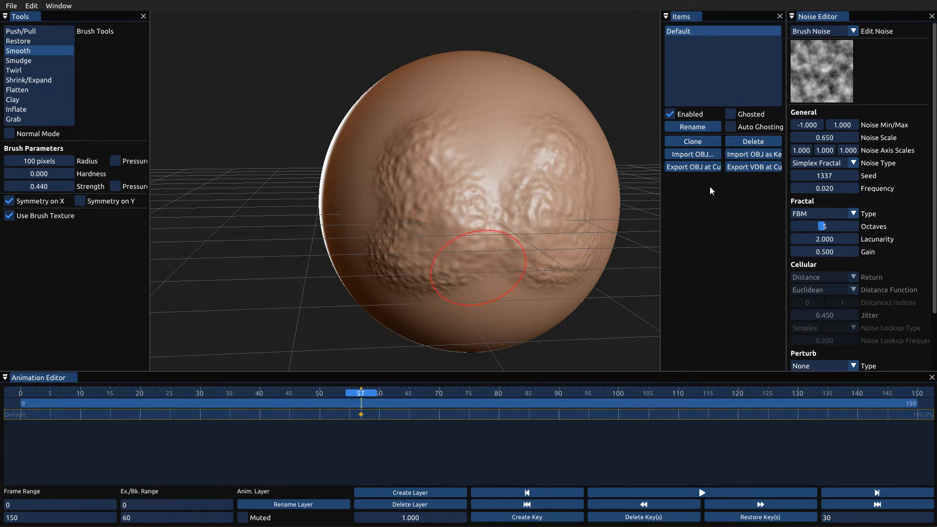
Set the brush noise's fractal type to Rigid Multi and sculpt more texture across the sphere.
left_click(801, 218)
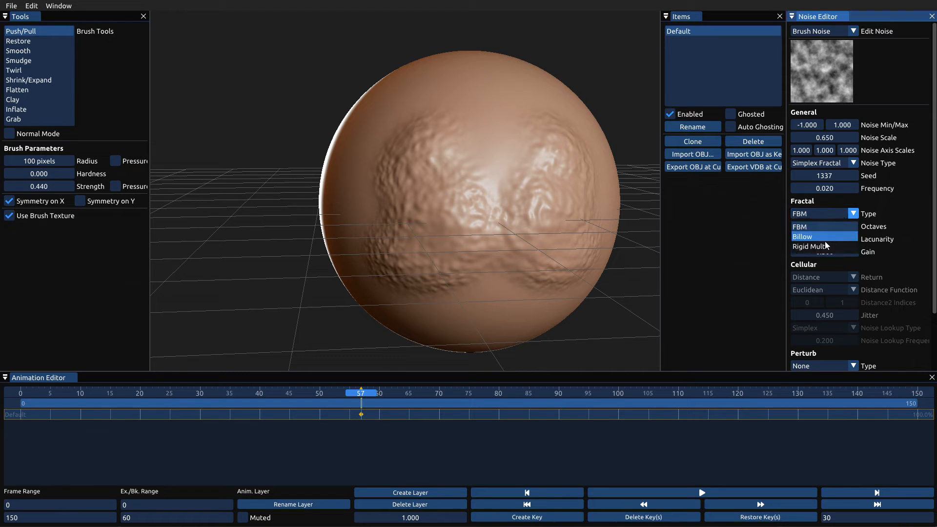
left_click(821, 246)
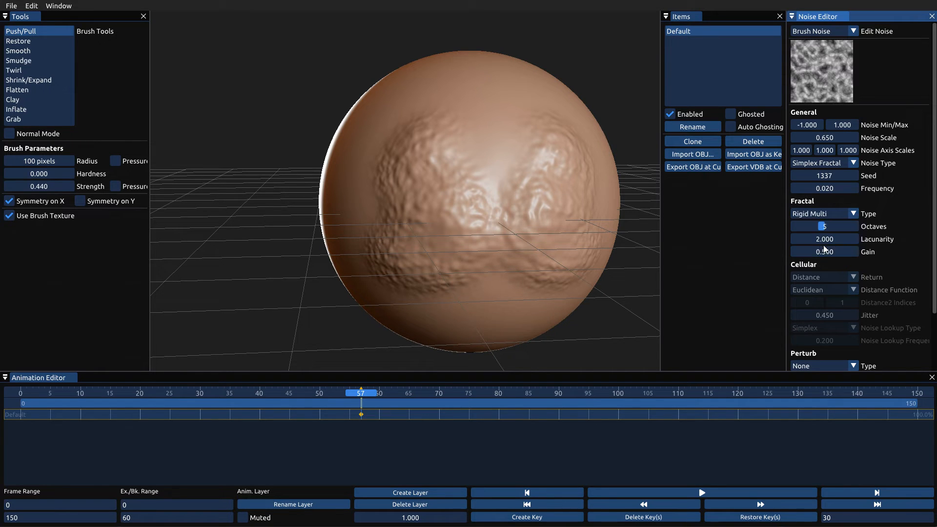
mouse_move(525, 222)
left_mouse_down()
mouse_move(516, 214)
mouse_move(598, 199)
left_mouse_up()
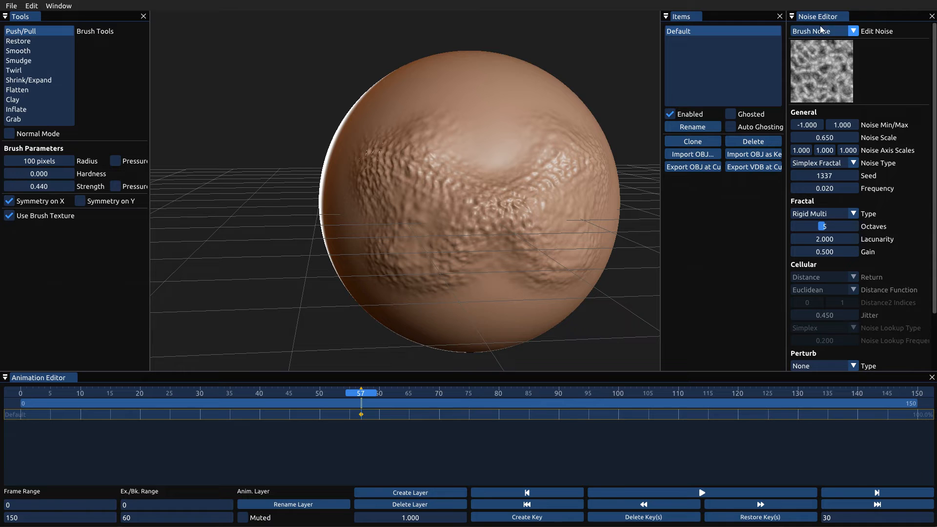
Close the Animation Editor and dock the Noise Editor as a full-height panel beside Items.
left_click_drag(816, 19, 429, 189)
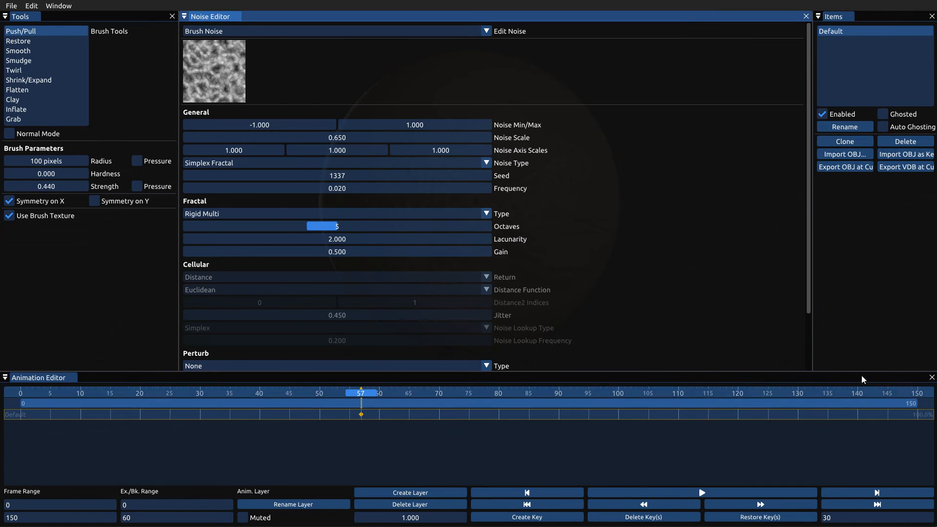
left_click_drag(405, 25, 452, 131)
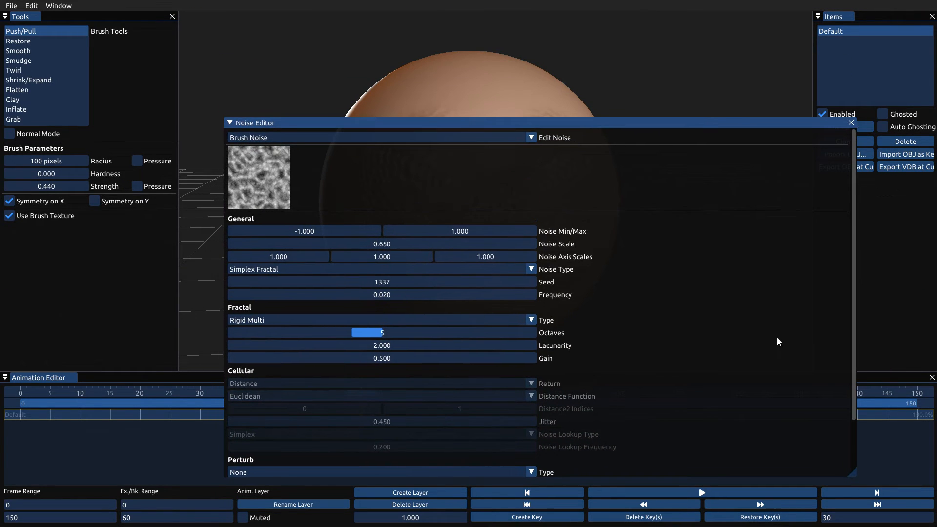
left_click(932, 378)
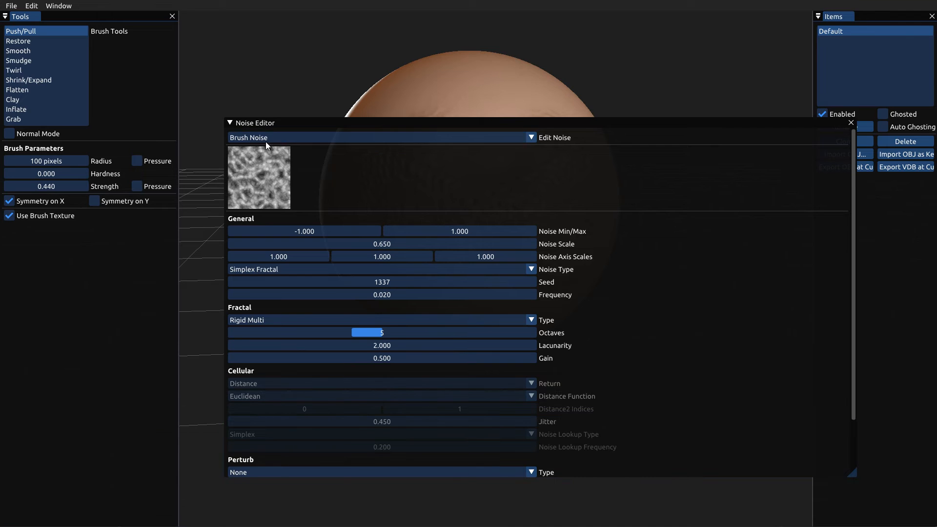
left_click_drag(850, 473, 536, 513)
left_click_drag(415, 140, 930, 275)
Narrow the Noise Editor and Items panels to enlarge the viewport, and recenter the sphere in it.
middle_click_drag(414, 244, 207, 255, "alt")
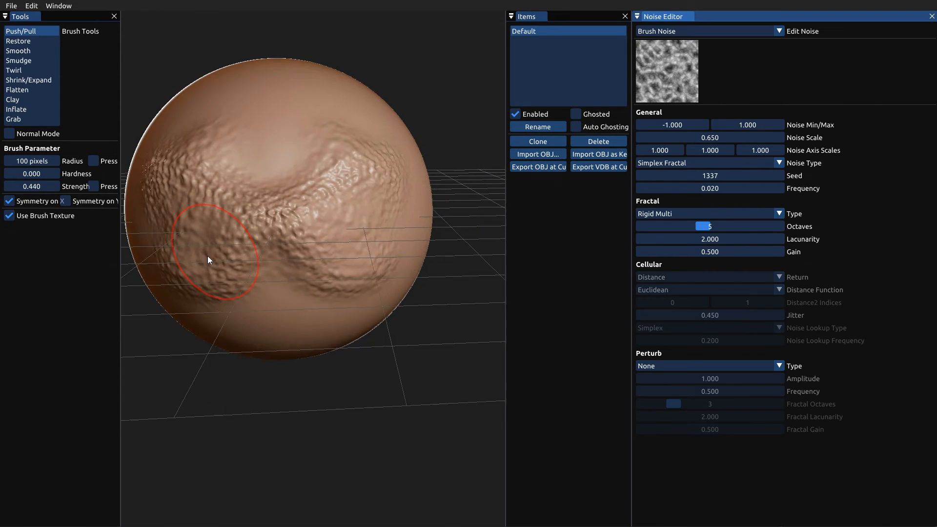
left_click_drag(306, 238, 520, 224, "alt")
left_click_drag(631, 307, 767, 308)
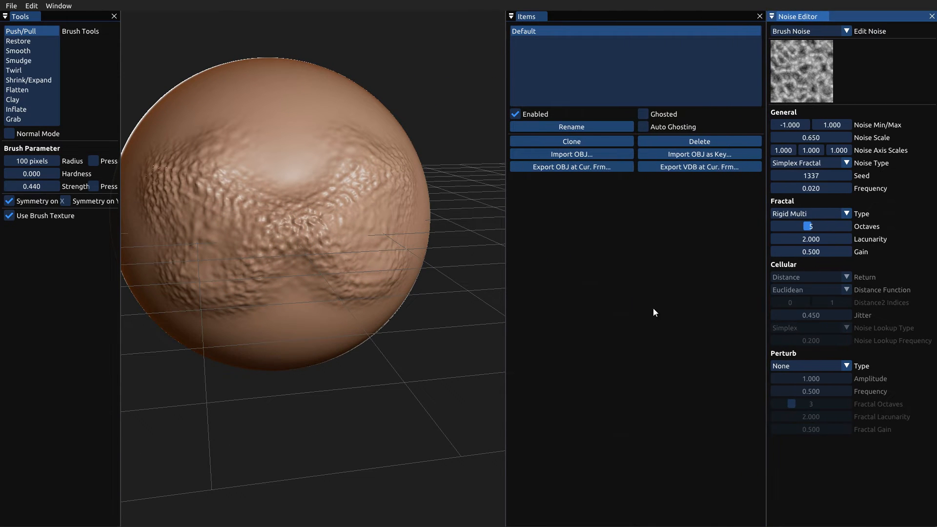
left_click_drag(506, 323, 622, 324)
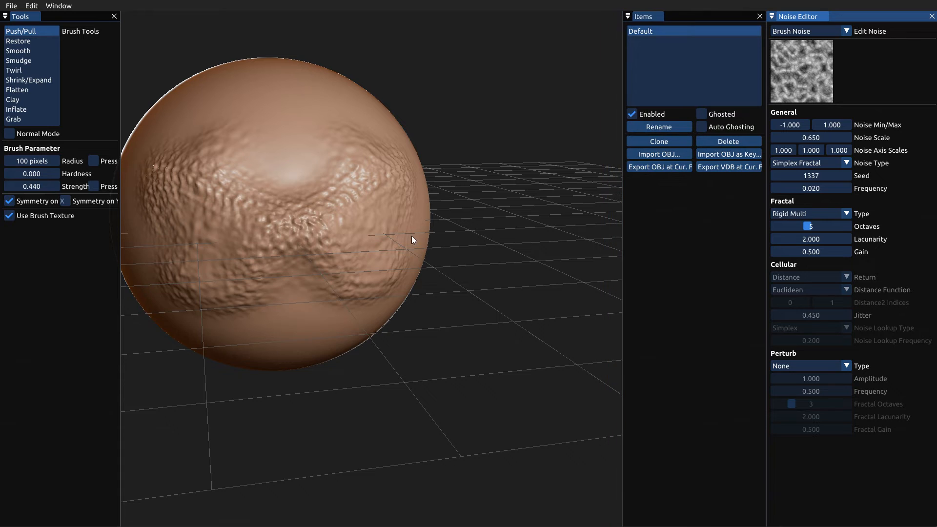
middle_click_drag(411, 236, 609, 294, "alt")
Change the brush noise type to Cellular.
left_click(848, 162)
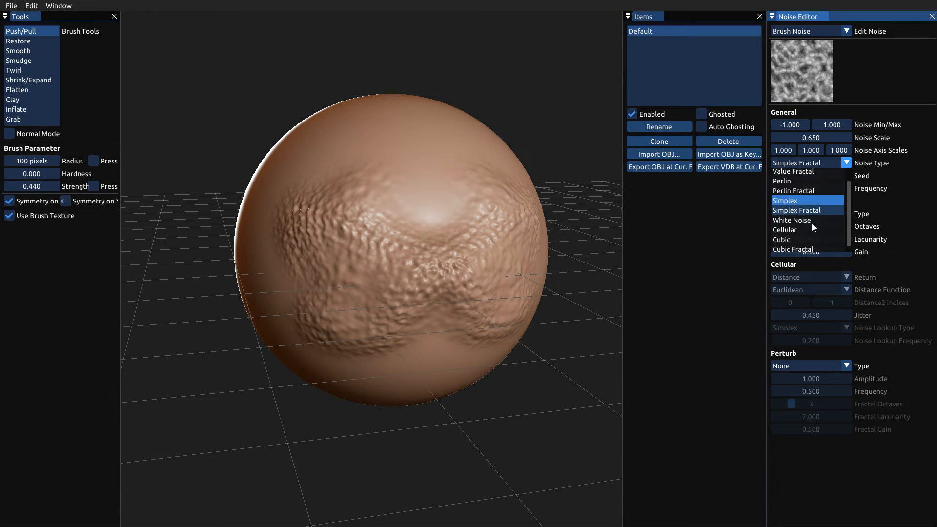
left_click_drag(850, 229, 848, 237)
left_click(792, 225)
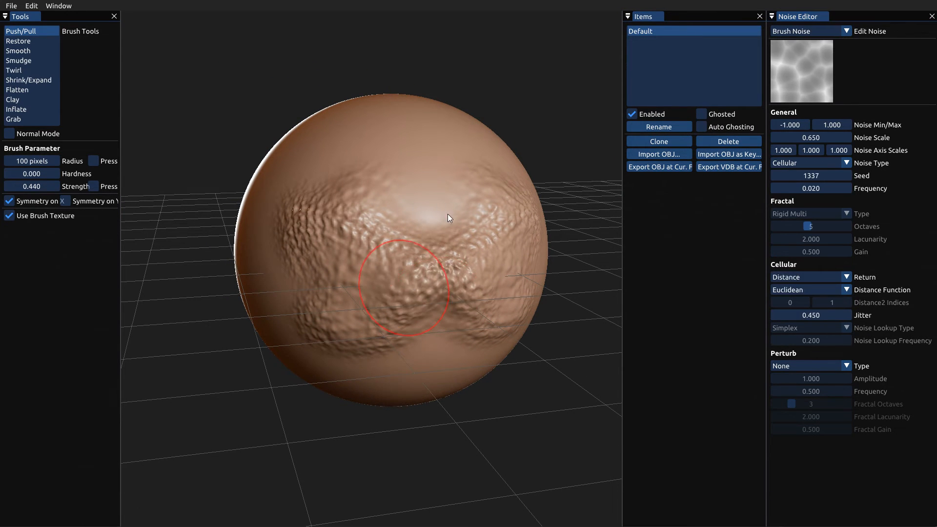
Set the brush to a 212-pixel radius and 0.470 strength, and sculpt cellular texture on a smooth side of the sphere.
mouse_move(447, 214)
middle_mouse_down()
mouse_move(526, 297)
mouse_move(311, 323)
mouse_move(356, 306)
middle_mouse_up()
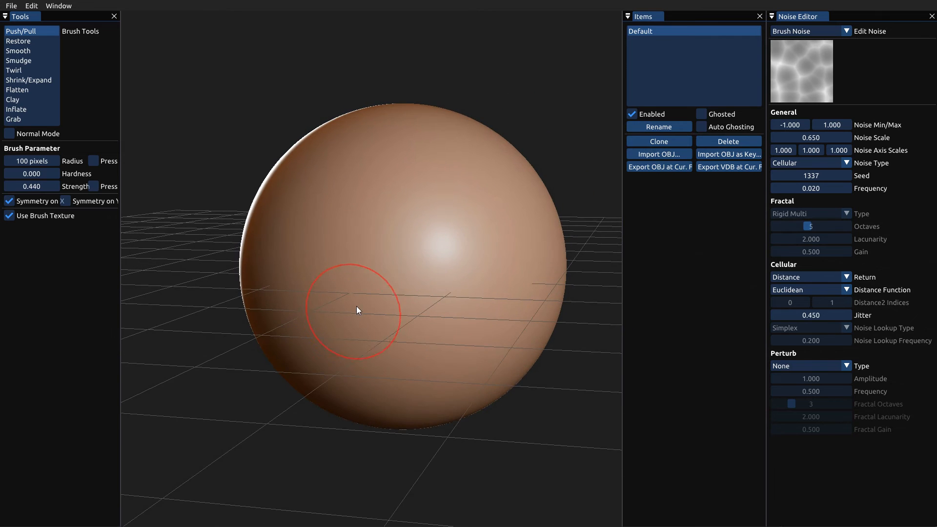
scroll(375, 292, "down", 3)
scroll(375, 291, "up", 2)
right_click_drag(376, 291, 427, 256)
mouse_move(426, 256)
left_mouse_down()
mouse_move(421, 316)
mouse_move(454, 216)
left_mouse_up()
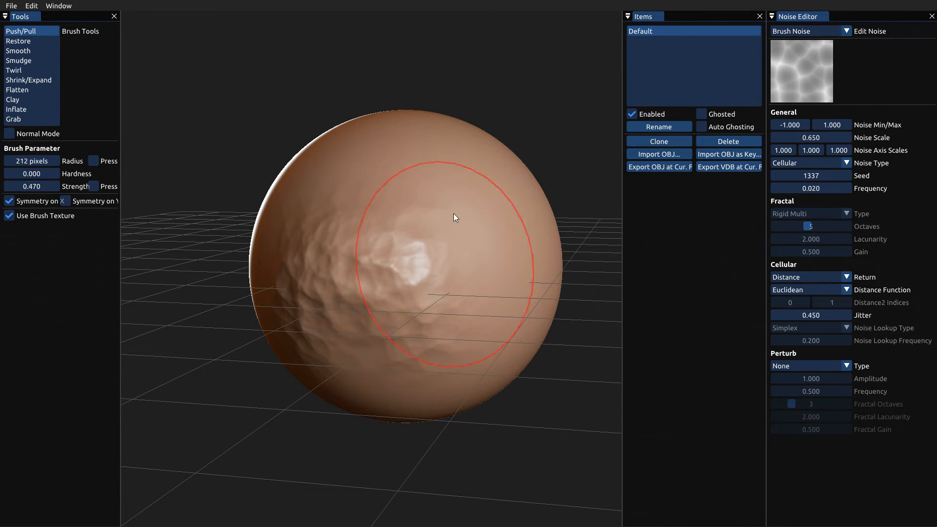
Set the cellular return to Distance2 Sub and the perturb type to Gradient, and sculpt that texture broadly over the sphere.
left_click(807, 276)
left_click(806, 342)
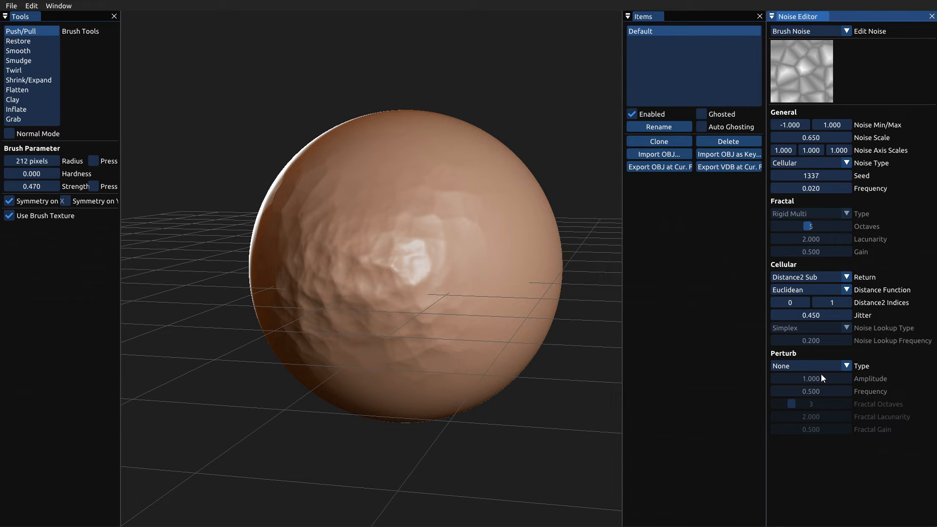
left_click(847, 366)
left_click(819, 390)
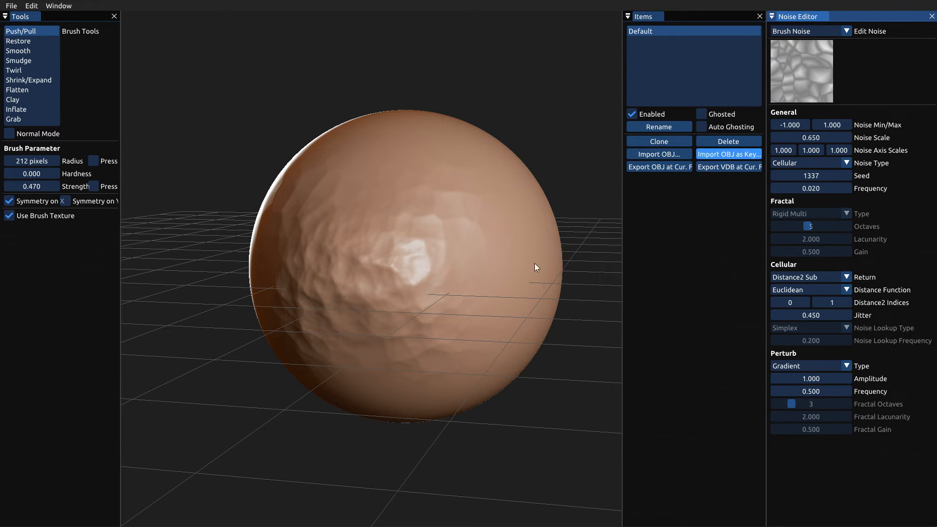
mouse_move(535, 264)
left_mouse_down()
mouse_move(422, 238)
mouse_move(500, 303)
mouse_move(452, 337)
left_mouse_up()
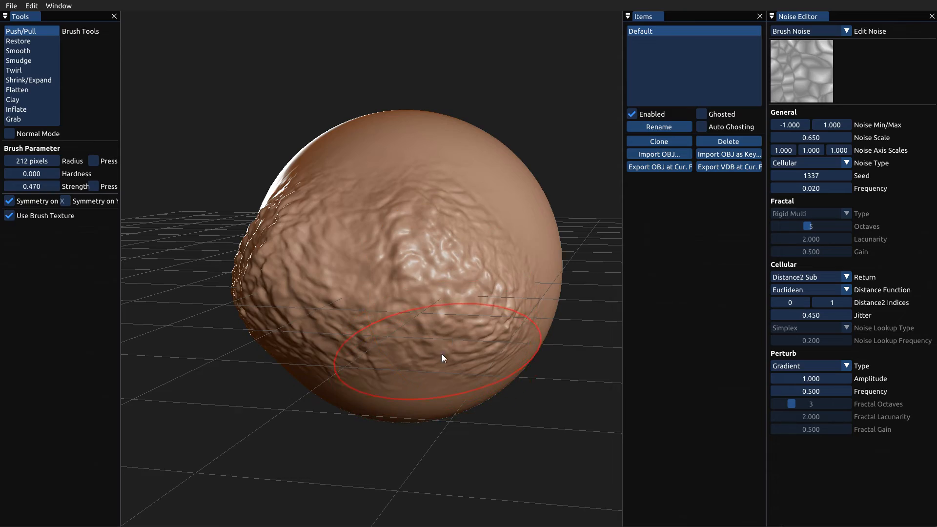
Extend the cellular noise texture over the remaining smooth sides of the sphere with the Push/Pull brush.
middle_click_drag(442, 355, 412, 335)
mouse_move(412, 336)
left_mouse_down()
mouse_move(392, 335)
mouse_move(447, 301)
mouse_move(415, 293)
left_mouse_up()
mouse_move(415, 293)
middle_mouse_down()
mouse_move(307, 324)
mouse_move(337, 307)
middle_mouse_up()
mouse_move(405, 244)
left_mouse_down()
mouse_move(432, 192)
mouse_move(425, 200)
left_mouse_up()
mouse_move(440, 205)
middle_mouse_down()
mouse_move(578, 257)
mouse_move(527, 329)
middle_mouse_up()
mouse_move(520, 327)
left_mouse_down()
mouse_move(465, 289)
mouse_move(446, 368)
left_mouse_up()
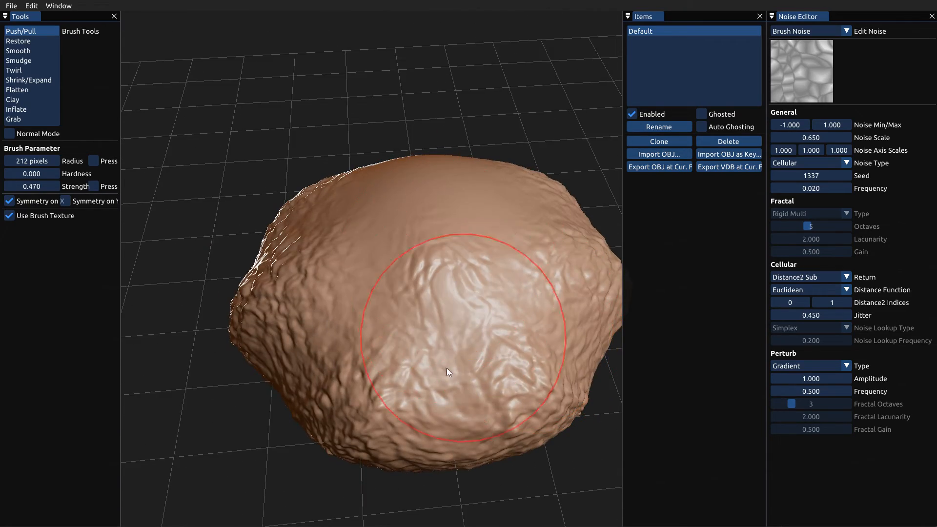
middle_click_drag(447, 368, 447, 274)
mouse_move(447, 274)
left_mouse_down()
mouse_move(341, 250)
mouse_move(372, 236)
left_mouse_up()
middle_click_drag(372, 236, 385, 405)
mouse_move(354, 274)
left_mouse_down()
mouse_move(438, 305)
mouse_move(333, 438)
left_mouse_up()
Smooth parts of the textured sphere with the 212-pixel Smooth brush.
middle_click_drag(321, 253, 525, 360)
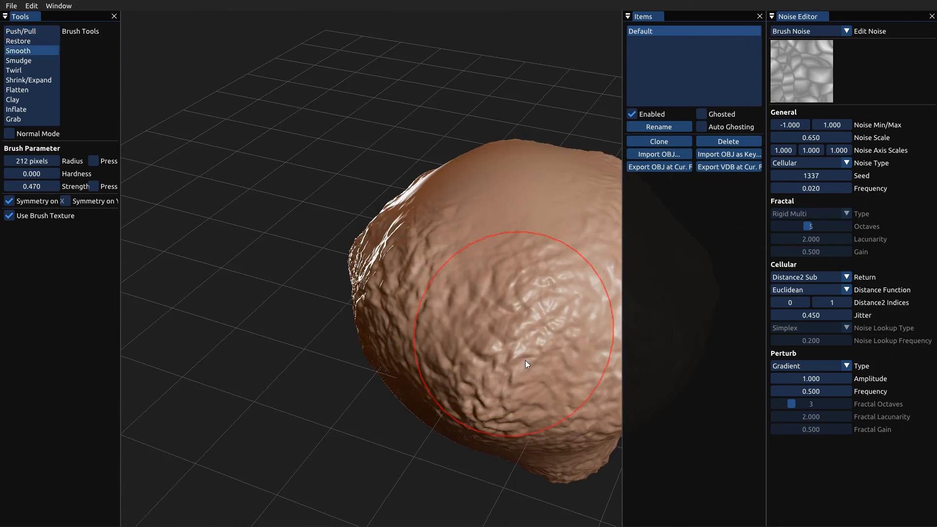
left_click_drag(525, 360, 493, 373)
mouse_move(492, 373)
middle_mouse_down()
mouse_move(495, 337)
mouse_move(396, 341)
mouse_move(550, 335)
mouse_move(470, 288)
middle_mouse_up()
key("shift")
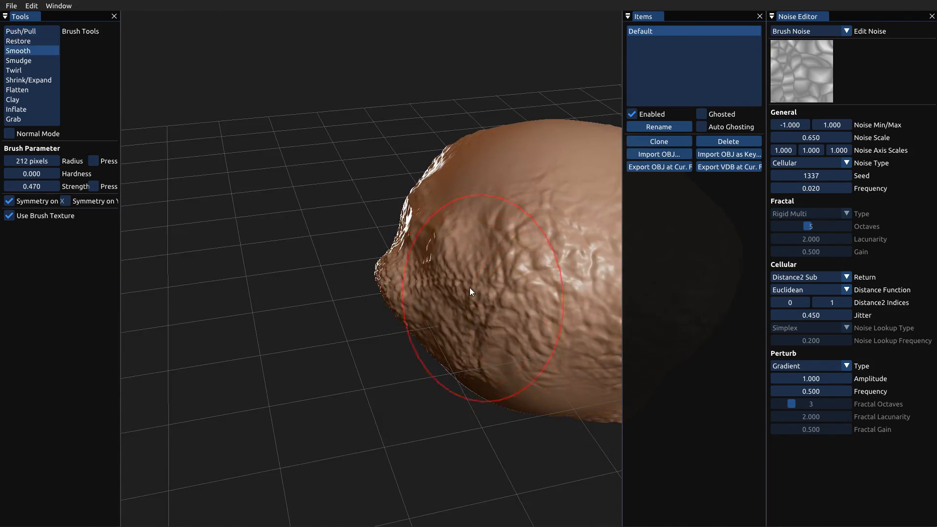
mouse_move(418, 268)
middle_mouse_down()
mouse_move(501, 323)
mouse_move(291, 328)
mouse_move(351, 296)
mouse_move(415, 368)
mouse_move(374, 276)
mouse_move(452, 409)
middle_mouse_up()
mouse_move(452, 409)
left_mouse_down()
mouse_move(437, 400)
mouse_move(479, 405)
left_mouse_up()
key("shift")
mouse_move(419, 275)
middle_mouse_down()
mouse_move(378, 402)
mouse_move(365, 362)
mouse_move(409, 362)
mouse_move(470, 333)
middle_mouse_up()
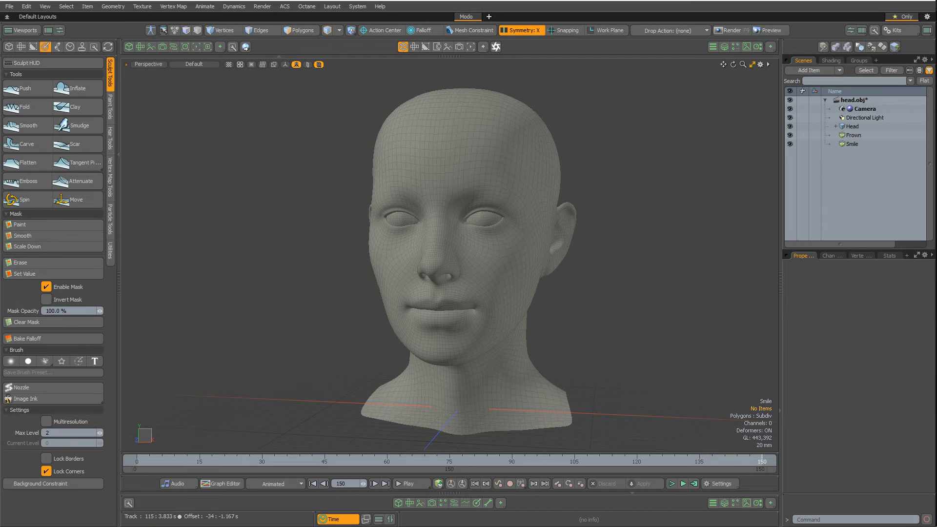
Switch to Modo and close the head.obj scene without saving its changes.
key("ctrl+w")
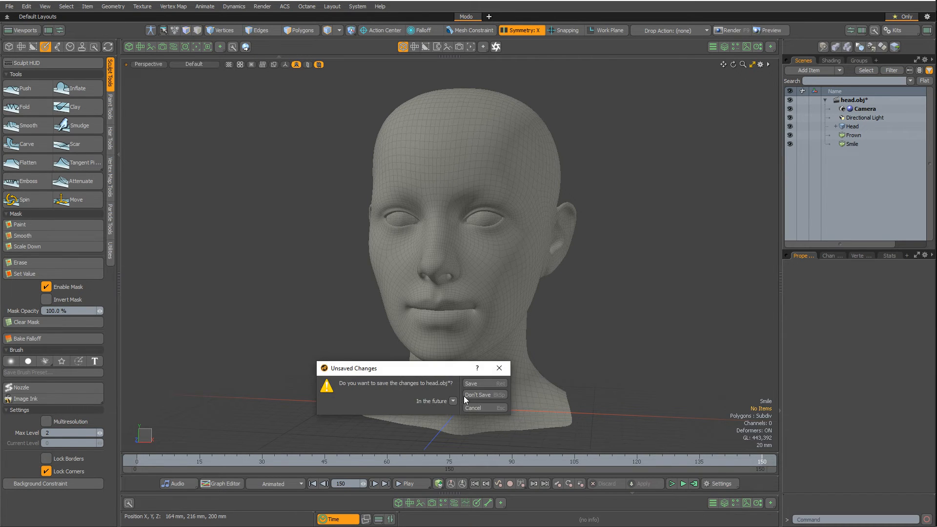
left_click(486, 396)
left_click_drag(508, 368, 455, 341, "alt")
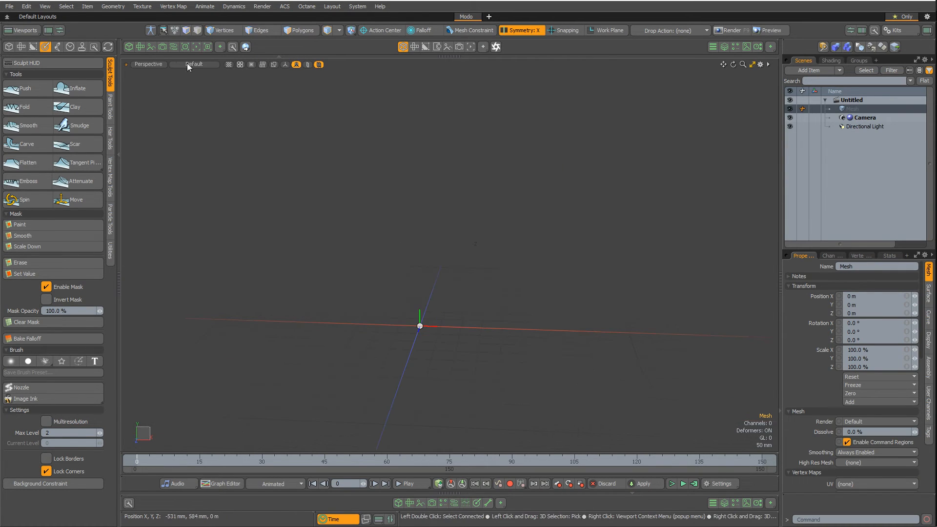
Add a plane primitive to the new empty scene.
left_click(9, 47)
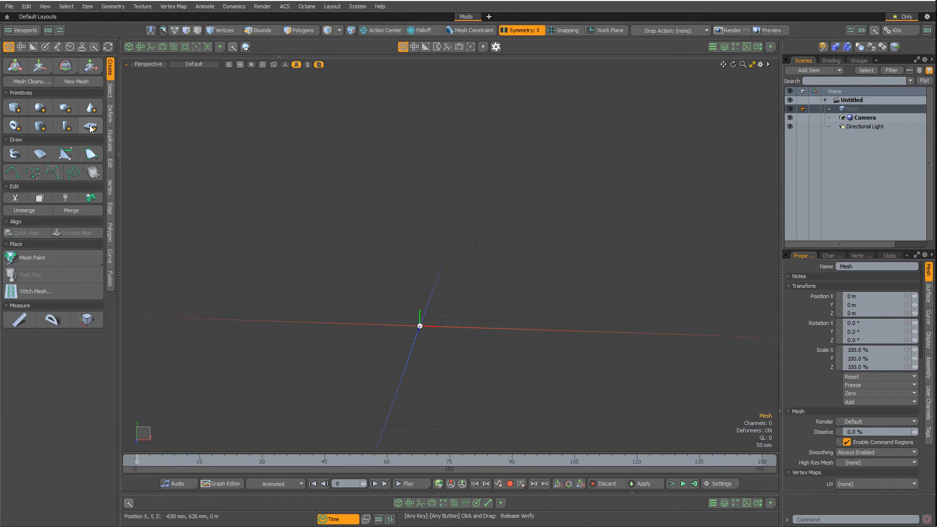
left_click(91, 128)
left_click_drag(468, 264, 489, 306, "alt")
Subdivide the plane's polygons repeatedly into a dense grid, starting with the Faceted method at 0% fractal.
key("3")
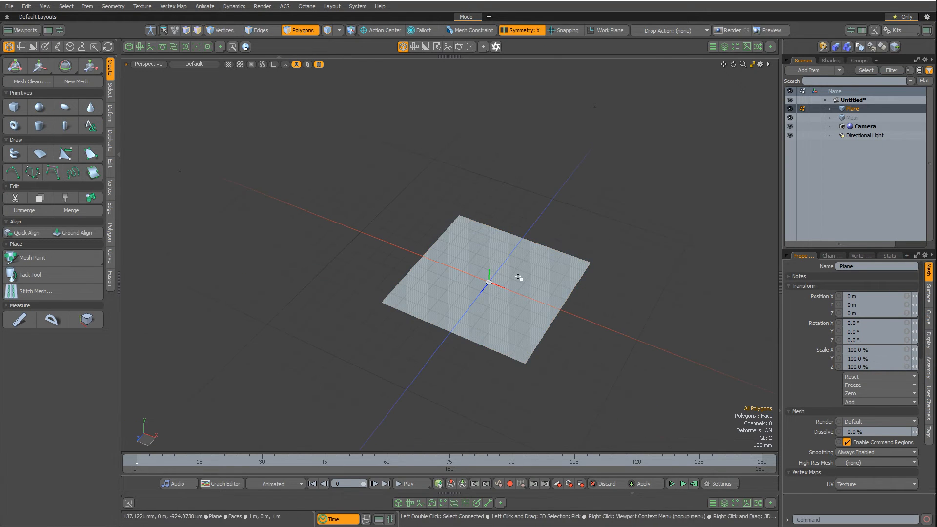
left_click_drag(540, 368, 527, 346, "alt")
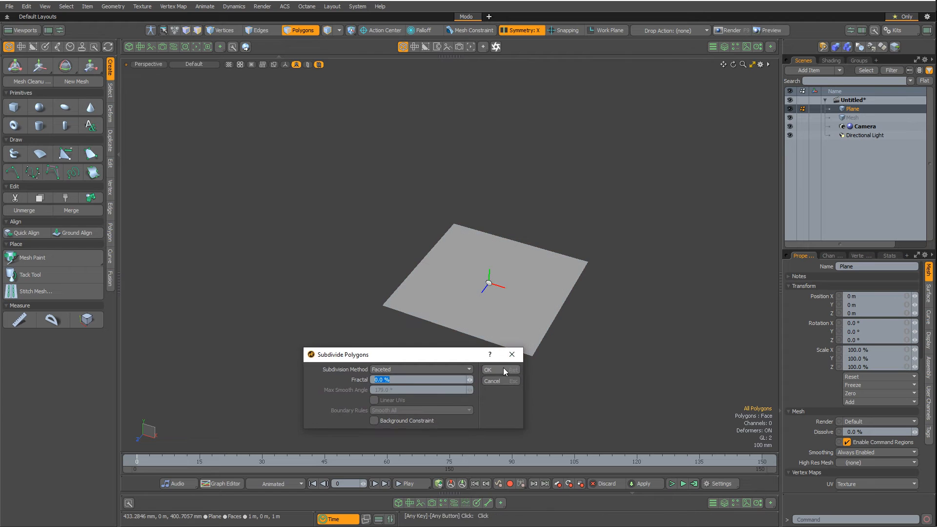
left_click(504, 369)
left_click(508, 370)
left_click(507, 370)
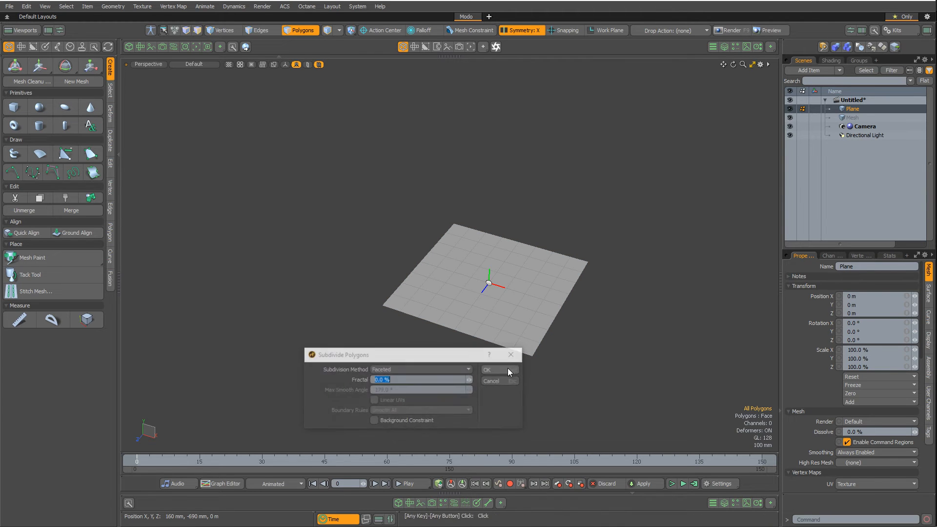
left_click(508, 370)
scroll(506, 358, "up", 6)
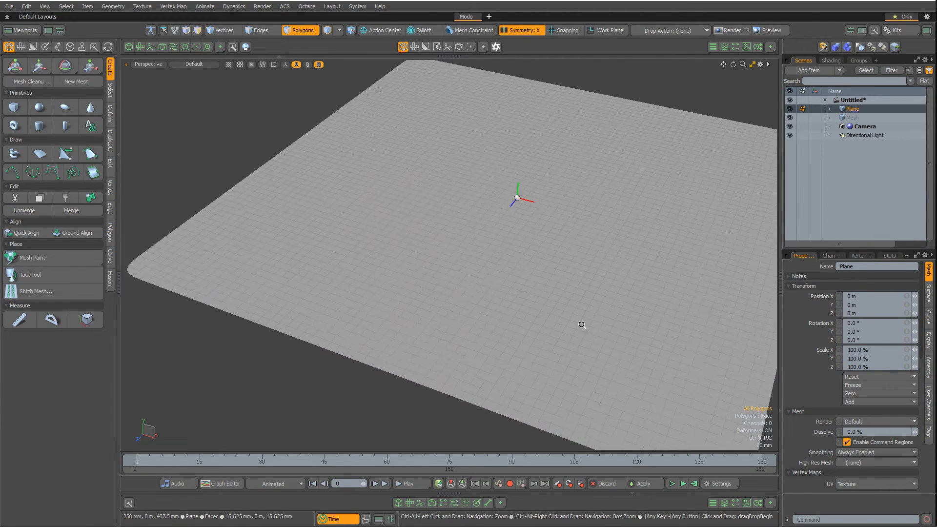
scroll(604, 326, "down", 5)
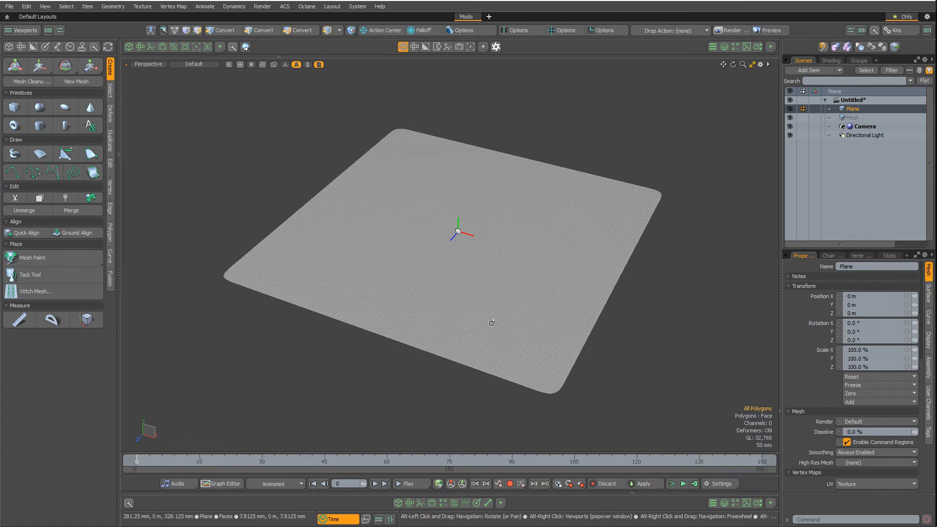
left_click_drag(493, 322, 500, 294, "alt")
key("d")
Turn off X symmetry and rotate all of the plane's polygons about the Z axis into a slope.
key("5")
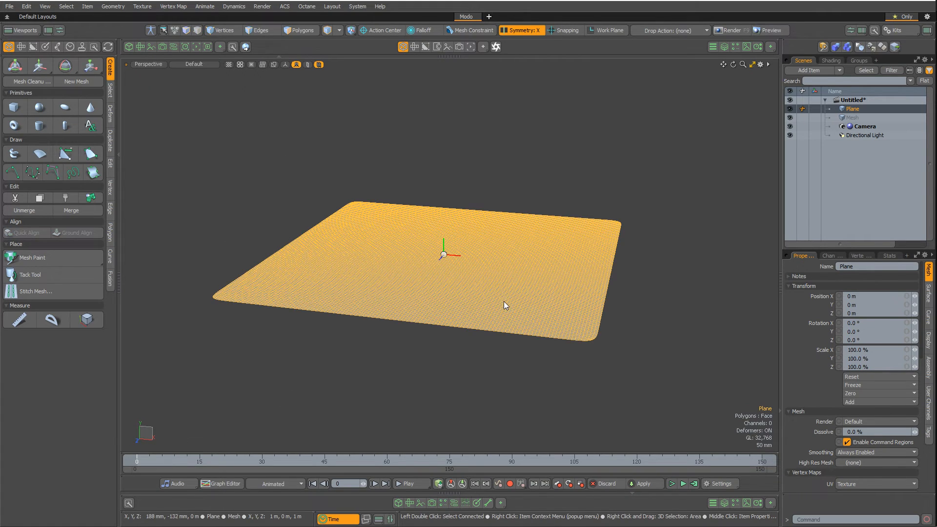
key("3")
key("e")
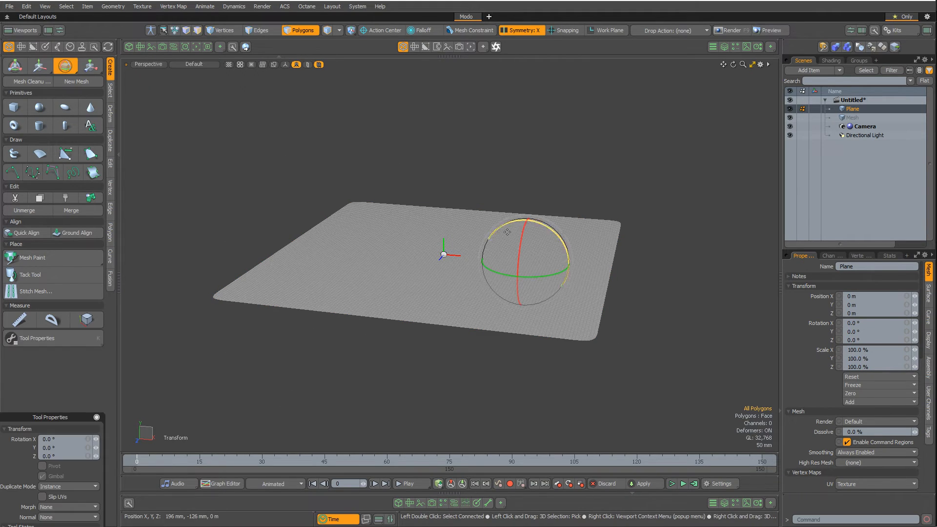
left_click_drag(548, 228, 564, 245)
key("ctrl+z")
left_click(522, 32)
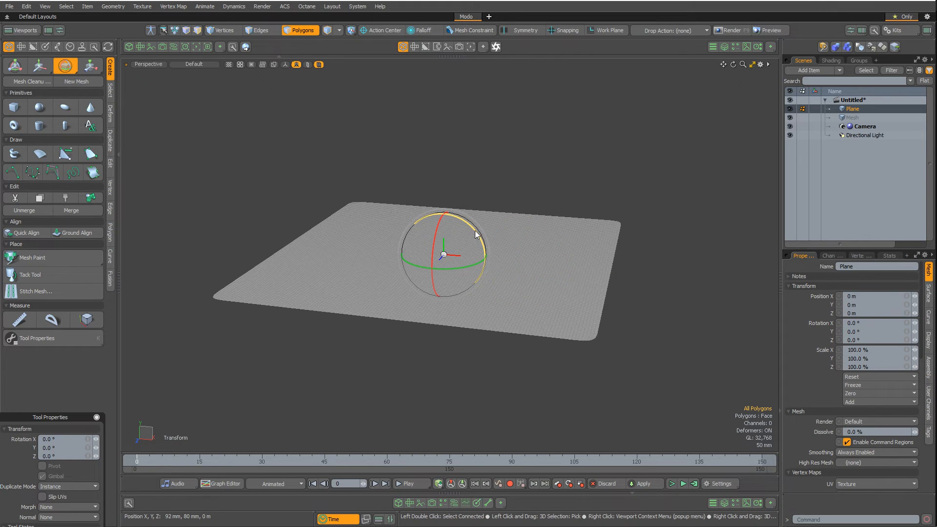
left_click_drag(475, 232, 491, 248)
key("q")
scroll(519, 219, "down", 3)
left_click_drag(529, 213, 513, 223, "alt")
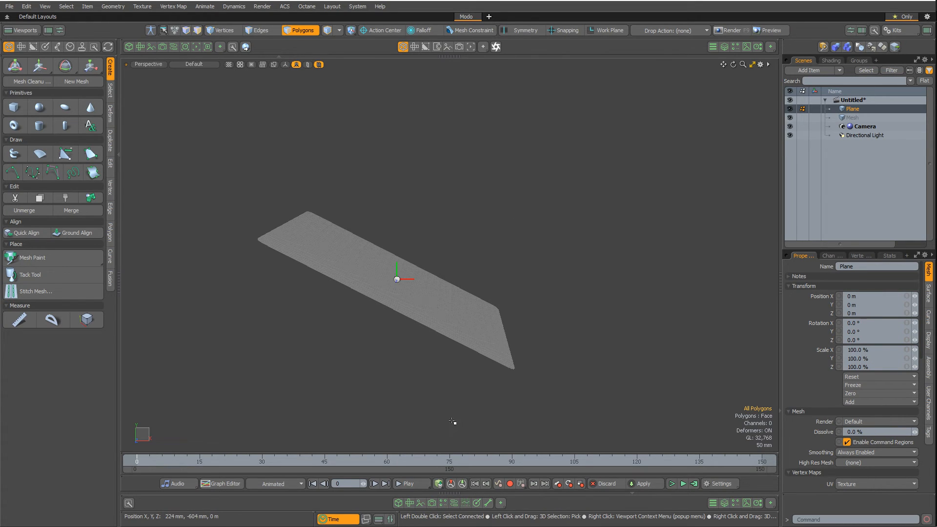
Bend the lower part of the sloped plane by about 35° in the front view to form a curved ramp.
key("ctrl+b")
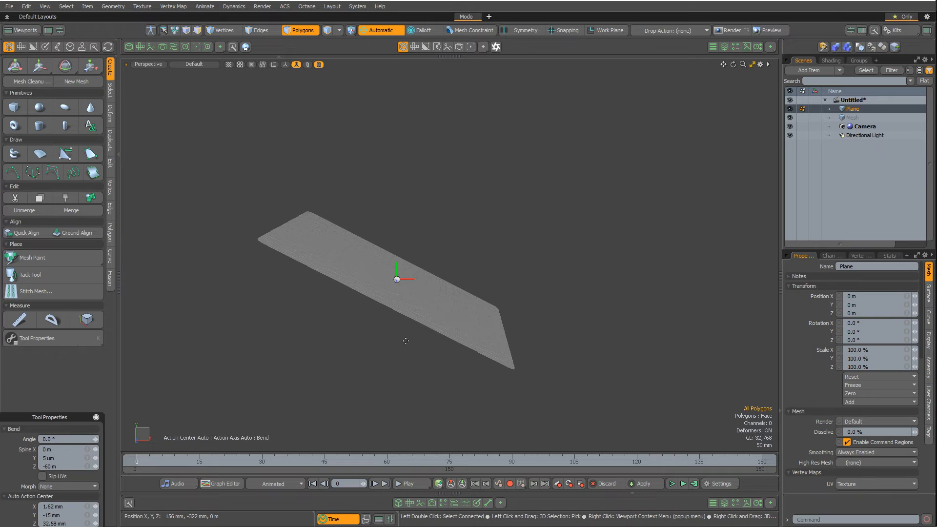
key("KP_3")
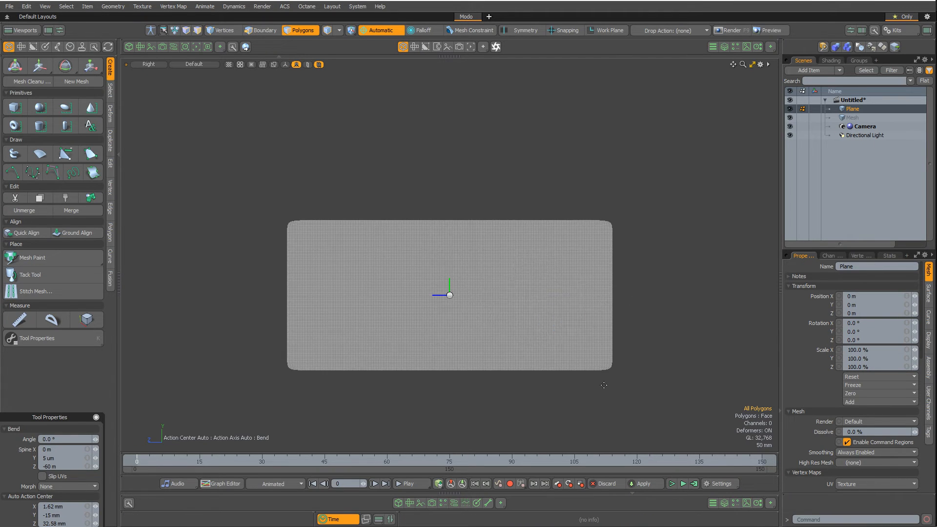
key("KP_1")
left_click_drag(320, 267, 401, 264)
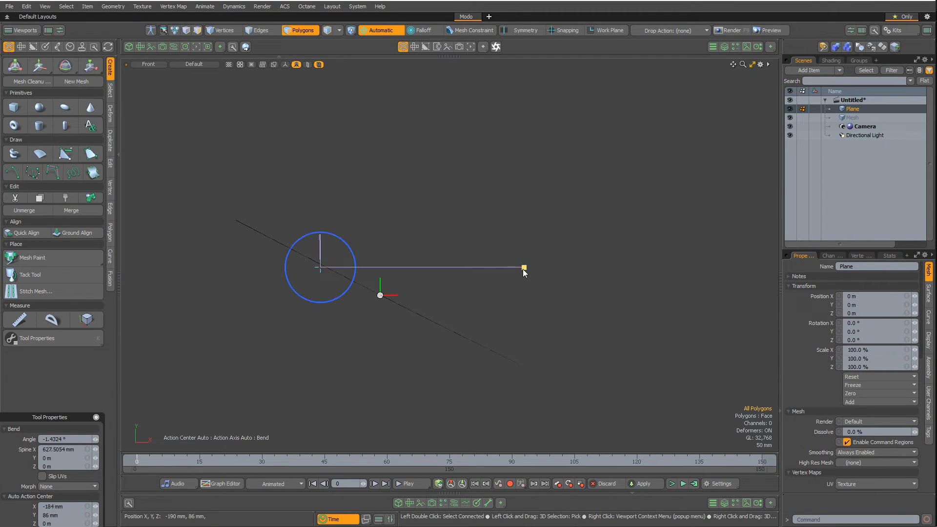
left_click_drag(523, 272, 516, 360)
left_click_drag(316, 273, 375, 315)
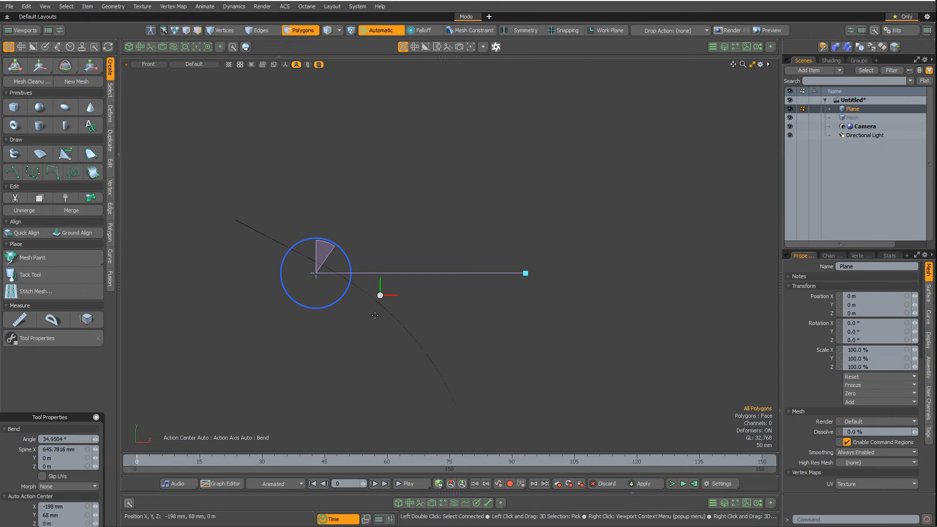
key("space")
left_click_drag(337, 338, 425, 298, "alt")
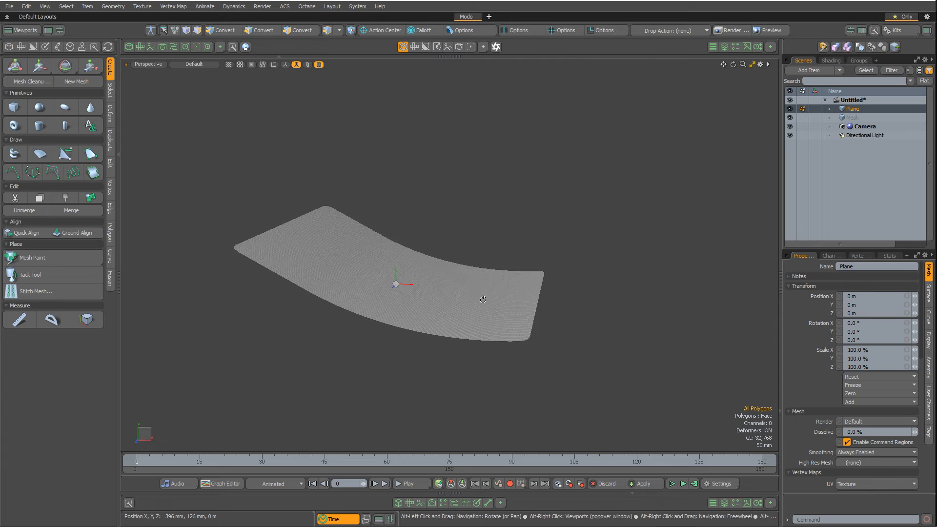
scroll(510, 309, "down", 3)
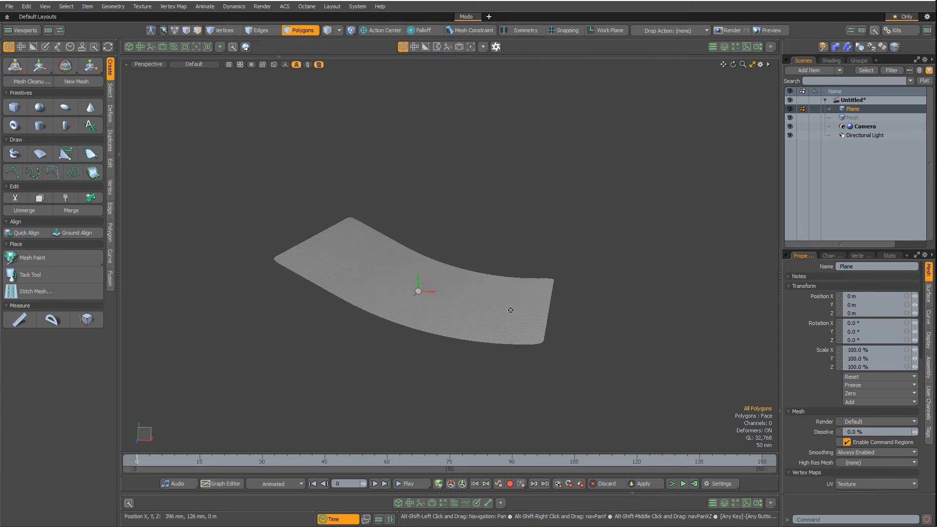
Load the Boulder 003 mesh preset from the organic Rocks collection into the scene.
left_click(445, 507)
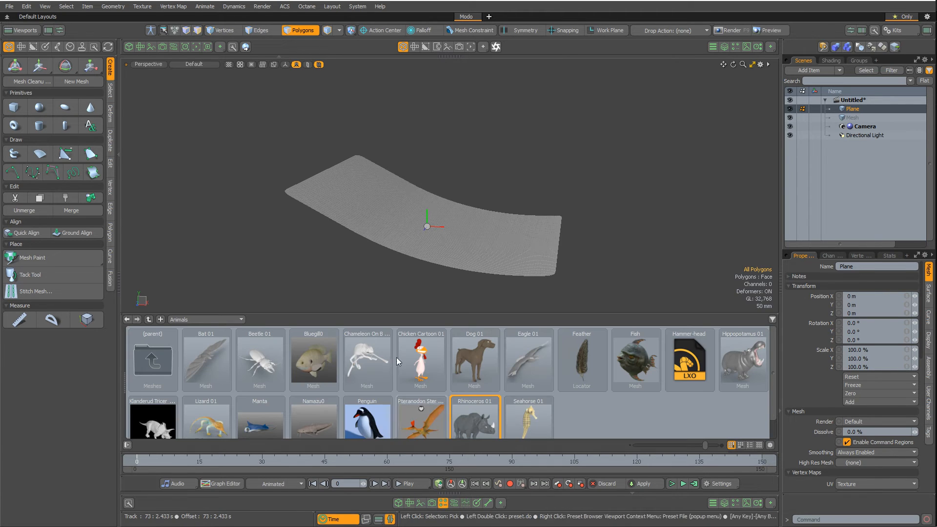
left_click(233, 321)
left_click(229, 452)
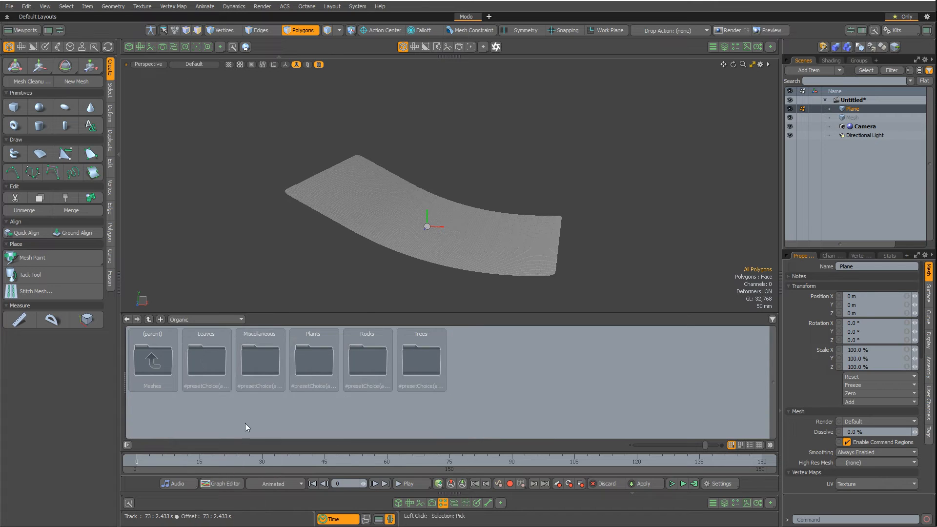
double_click(366, 357)
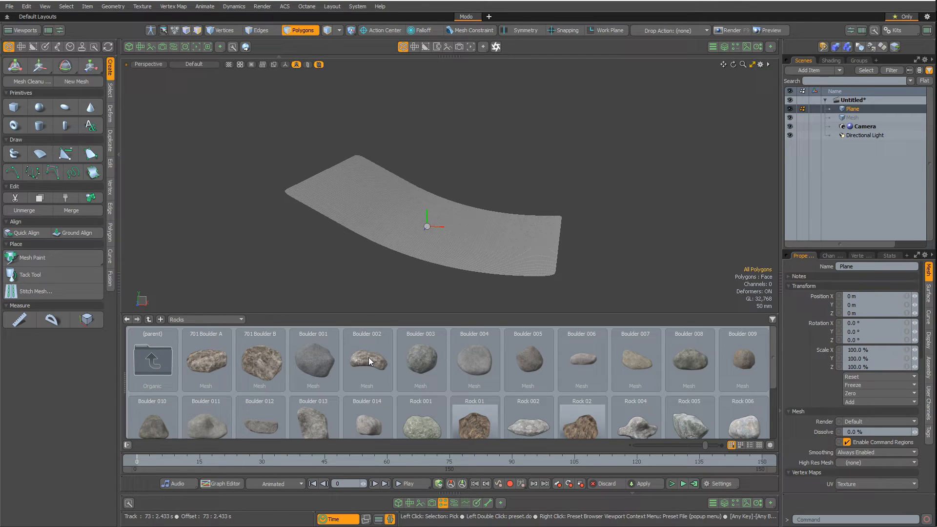
right_click(421, 356)
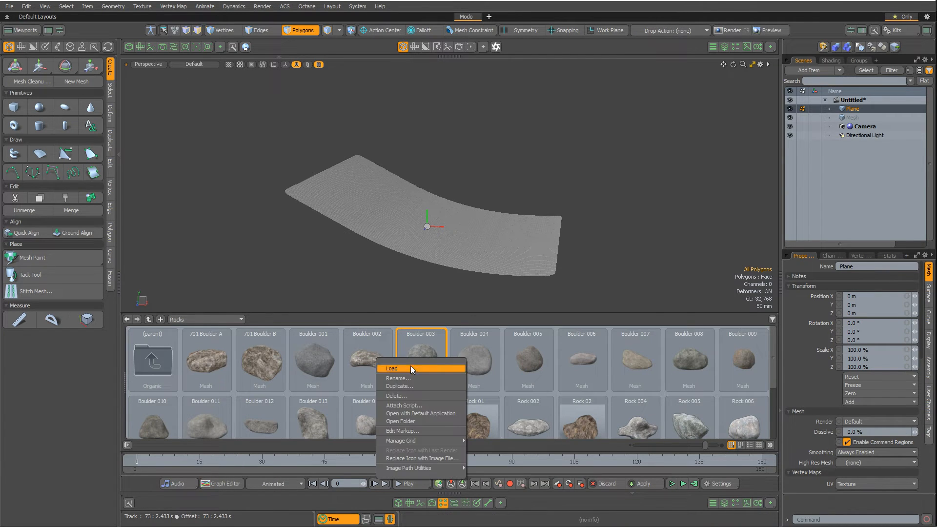
left_click(411, 367)
scroll(525, 215, "down", 2)
Select all of the boulder's polygons and scale them down to a small rock.
double_click(495, 199)
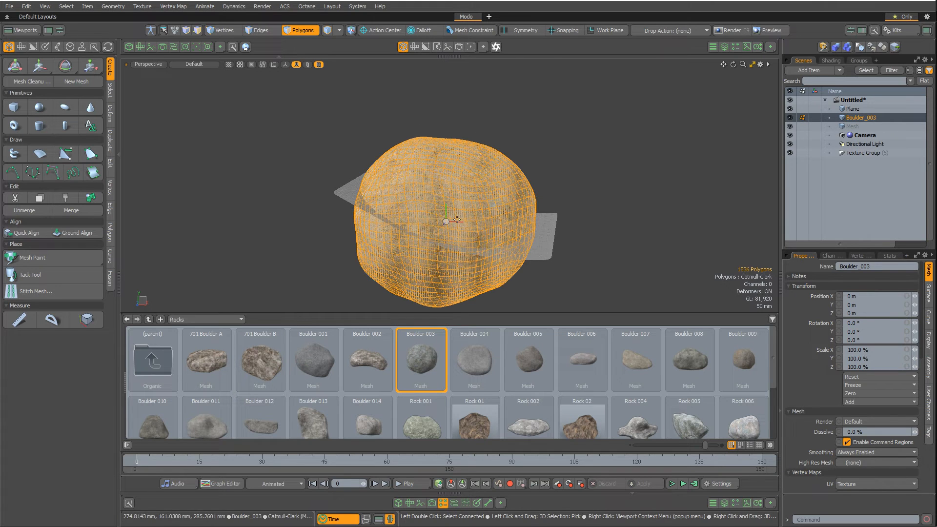
key("r")
left_click_drag(445, 224, 397, 116)
key("q")
left_click(509, 203)
Move the boulder item to X -256 mm and Y 548 mm, above the ramp's upper end.
key("5")
key("w")
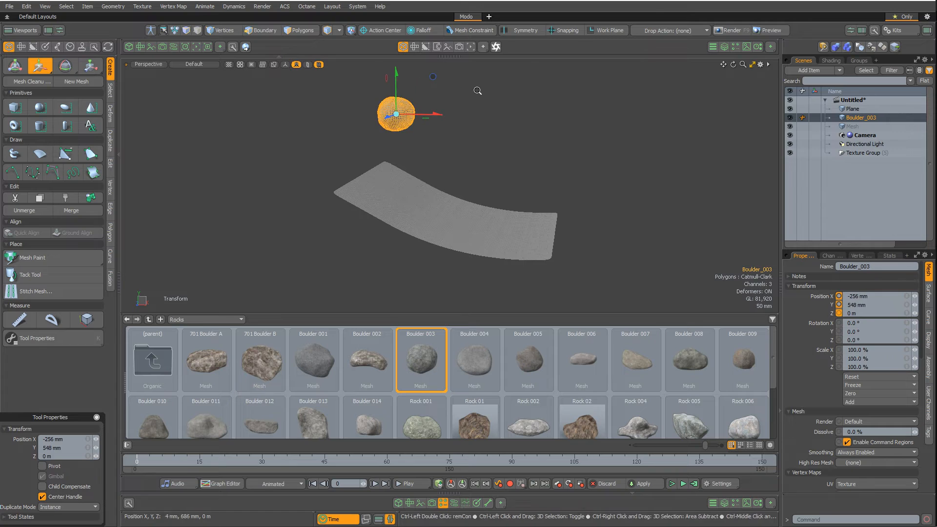
left_click_drag(479, 91, 517, 211, "alt")
key("q")
left_click(506, 200)
left_click(388, 145)
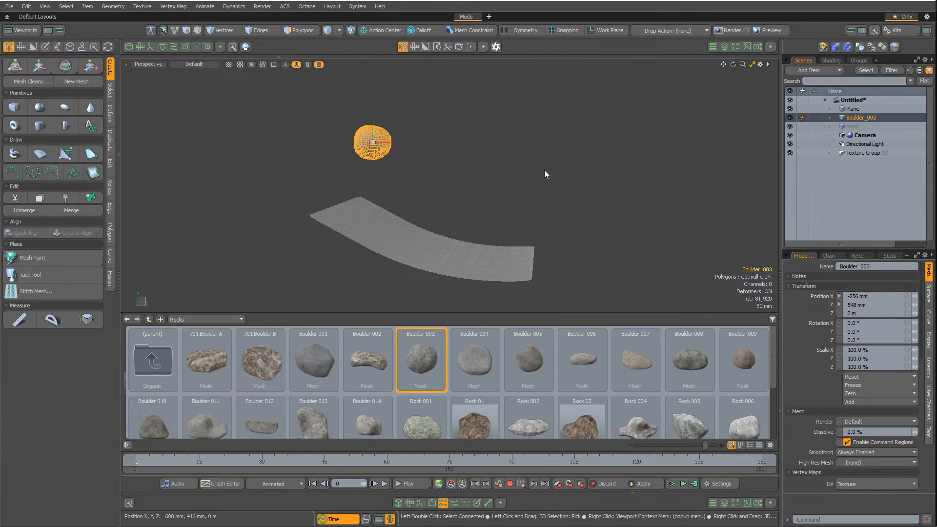
Make the plane a static rigid body and the boulder an active rigid body.
left_click(438, 254)
left_click(57, 48)
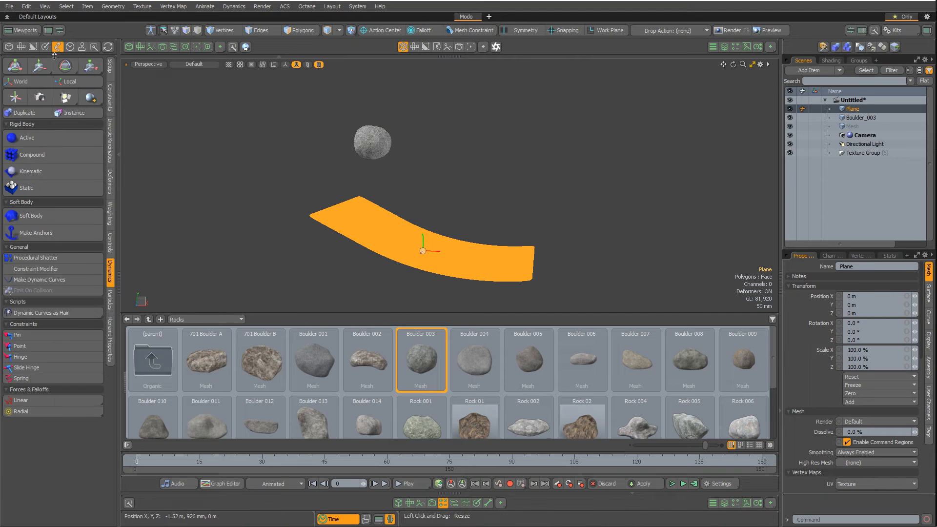
left_click(27, 187)
left_click(372, 141)
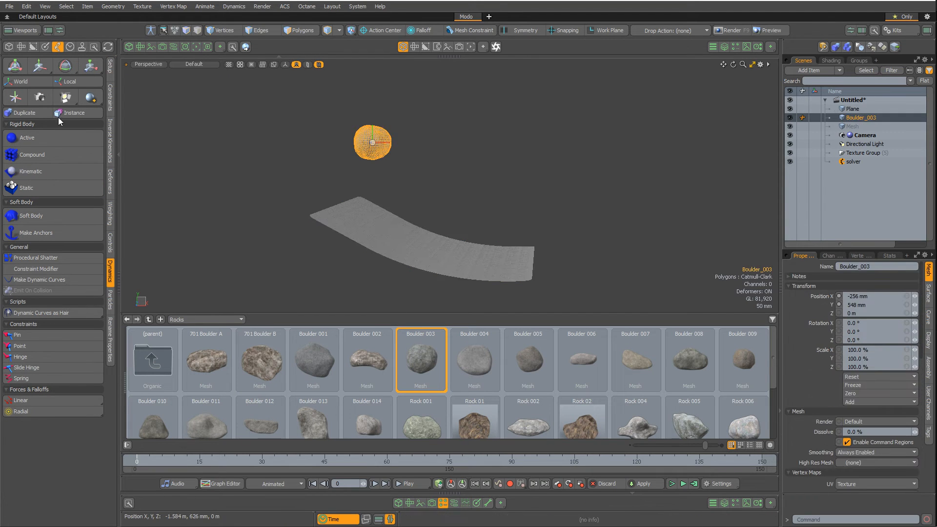
left_click(29, 138)
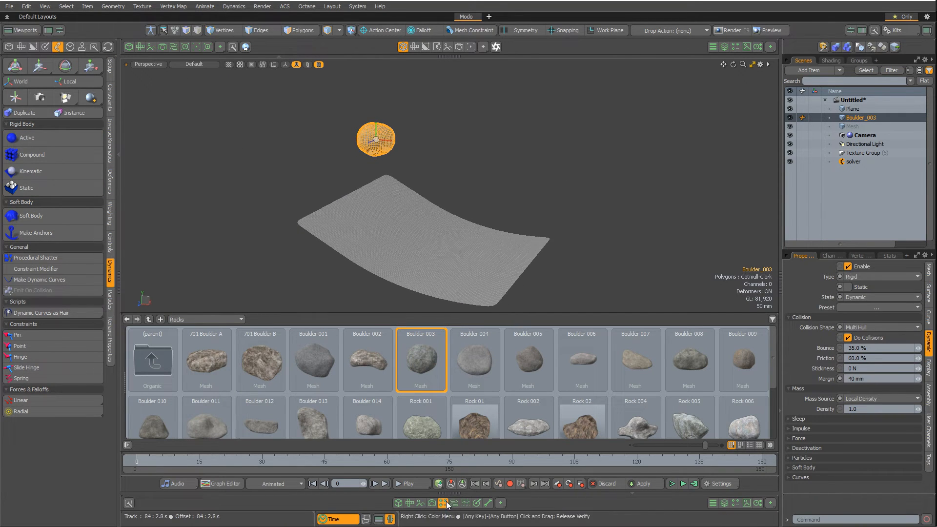
Close the preset browser and preview the dynamics simulation of the boulder falling onto the ramp.
left_click(447, 506)
left_click_drag(561, 291, 563, 394, "alt")
left_click(683, 483)
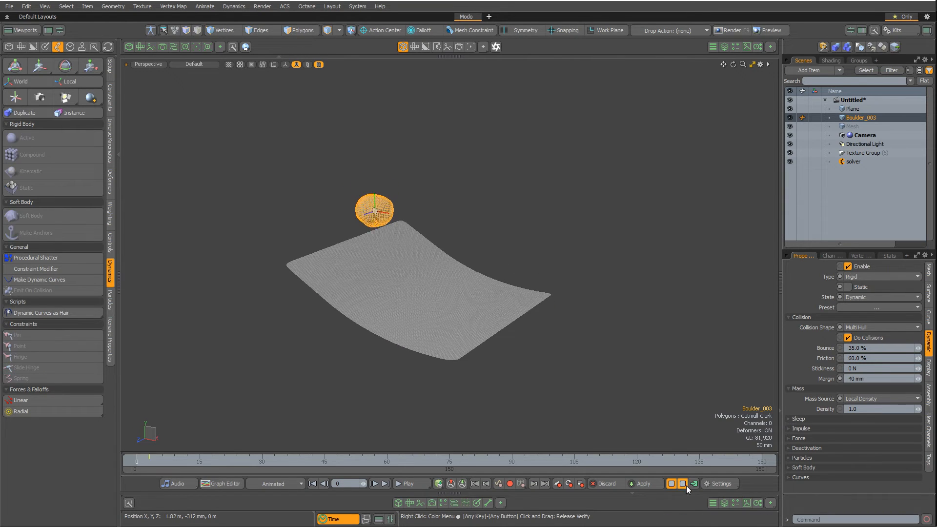
left_click_drag(532, 394, 521, 412, "alt")
left_click(683, 483)
Make the curved plane a static body and set its collision shape to Mesh.
left_click(454, 312)
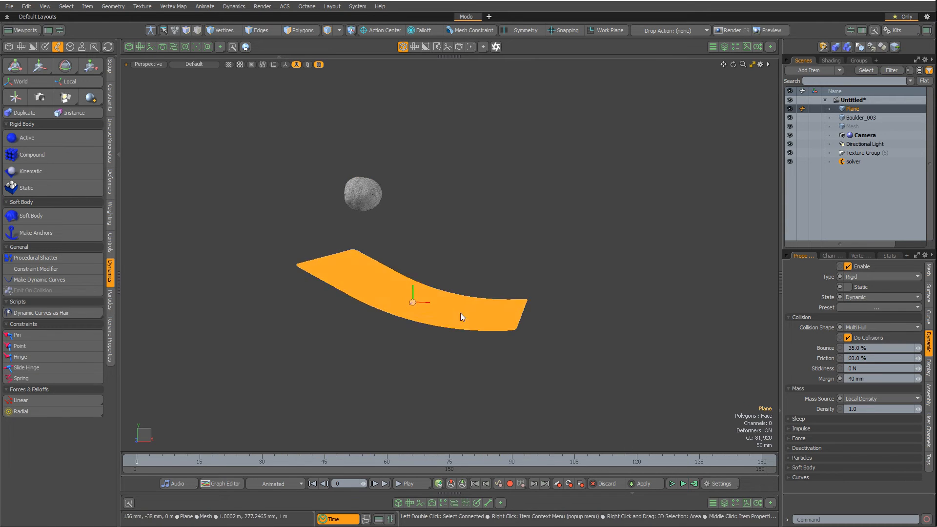
left_click(848, 287)
left_click_drag(908, 250, 908, 170)
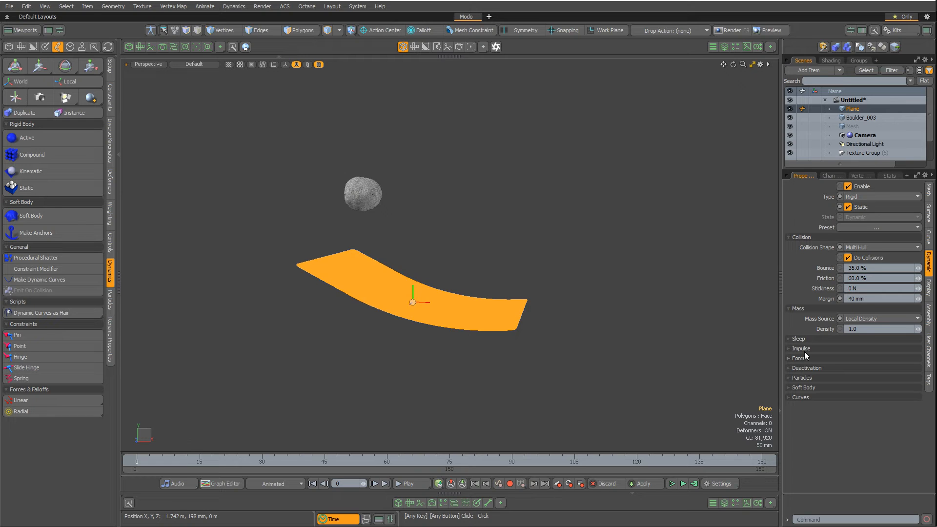
left_click(864, 248)
left_click(874, 255)
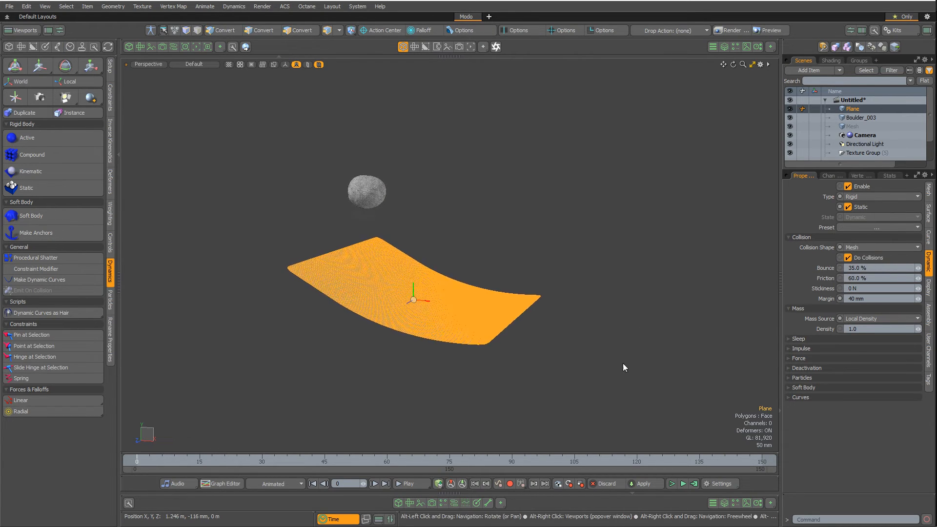
Compute the dynamics simulation from frame 0 to 150 and scrub the start of the timeline to check it.
left_click(695, 483)
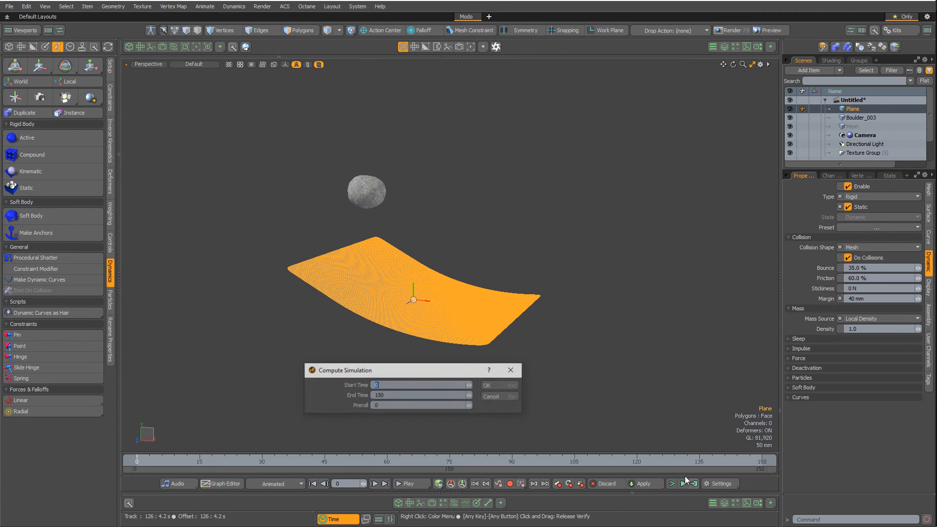
left_click(499, 388)
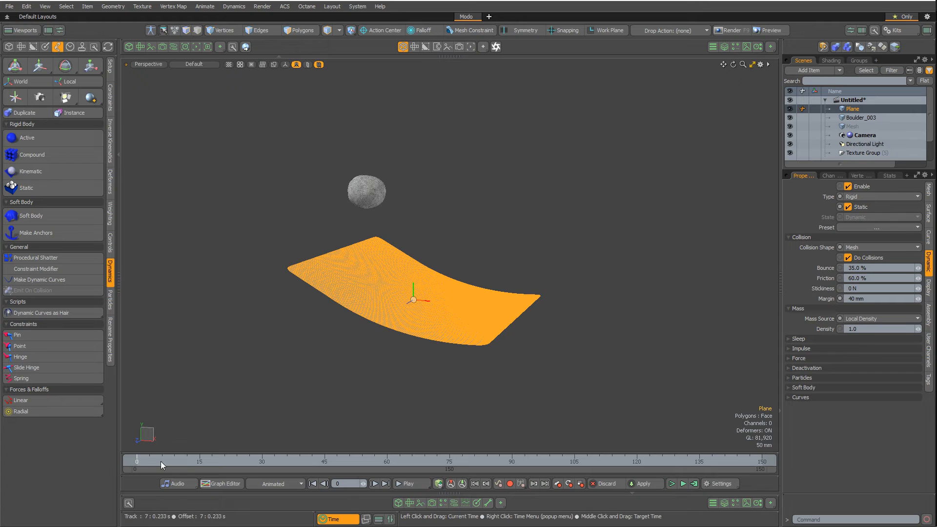
mouse_move(149, 462)
left_mouse_down()
mouse_move(495, 461)
mouse_move(137, 461)
left_mouse_up()
left_click(314, 402)
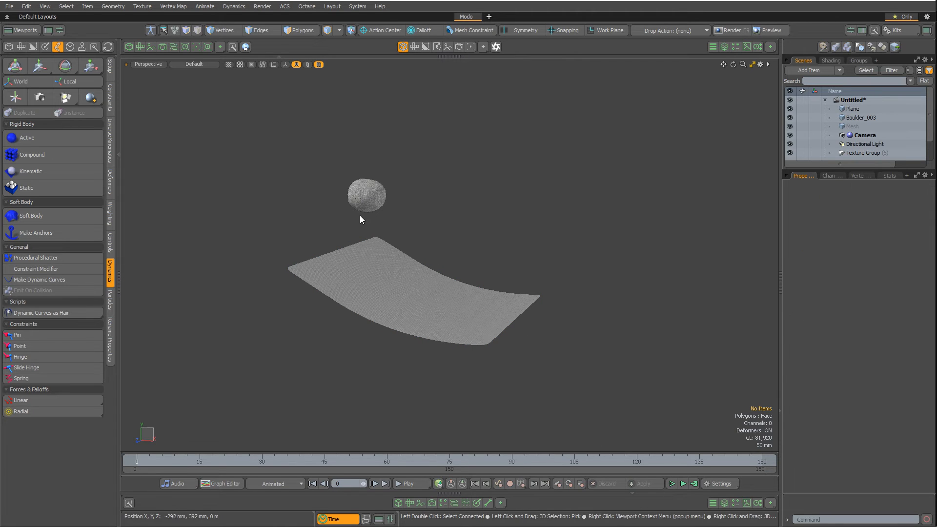
Rename the Boulder_003 item as Boulder Hero.
left_click(363, 203)
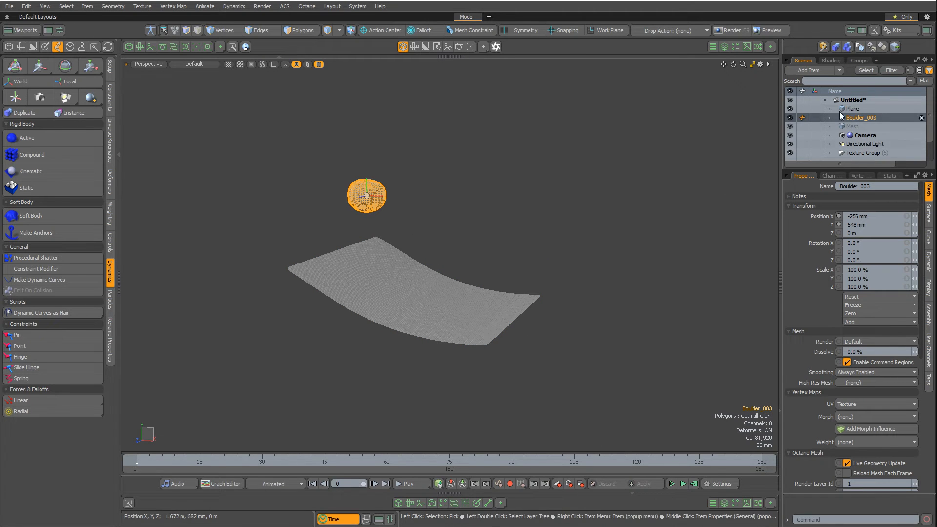
left_click(860, 107, "shift")
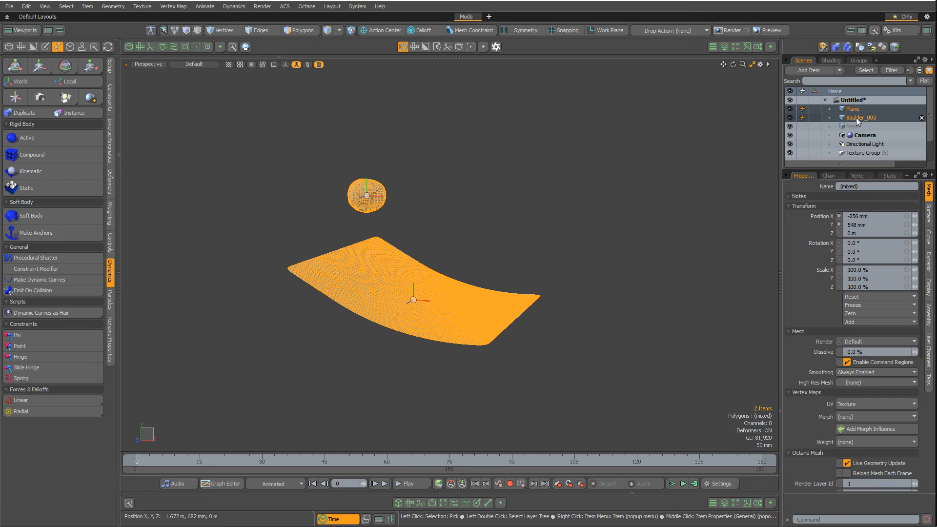
left_click(862, 118)
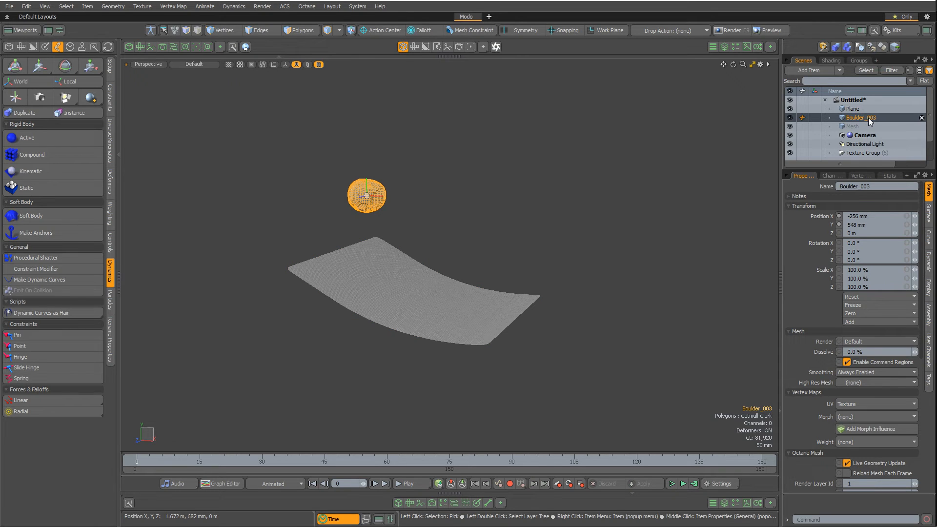
double_click(872, 118)
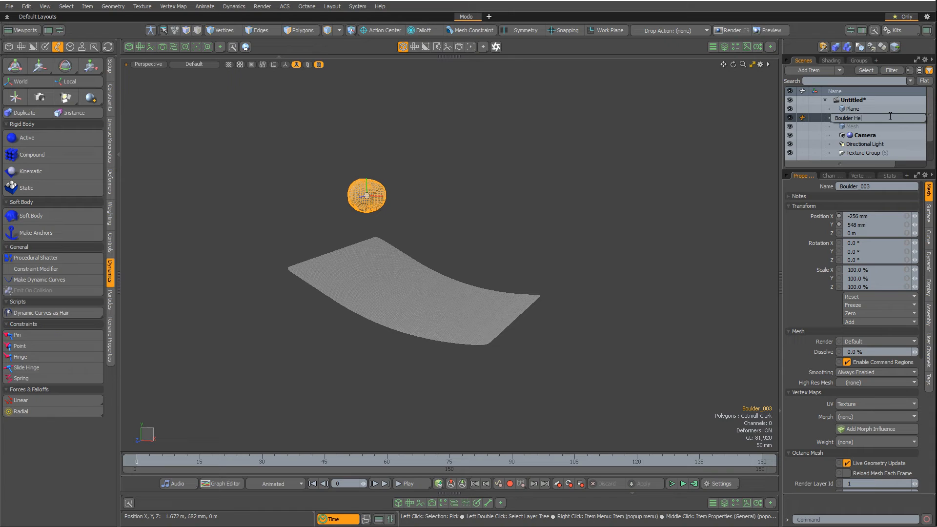
key("Return")
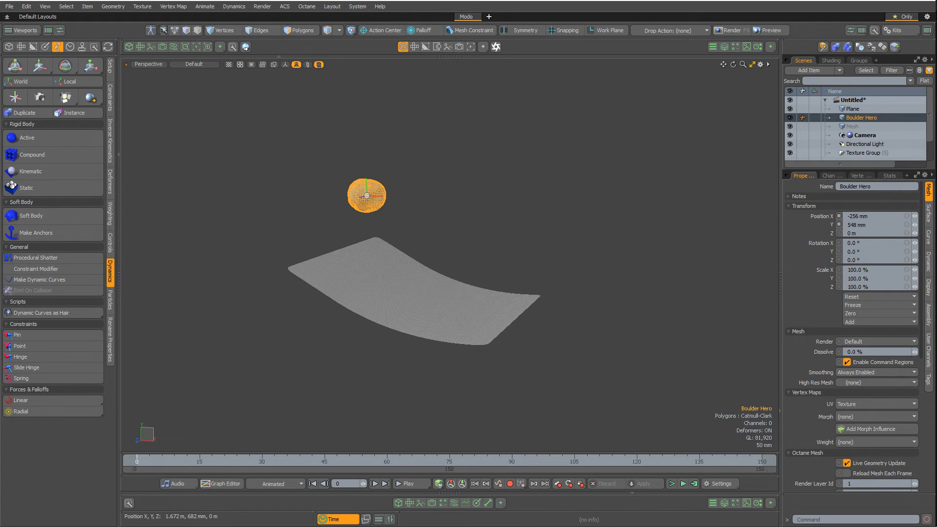
Rename the Plane item as Slope.
left_click(854, 109)
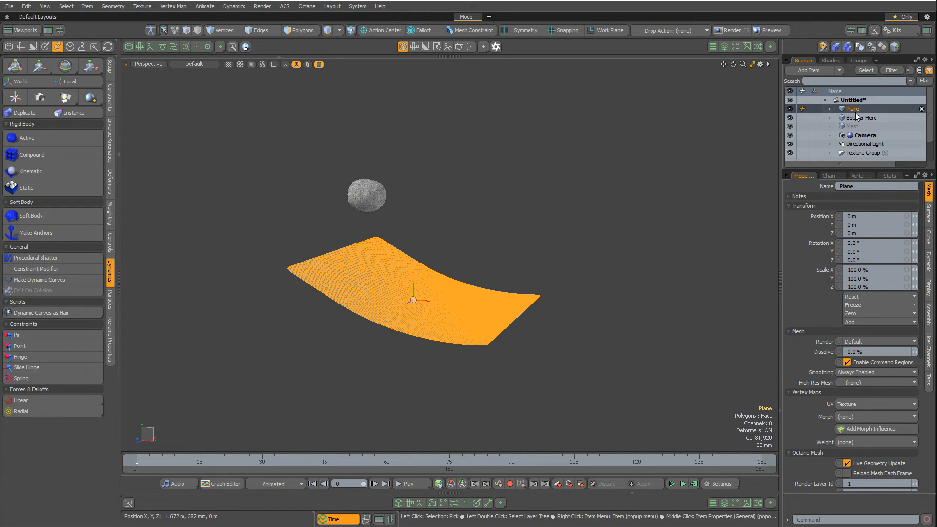
double_click(857, 112)
type("Slop")
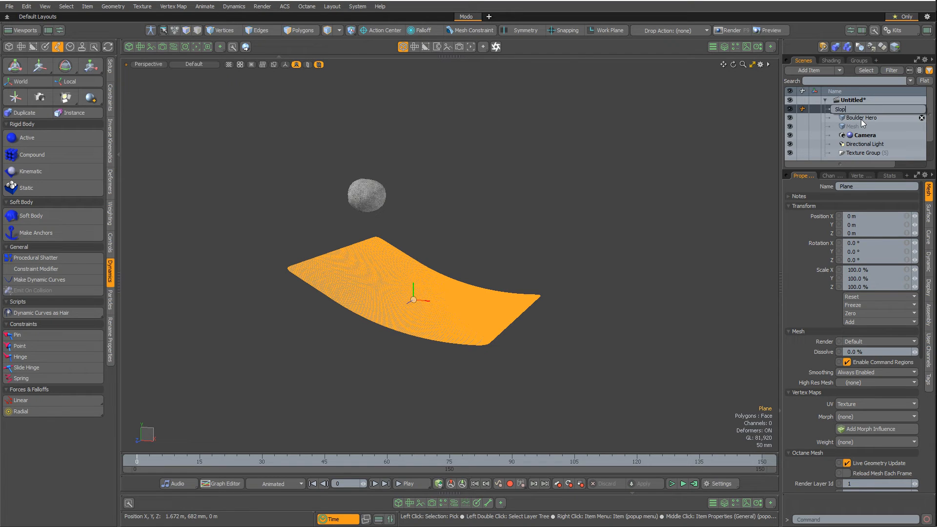
type("e")
key("Return")
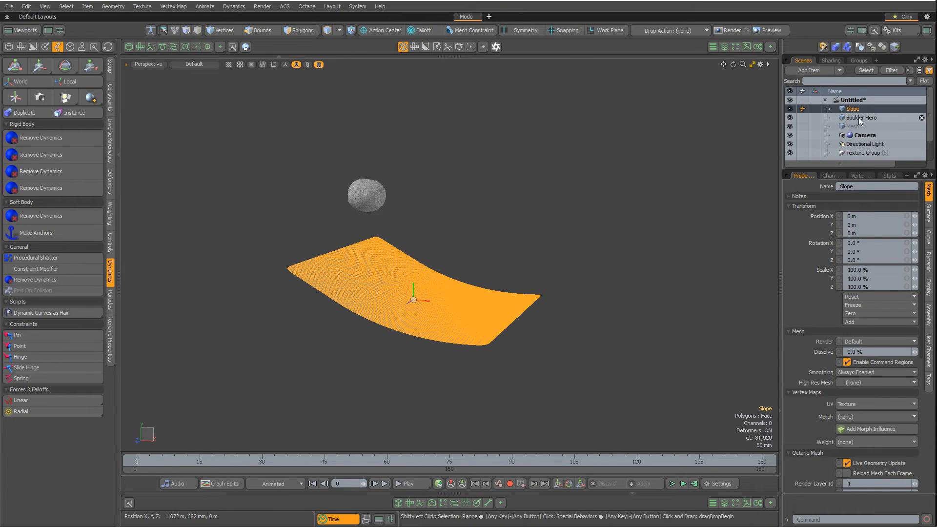
Export the Slope and Boulder Hero layers to the Desktop as separate Wavefront OBJ files and cancel the pending autosave.
left_click(862, 118, "ctrl")
key("p")
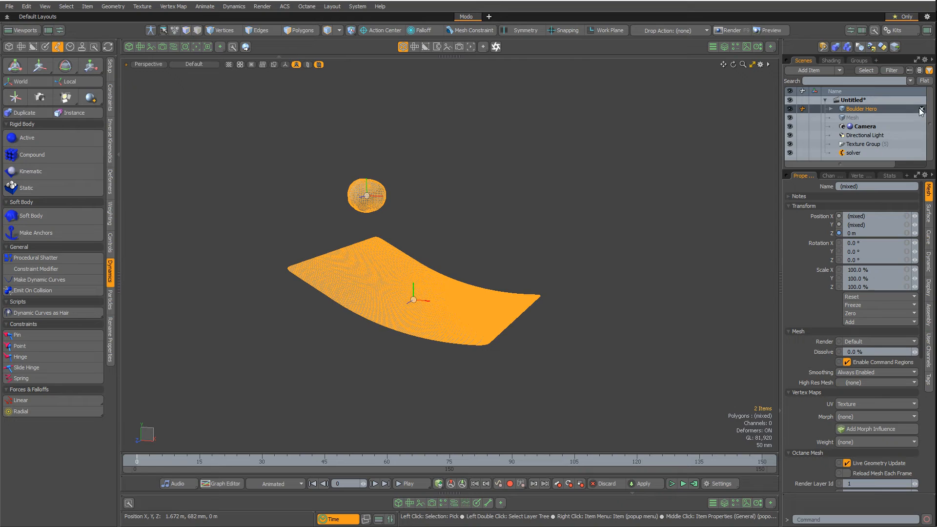
key("ctrl+z")
right_click(866, 118)
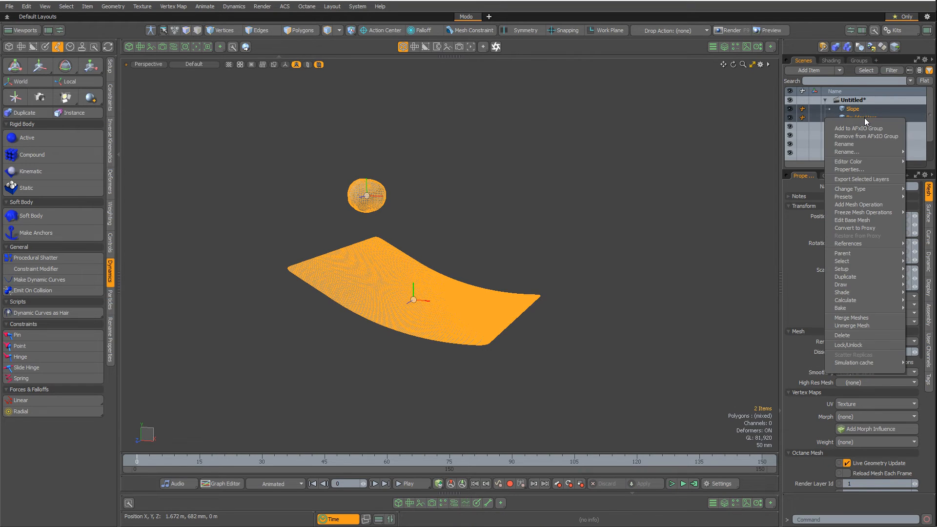
left_click(851, 178)
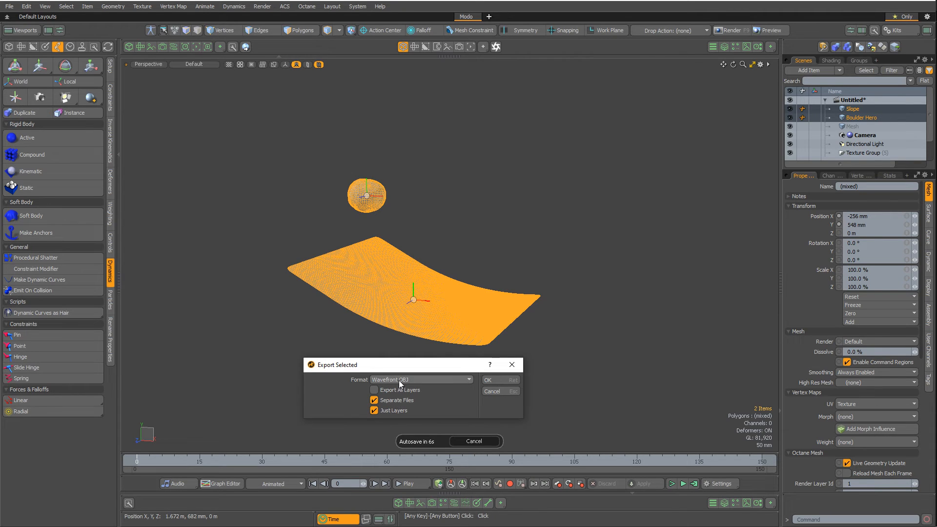
left_click(502, 380)
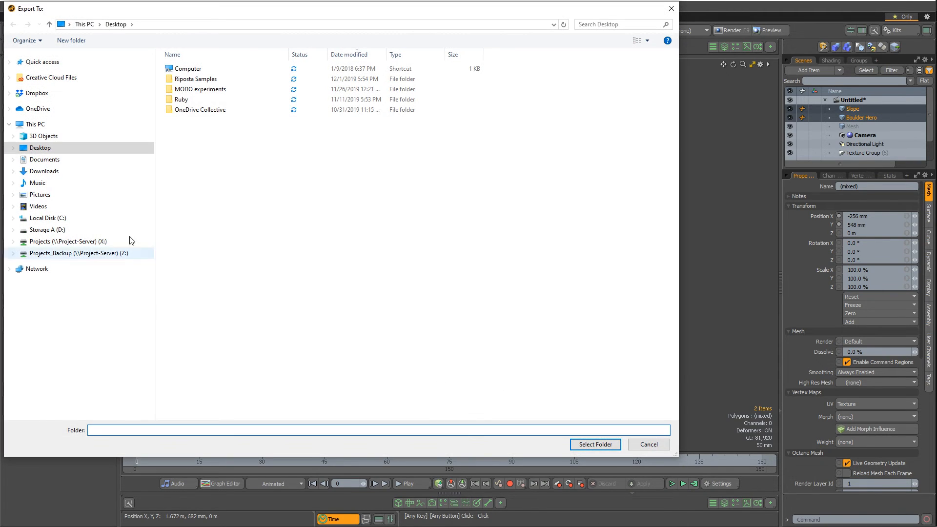
left_click(596, 445)
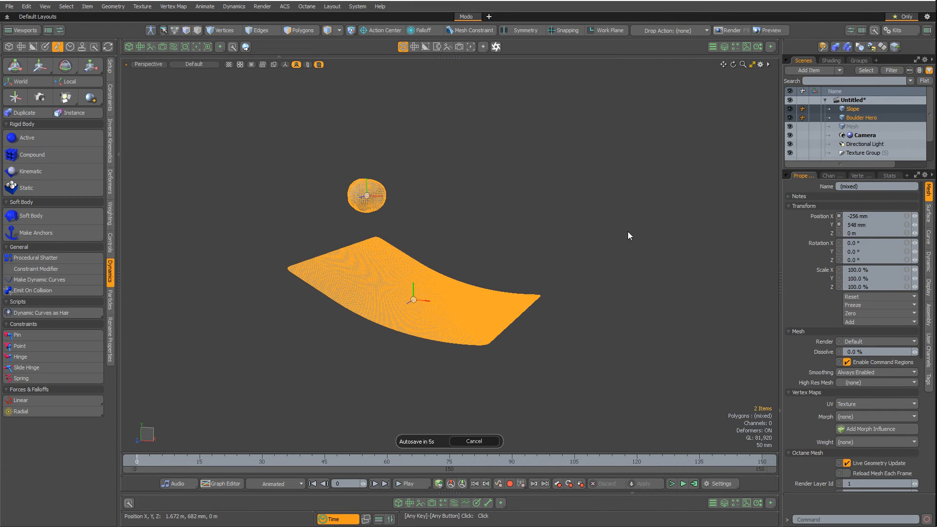
left_click(484, 444)
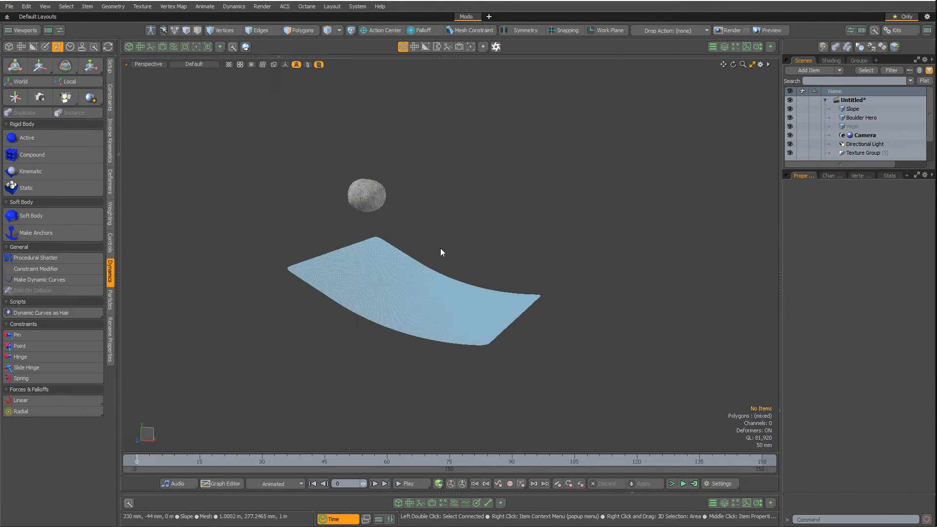
Try to export the Boulder Hero's animation as an MDD file into the 13.0v1 program folder.
left_click(378, 194)
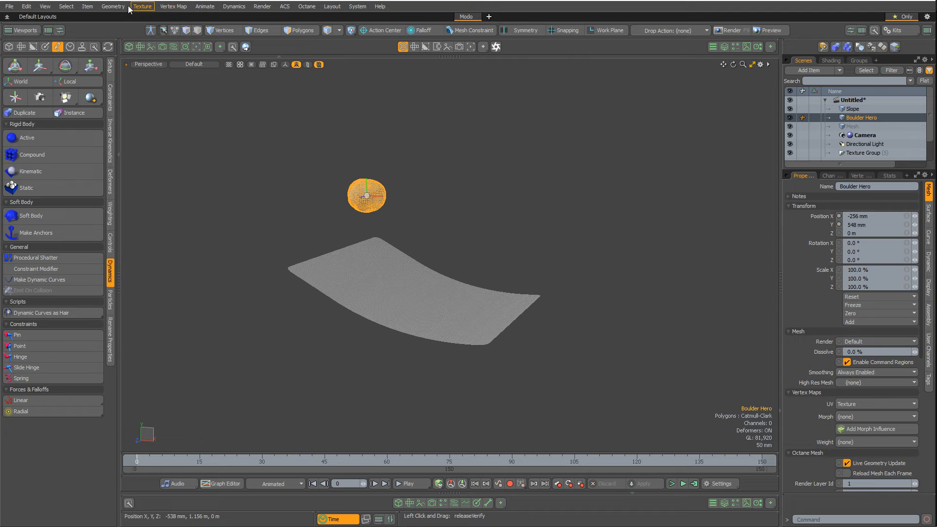
left_click(115, 7)
left_click(205, 6)
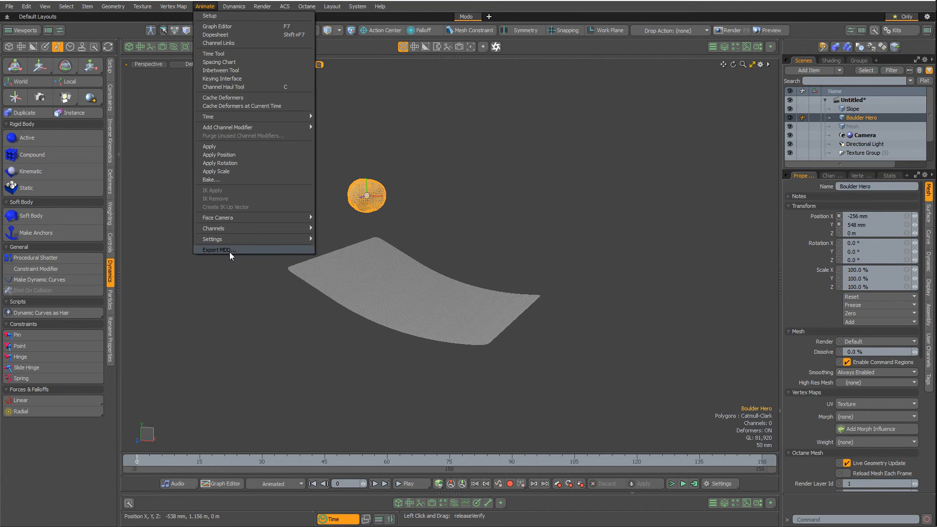
left_click(229, 251)
left_click(488, 385)
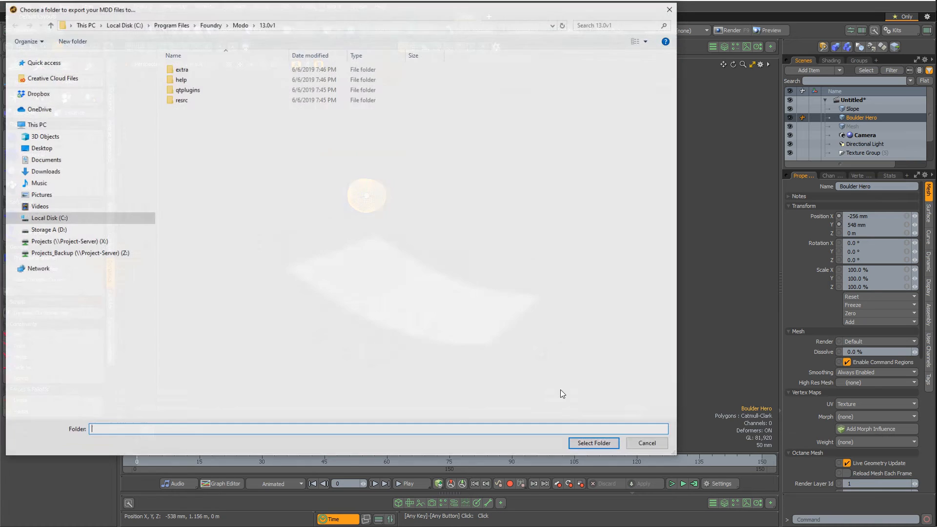
left_click(588, 447)
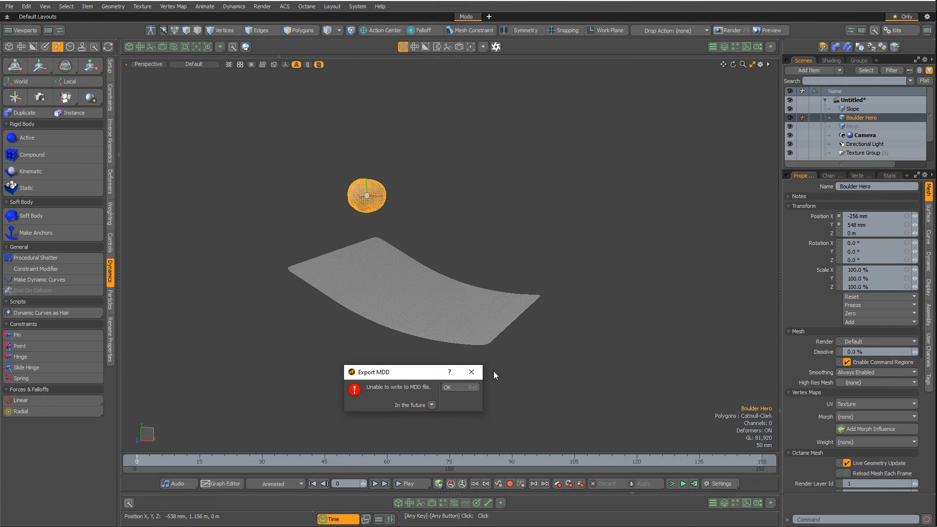
left_click(454, 387)
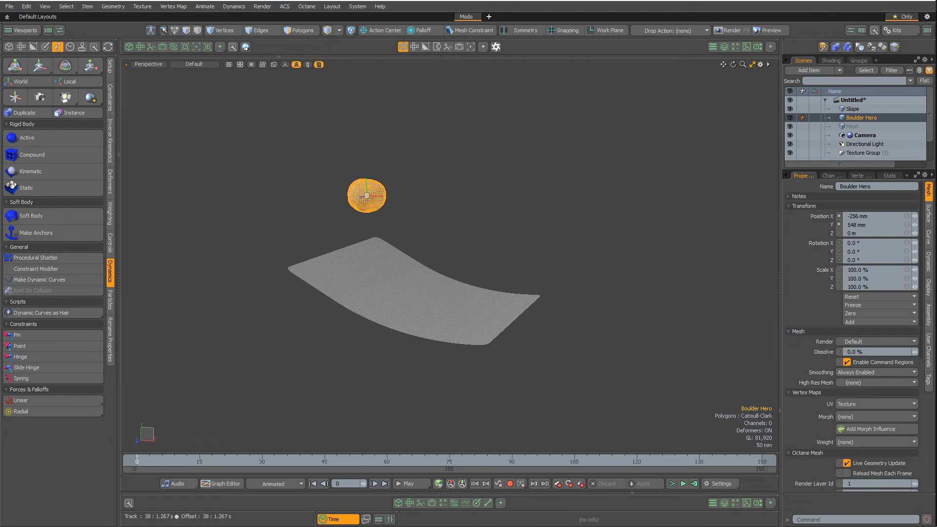
Switch to File Explorer and check the Desktop folder for the exported OBJ and MDD files.
key("super+e")
left_click_drag(936, 75, 580, 10)
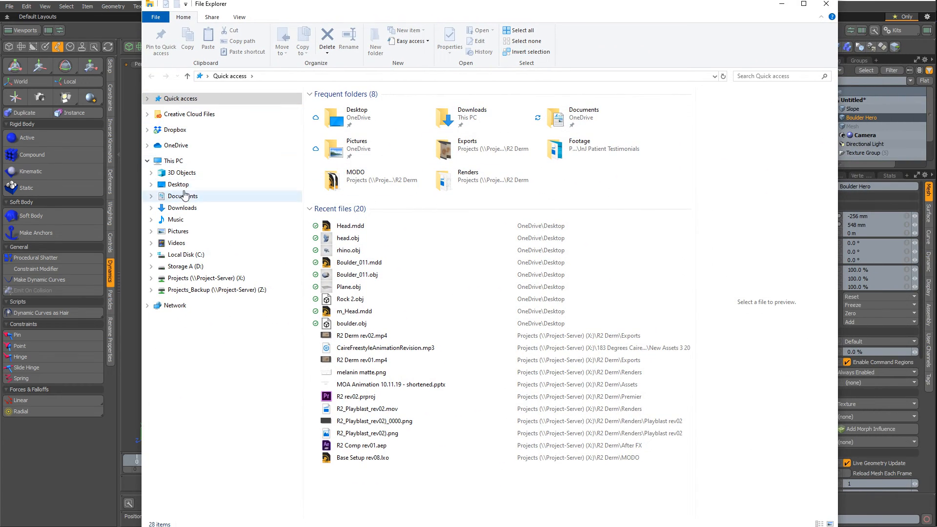
left_click(217, 187)
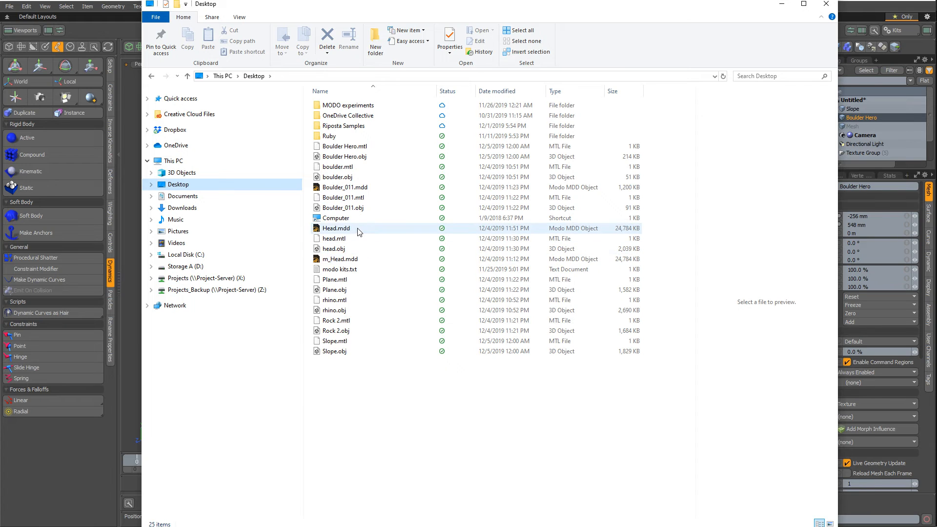
left_click(364, 188)
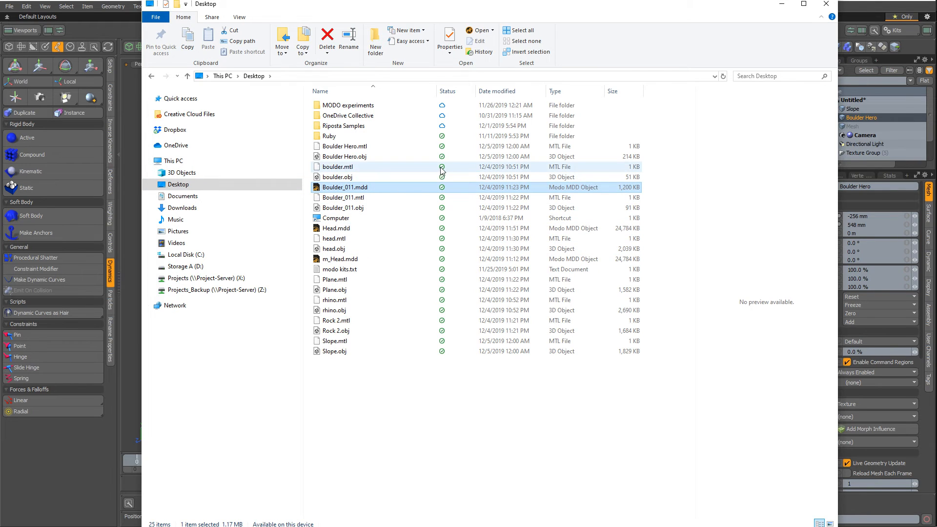
left_click(76, 444)
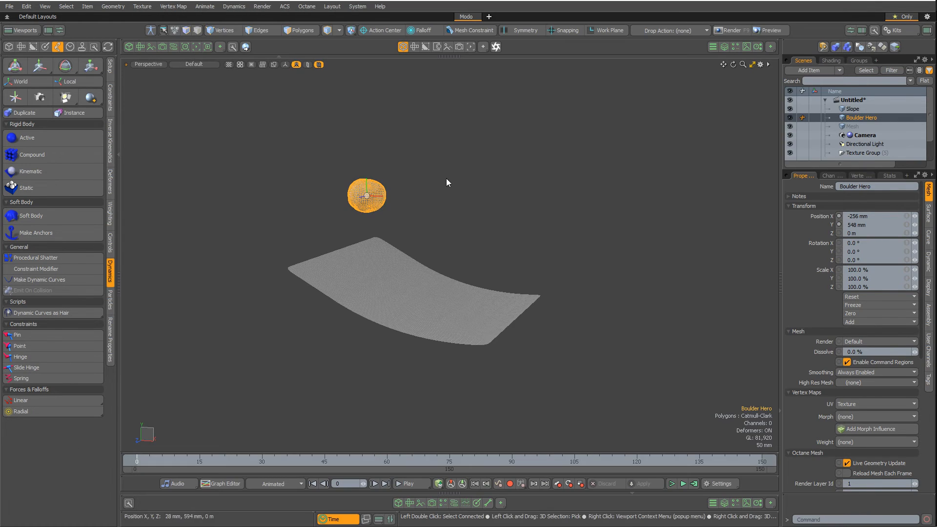
Return to Modo and export the Boulder Hero's animation as an MDD file to the Desktop.
left_click(207, 8)
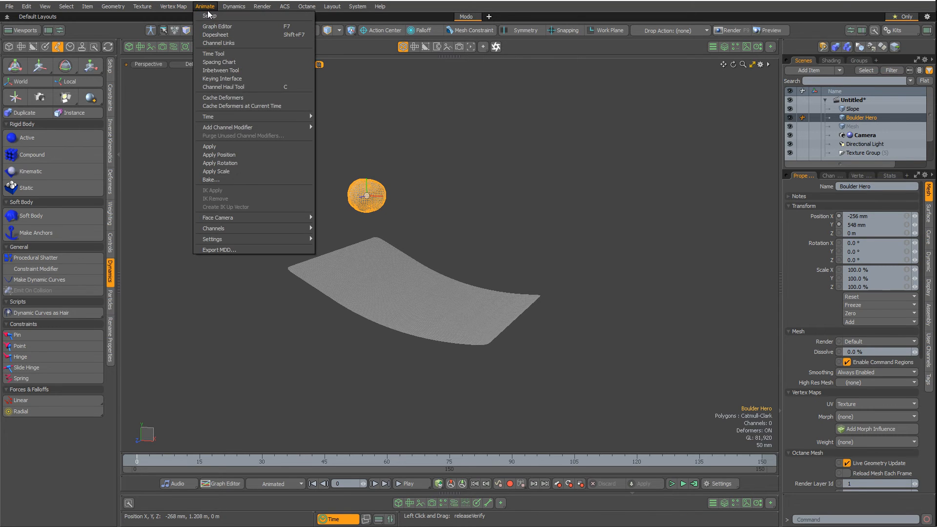
left_click(436, 171)
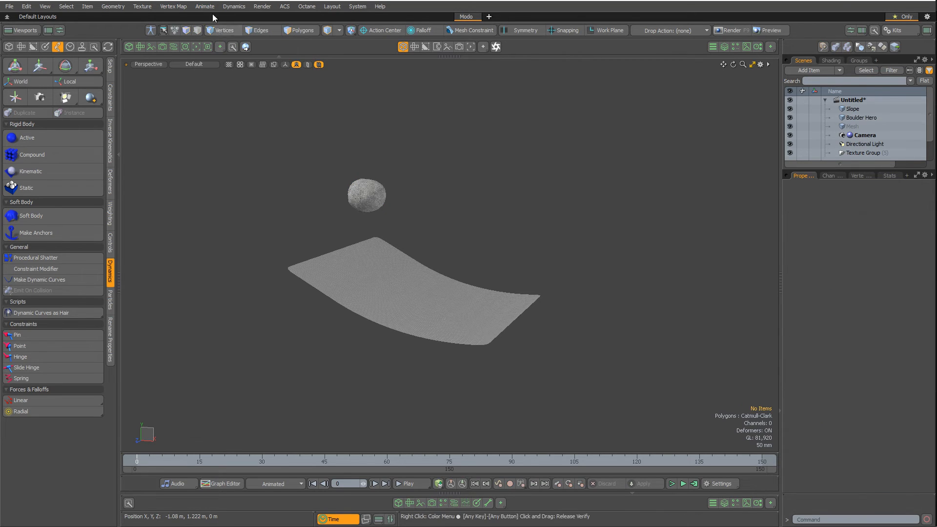
left_click(205, 6)
left_click(367, 192)
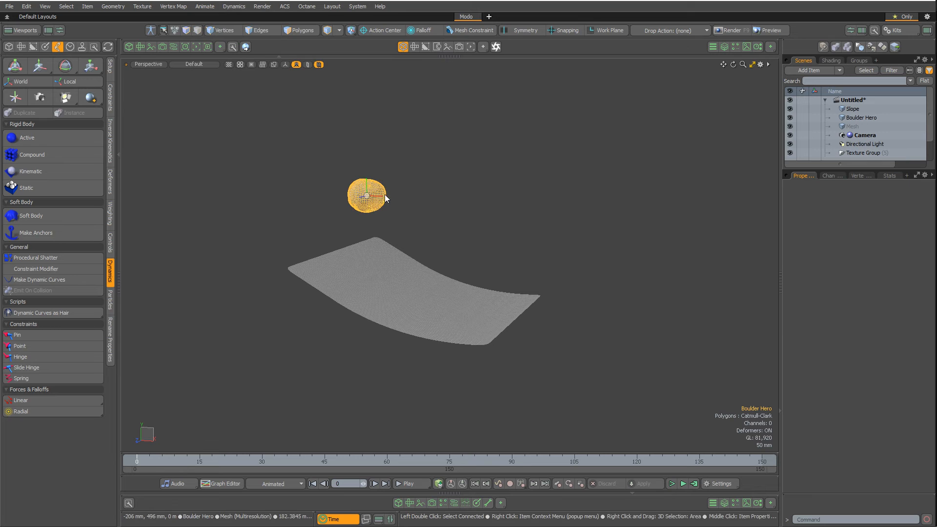
left_click(205, 6)
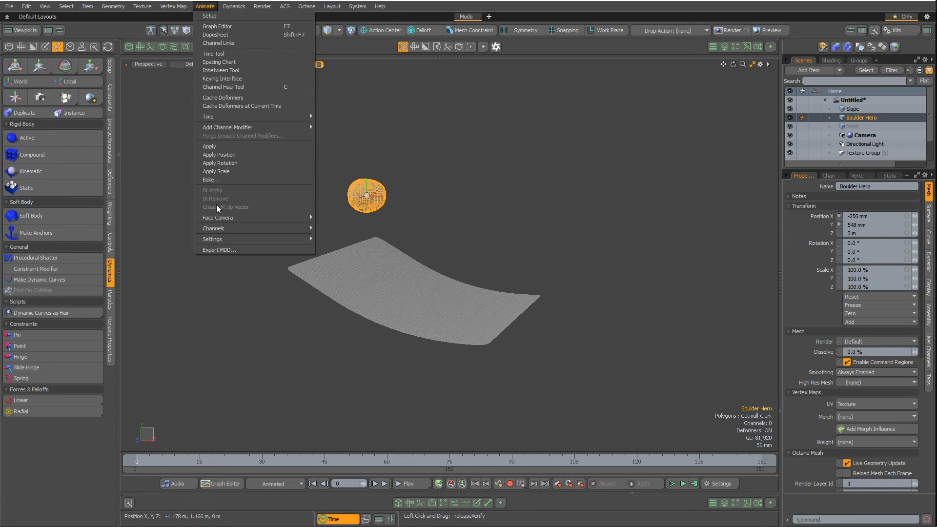
left_click(224, 250)
left_click(488, 385)
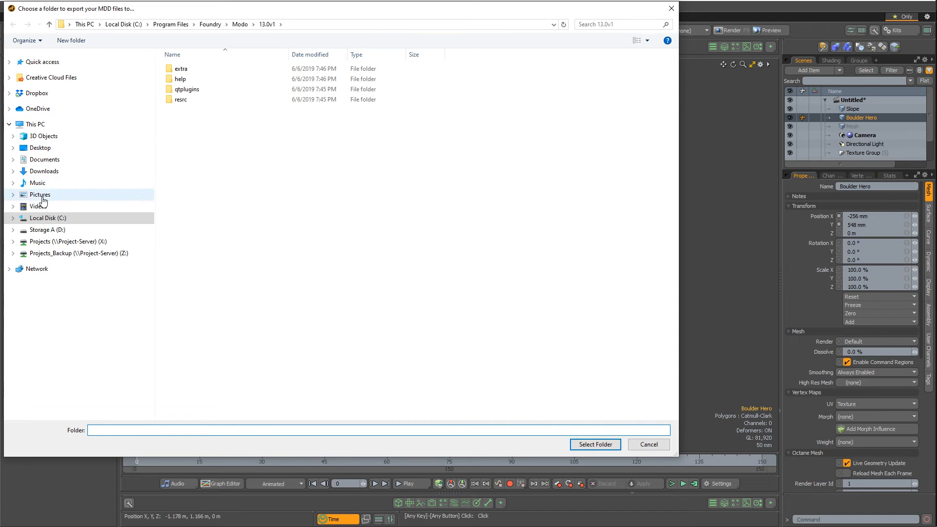
left_click(40, 148)
left_click(592, 444)
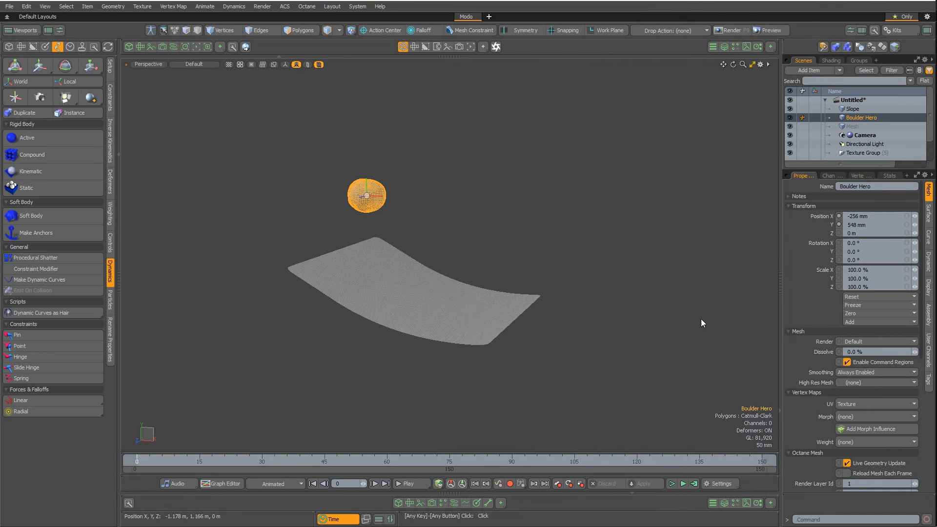
Switch to the mesh sculpting program, close the Noise Editor, and show the animation timeline at a reduced height.
left_click(442, 388)
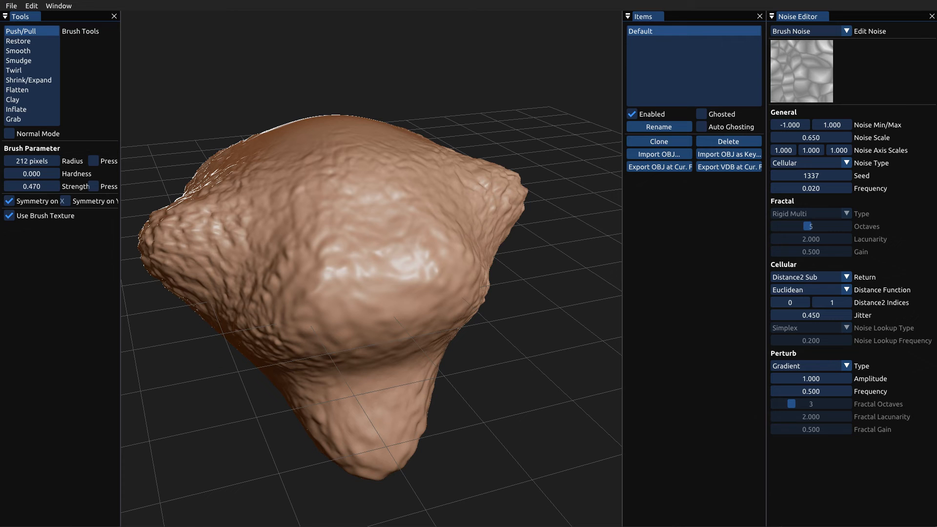
left_click(931, 16)
left_click(59, 6)
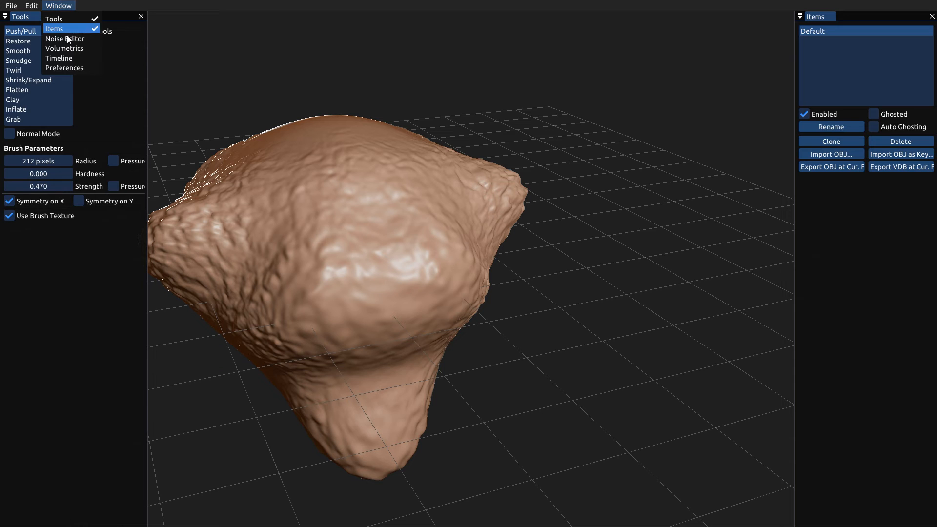
left_click(63, 60)
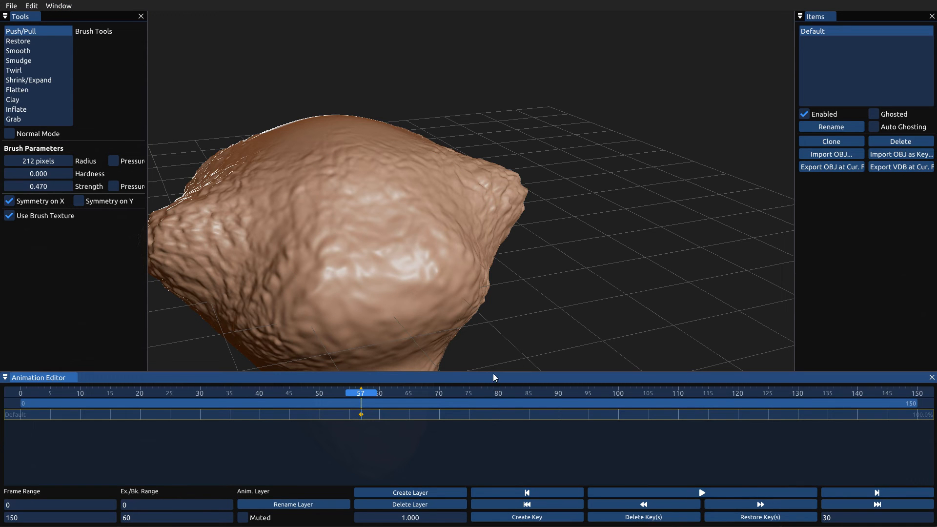
right_click_drag(553, 265, 550, 226)
middle_click_drag(550, 226, 567, 161)
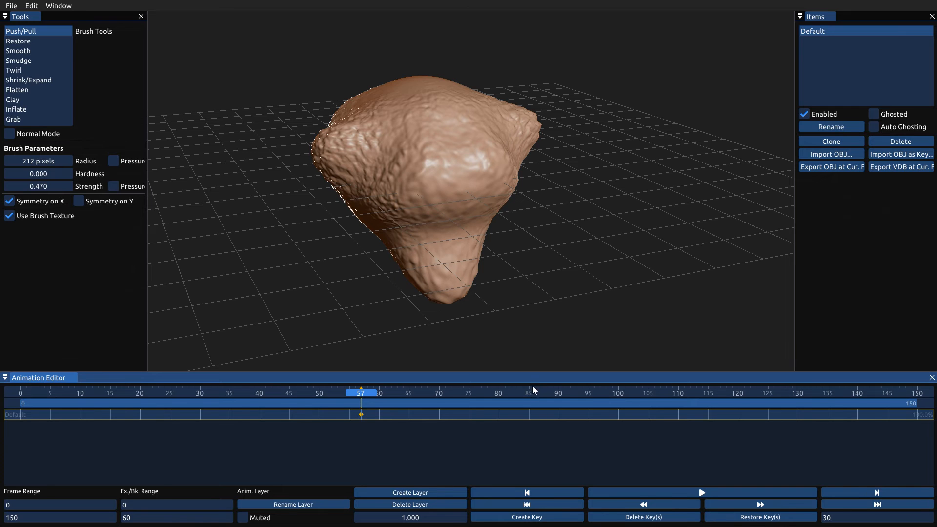
left_click_drag(532, 385, 474, 520)
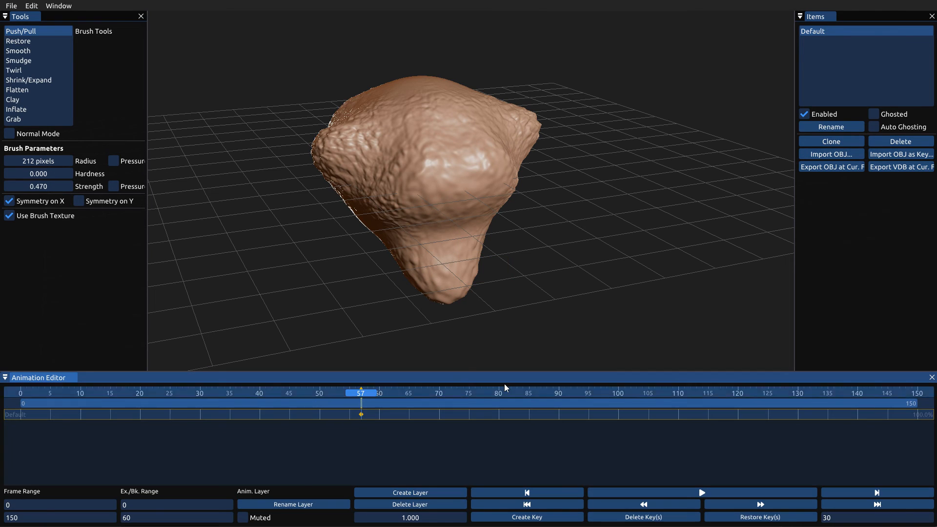
left_click_drag(508, 372, 506, 423)
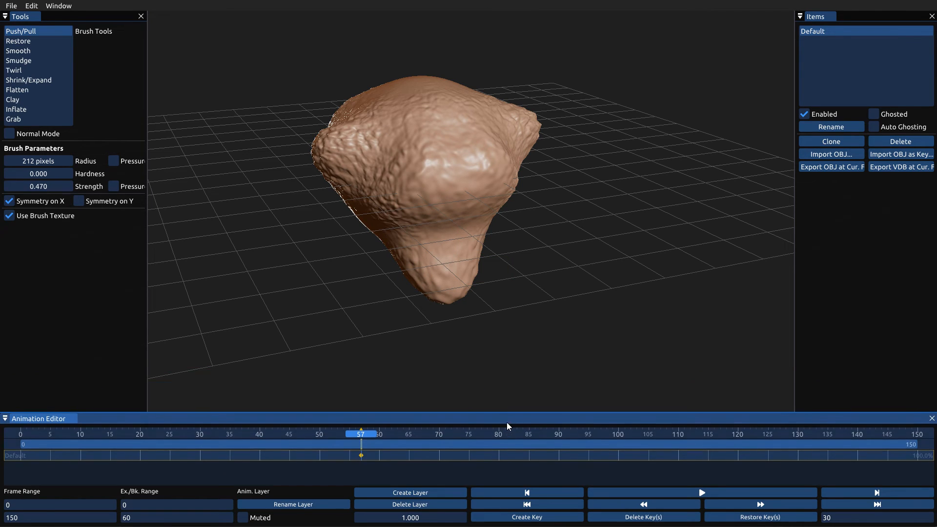
Start a new project and import Slope.obj from the Desktop.
left_click(11, 6)
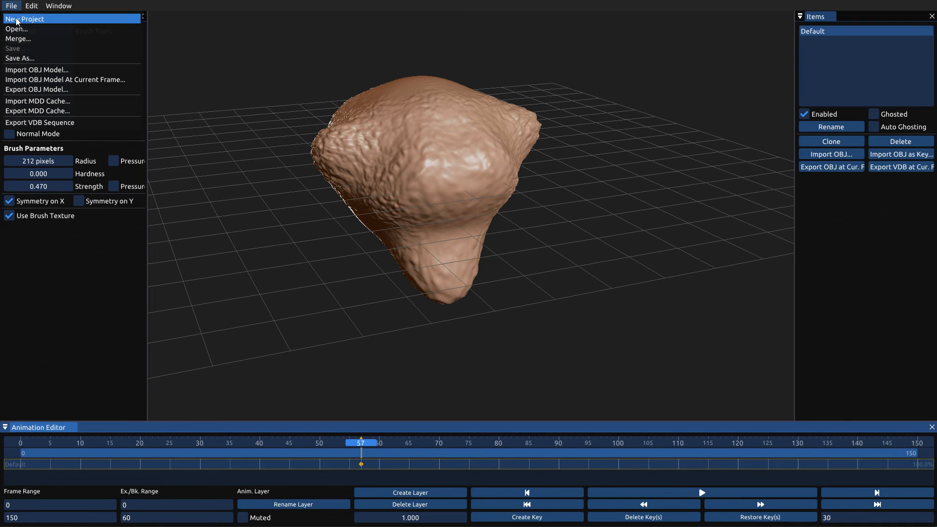
middle_click_drag(620, 165, 624, 227)
left_click(9, 6)
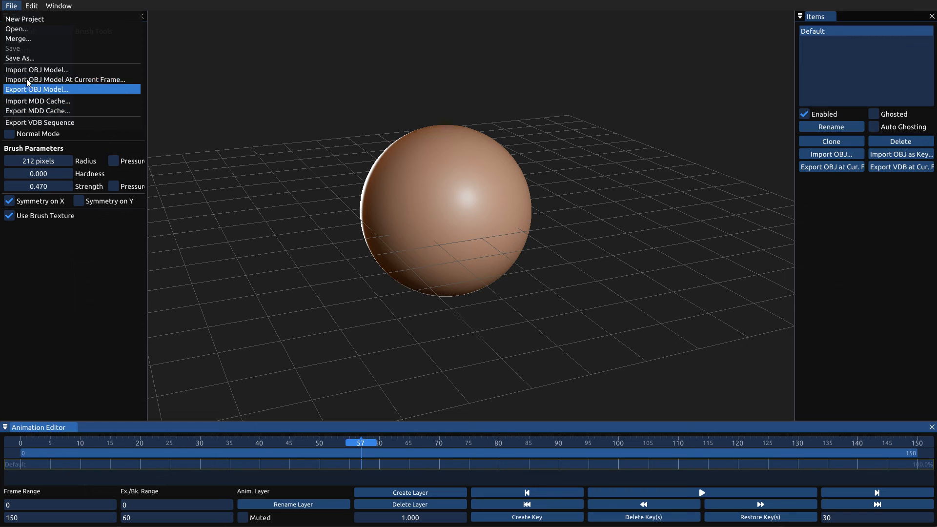
left_click(39, 71)
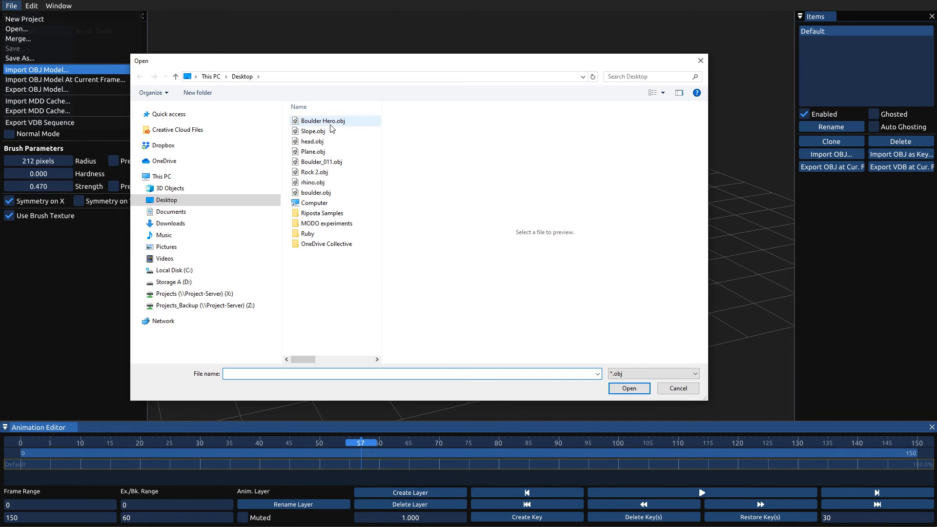
double_click(313, 130)
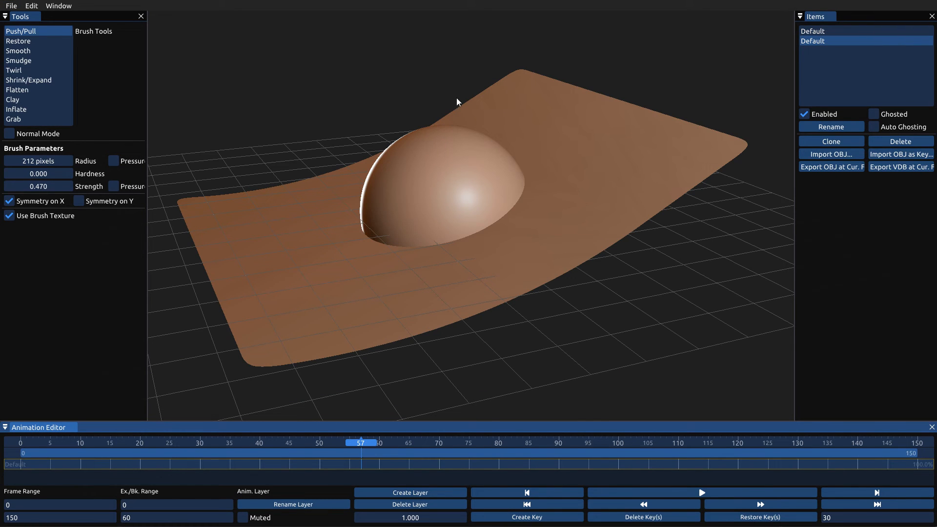
Delete the default sphere item and import Boulder Hero.obj from the Desktop.
left_click(844, 31)
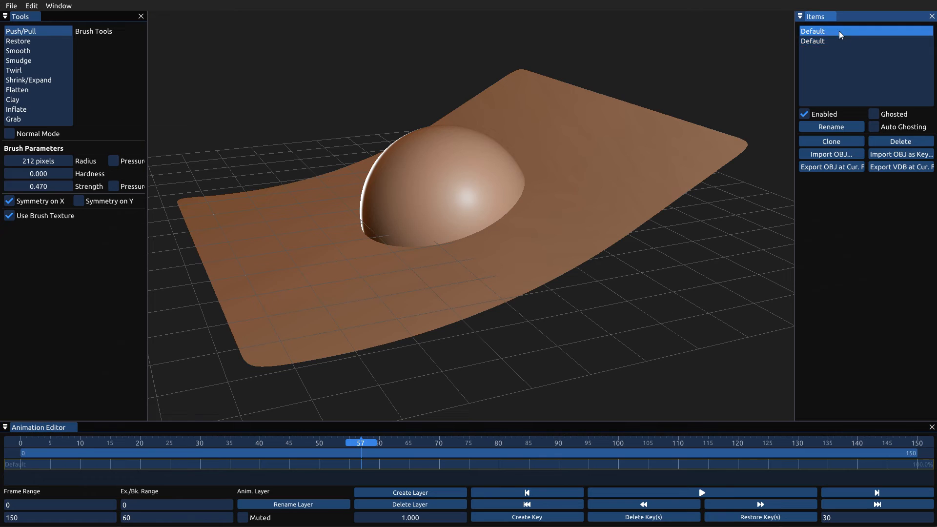
left_click(884, 143)
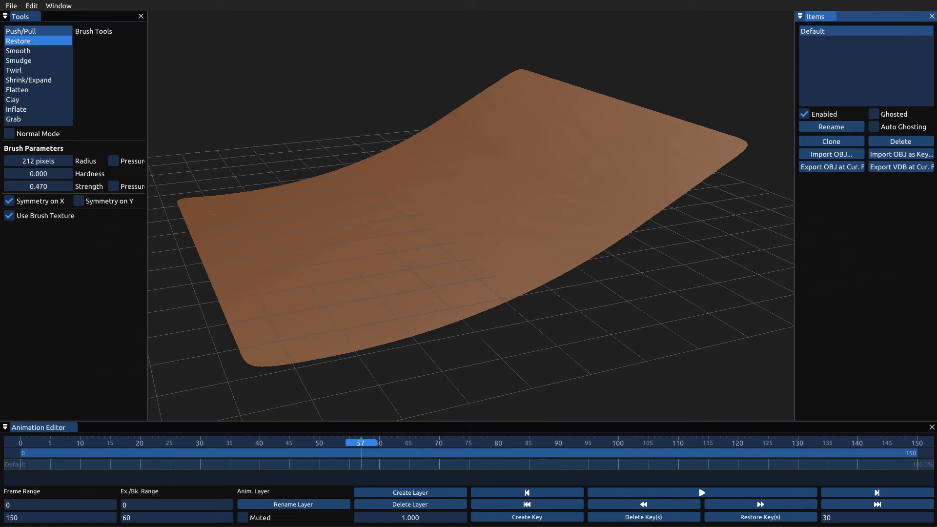
left_click(11, 6)
left_click(37, 70)
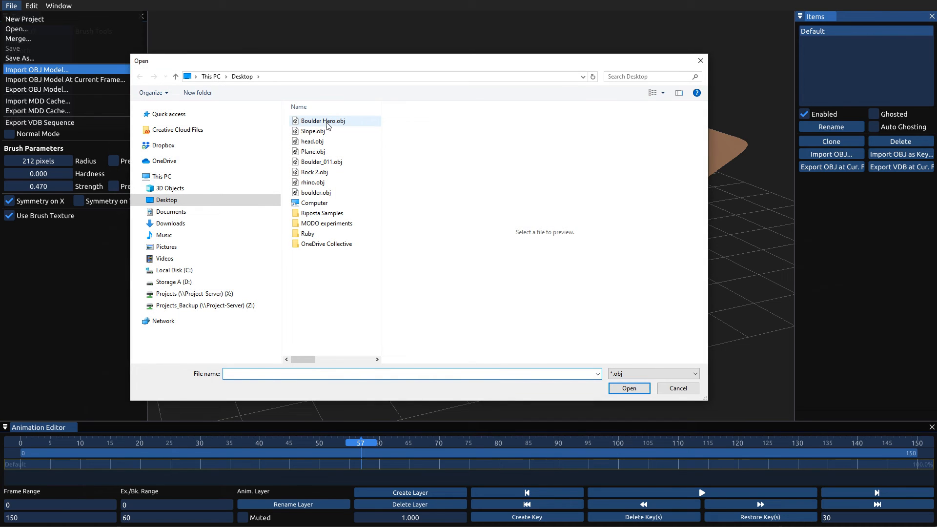
double_click(326, 122)
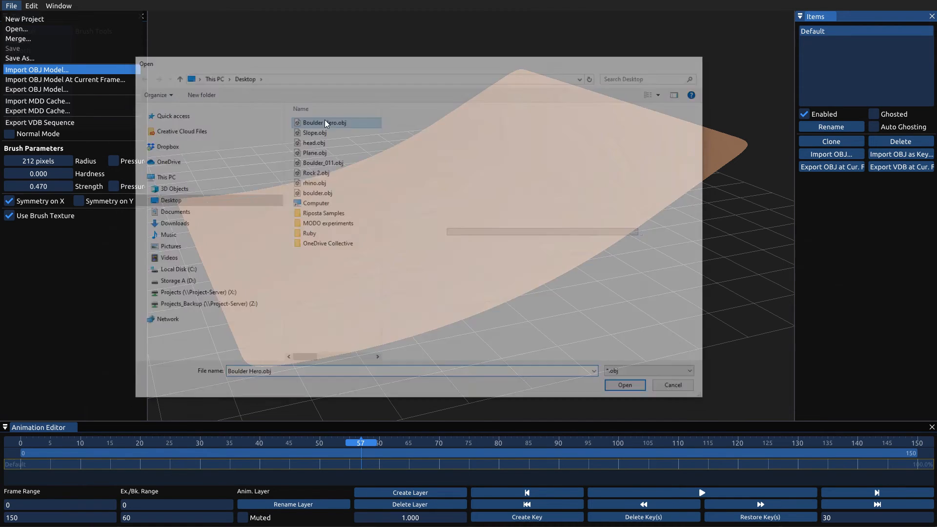
scroll(512, 180, "down", 5)
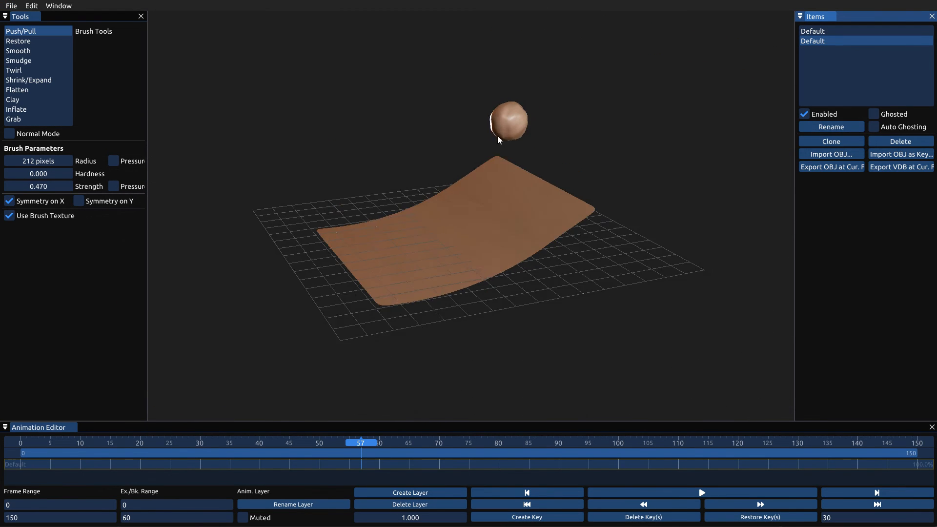
left_click_drag(479, 180, 737, 168, "alt")
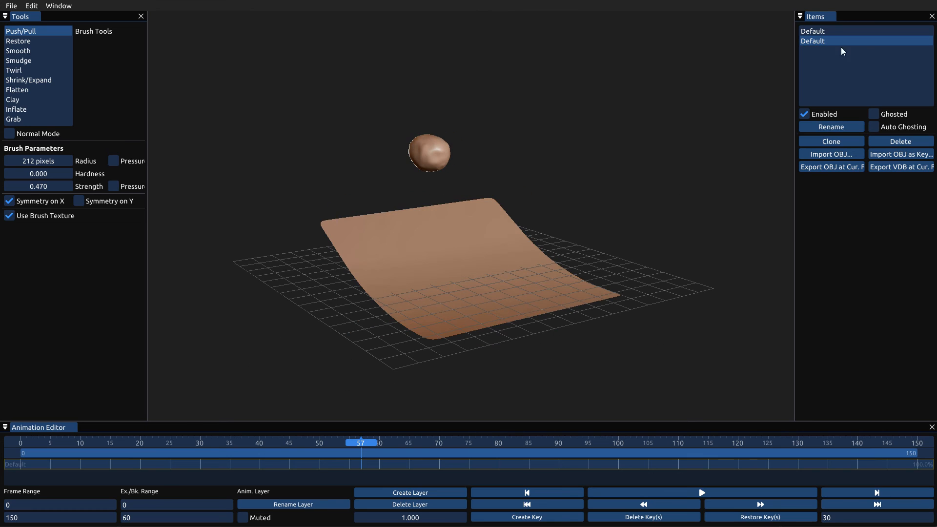
Rename the boulder's mesh item as boulder and the slope's mesh item as slope.
left_click(821, 42)
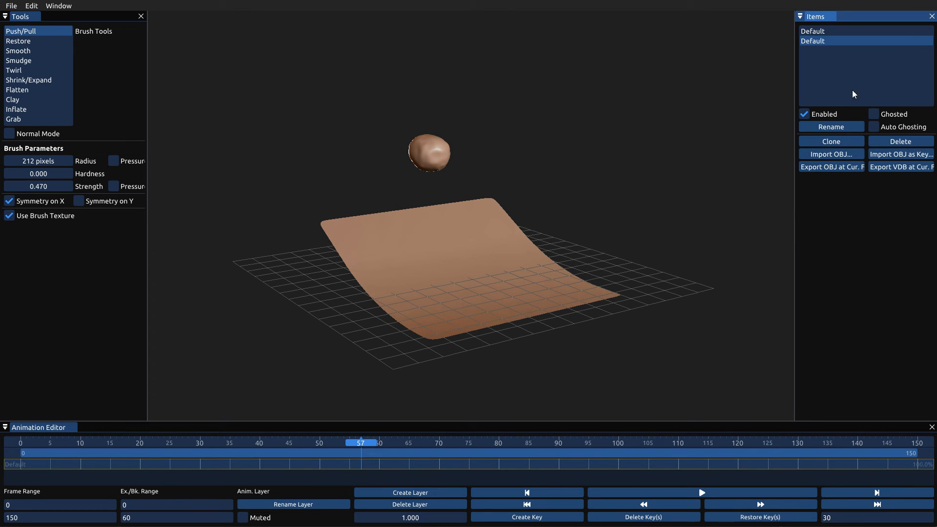
left_click(831, 127)
type("sfd")
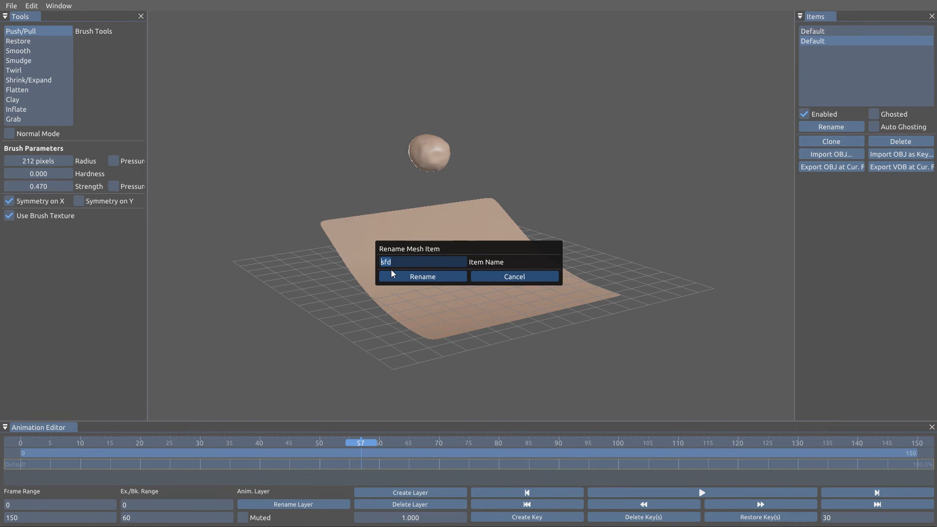
type("boulder")
left_click(392, 274)
left_click(825, 32)
left_click(838, 126)
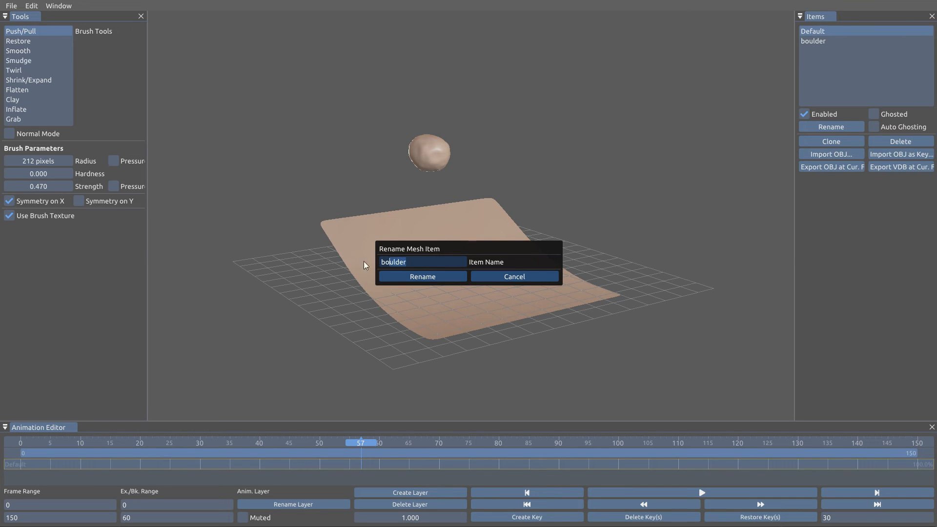
type("slope")
left_click(426, 278)
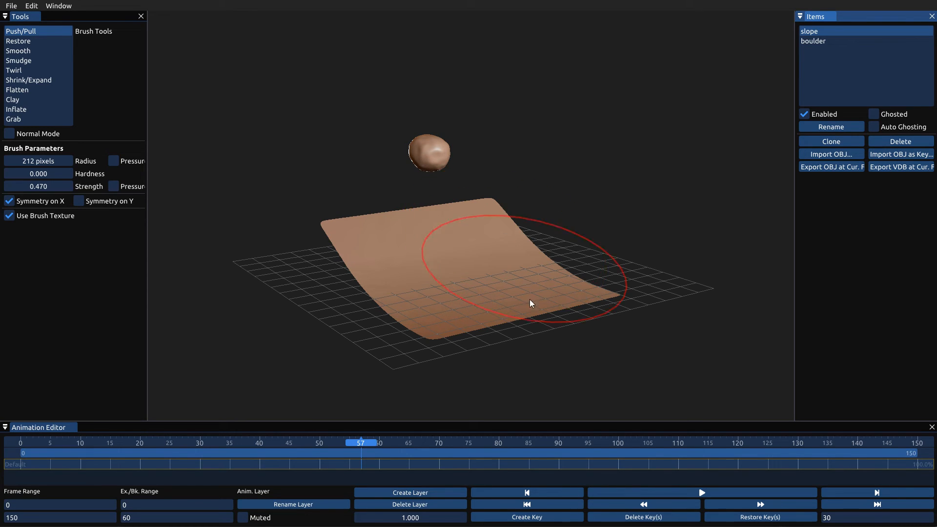
Import the Boulder Hero.mdd cache onto the boulder item with Flip Z Axis and Rest Frame enabled, and go to frame 0.
mouse_move(442, 310)
left_mouse_down("alt")
mouse_move(521, 288)
mouse_move(470, 291)
mouse_move(498, 286)
left_mouse_up("alt")
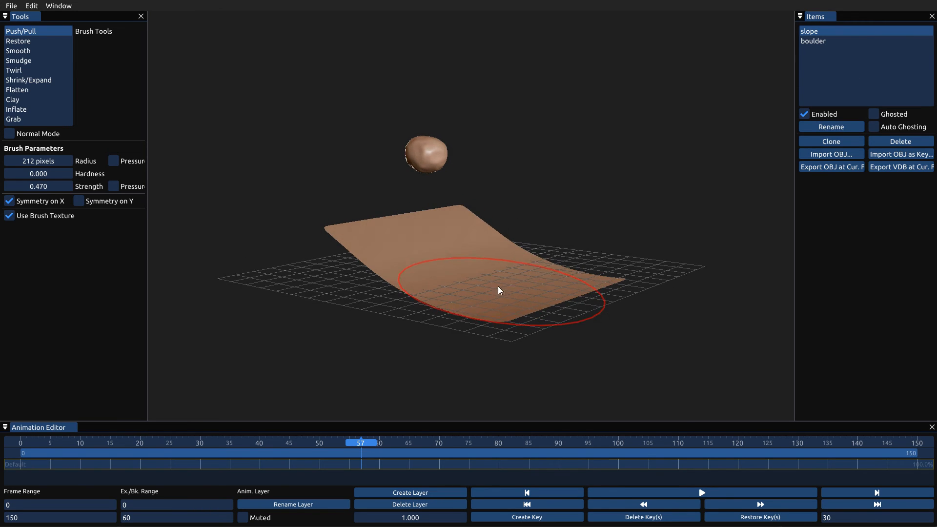
left_click_drag(541, 174, 539, 189, "alt")
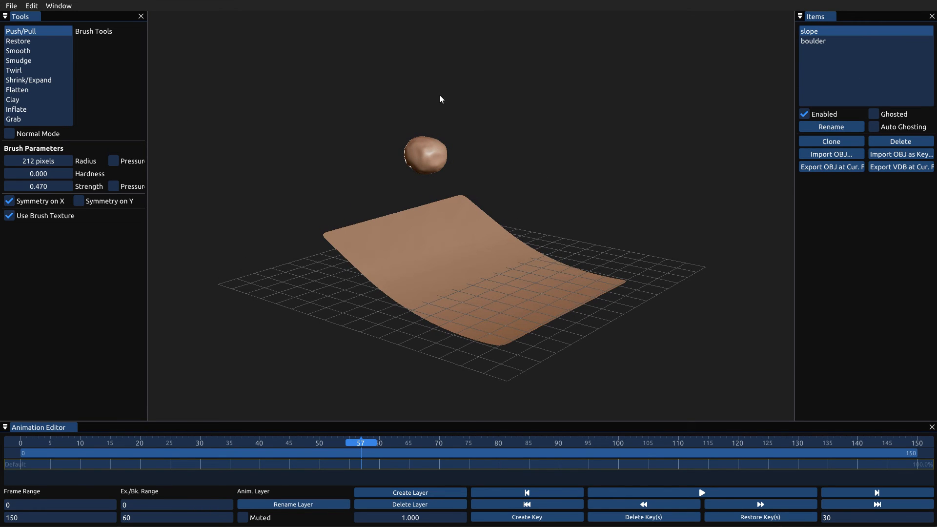
left_click(830, 43)
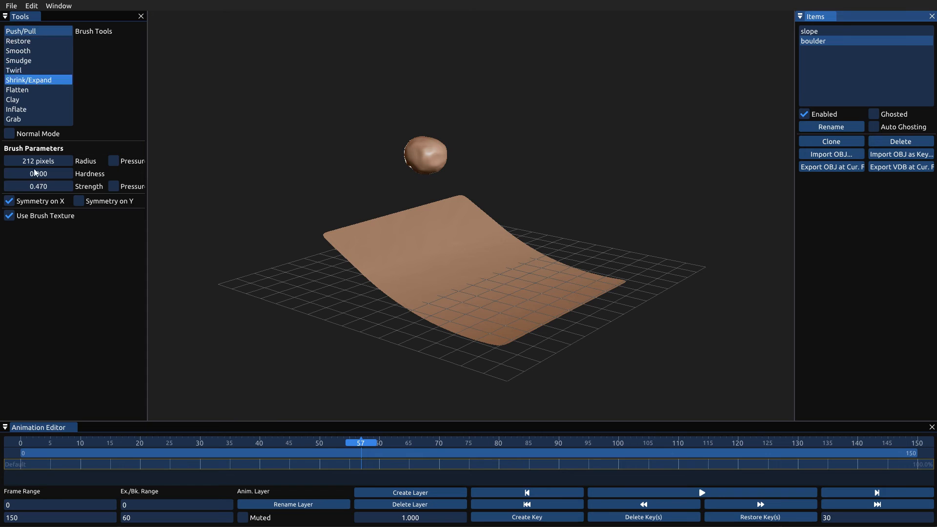
left_click(11, 5)
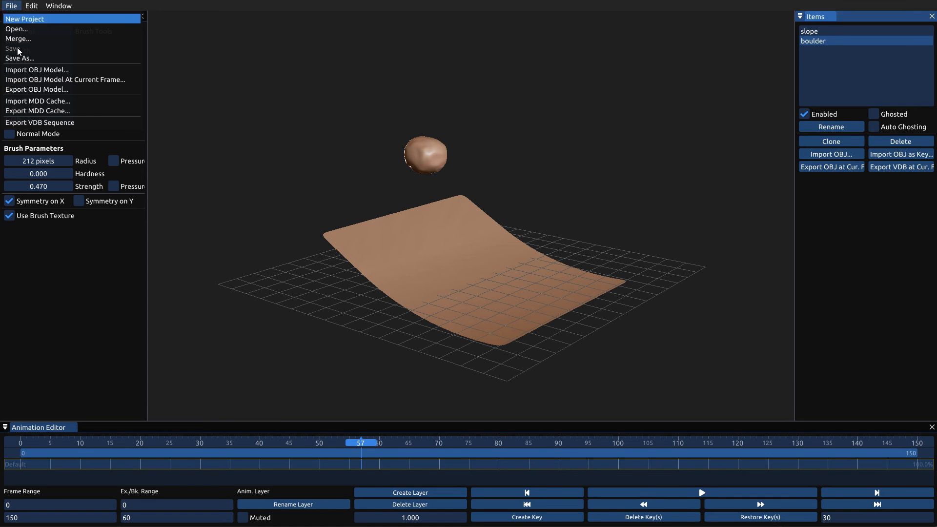
left_click(56, 101)
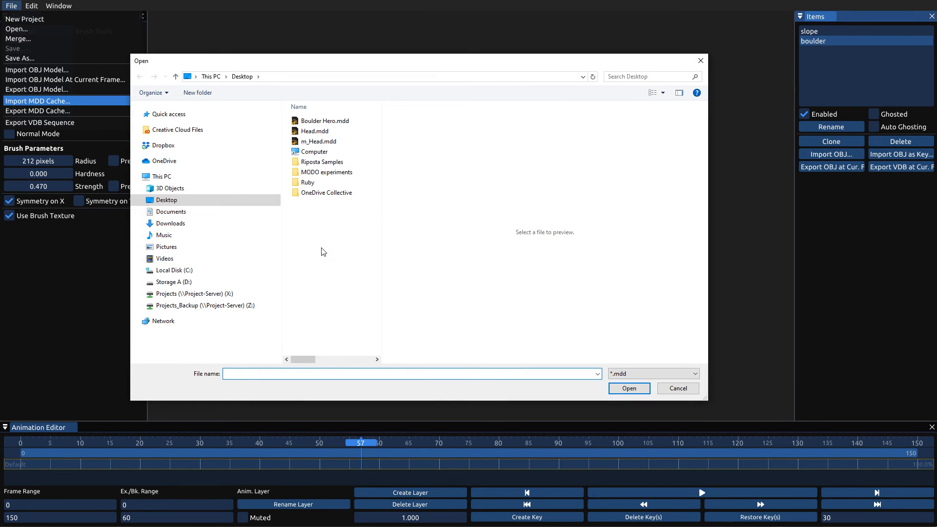
double_click(338, 121)
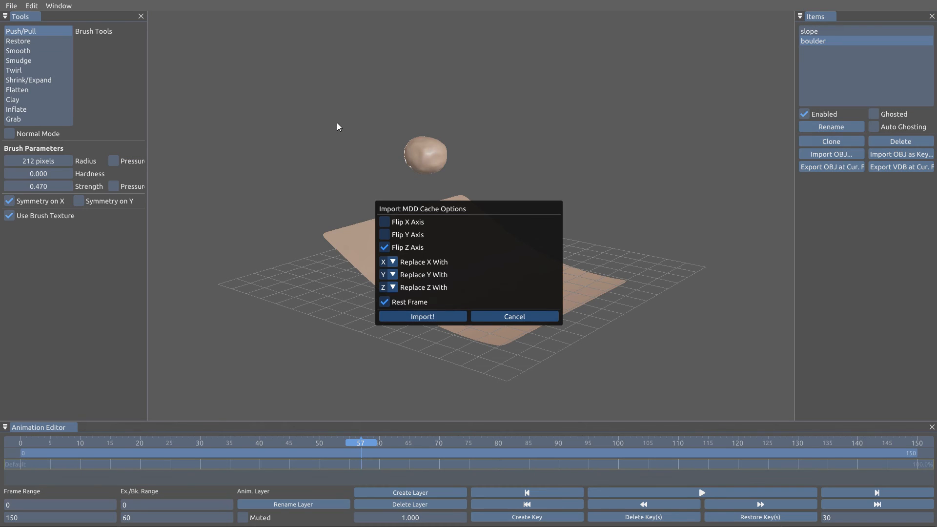
left_click(417, 317)
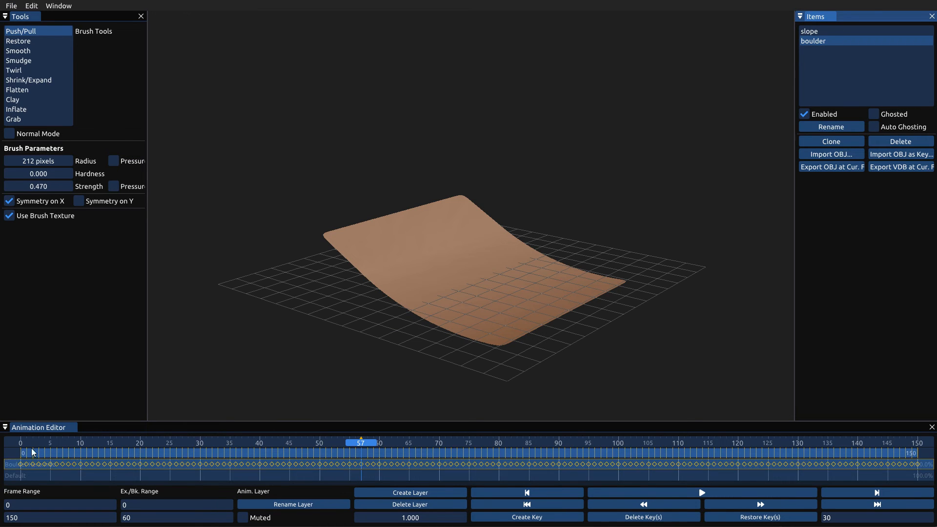
mouse_move(24, 444)
left_mouse_down()
mouse_move(635, 458)
mouse_move(1, 447)
mouse_move(769, 443)
mouse_move(10, 445)
left_mouse_up()
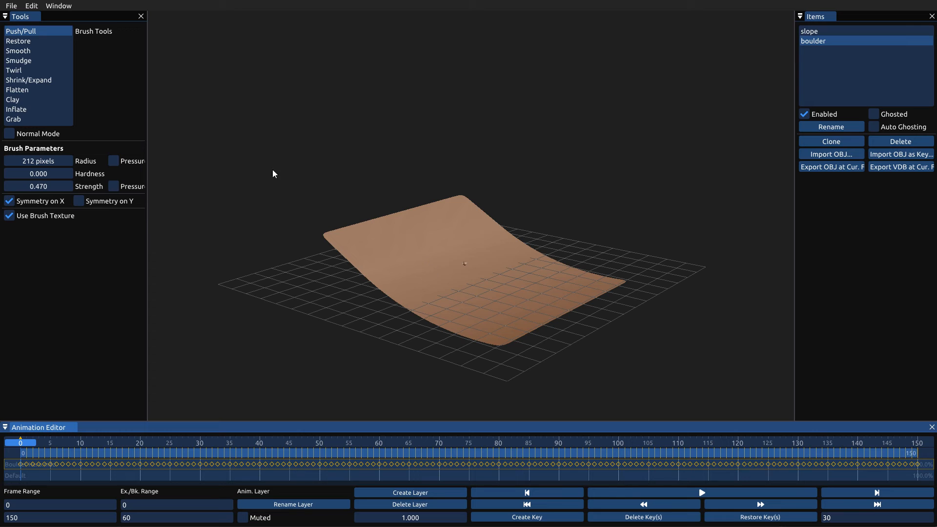
Delete the slope item from the scene.
left_click(840, 31)
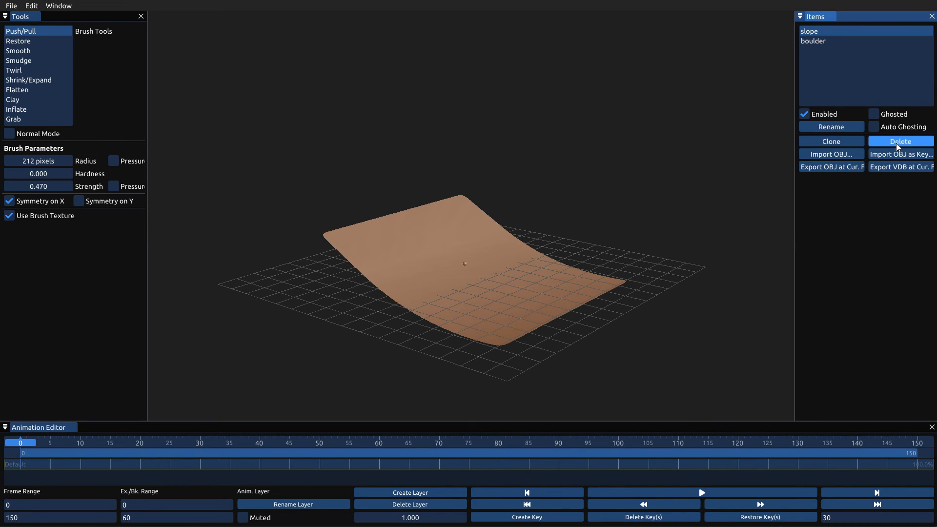
left_click(896, 143)
left_click(415, 274)
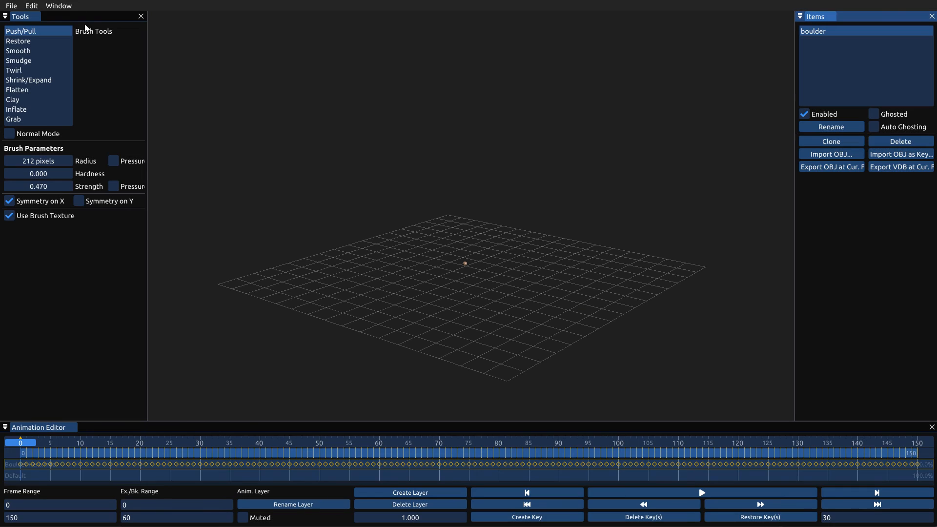
Set the Imported OBJ Model Scale preference to 1 and close the preferences.
left_click(61, 9)
left_click(69, 66)
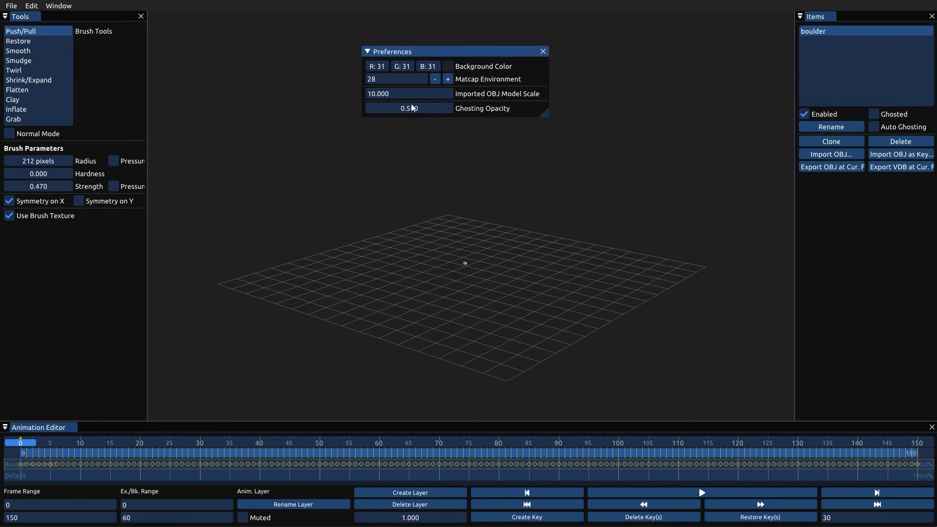
left_click(401, 93)
type("1")
left_click(543, 51)
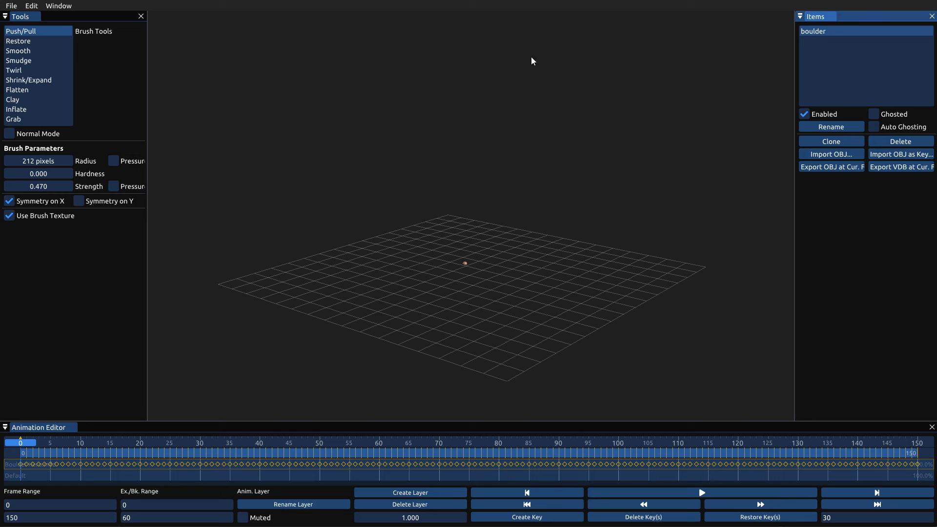
Import Slope.obj from the Desktop again, frame the scene, and select the new slope item.
left_click(11, 6)
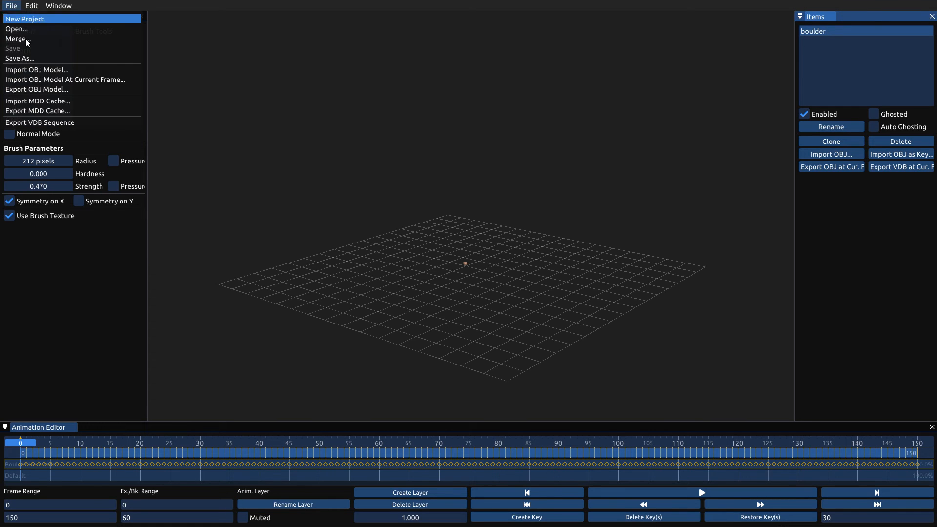
left_click(37, 70)
double_click(315, 132)
key("f")
mouse_move(517, 253)
middle_mouse_down()
mouse_move(556, 172)
mouse_move(514, 241)
mouse_move(528, 239)
middle_mouse_up()
scroll(599, 186, "down", 5)
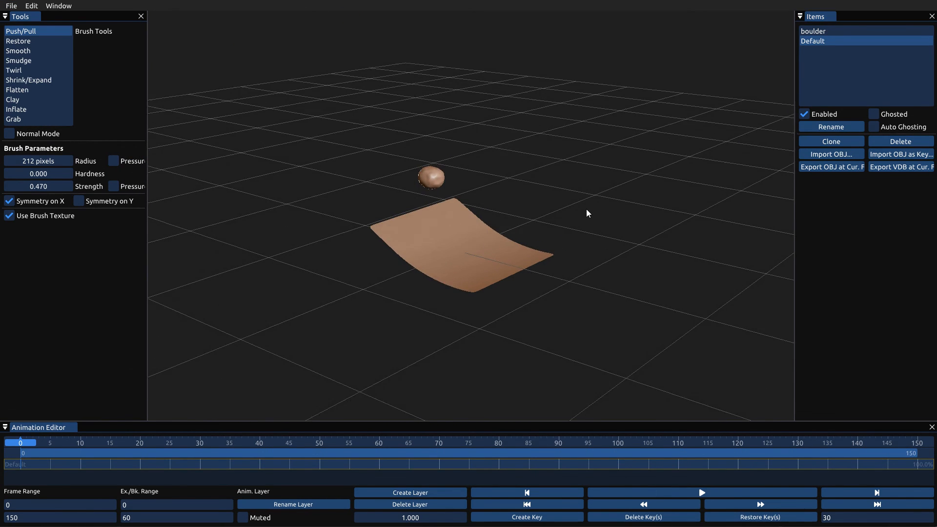
left_click(818, 41)
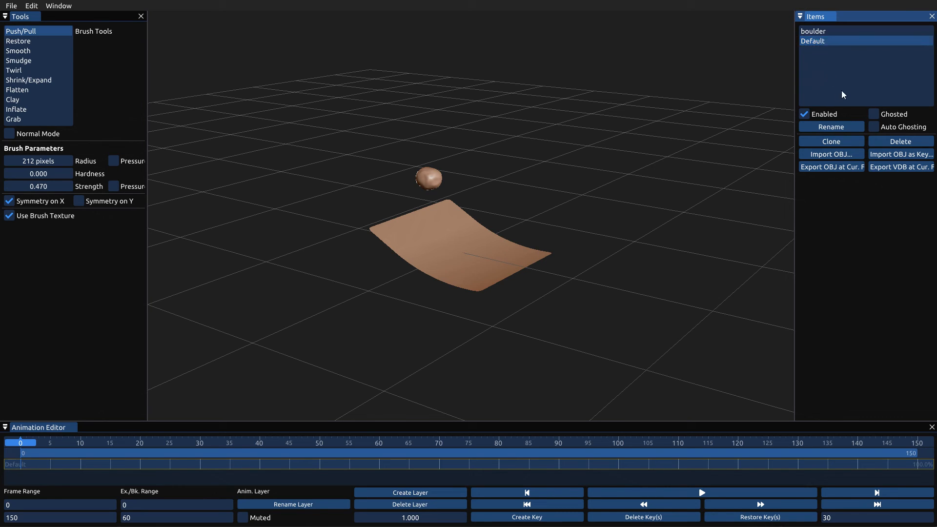
Rename the newly imported Default item as slope and keep it selected.
left_click(828, 127)
left_click(418, 276)
left_click_drag(42, 444, 19, 443)
scroll(537, 264, "down", 3)
scroll(467, 347, "up", 7)
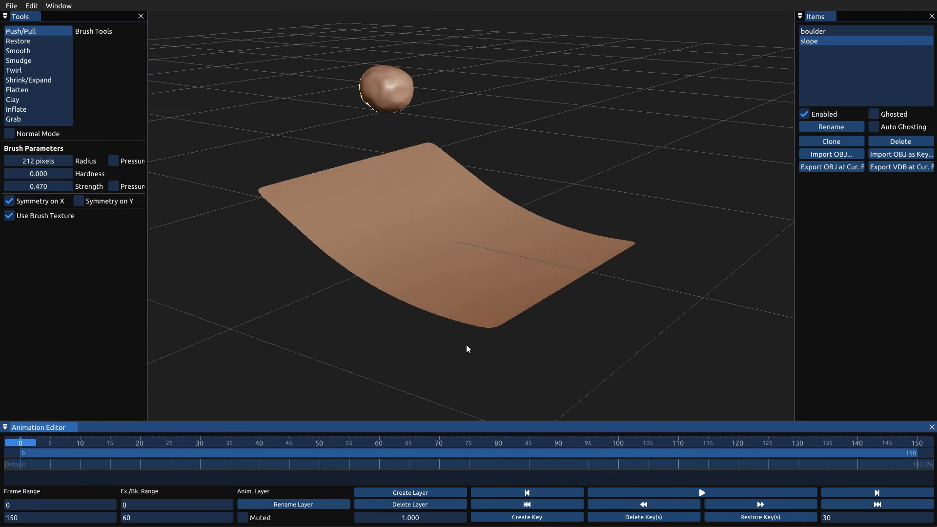
scroll(530, 314, "down", 3)
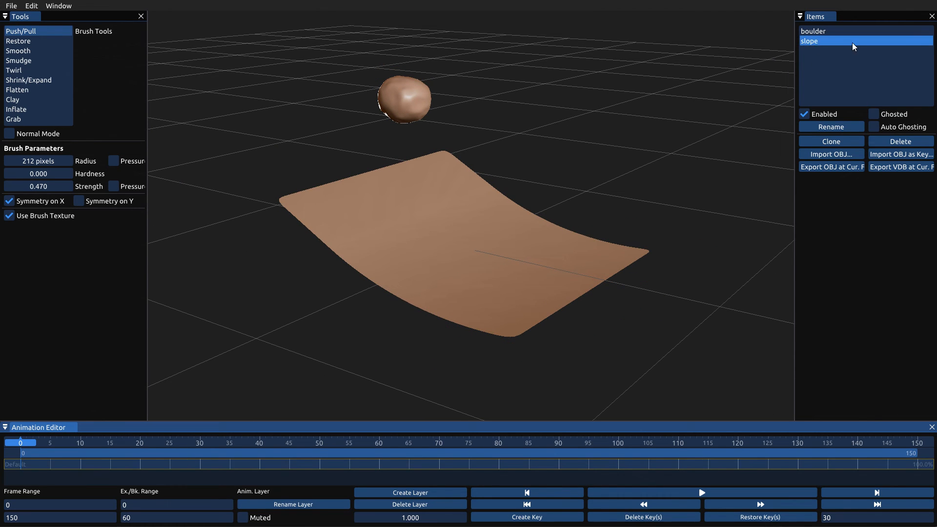
left_click(824, 32)
left_click(825, 41)
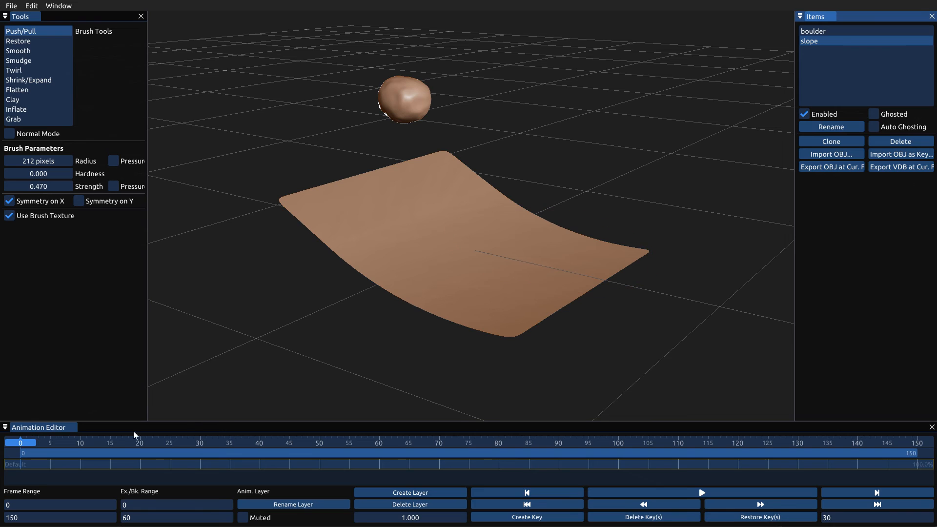
At frame 7, create an animation layer named trail on the slope item and add a key to it.
mouse_move(25, 443)
left_mouse_down()
mouse_move(619, 443)
mouse_move(10, 441)
mouse_move(130, 443)
mouse_move(22, 435)
mouse_move(260, 447)
mouse_move(59, 432)
mouse_move(39, 442)
mouse_move(62, 446)
left_mouse_up()
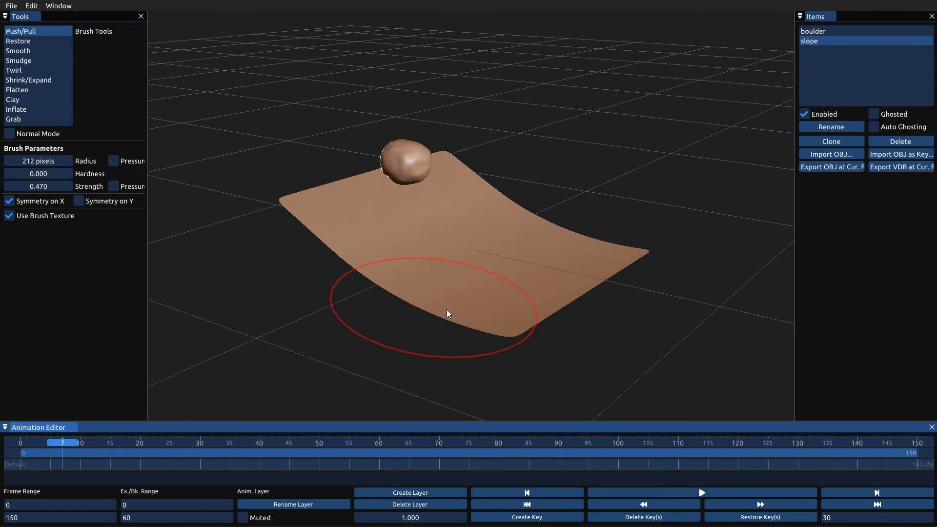
left_click(426, 493)
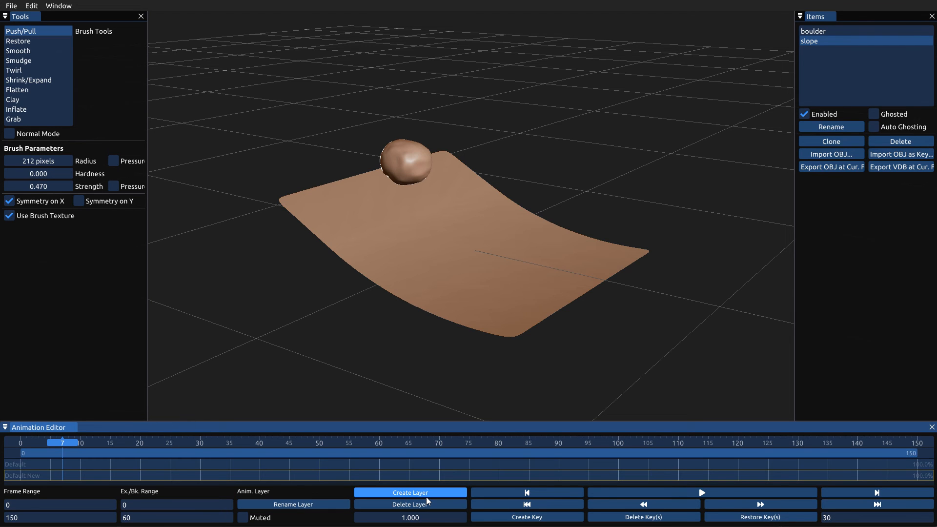
left_click(339, 507)
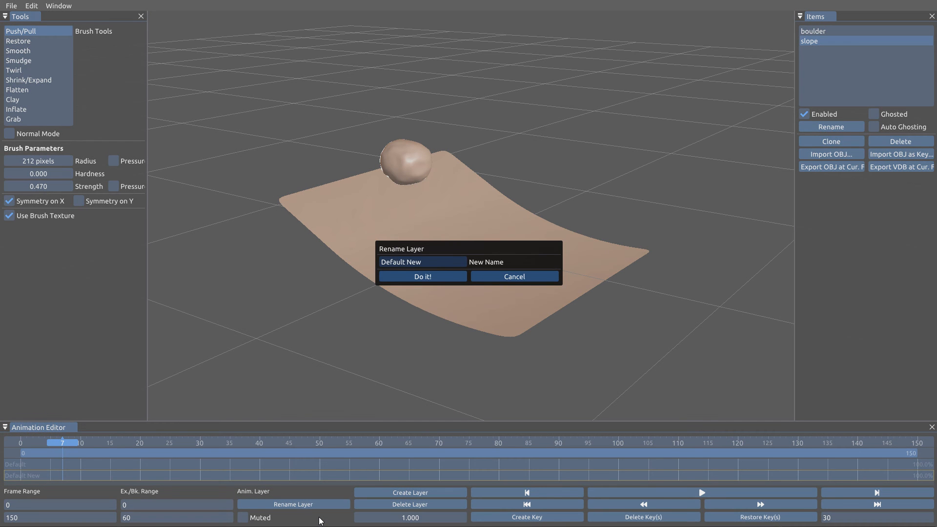
left_click_drag(427, 264, 367, 266)
type("trail")
left_click(454, 281)
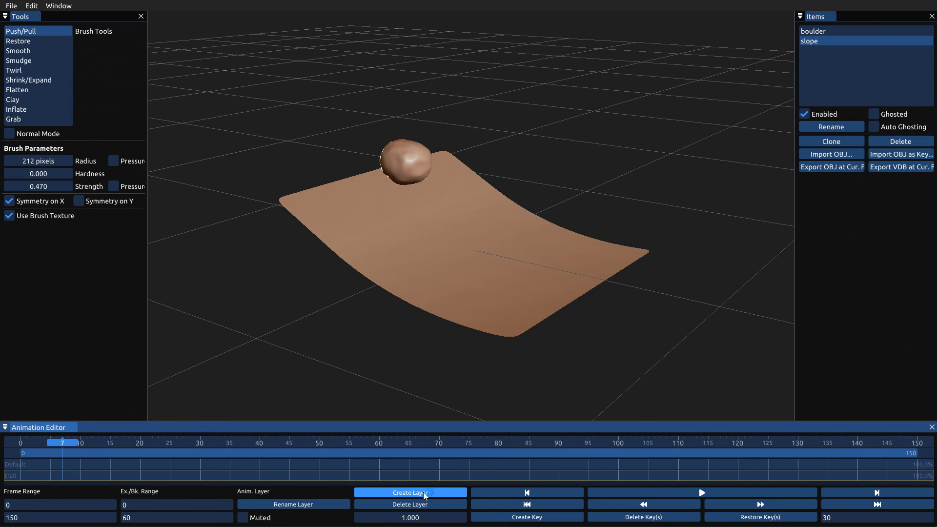
left_click(530, 517)
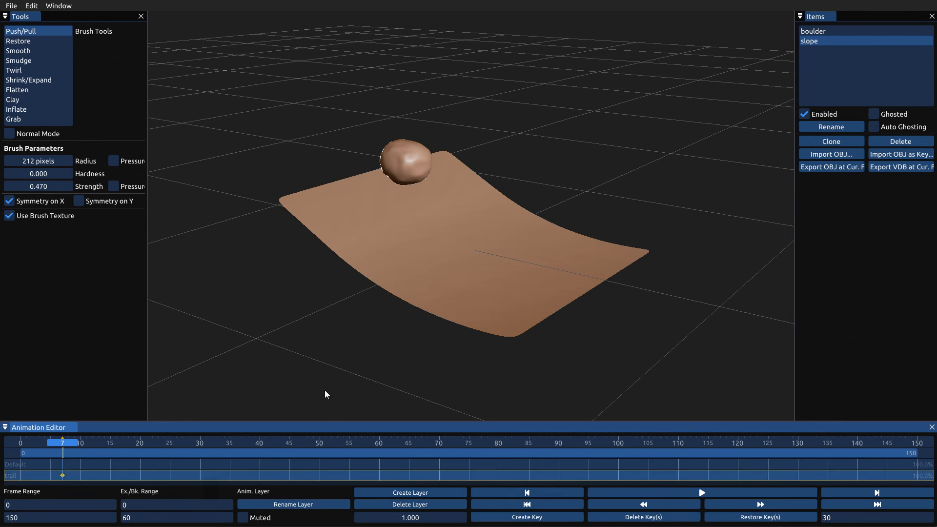
Step through the frames around the boulder's first contact with the slope and stop at frame 9.
scroll(432, 160, "down", 2)
scroll(419, 216, "up", 6)
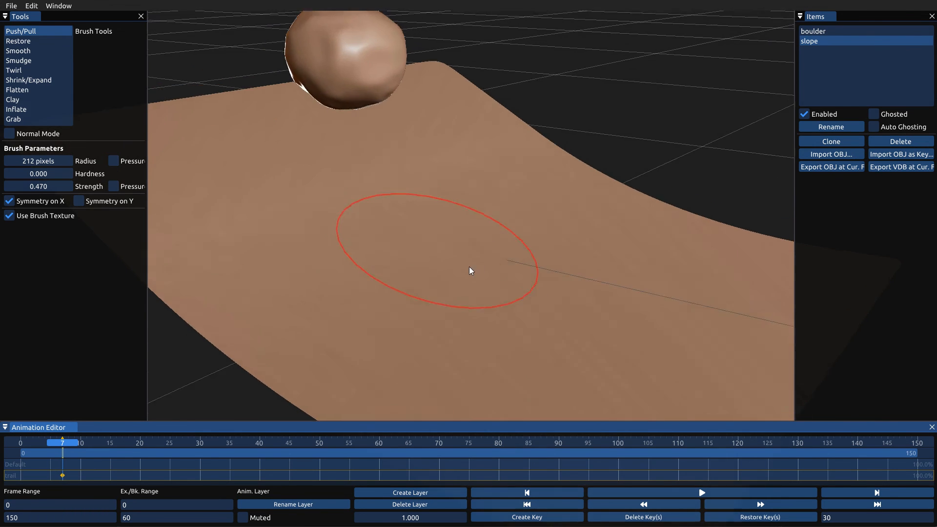
middle_click_drag(469, 267, 602, 197)
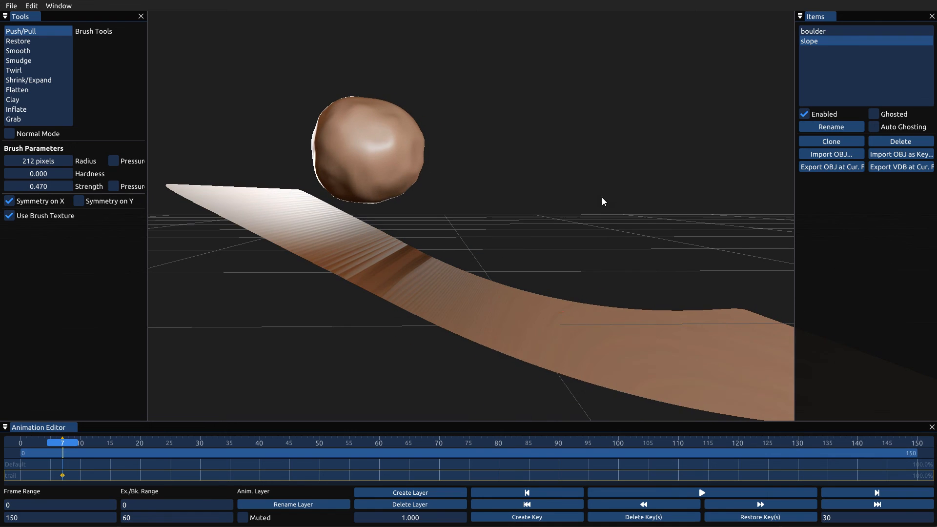
left_click(750, 507)
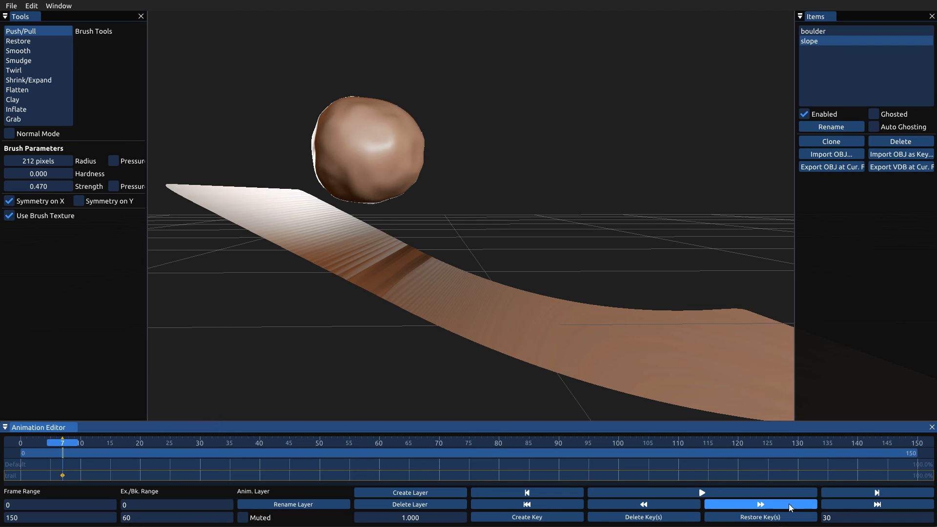
left_click(877, 494)
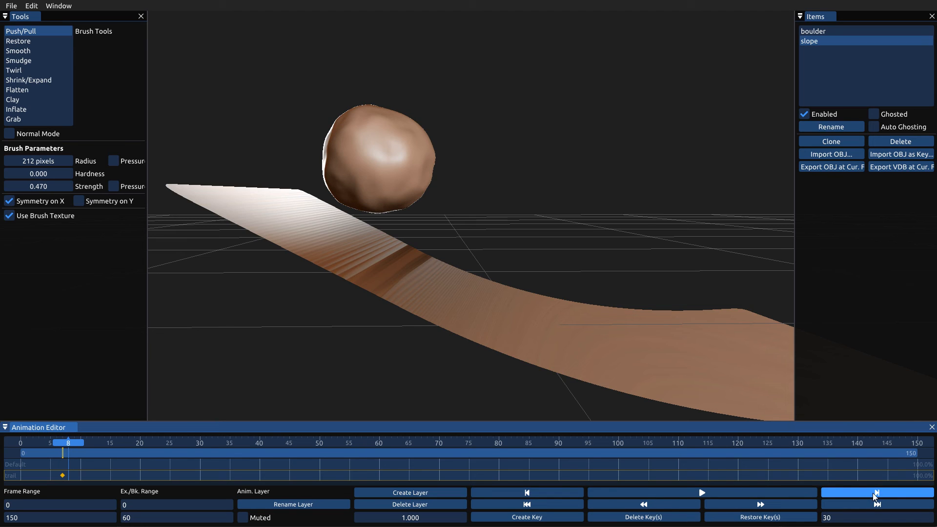
left_click(876, 494)
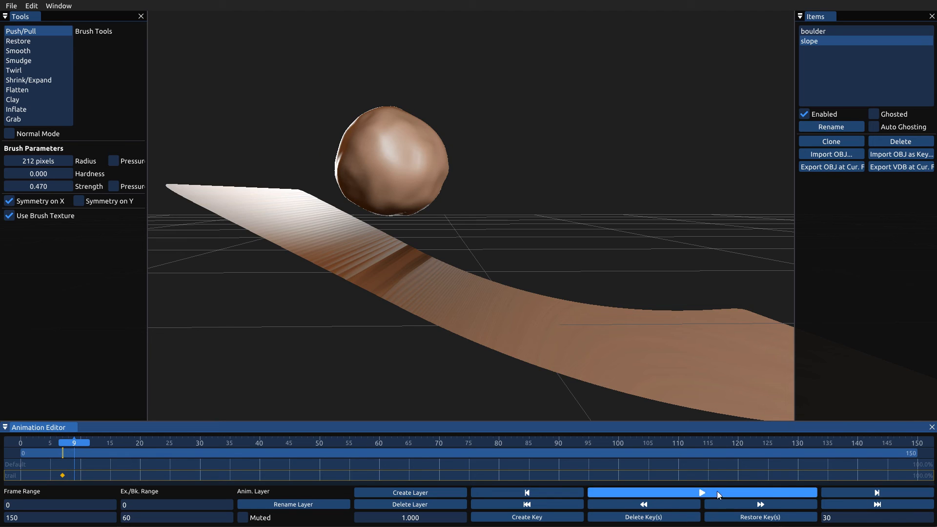
left_click(546, 494)
left_click(540, 496)
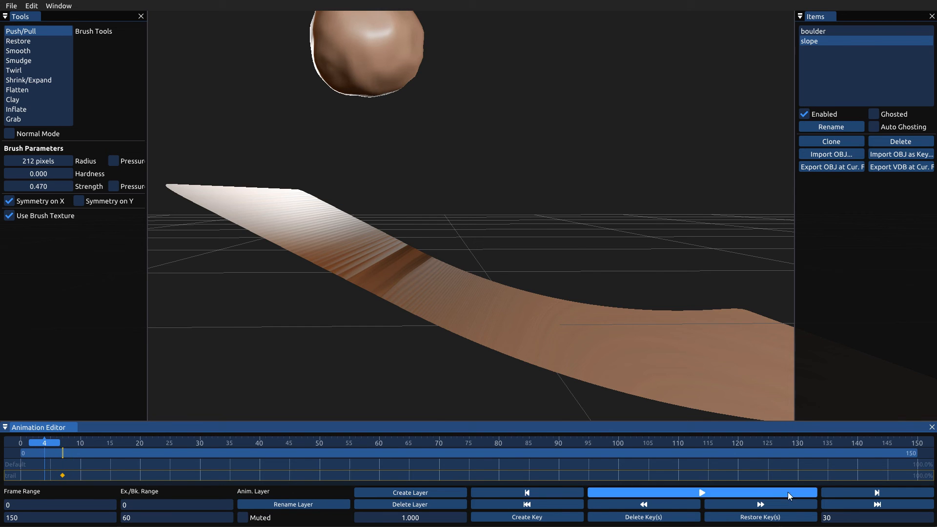
left_click(877, 494)
left_click(875, 494)
left_click(875, 494)
Set the Push/Pull brush to 167 pixels radius and 0.425 strength, and sculpt a dent in the slope beneath the boulder at frame 9.
mouse_move(585, 337)
middle_mouse_down()
mouse_move(519, 343)
mouse_move(474, 307)
mouse_move(503, 309)
mouse_move(444, 335)
mouse_move(503, 308)
middle_mouse_up()
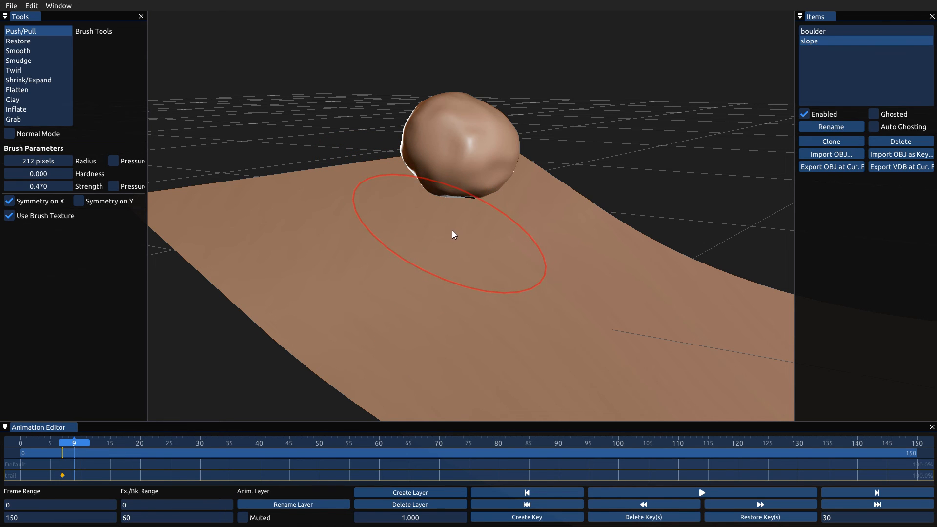
scroll(451, 231, "up", 2)
scroll(430, 238, "down", 3)
scroll(434, 237, "up", 2)
mouse_move(459, 225)
right_mouse_down()
mouse_move(397, 250)
mouse_move(412, 245)
right_mouse_up()
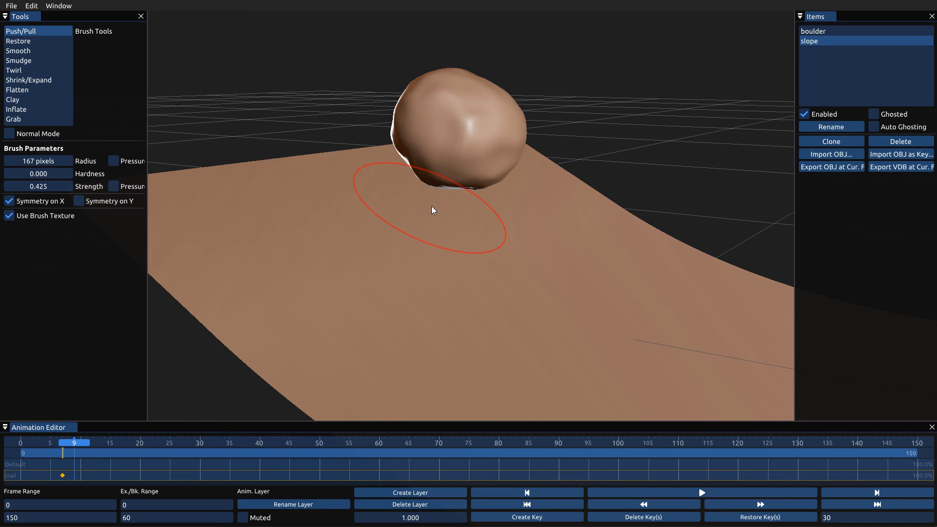
mouse_move(431, 206)
left_mouse_down()
mouse_move(446, 206)
mouse_move(420, 206)
mouse_move(406, 219)
mouse_move(495, 277)
left_mouse_up()
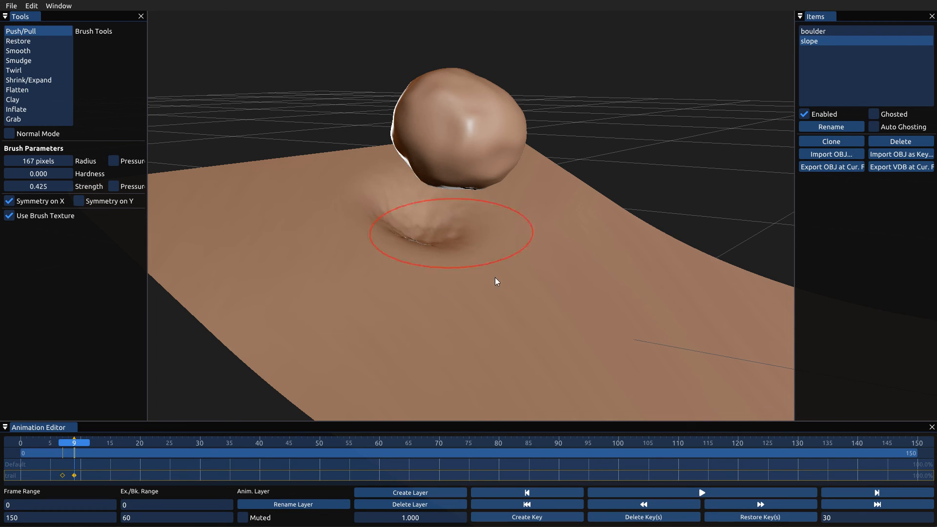
Extend the dent along the boulder's path by sculpting the slope at frames 16 and 23.
left_click_drag(70, 443, 116, 443)
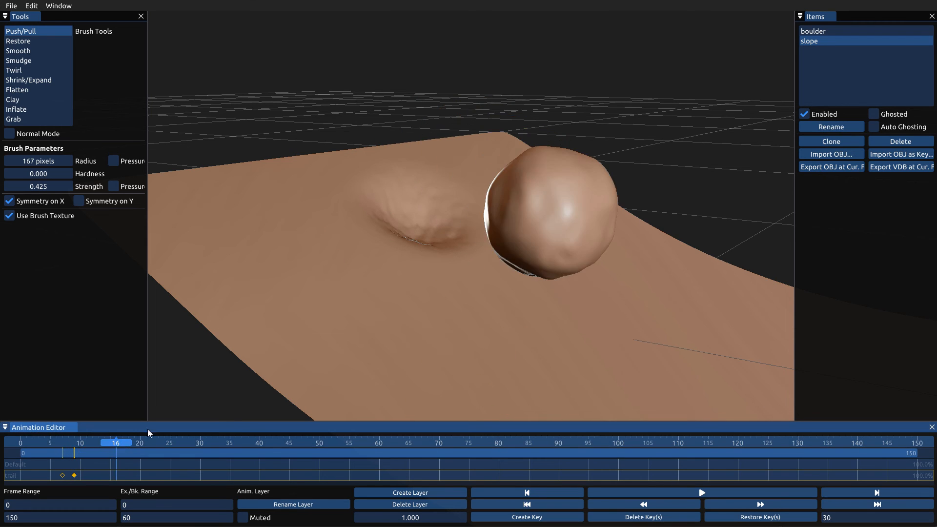
middle_click_drag(562, 303, 471, 385)
middle_click_drag(583, 212, 579, 278)
mouse_move(566, 172)
left_mouse_down()
mouse_move(578, 249)
mouse_move(501, 252)
left_mouse_up()
mouse_move(116, 444)
left_mouse_down()
mouse_move(180, 444)
mouse_move(158, 443)
left_mouse_up()
mouse_move(541, 303)
middle_mouse_down()
mouse_move(541, 219)
mouse_move(527, 194)
middle_mouse_up()
mouse_move(556, 198)
left_mouse_down()
mouse_move(567, 298)
mouse_move(535, 178)
mouse_move(539, 184)
left_mouse_up()
Continue the groove towards the slope's lower edge by sculpting at frames 30 and 38.
mouse_move(544, 327)
middle_mouse_down()
mouse_move(555, 308)
mouse_move(536, 315)
mouse_move(473, 235)
mouse_move(513, 205)
mouse_move(454, 319)
mouse_move(438, 273)
mouse_move(425, 293)
middle_mouse_up()
left_click_drag(158, 445, 200, 442)
mouse_move(435, 251)
left_mouse_down()
mouse_move(500, 273)
mouse_move(475, 221)
mouse_move(502, 298)
left_mouse_up()
left_click_drag(203, 445, 248, 446)
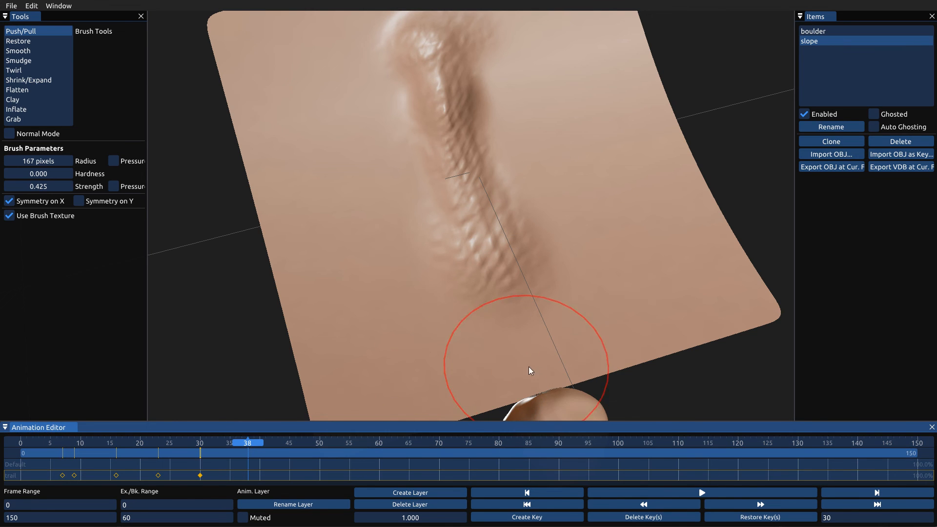
mouse_move(536, 379)
left_mouse_down()
mouse_move(519, 355)
mouse_move(496, 263)
left_mouse_up()
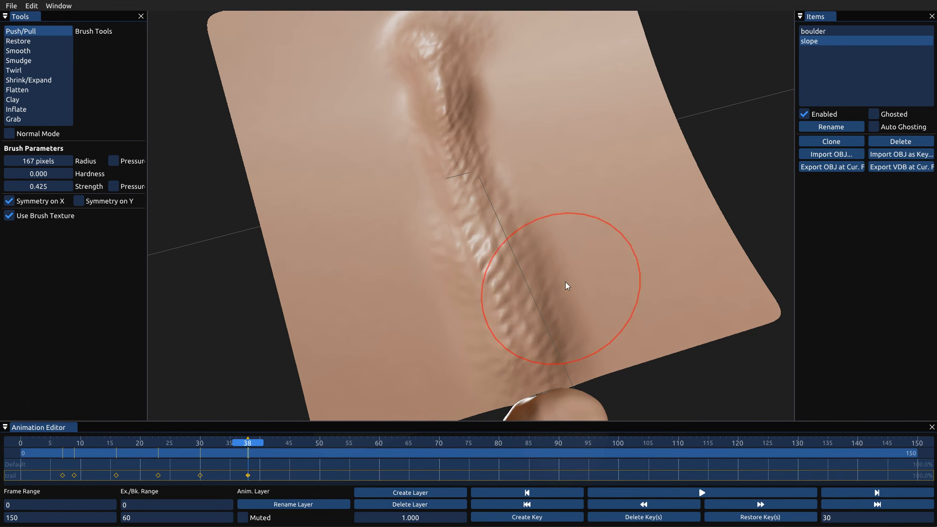
Scrub the timeline to review how the groove forms behind the rolling boulder.
mouse_move(565, 283)
middle_mouse_down()
mouse_move(649, 215)
mouse_move(630, 230)
middle_mouse_up()
left_click_drag(251, 443, 181, 464)
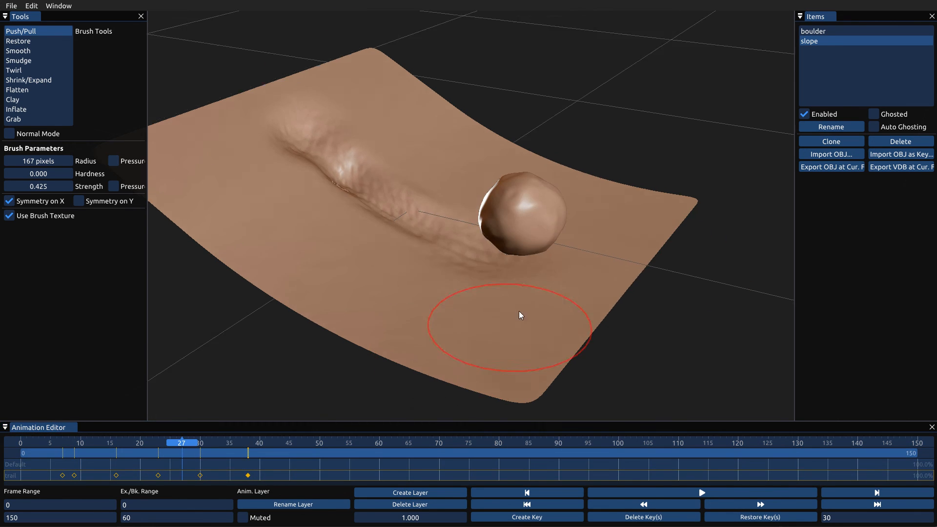
middle_click_drag(520, 312, 508, 282)
left_click_drag(205, 442, 199, 465)
Switch to Modo and examine the boulder's position relative to the slope in the right and front views.
key("alt+Tab")
mouse_move(367, 356)
left_mouse_down("alt")
mouse_move(404, 324)
mouse_move(373, 345)
left_mouse_up("alt")
key("KP_3")
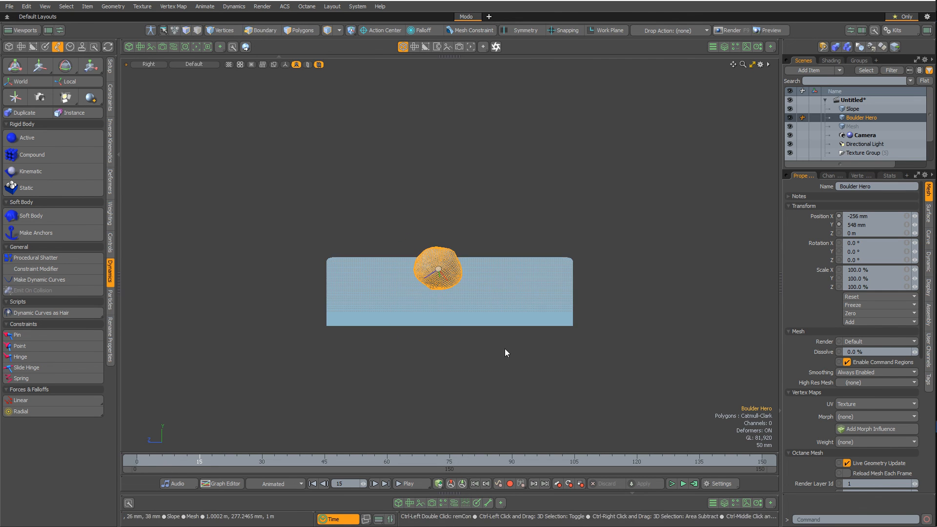
key("KP_2")
scroll(389, 297, "up", 5)
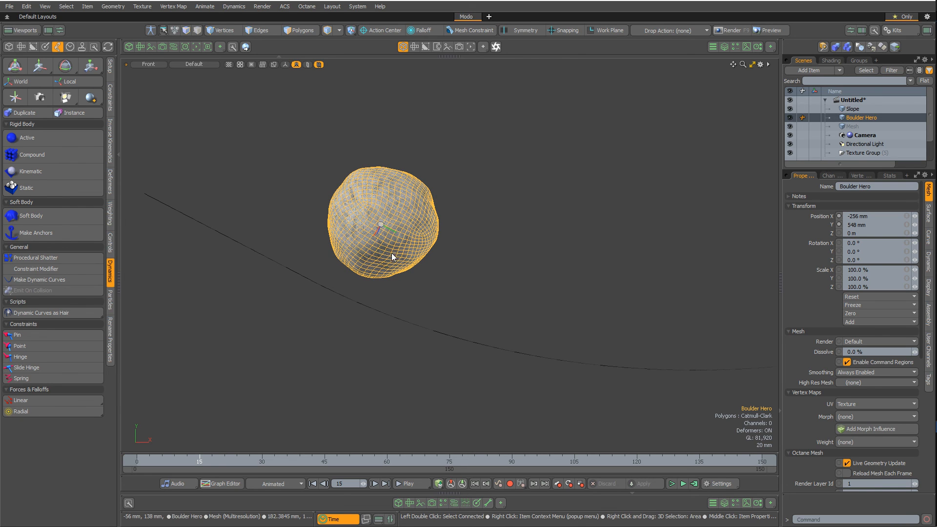
left_click(467, 263)
left_click(411, 253)
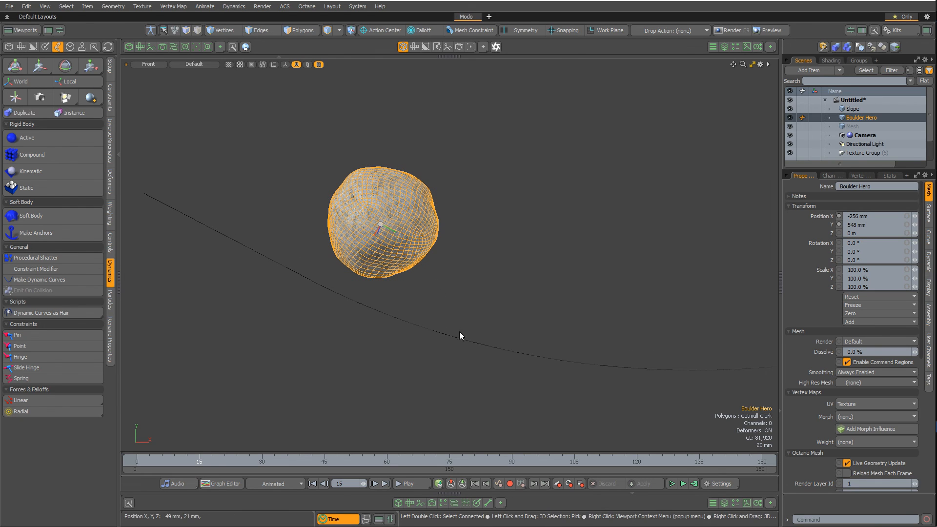
Return to the mesh sculpting program and, at frame 10, select the boulder and set the Grab brush to 219 pixels radius and 0.485 strength.
key("ctrl")
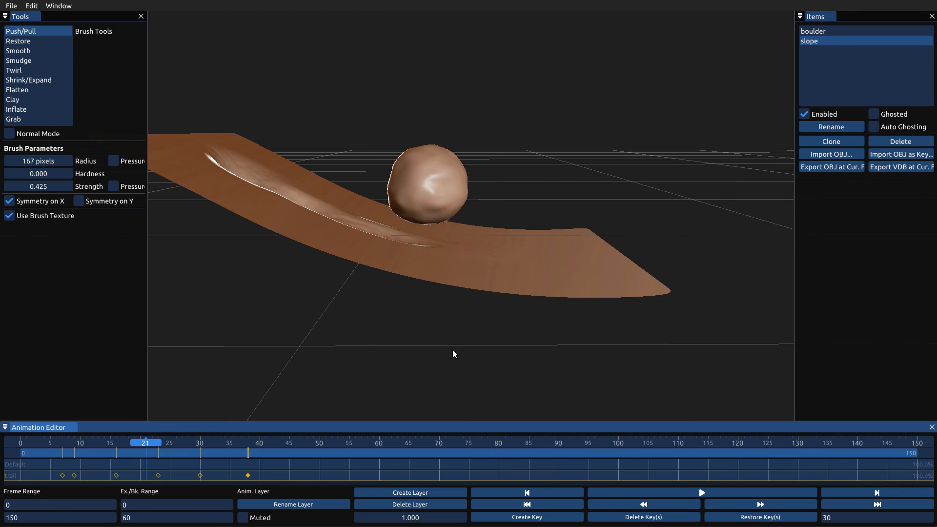
left_click_drag(452, 350, 407, 396, "alt")
left_click_drag(146, 444, 79, 481)
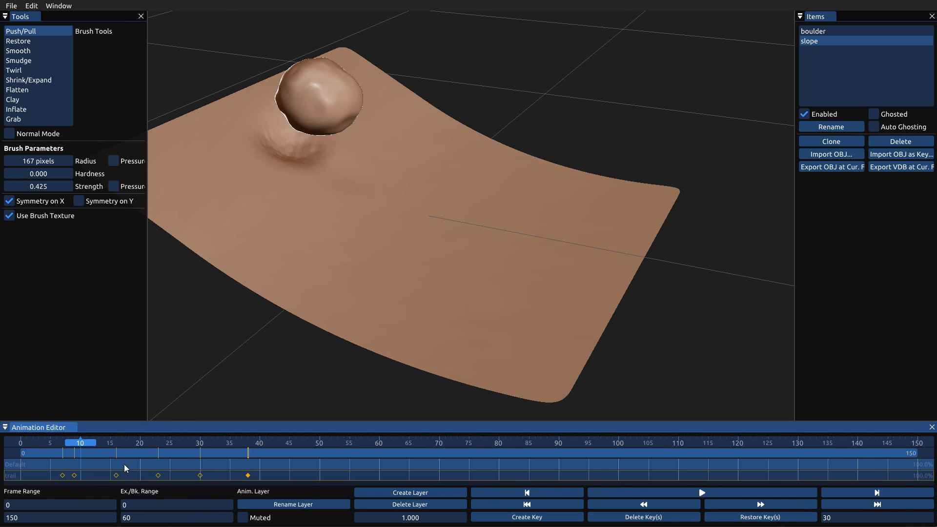
left_click(830, 30)
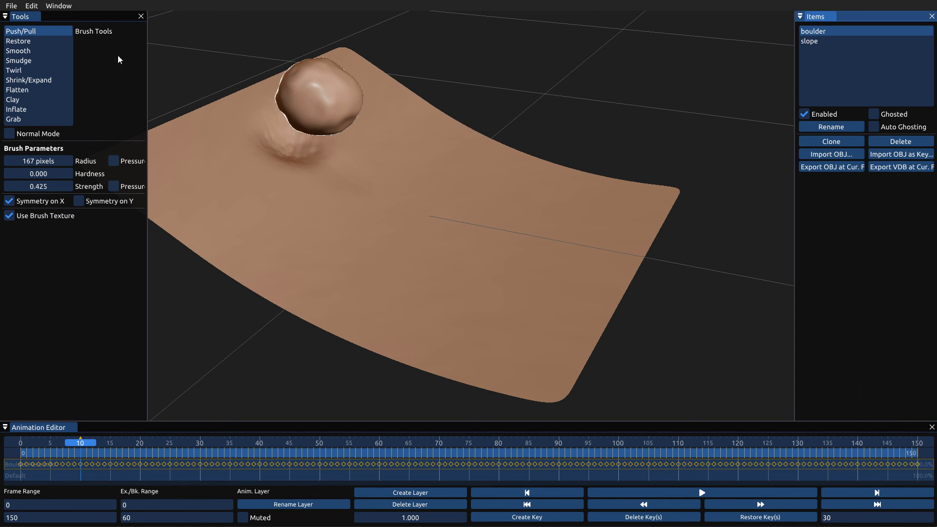
left_click(23, 118)
mouse_move(385, 174)
middle_mouse_down()
mouse_move(450, 157)
mouse_move(510, 165)
mouse_move(408, 176)
middle_mouse_up()
mouse_move(413, 139)
left_mouse_down("shift")
mouse_move(386, 157)
mouse_move(400, 147)
mouse_move(373, 192)
mouse_move(402, 189)
left_mouse_up("shift")
mouse_move(402, 189)
middle_mouse_down()
mouse_move(433, 157)
mouse_move(448, 157)
middle_mouse_up()
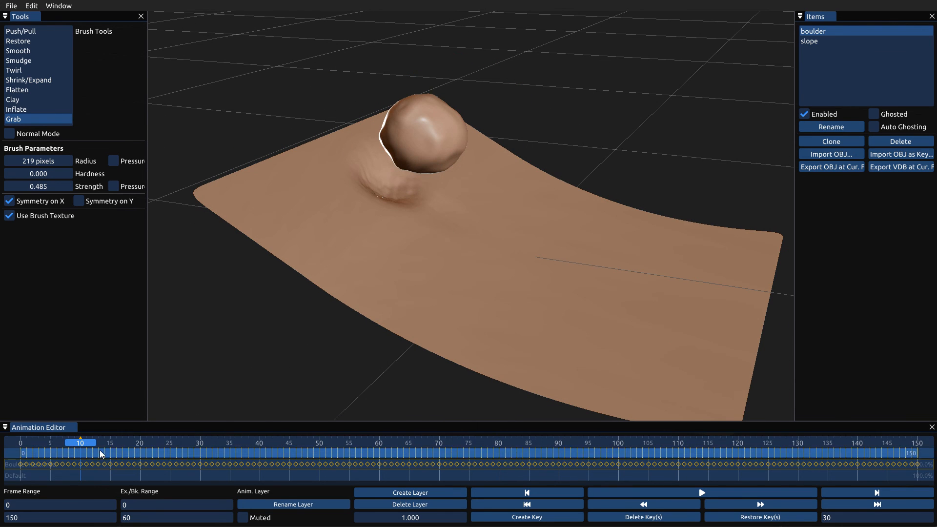
Scrub the animation to frame 36 and back to frame 0 to review the finished trail on the slope.
left_click_drag(99, 450, 235, 444)
middle_click_drag(438, 345, 492, 301)
scroll(508, 291, "up", 1)
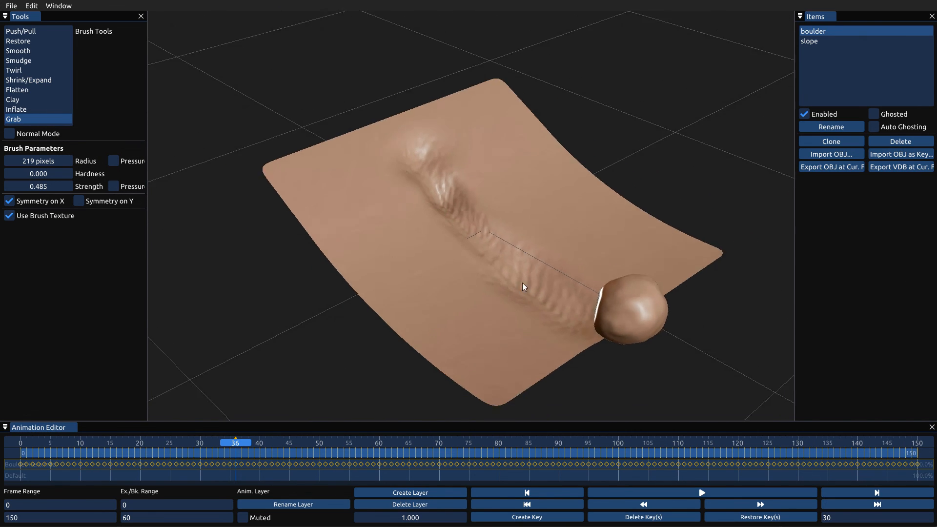
scroll(522, 283, "down", 5)
left_click_drag(894, 440, 18, 453)
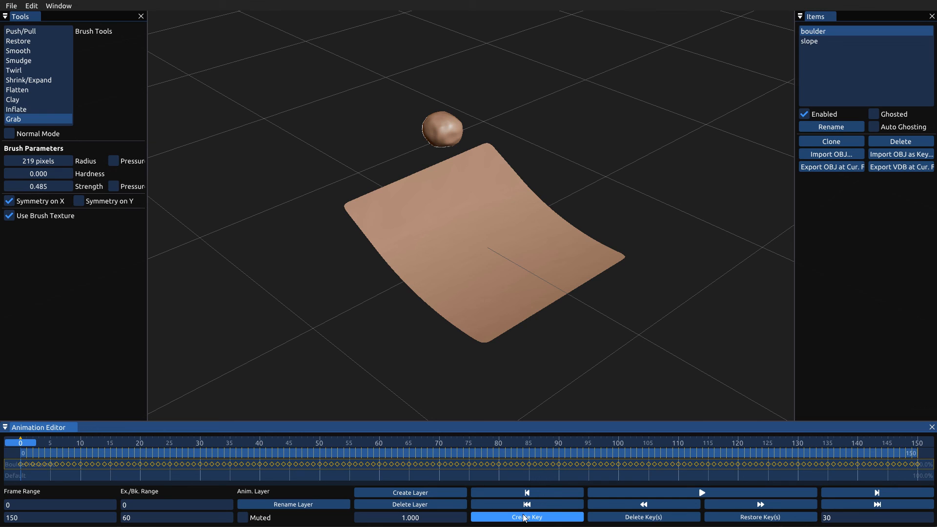
Set the Grab brush strength to 0.515 and scrub the animation from frame 0 to frame 22.
left_click_drag(45, 185, 42, 188)
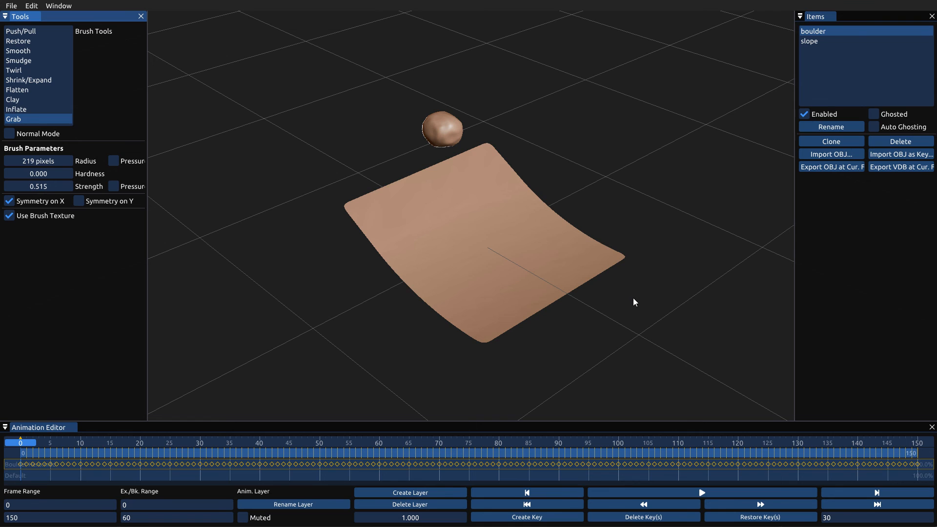
left_click_drag(609, 306, 588, 316, "alt")
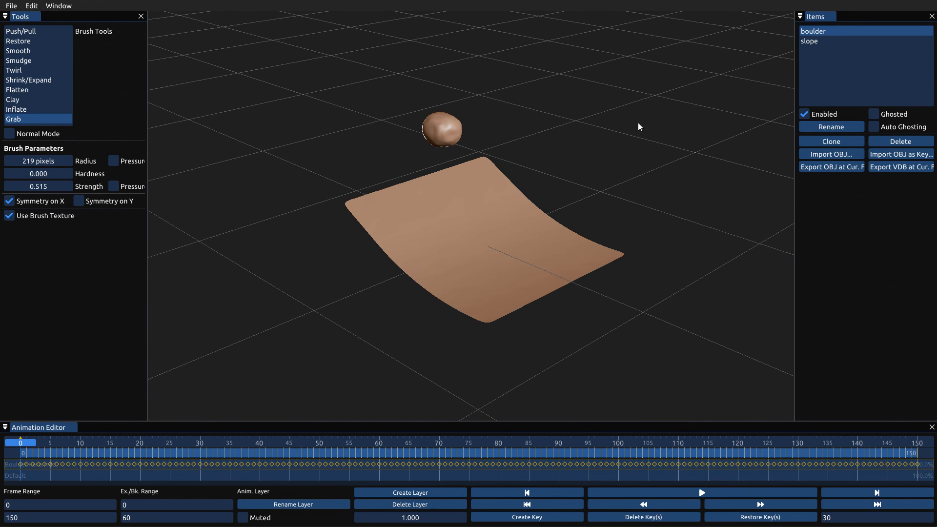
left_click_drag(576, 232, 416, 374, "alt")
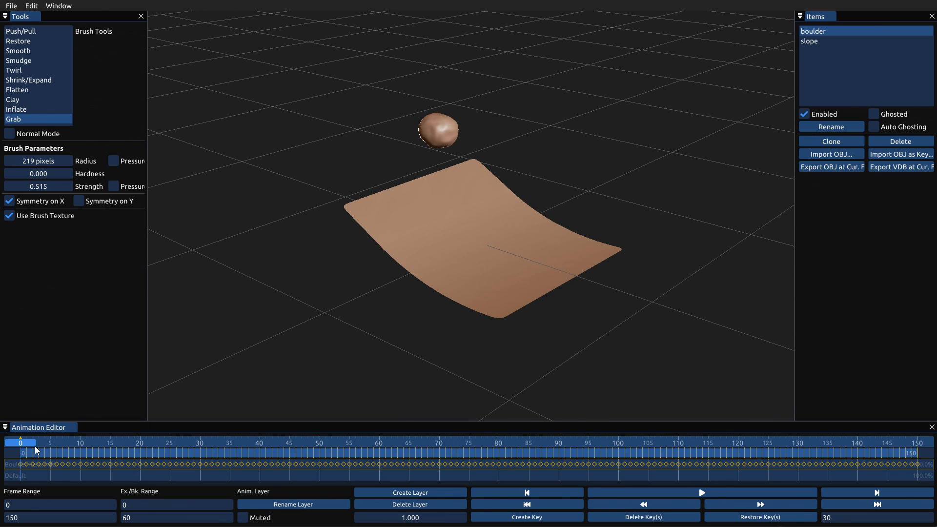
left_click_drag(34, 446, 83, 465)
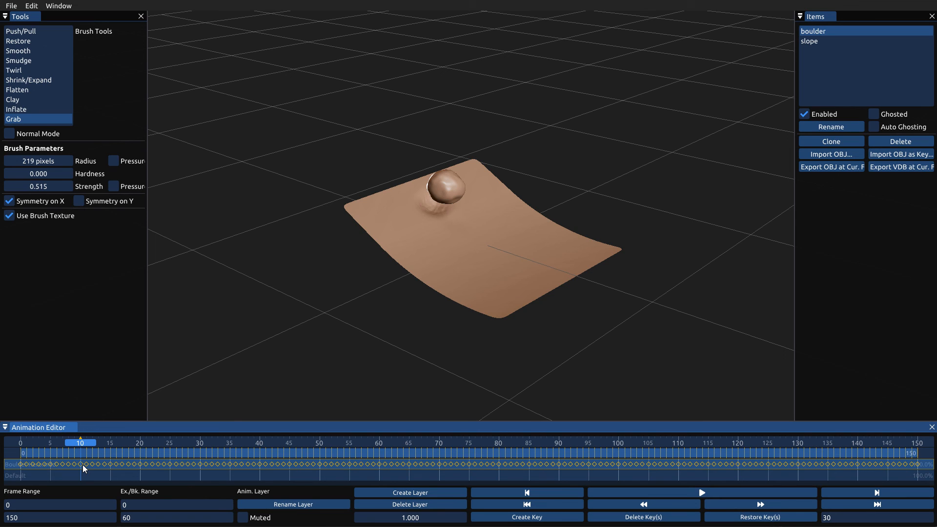
left_click_drag(82, 465, 151, 488)
Open the Volumetrics settings, move them beside the tools, and toggle Preview Volumetrics.
left_click(58, 5)
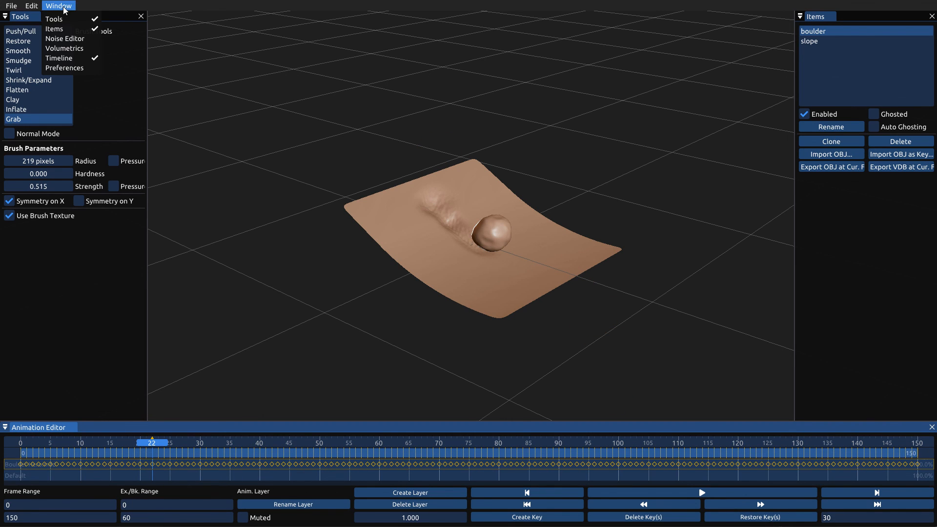
left_click(68, 49)
left_click_drag(133, 35, 260, 30)
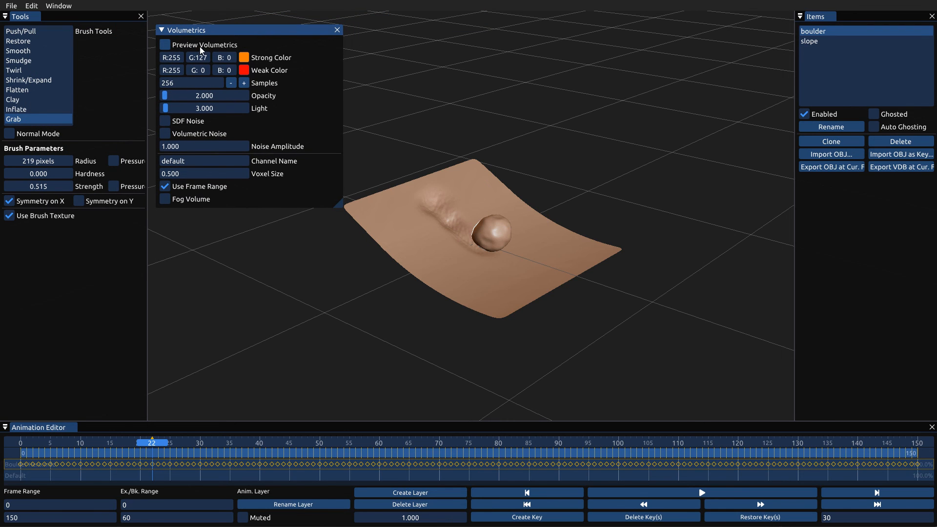
left_click(165, 44)
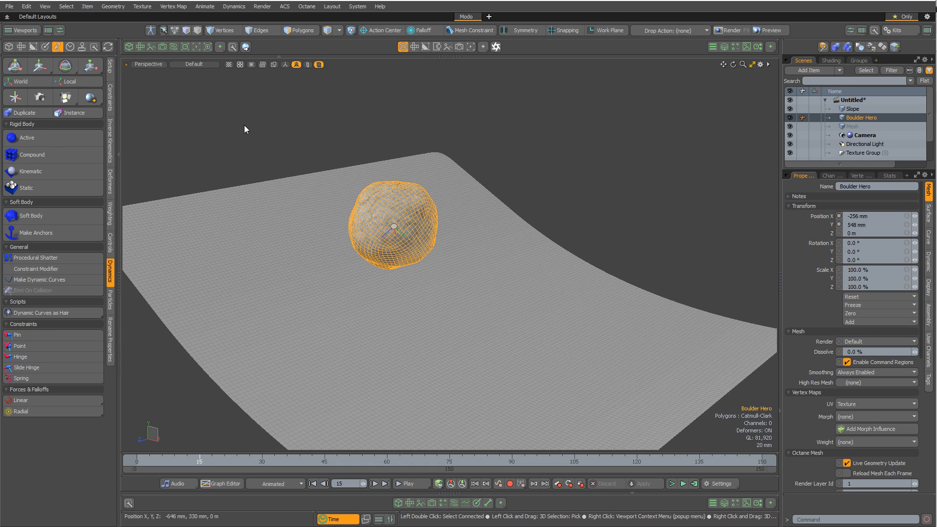
Switch to Modo, clear the item selection, and look over the boulder and slope in the perspective view.
left_click(255, 119)
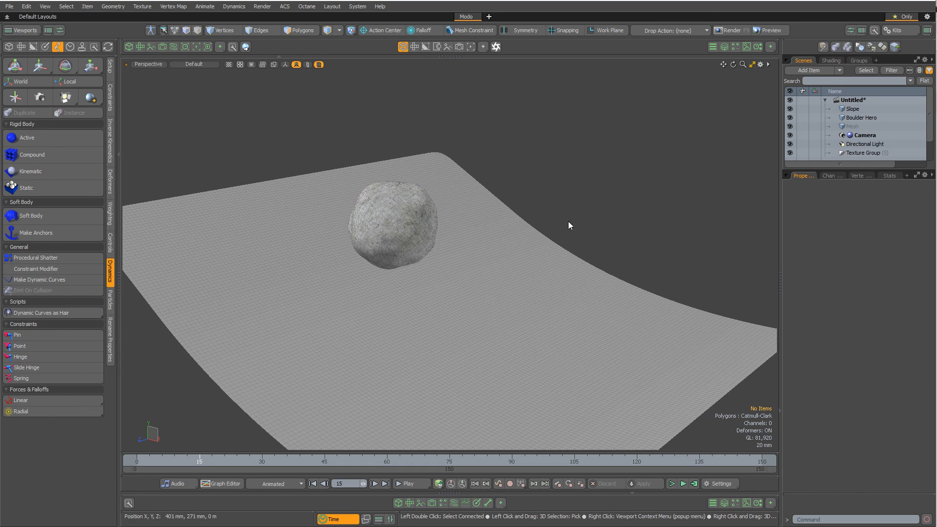
left_click_drag(520, 274, 525, 291, "alt")
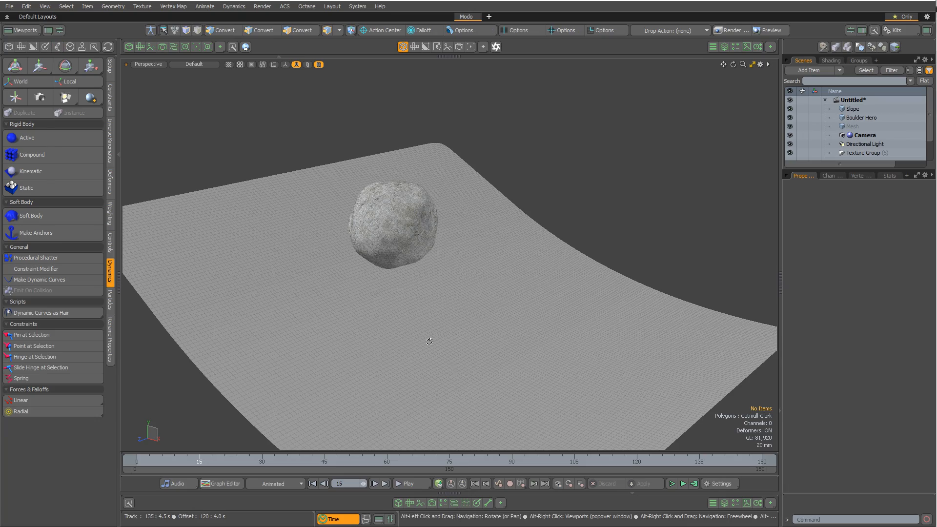
mouse_move(431, 341)
left_mouse_down("alt")
mouse_move(409, 353)
mouse_move(429, 309)
mouse_move(434, 349)
left_mouse_up("alt")
left_click_drag(432, 233, 413, 236, "ctrl+alt")
left_click_drag(481, 273, 513, 274, "alt")
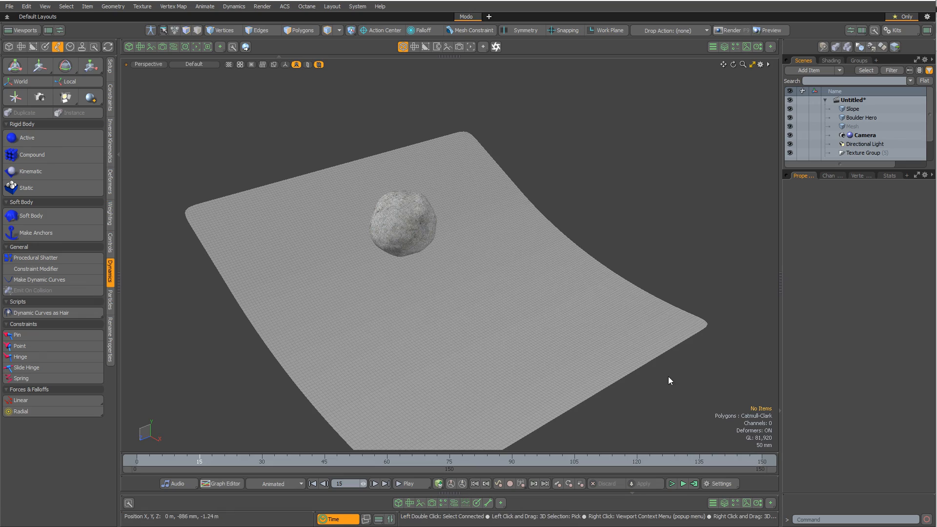